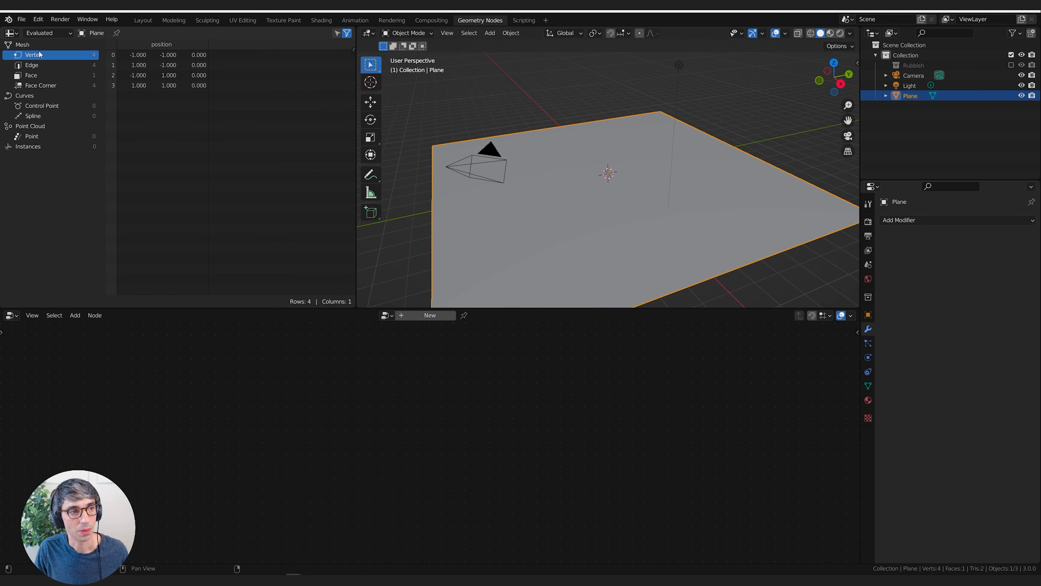
Step: Set the editor beside the 3D viewport to the Spreadsheet type
{"action": "left_click", "coordinate": [11, 33]}
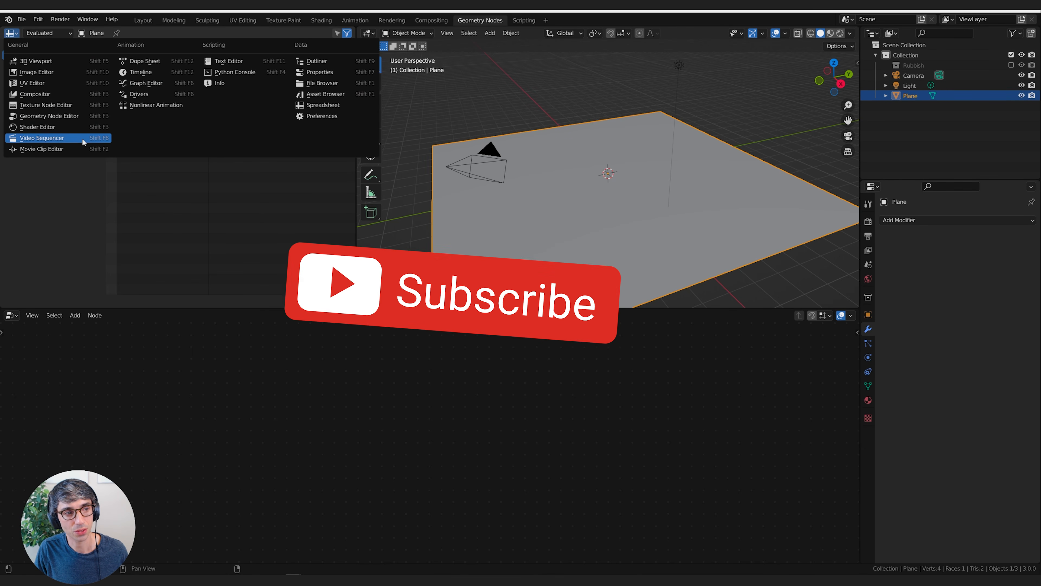
{"action": "left_click", "coordinate": [325, 105]}
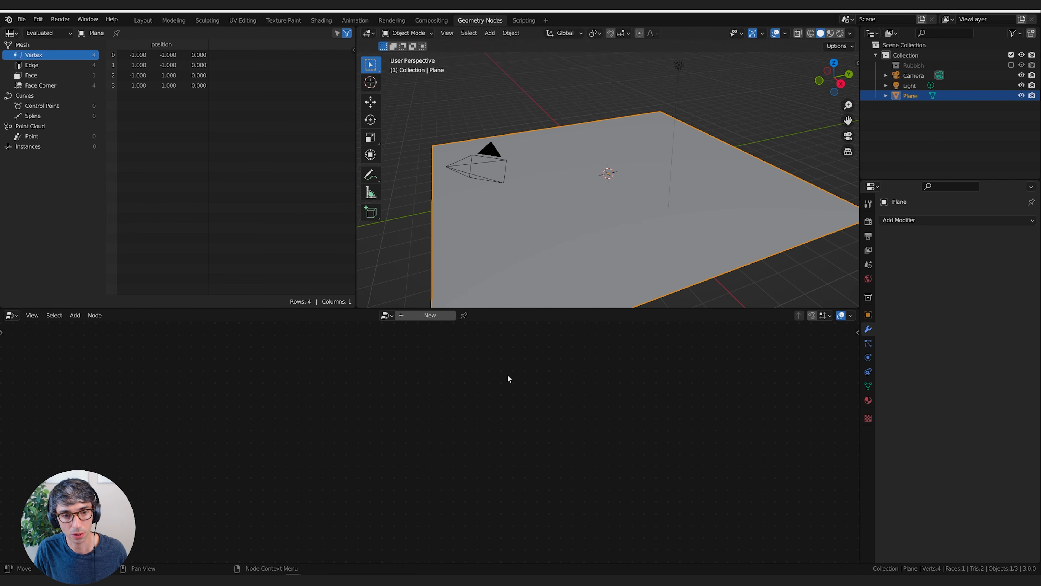
Step: Create a new geometry node tree on the plane and name it RubbishPile
{"action": "left_click", "coordinate": [432, 315]}
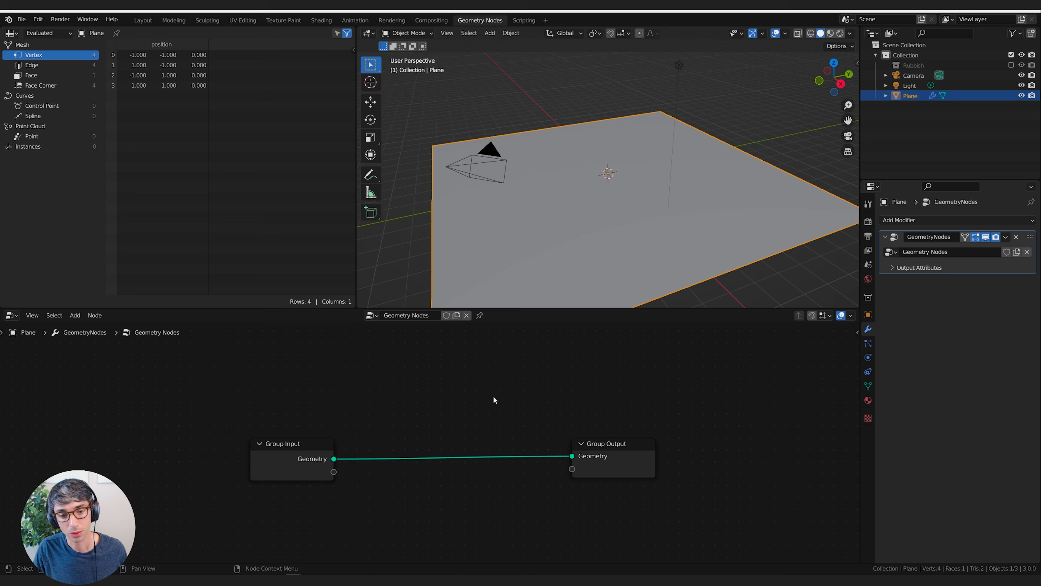
{"action": "left_click", "coordinate": [422, 315]}
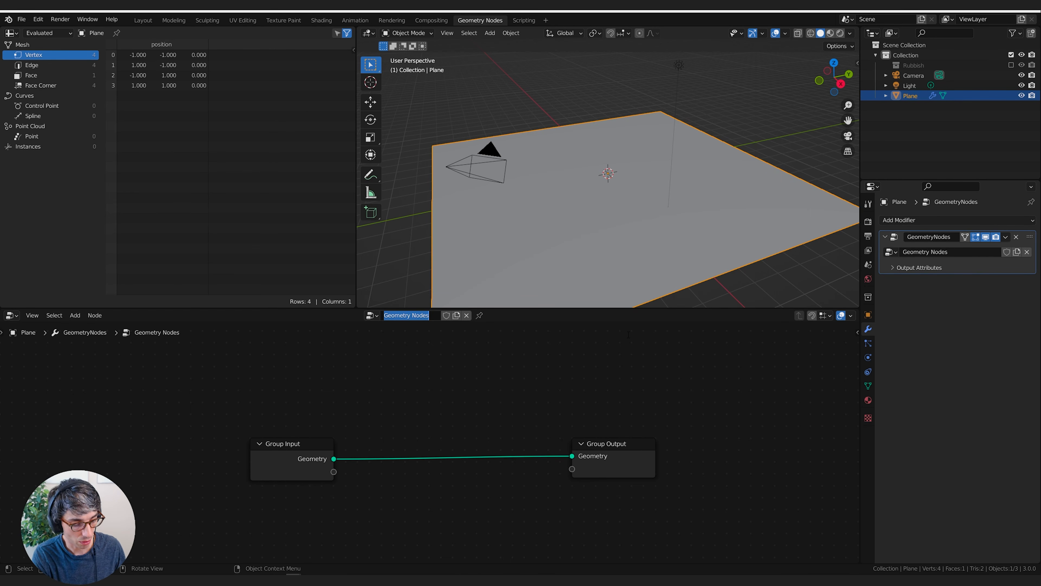
{"action": "type", "text": "RubbishPile"}
{"action": "key", "text": "Return"}
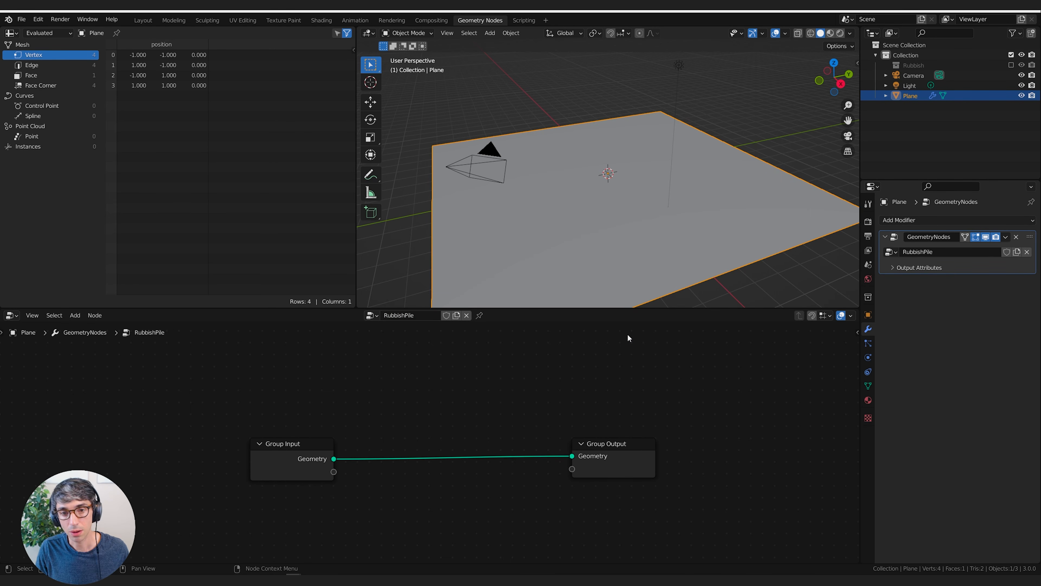
Step: Spread the Group Input and Group Output nodes apart and roughly level them to leave room between them
{"action": "left_click_drag", "start_coordinate": [591, 448], "coordinate": [632, 443]}
{"action": "left_click_drag", "start_coordinate": [273, 455], "coordinate": [224, 444]}
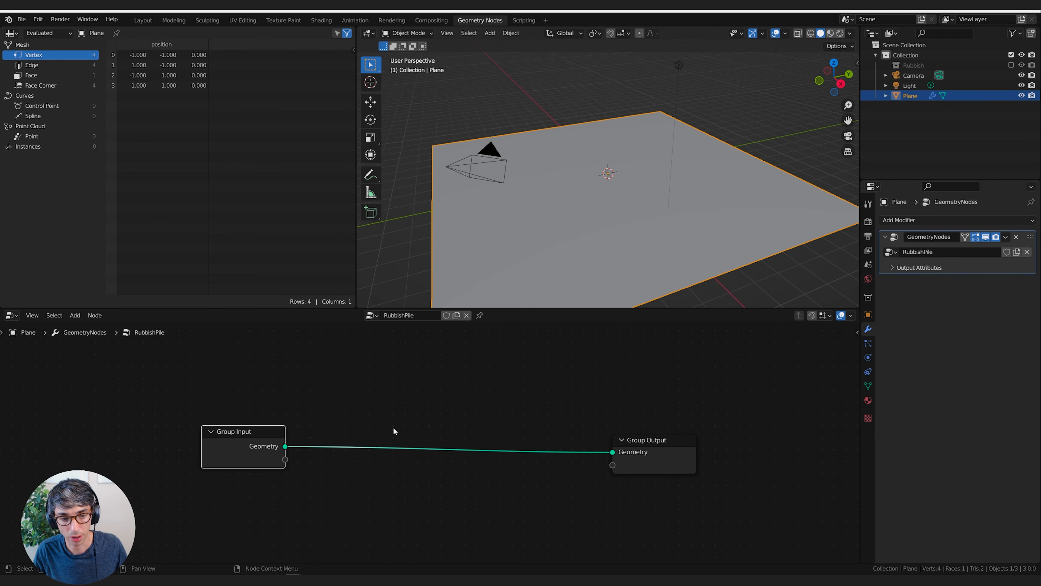
{"action": "left_click_drag", "start_coordinate": [269, 436], "coordinate": [279, 443]}
{"action": "middle_click_drag", "start_coordinate": [476, 407], "coordinate": [456, 418]}
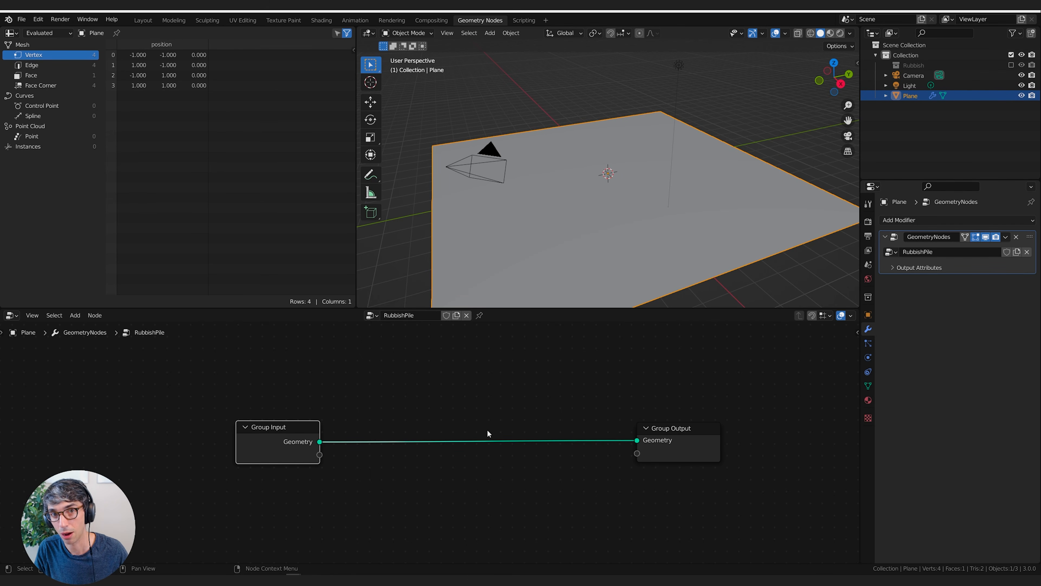
{"action": "middle_click_drag", "start_coordinate": [474, 404], "coordinate": [464, 397]}
{"action": "left_click_drag", "start_coordinate": [272, 430], "coordinate": [293, 425]}
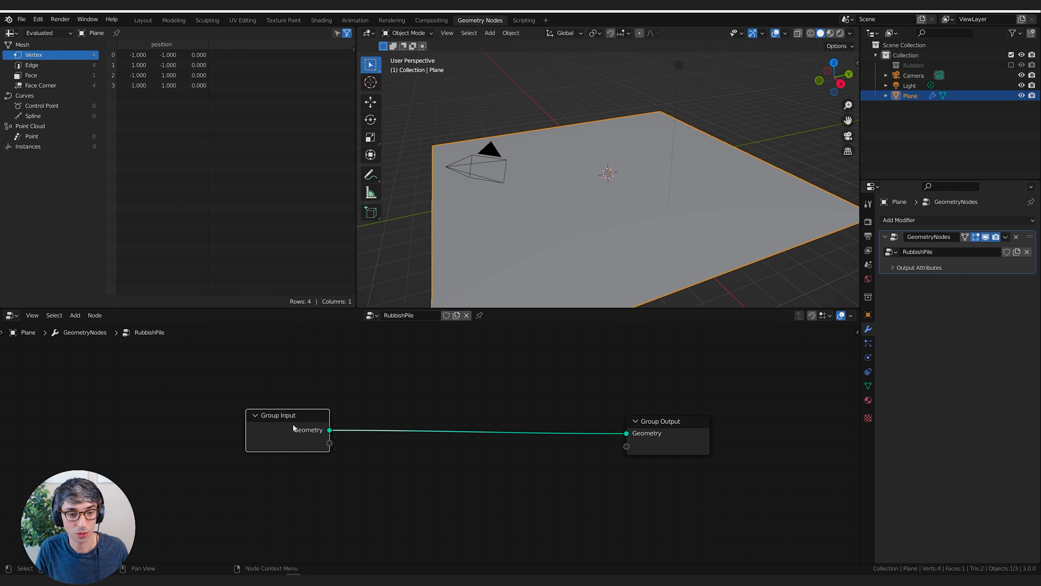
{"action": "left_click", "coordinate": [592, 406]}
{"action": "left_click_drag", "start_coordinate": [658, 424], "coordinate": [652, 407]}
{"action": "left_click", "coordinate": [431, 386]}
{"action": "middle_click_drag", "start_coordinate": [430, 386], "coordinate": [458, 382]}
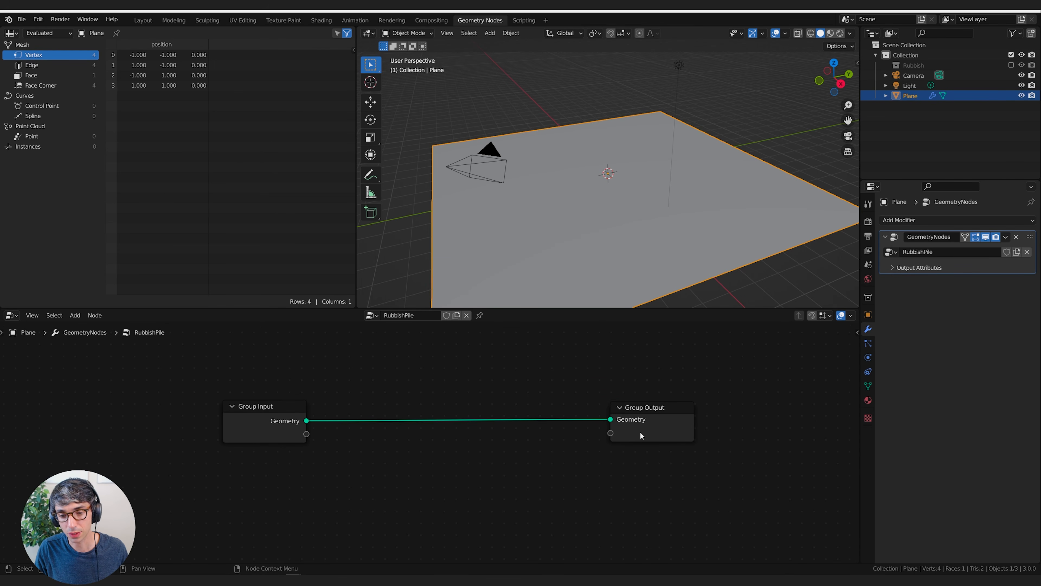
{"action": "left_click", "coordinate": [640, 432]}
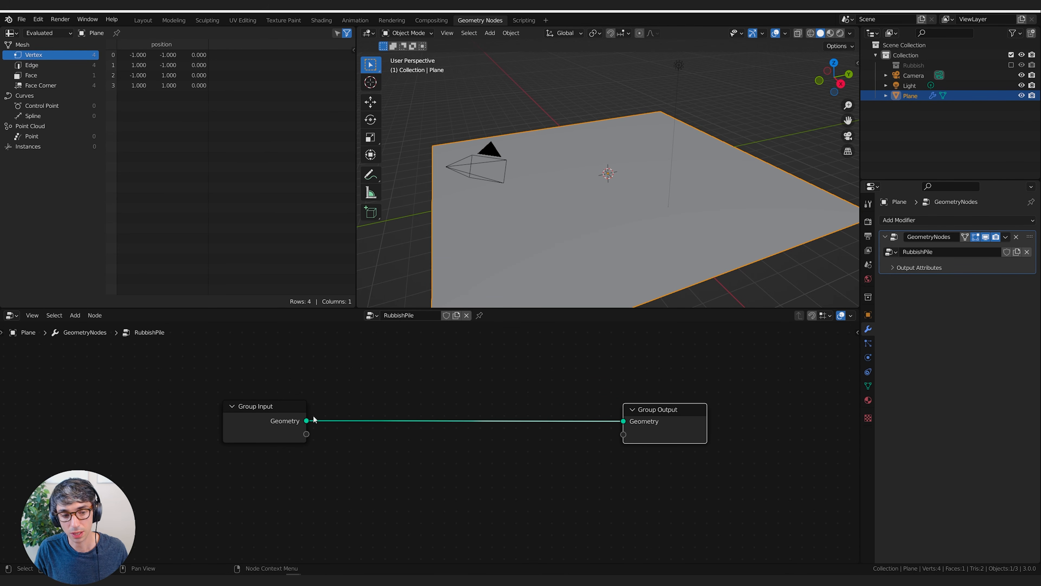
{"action": "left_click_drag", "start_coordinate": [304, 421], "coordinate": [267, 441]}
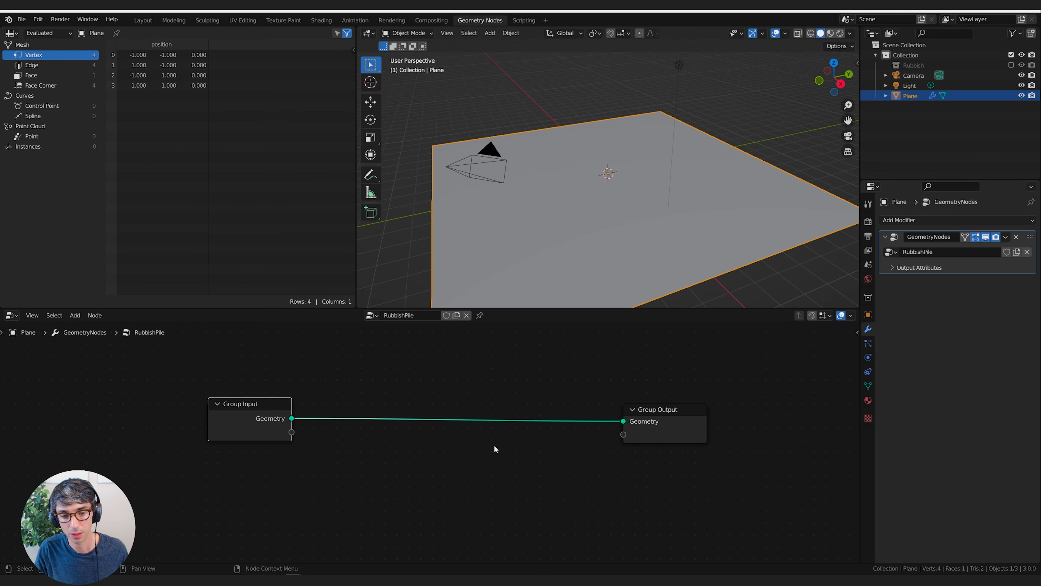
{"action": "left_click_drag", "start_coordinate": [675, 438], "coordinate": [688, 427]}
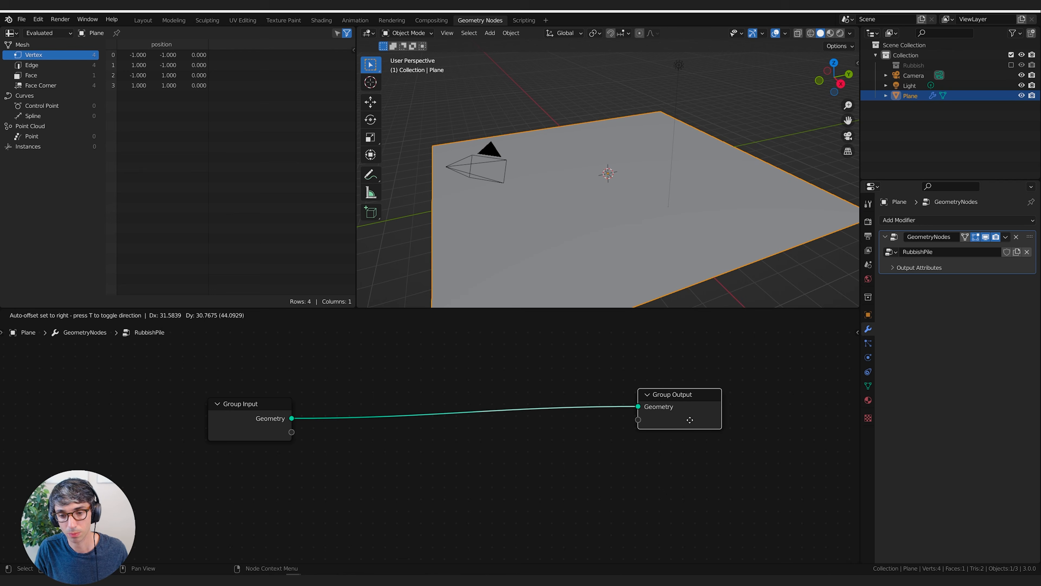
{"action": "mouse_move", "coordinate": [655, 395]}
{"action": "left_mouse_down"}
{"action": "mouse_move", "coordinate": [654, 413]}
{"action": "mouse_move", "coordinate": [670, 400]}
{"action": "left_mouse_up"}
{"action": "middle_click_drag", "start_coordinate": [710, 263], "coordinate": [668, 213], "text": "shift"}
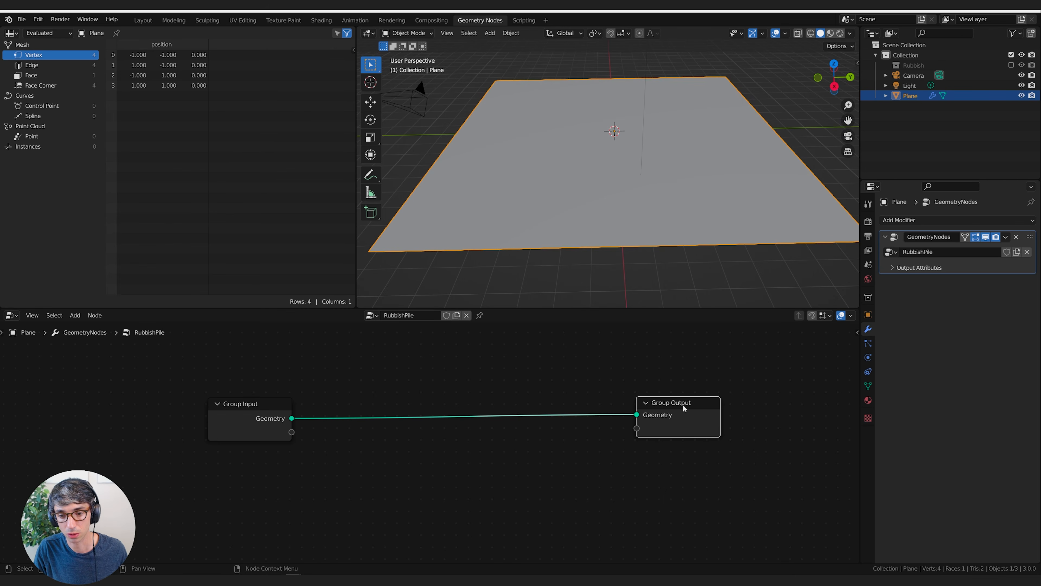
{"action": "left_click_drag", "start_coordinate": [683, 407], "coordinate": [686, 408]}
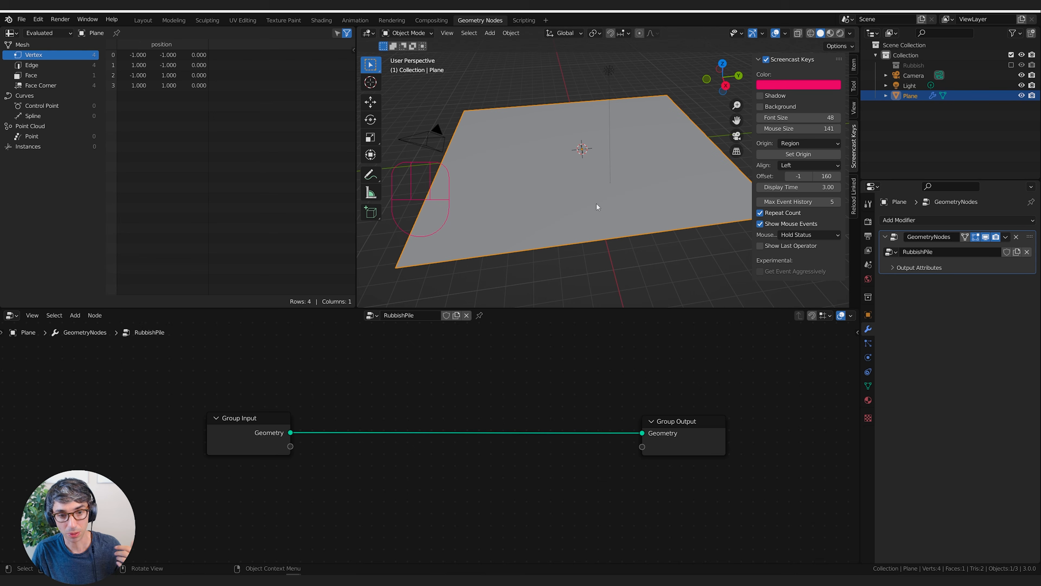
Step: Add a Distribute Points on Faces node on the link between Group Input and Group Output
{"action": "key", "text": "shift+a"}
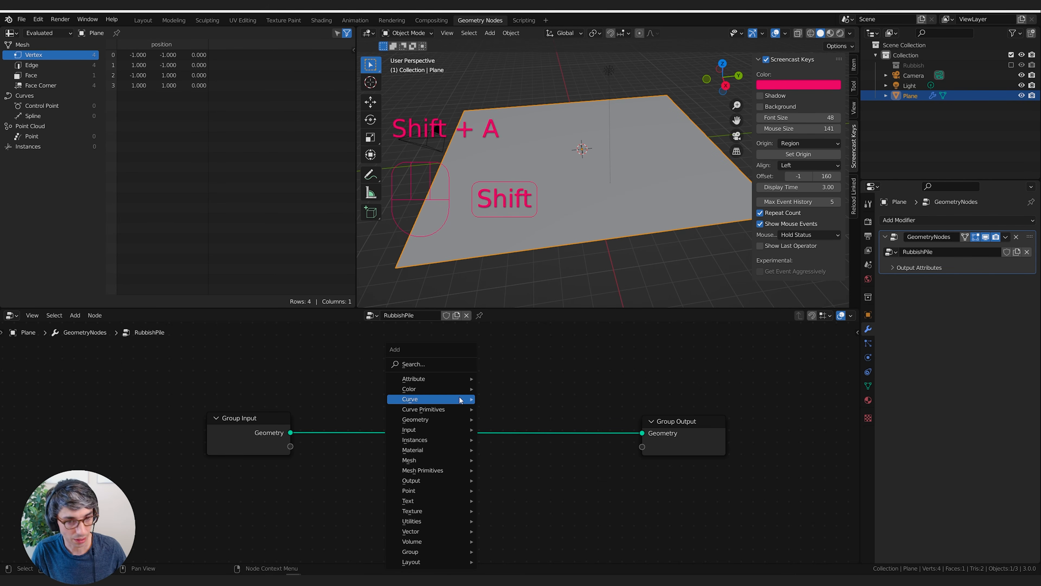
{"action": "left_click", "coordinate": [442, 362]}
{"action": "type", "text": "point"}
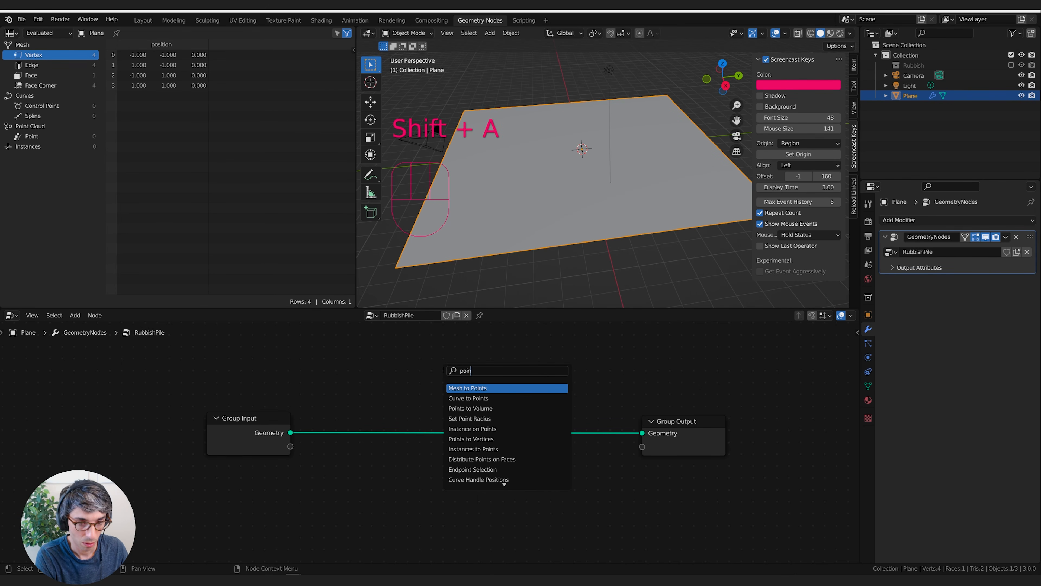
{"action": "key", "text": "Down"}
{"action": "key", "text": "Down"}
{"action": "key", "text": "Down"}
{"action": "key", "text": "Down"}
{"action": "key", "text": "Down"}
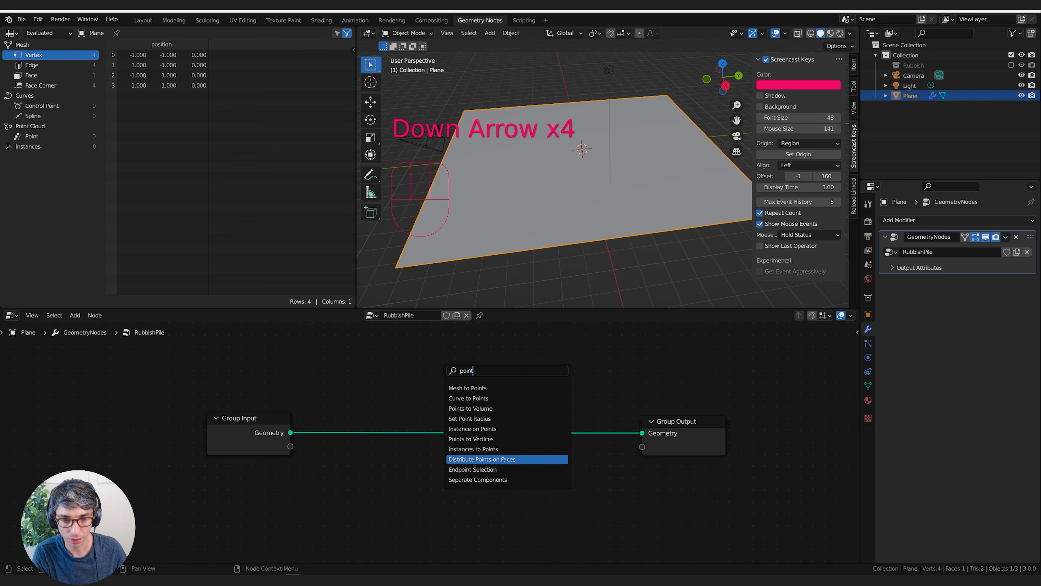
{"action": "key", "text": "Return"}
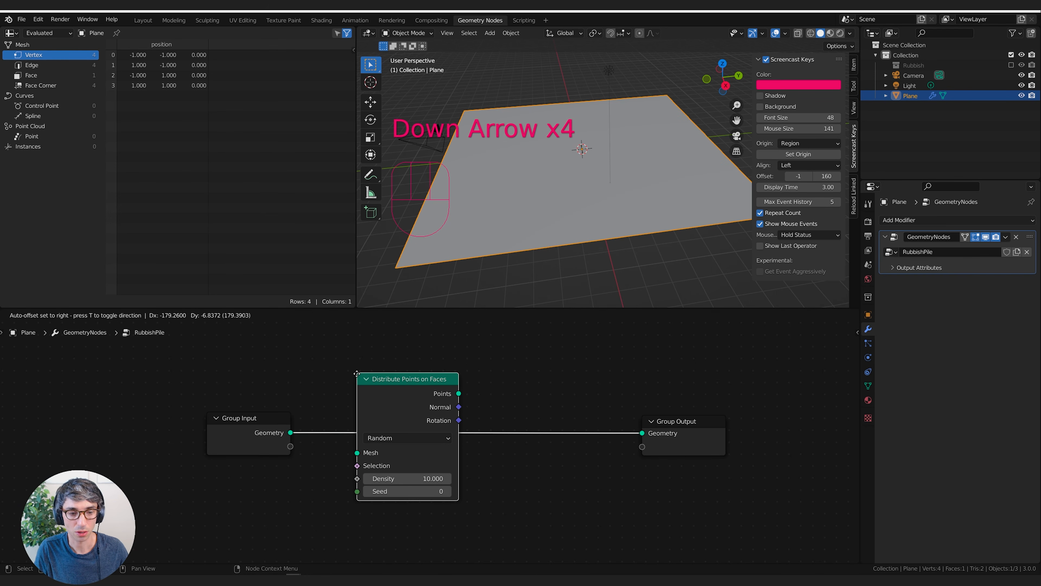
{"action": "left_click", "coordinate": [356, 374]}
{"action": "middle_click_drag", "start_coordinate": [574, 191], "coordinate": [636, 201]}
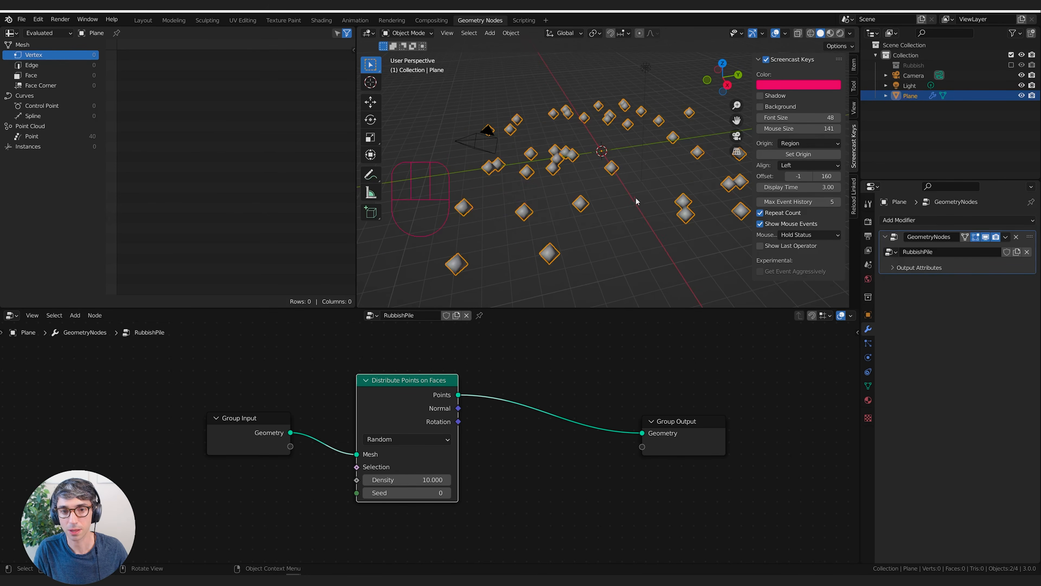
Step: Hide the viewport sidebar and delete the camera and the light from the scene
{"action": "key", "text": "n"}
{"action": "middle_click_drag", "start_coordinate": [690, 232], "coordinate": [587, 121]}
{"action": "left_click", "coordinate": [587, 122]}
{"action": "key", "text": "x"}
{"action": "left_click", "coordinate": [587, 122]}
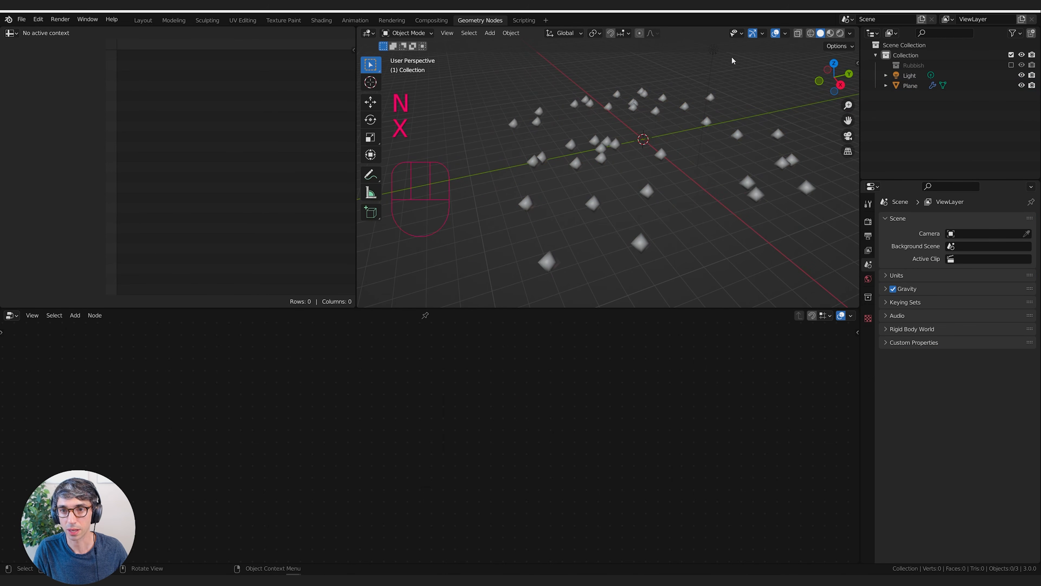
{"action": "left_click", "coordinate": [715, 52]}
{"action": "key", "text": "x"}
{"action": "left_click", "coordinate": [716, 52]}
Step: Select the plane again and set the Distribute Points on Faces density to 3.3
{"action": "middle_click_drag", "start_coordinate": [745, 111], "coordinate": [656, 168], "text": "shift"}
{"action": "left_click", "coordinate": [799, 165]}
{"action": "mouse_move", "coordinate": [402, 482]}
{"action": "left_mouse_down"}
{"action": "mouse_move", "coordinate": [451, 482]}
{"action": "mouse_move", "coordinate": [388, 481]}
{"action": "left_mouse_up"}
{"action": "middle_click_drag", "start_coordinate": [558, 469], "coordinate": [546, 465]}
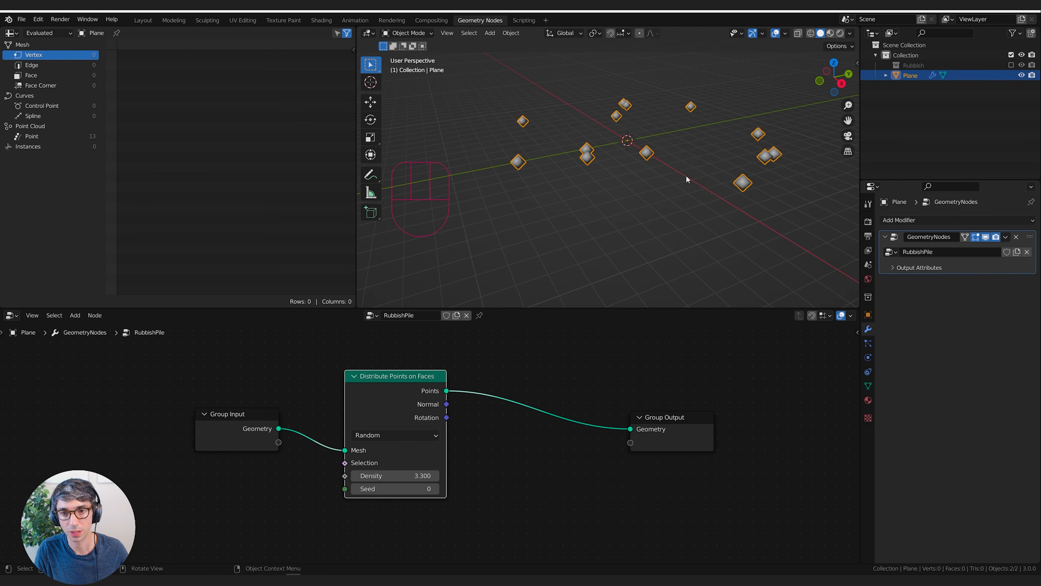
{"action": "middle_click_drag", "start_coordinate": [686, 175], "coordinate": [611, 214]}
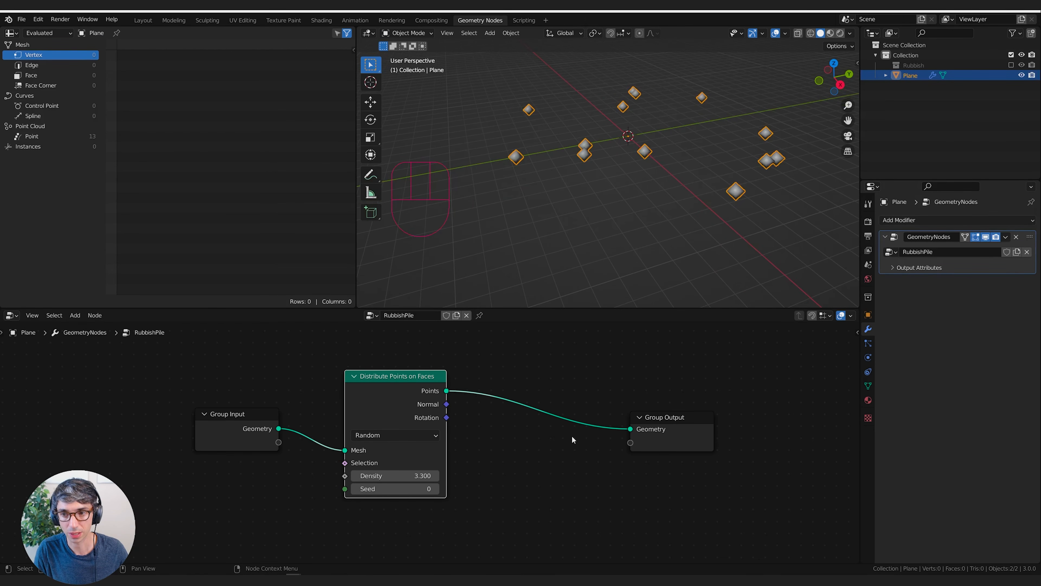
Step: Rearrange the three nodes to leave a wide gap between Distribute Points on Faces and Group Output
{"action": "left_click_drag", "start_coordinate": [236, 421], "coordinate": [222, 417]}
{"action": "left_click_drag", "start_coordinate": [399, 389], "coordinate": [359, 406]}
{"action": "left_click_drag", "start_coordinate": [676, 431], "coordinate": [696, 431]}
{"action": "left_click_drag", "start_coordinate": [320, 395], "coordinate": [333, 392]}
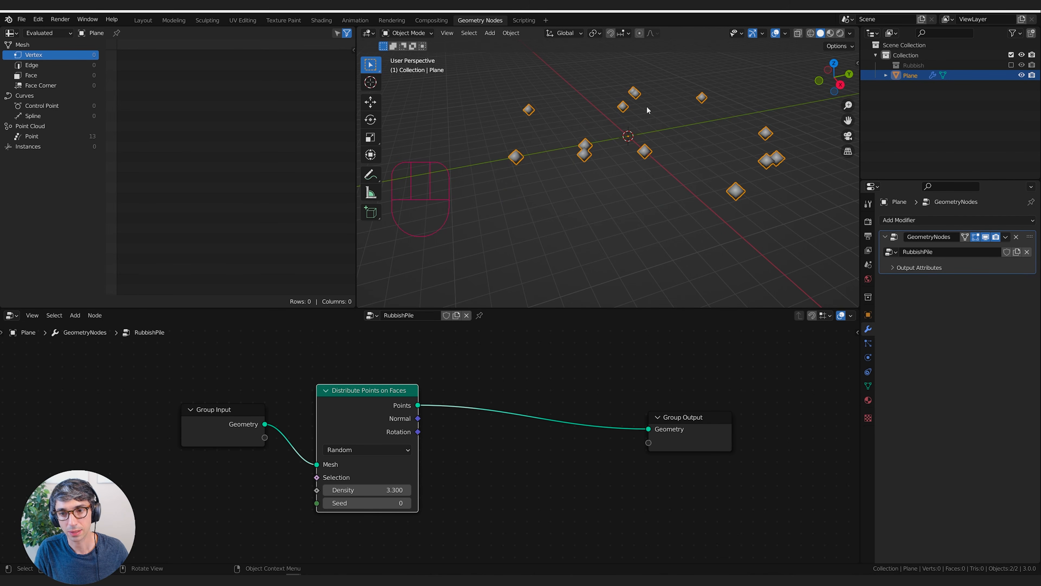
{"action": "left_click", "coordinate": [511, 414]}
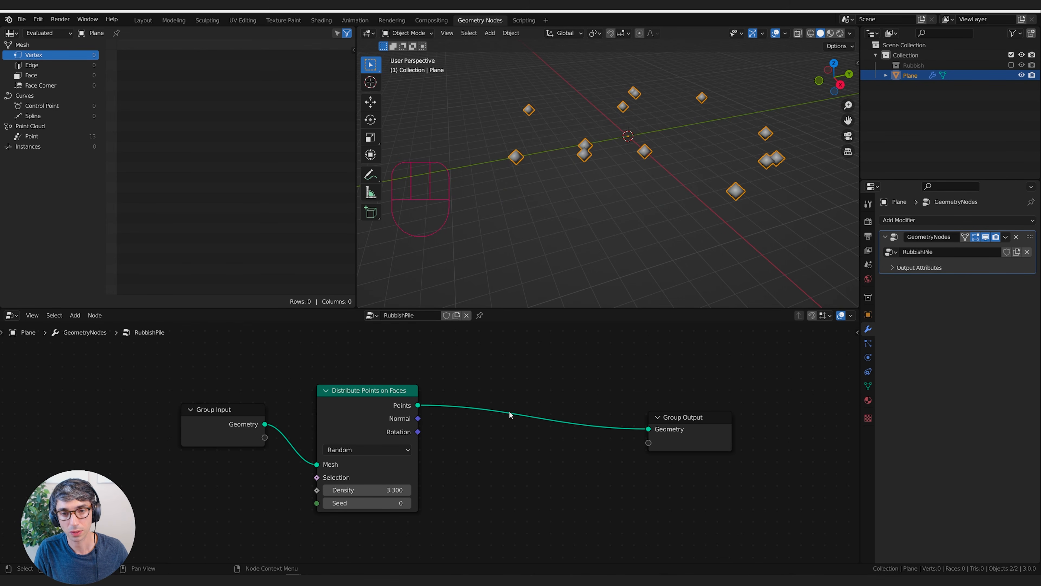
{"action": "left_click", "coordinate": [365, 400]}
{"action": "key", "text": "shift+a"}
{"action": "type", "text": "in"}
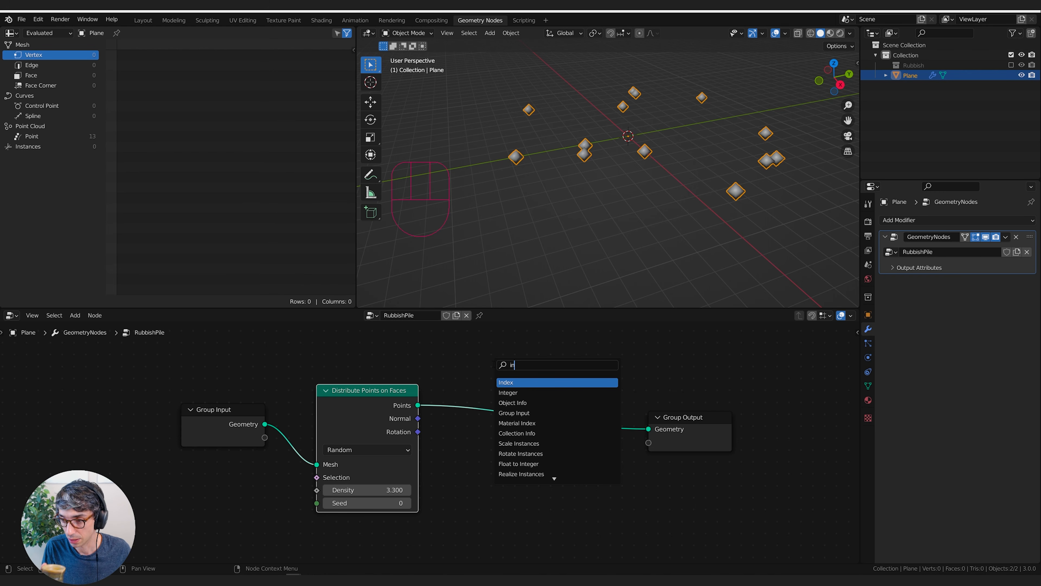
{"action": "key", "text": "Escape"}
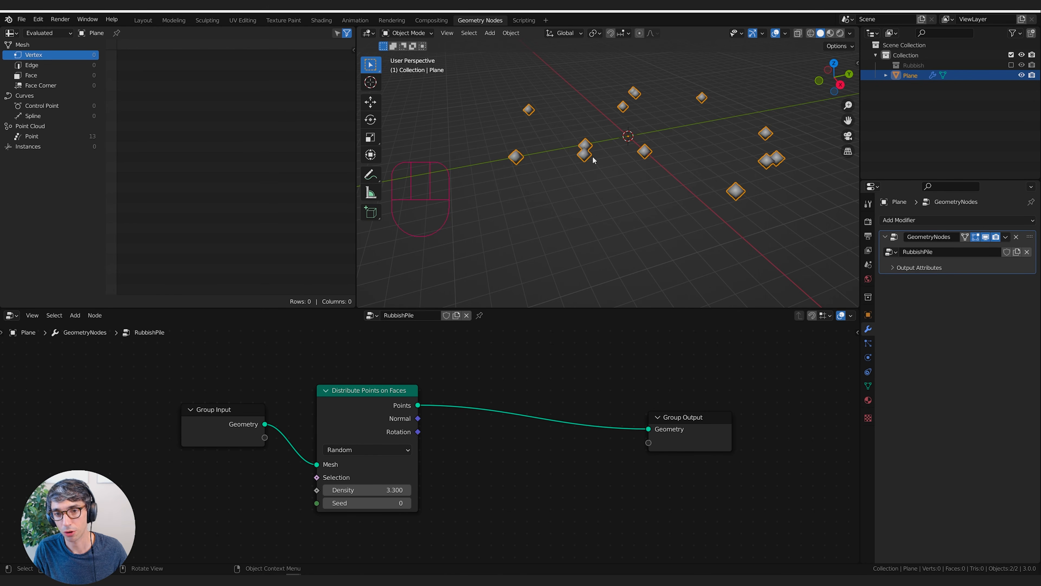
Step: Add an Instance on Points node on the link between Distribute Points on Faces and Group Output
{"action": "middle_click_drag", "start_coordinate": [500, 140], "coordinate": [589, 225]}
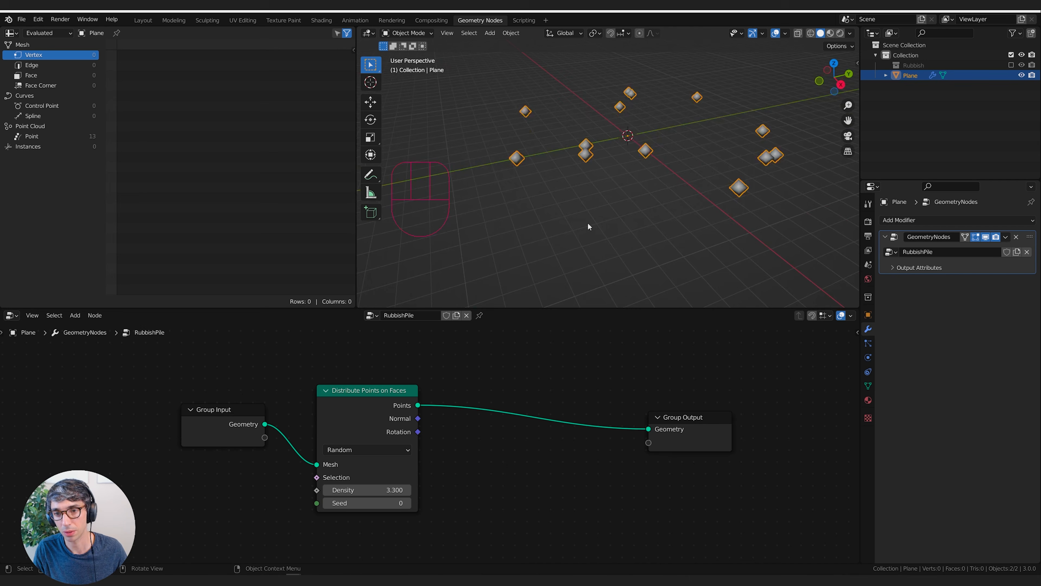
{"action": "key", "text": "shift+a"}
{"action": "left_click", "coordinate": [512, 370]}
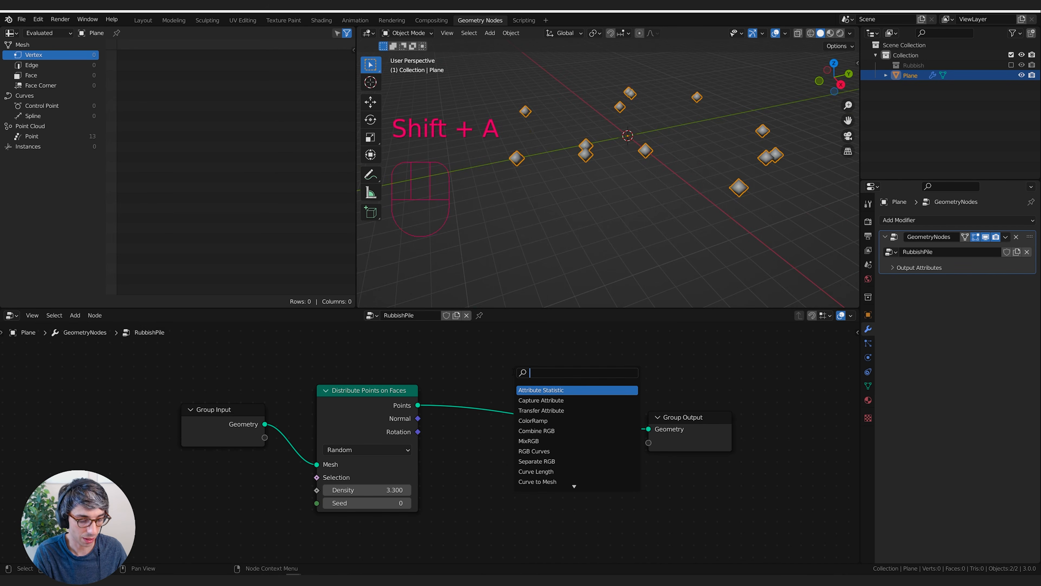
{"action": "type", "text": "insta"}
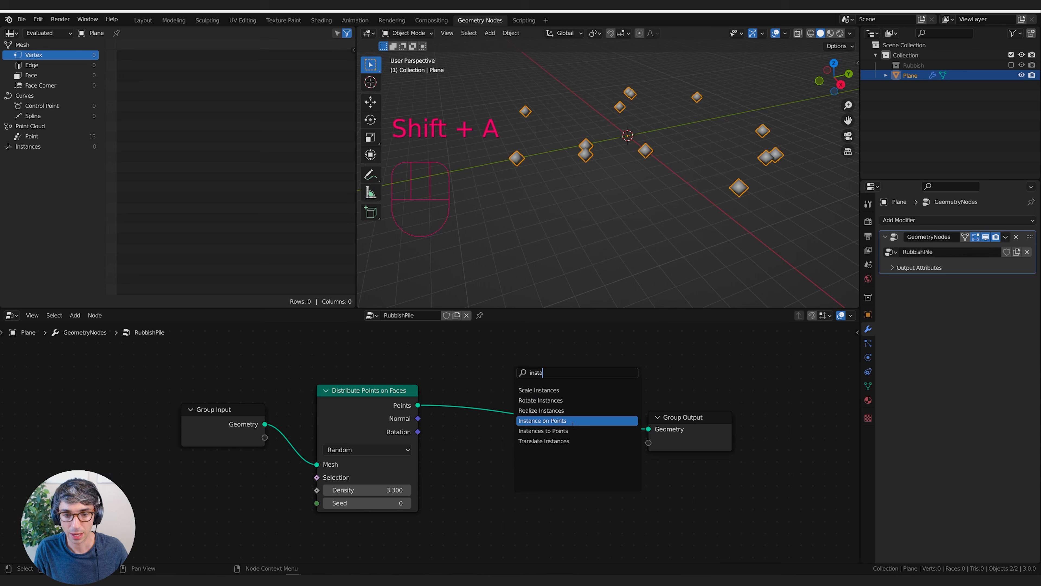
{"action": "left_click", "coordinate": [551, 420]}
{"action": "left_click", "coordinate": [539, 385]}
Step: Space out the Distribute Points on Faces, Instance on Points and Group Output nodes so there is room for instance inputs
{"action": "mouse_move", "coordinate": [642, 479]}
{"action": "middle_mouse_down"}
{"action": "mouse_move", "coordinate": [643, 456]}
{"action": "mouse_move", "coordinate": [639, 464]}
{"action": "middle_mouse_up"}
{"action": "left_click_drag", "start_coordinate": [664, 426], "coordinate": [722, 427]}
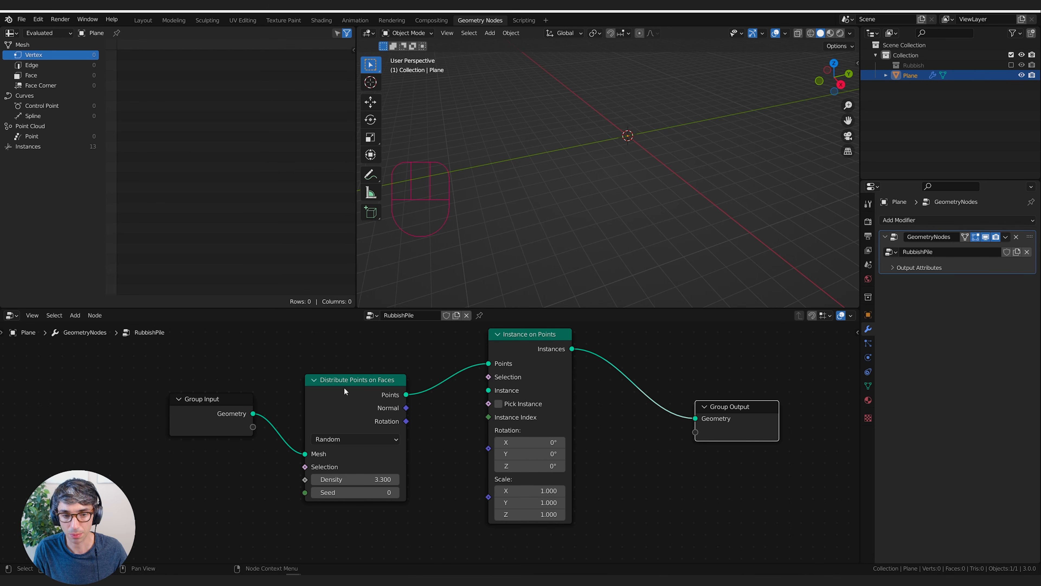
{"action": "left_click_drag", "start_coordinate": [344, 387], "coordinate": [314, 386]}
{"action": "left_click_drag", "start_coordinate": [545, 359], "coordinate": [570, 376]}
{"action": "middle_click_drag", "start_coordinate": [471, 430], "coordinate": [491, 423]}
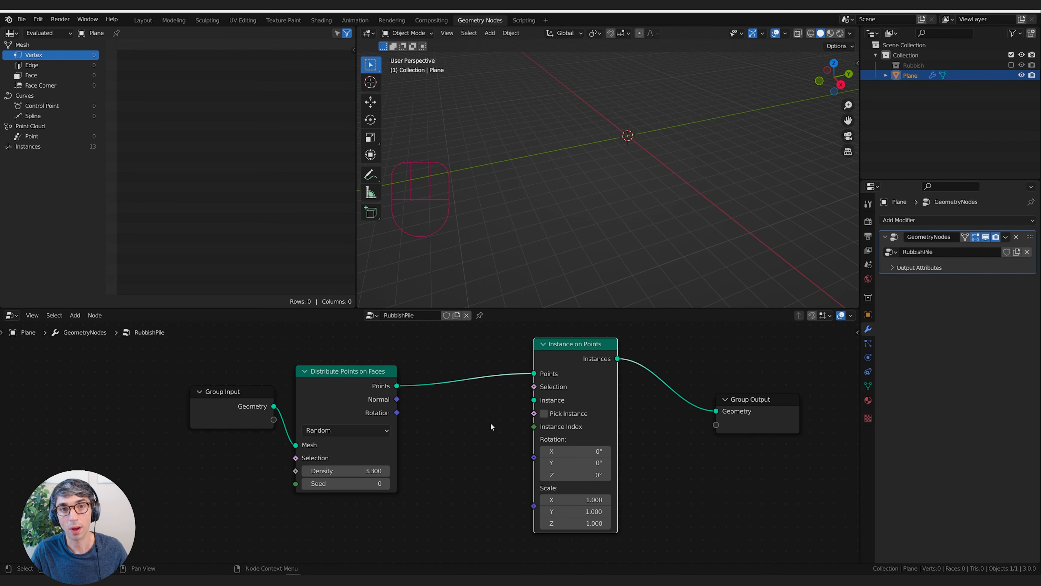
{"action": "left_click_drag", "start_coordinate": [534, 400], "coordinate": [518, 411]}
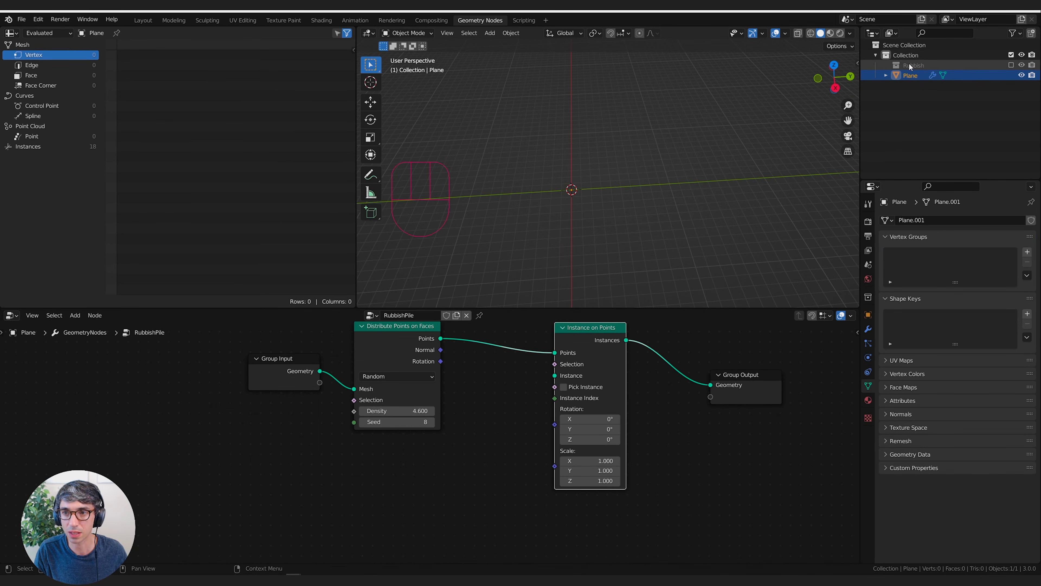
Step: Add a Collection Info node below Distribute Points on Faces and set its collection to Rubbish
{"action": "key", "text": "shift+a"}
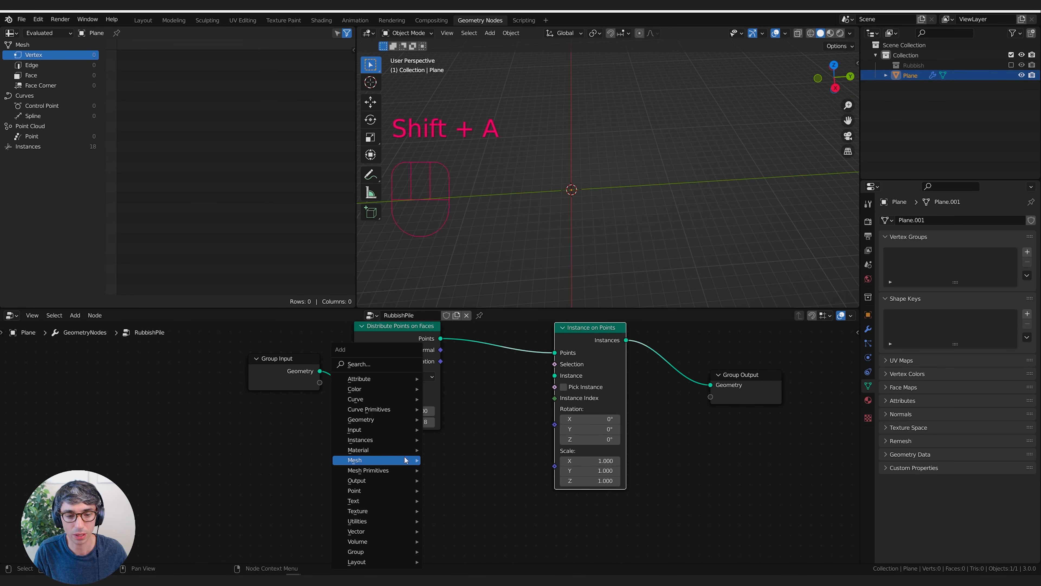
{"action": "left_click", "coordinate": [369, 363]}
{"action": "type", "text": "col"}
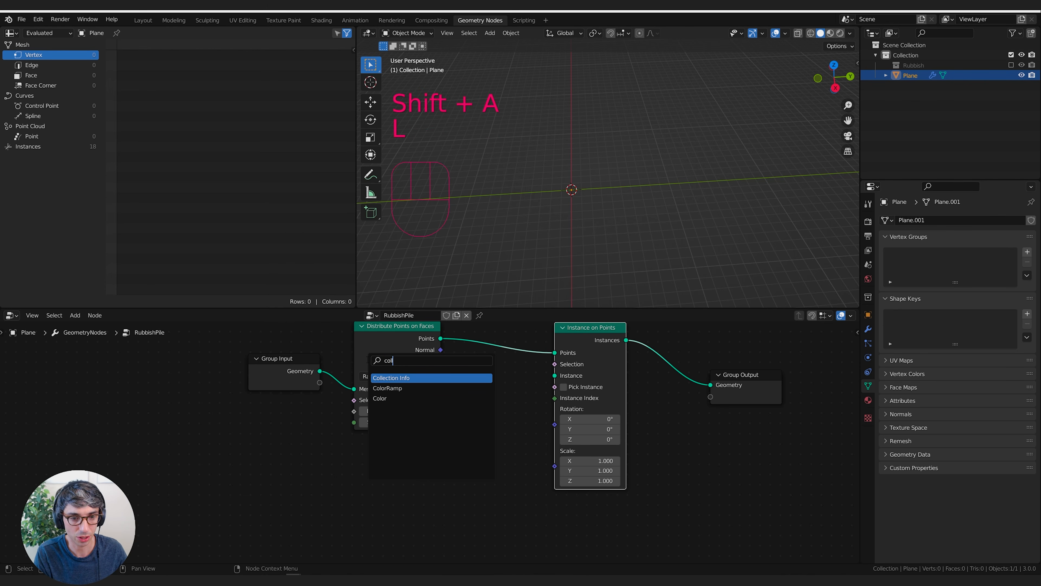
{"action": "key", "text": "Return"}
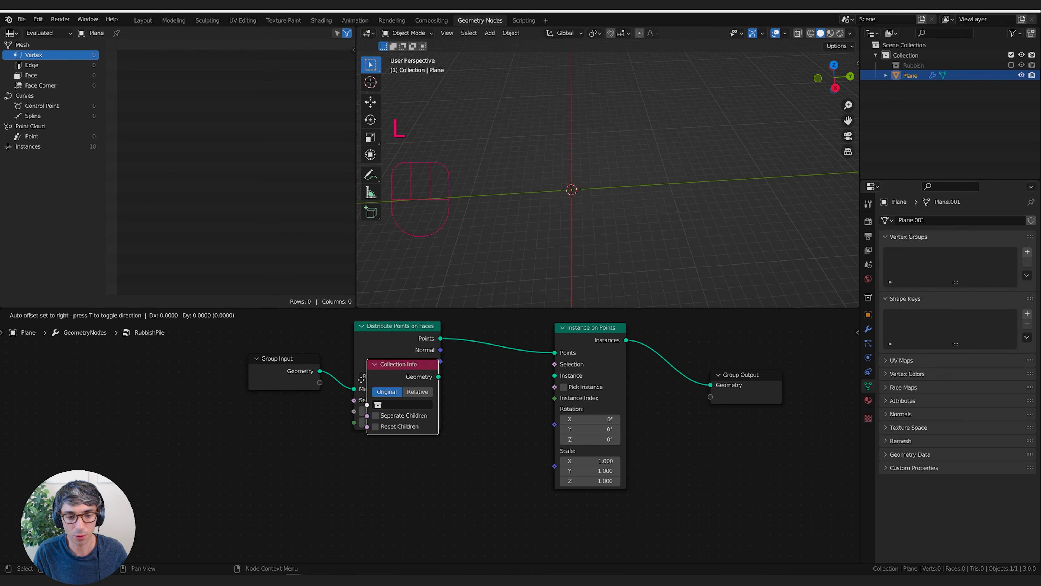
{"action": "left_click", "coordinate": [400, 510]}
{"action": "left_click", "coordinate": [395, 492]}
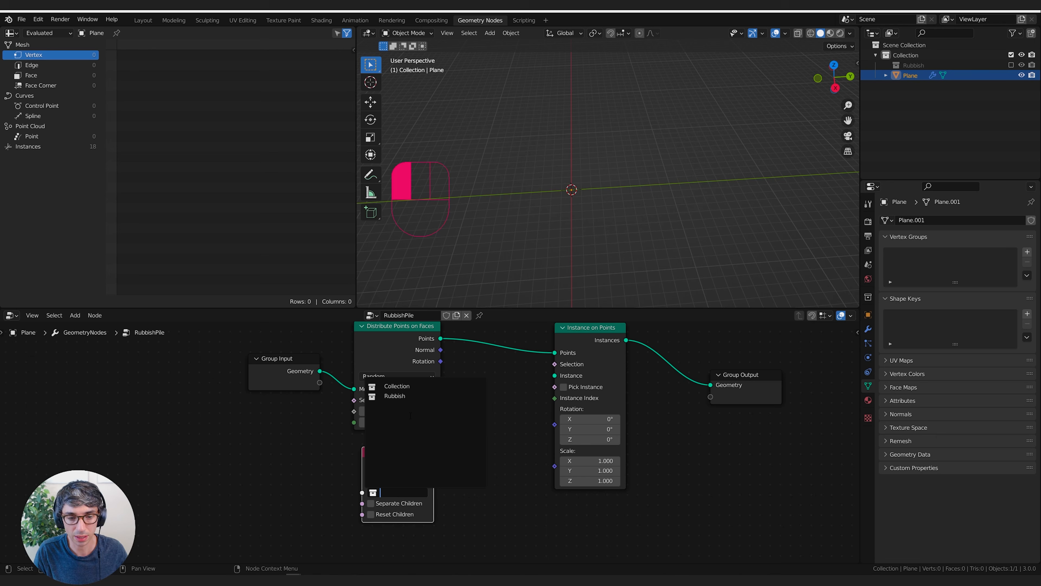
{"action": "left_click", "coordinate": [401, 396]}
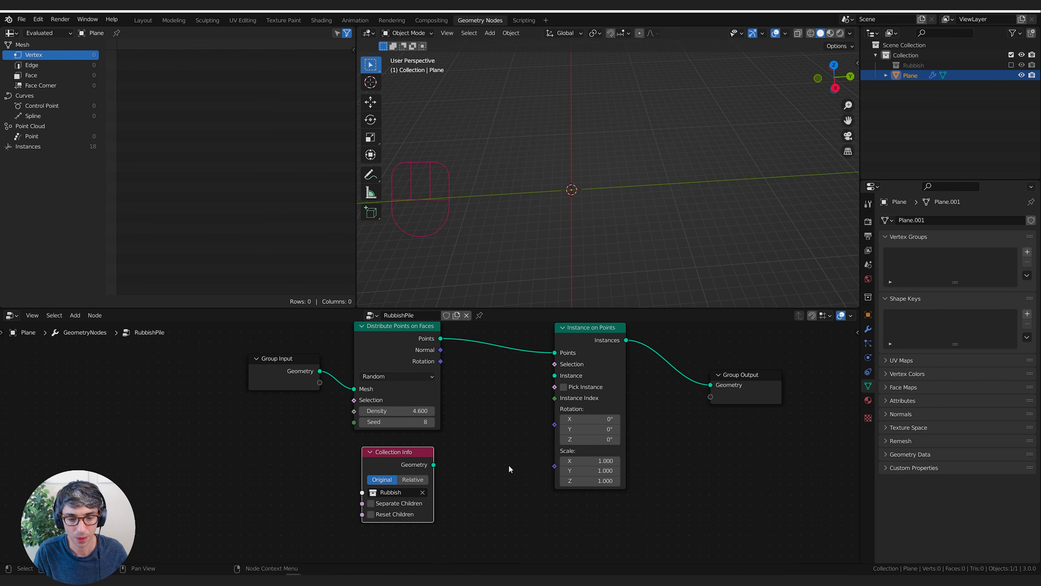
Step: Connect the Collection Info geometry output to the Instance input of Instance on Points
{"action": "left_click_drag", "start_coordinate": [433, 465], "coordinate": [551, 378]}
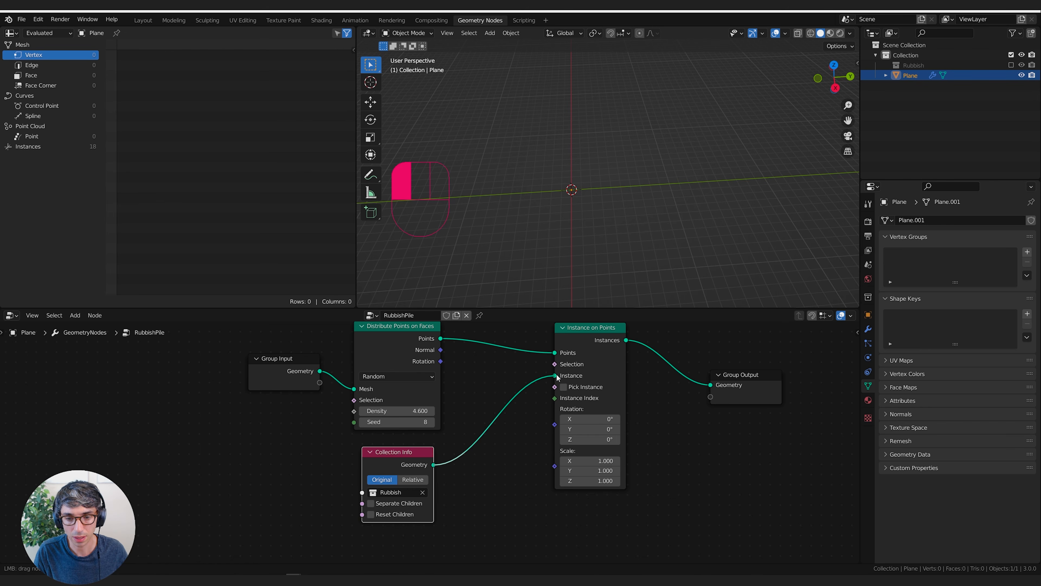
{"action": "mouse_move", "coordinate": [556, 376]}
{"action": "left_mouse_down"}
{"action": "mouse_move", "coordinate": [404, 491]}
{"action": "mouse_move", "coordinate": [515, 396]}
{"action": "mouse_move", "coordinate": [562, 376]}
{"action": "left_mouse_up"}
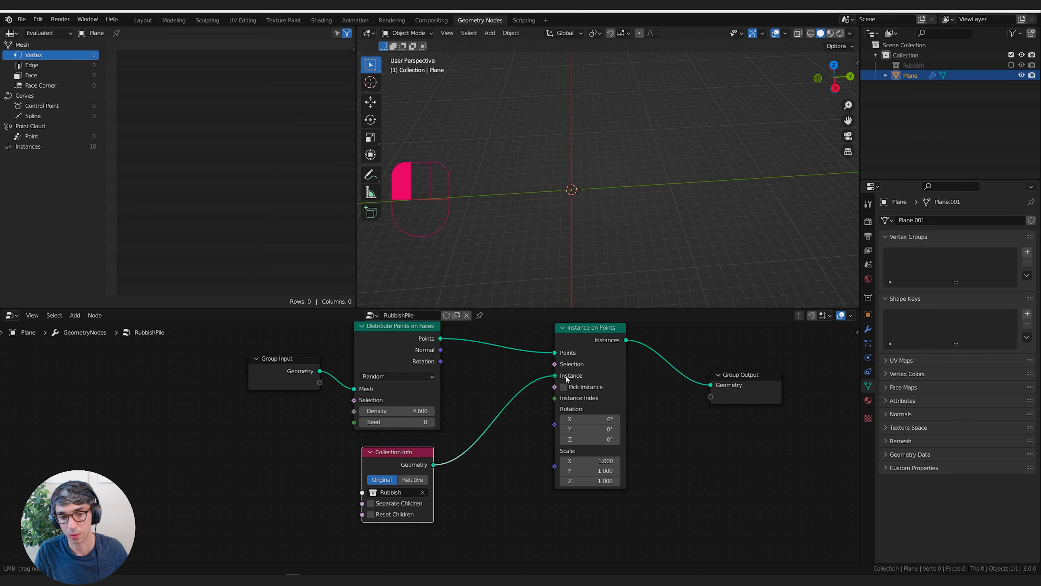
{"action": "left_click_drag", "start_coordinate": [565, 375], "coordinate": [566, 375]}
{"action": "middle_click_drag", "start_coordinate": [640, 197], "coordinate": [259, 301]}
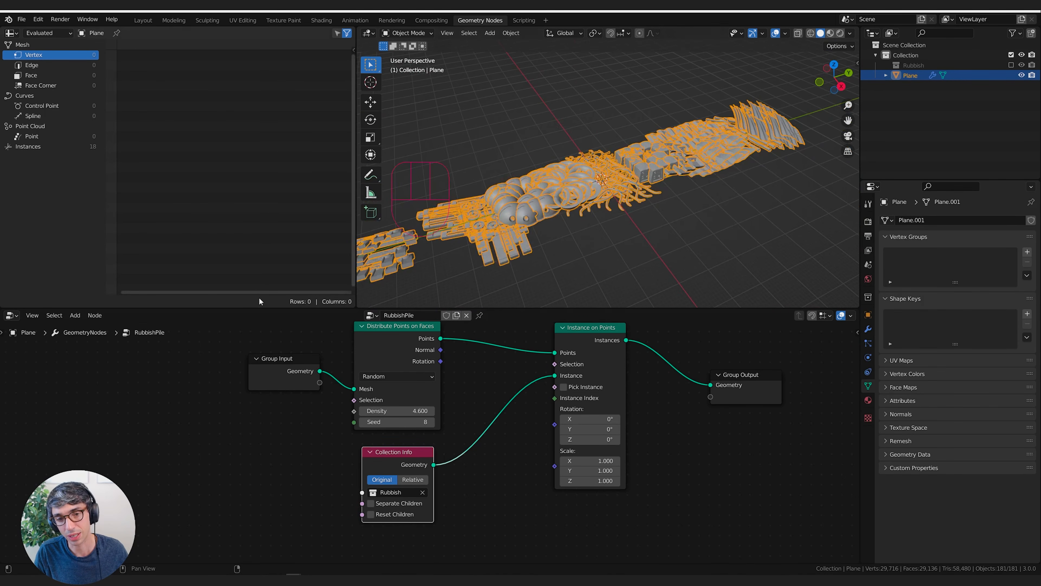
{"action": "scroll", "coordinate": [574, 226], "scroll_direction": "down", "scroll_amount": 3}
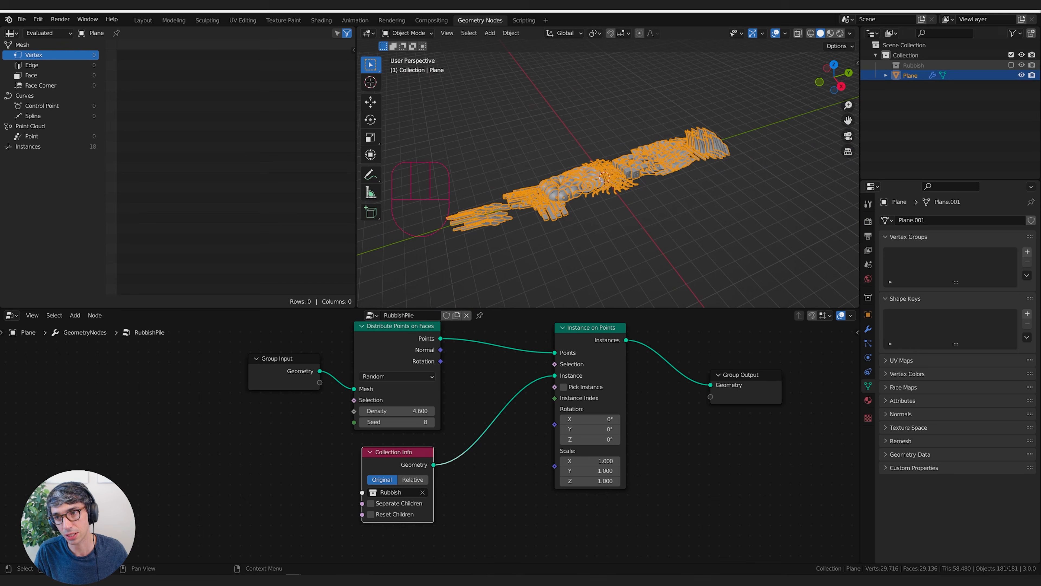
Step: Enable the Rubbish collection in the view layer, try moving BoxRobotPart horizontally with Z locked, and reselect the plane
{"action": "left_click", "coordinate": [1011, 65]}
{"action": "left_click", "coordinate": [932, 75]}
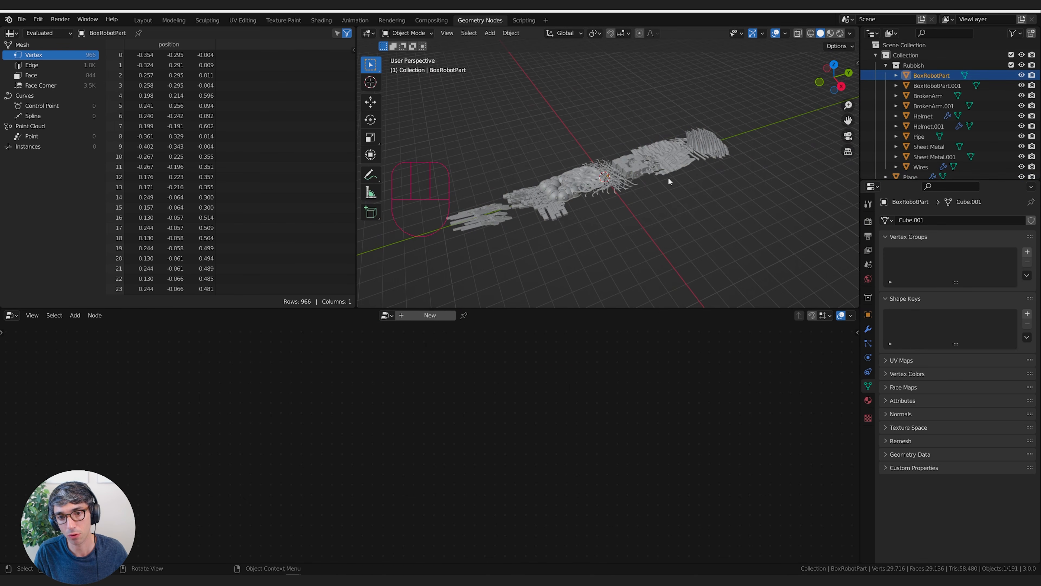
{"action": "key", "text": "g"}
{"action": "key", "text": "shift+z"}
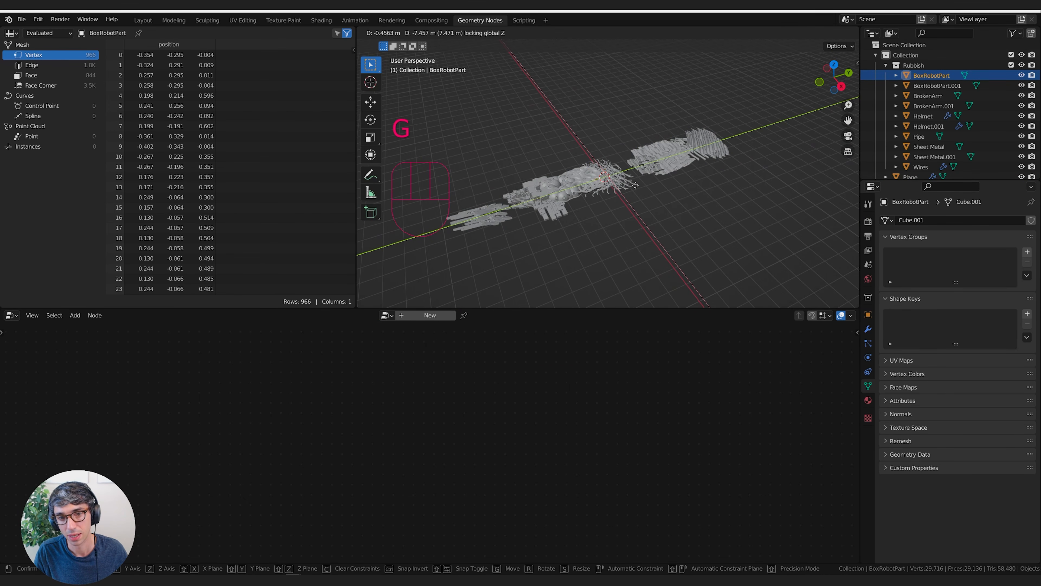
{"action": "left_click", "coordinate": [646, 182]}
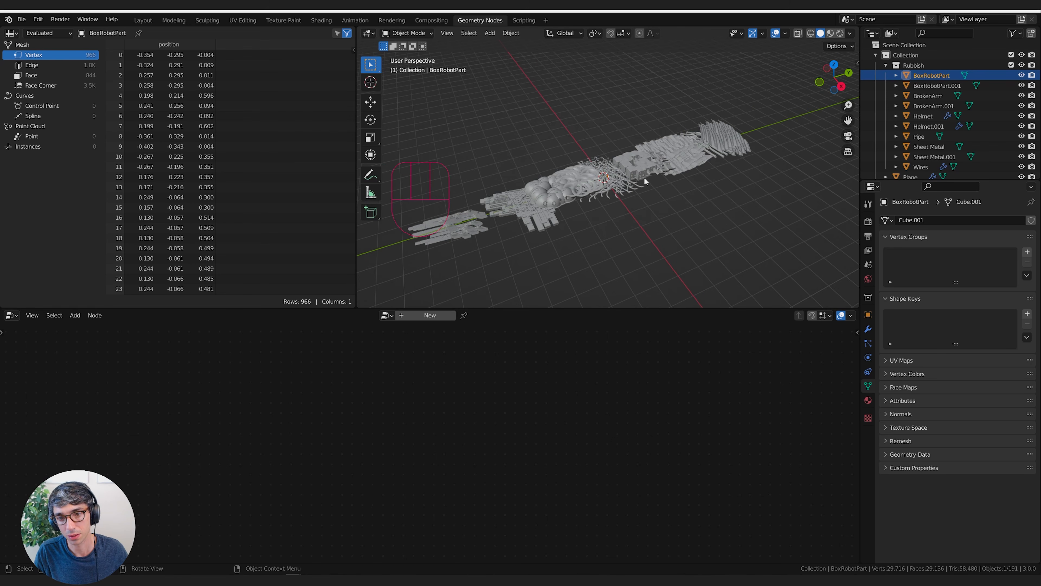
{"action": "left_click", "coordinate": [562, 209]}
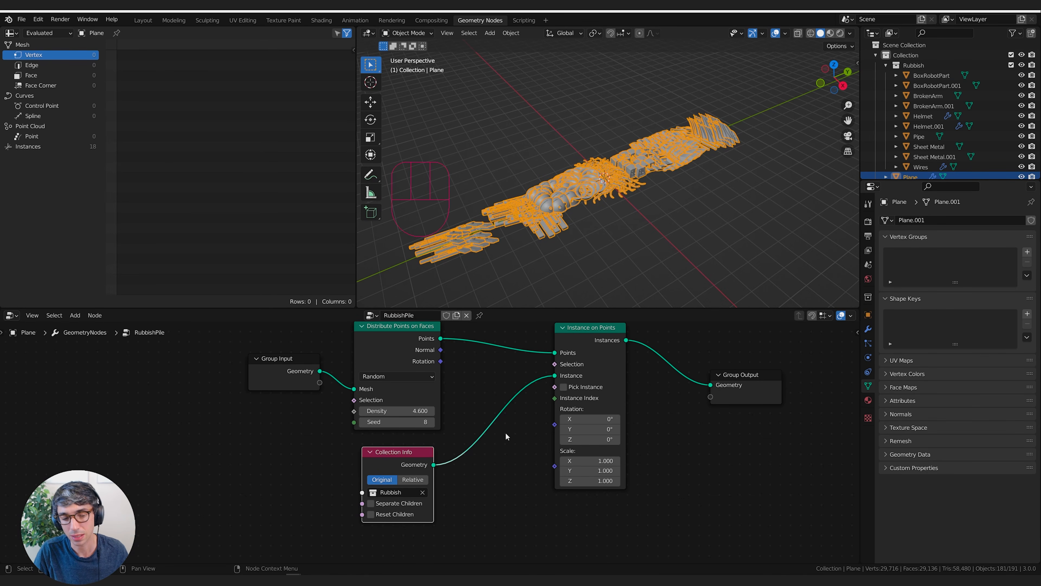
Step: Nudge the Collection Info node aside and set its transform space to Relative
{"action": "left_click_drag", "start_coordinate": [385, 454], "coordinate": [395, 454]}
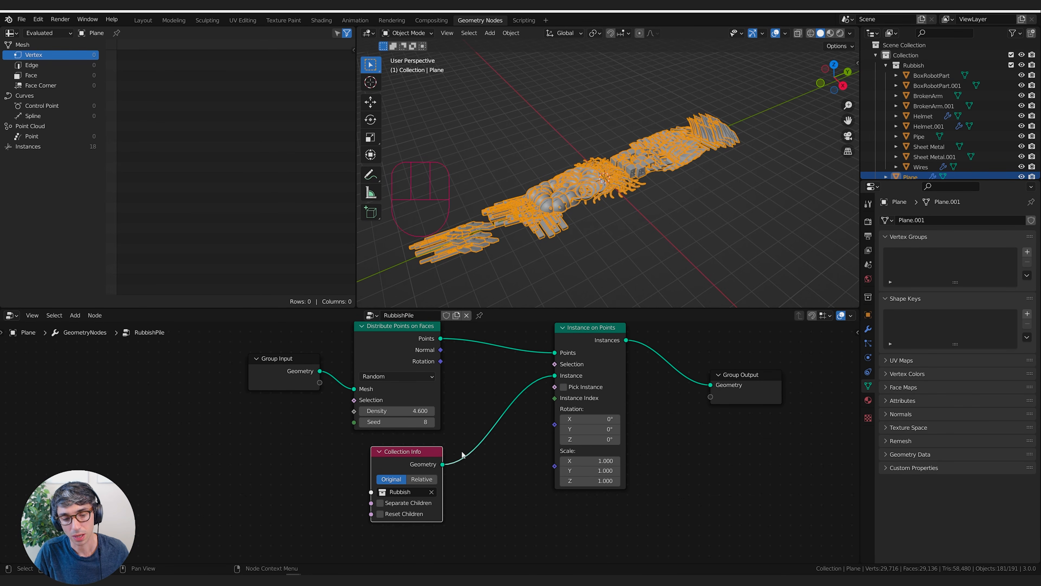
{"action": "middle_click_drag", "start_coordinate": [462, 475], "coordinate": [460, 469]}
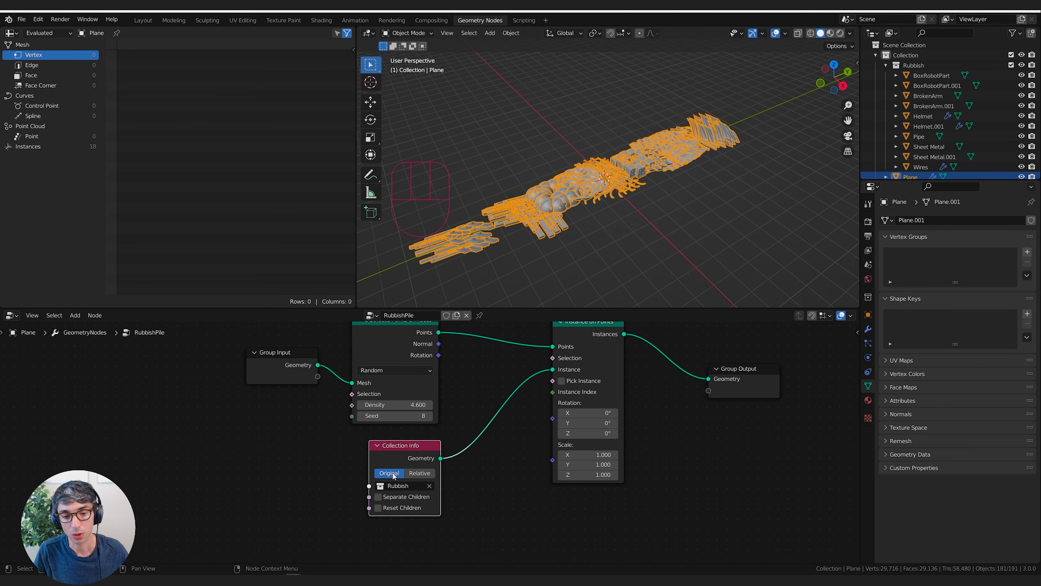
{"action": "left_click", "coordinate": [419, 472]}
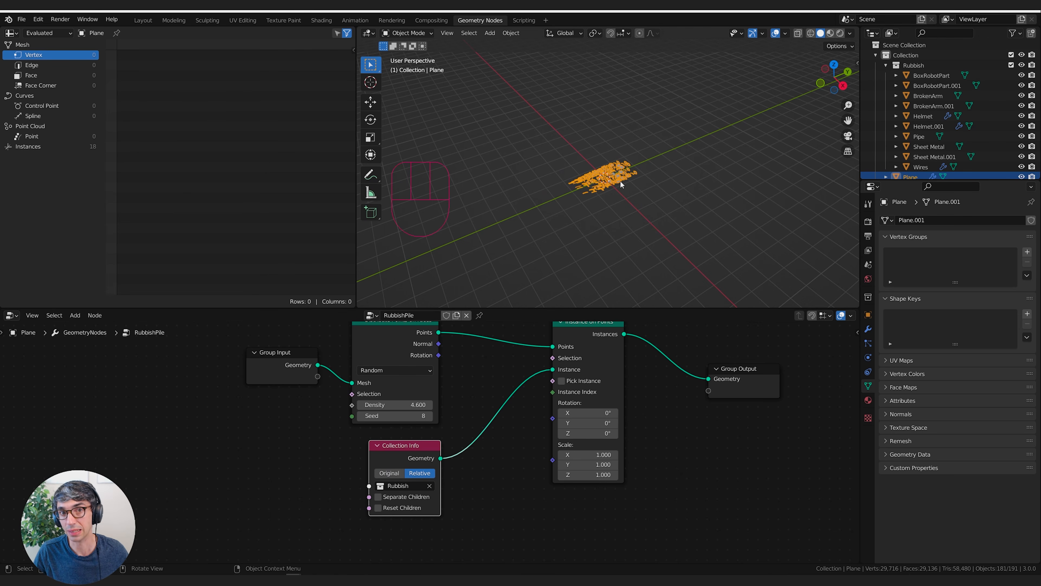
{"action": "scroll", "coordinate": [587, 191], "scroll_direction": "up", "scroll_amount": 6}
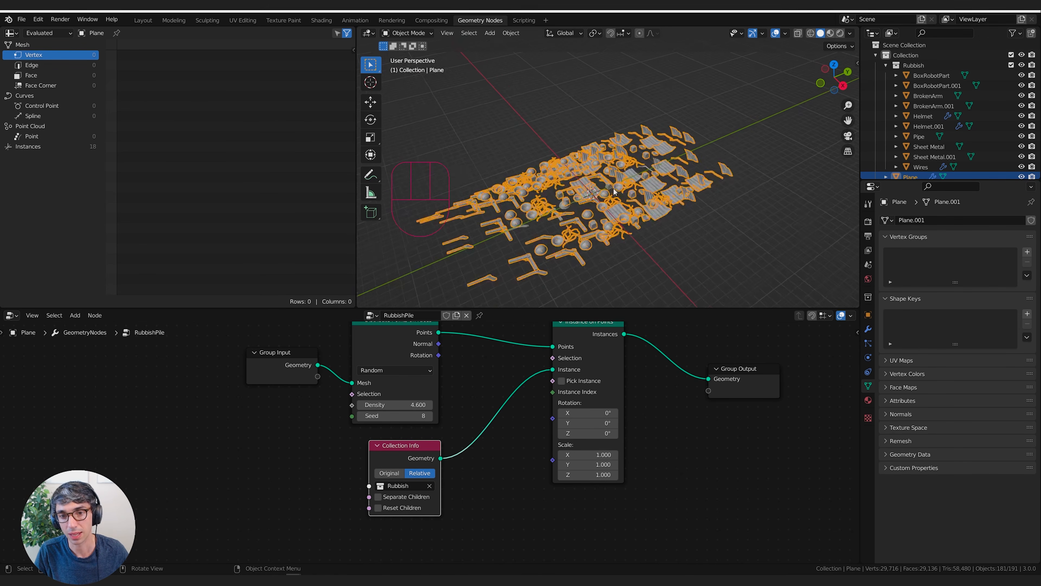
{"action": "middle_click_drag", "start_coordinate": [590, 193], "coordinate": [577, 236]}
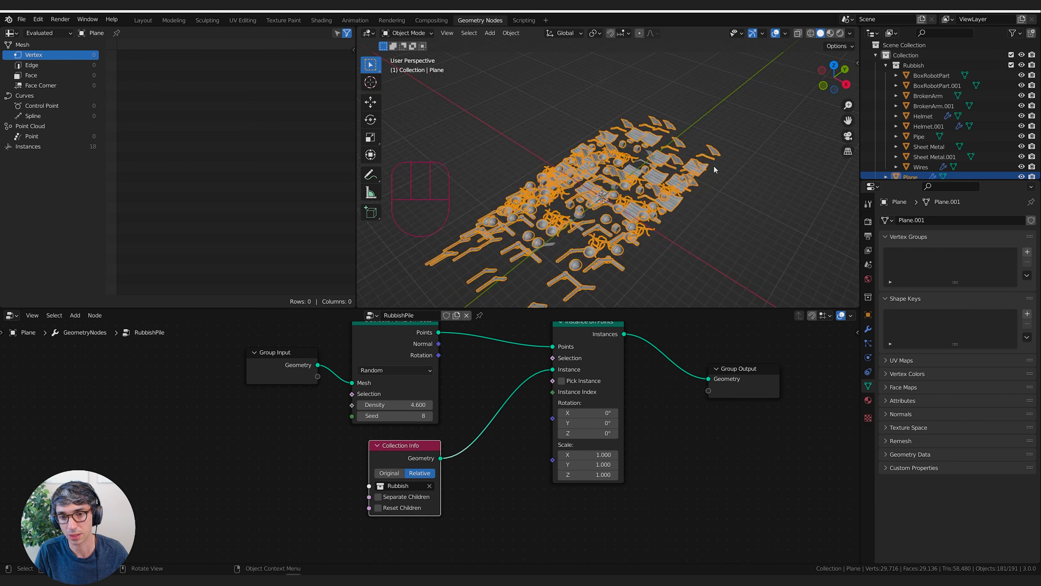
{"action": "scroll", "coordinate": [679, 174], "scroll_direction": "down", "scroll_amount": 1}
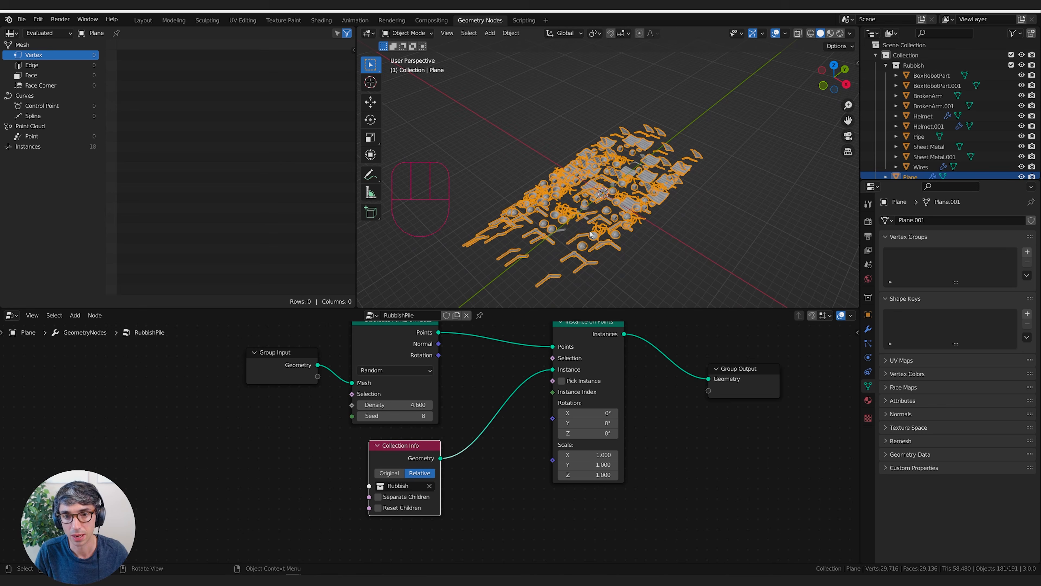
Step: Enable Separate Children and Reset Children on the Collection Info node
{"action": "middle_click_drag", "start_coordinate": [541, 474], "coordinate": [544, 460]}
{"action": "scroll", "coordinate": [529, 458], "scroll_direction": "down", "scroll_amount": 1}
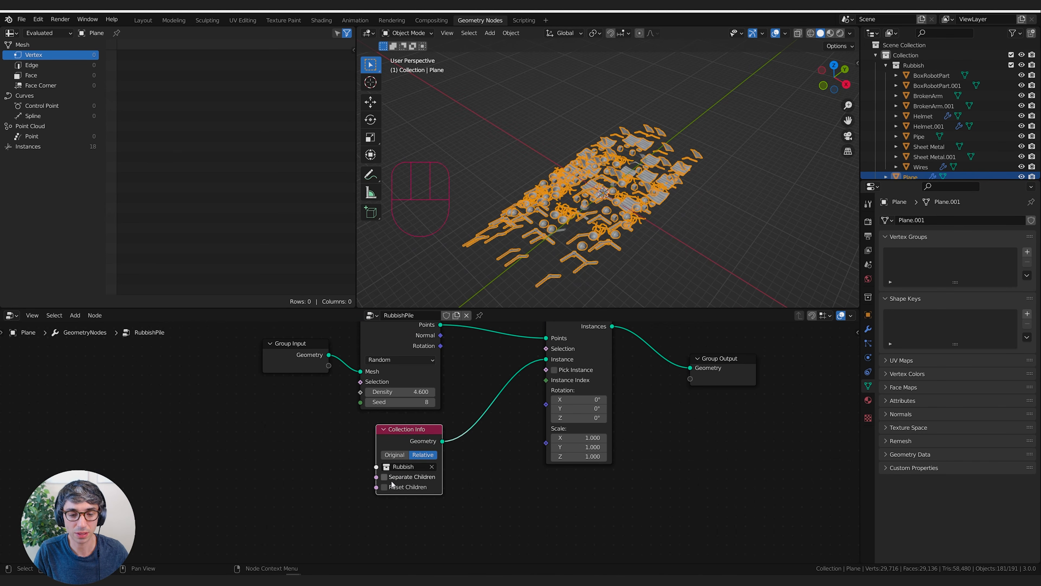
{"action": "left_click", "coordinate": [385, 487]}
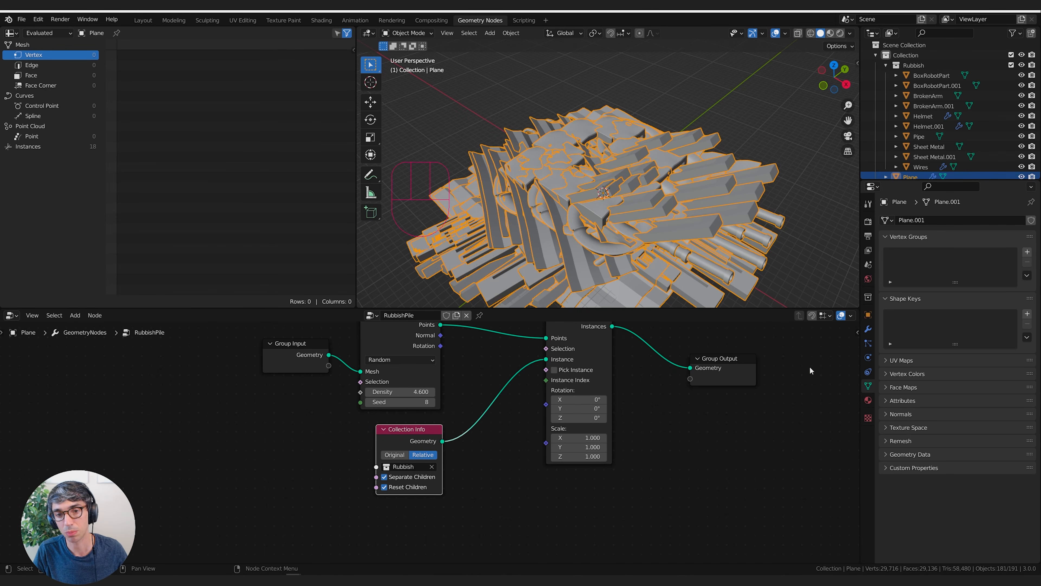
{"action": "middle_click_drag", "start_coordinate": [684, 257], "coordinate": [511, 321]}
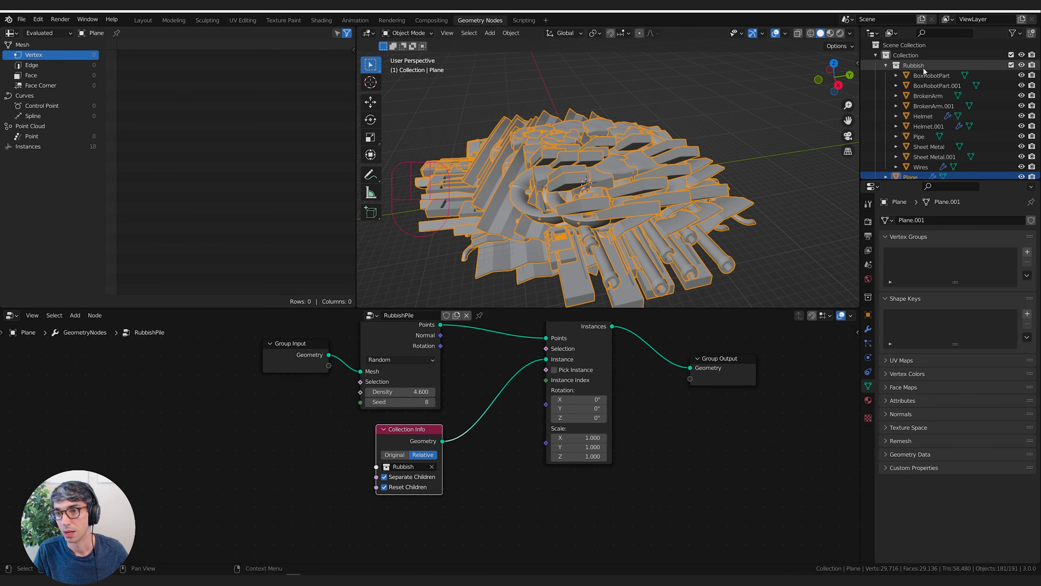
Step: Exclude the Rubbish collection from the view layer and reselect the plane
{"action": "left_click", "coordinate": [931, 75]}
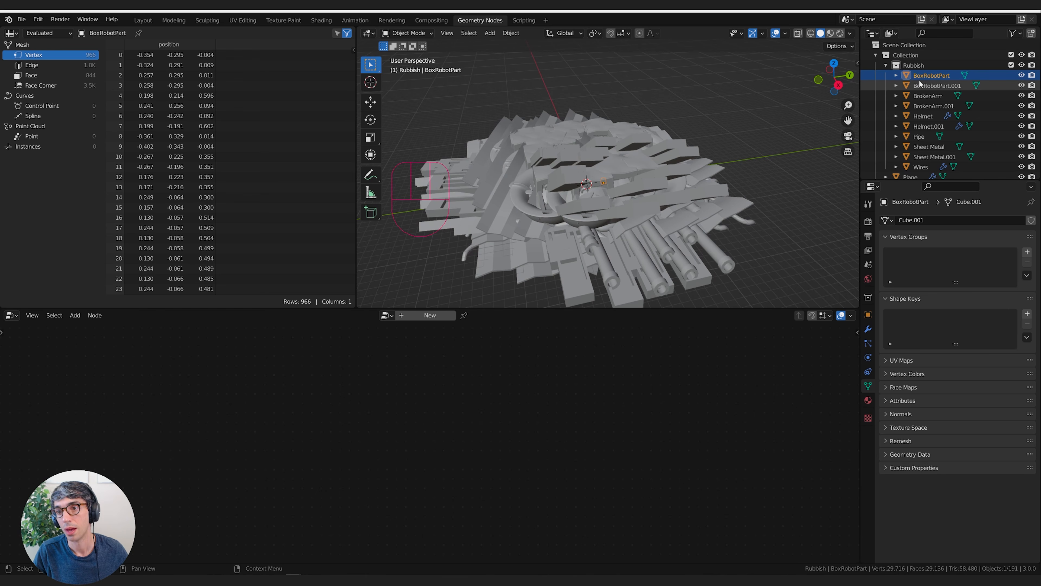
{"action": "left_click", "coordinate": [1011, 64]}
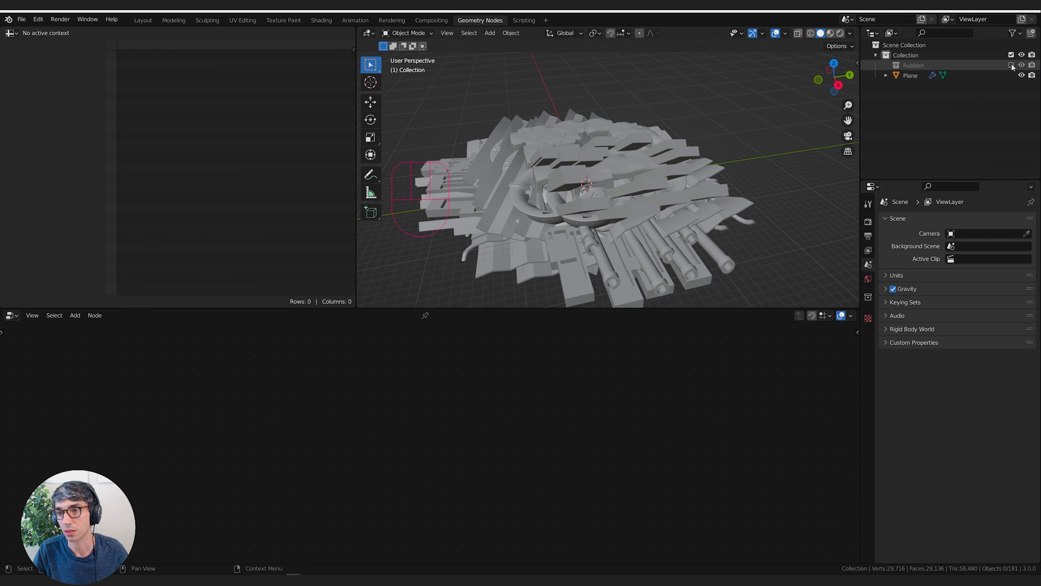
{"action": "left_click", "coordinate": [567, 201]}
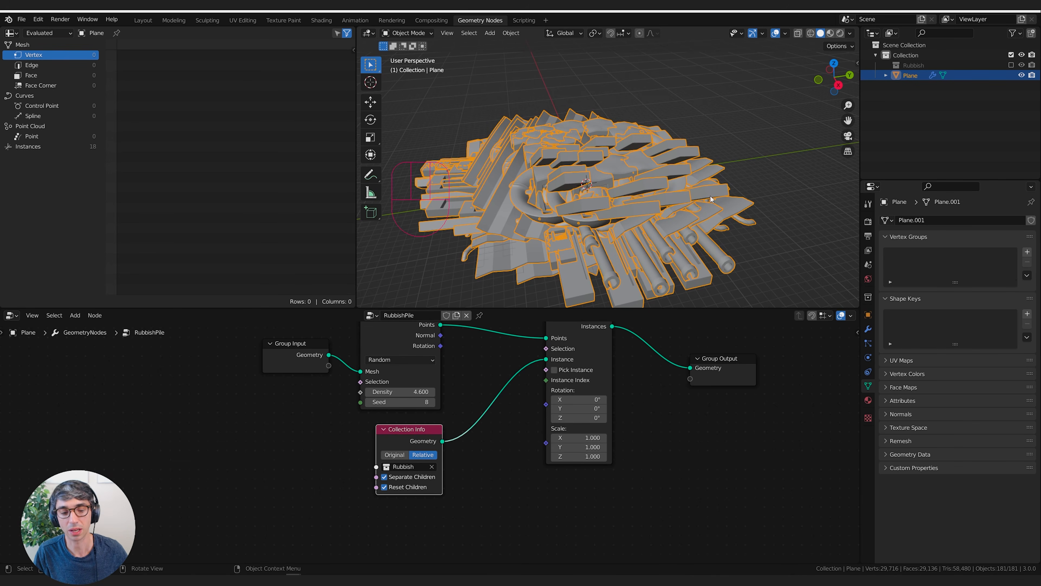
Step: Spread out the Collection Info, Instance on Points and Group Output nodes, leaving a wide gap before Instance on Points
{"action": "left_click_drag", "start_coordinate": [426, 429], "coordinate": [410, 429]}
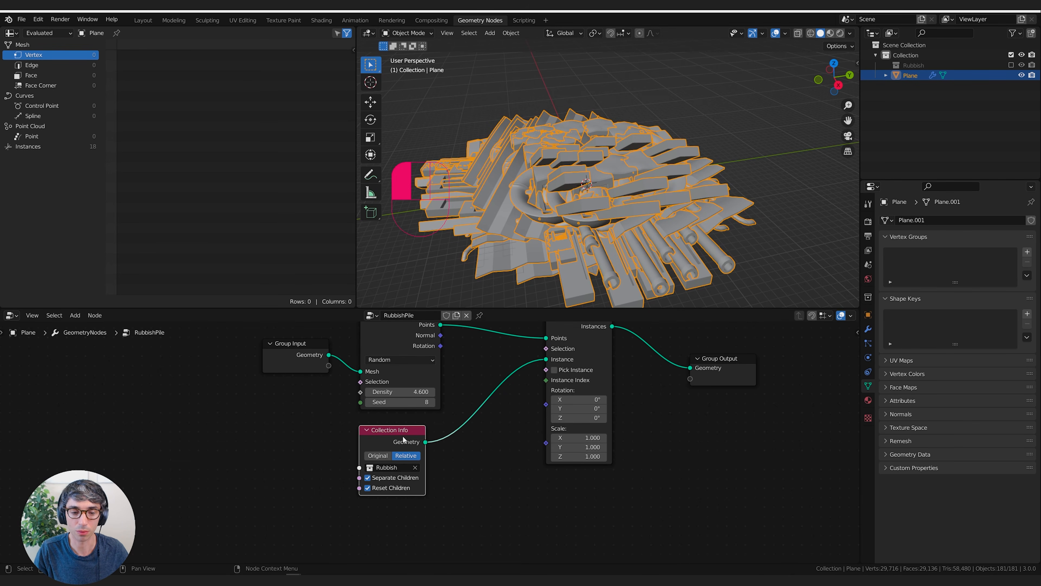
{"action": "scroll", "coordinate": [410, 429], "scroll_direction": "right", "scroll_amount": 5}
{"action": "scroll", "coordinate": [511, 425], "scroll_direction": "right", "scroll_amount": 5}
{"action": "left_click_drag", "start_coordinate": [556, 423], "coordinate": [651, 421]}
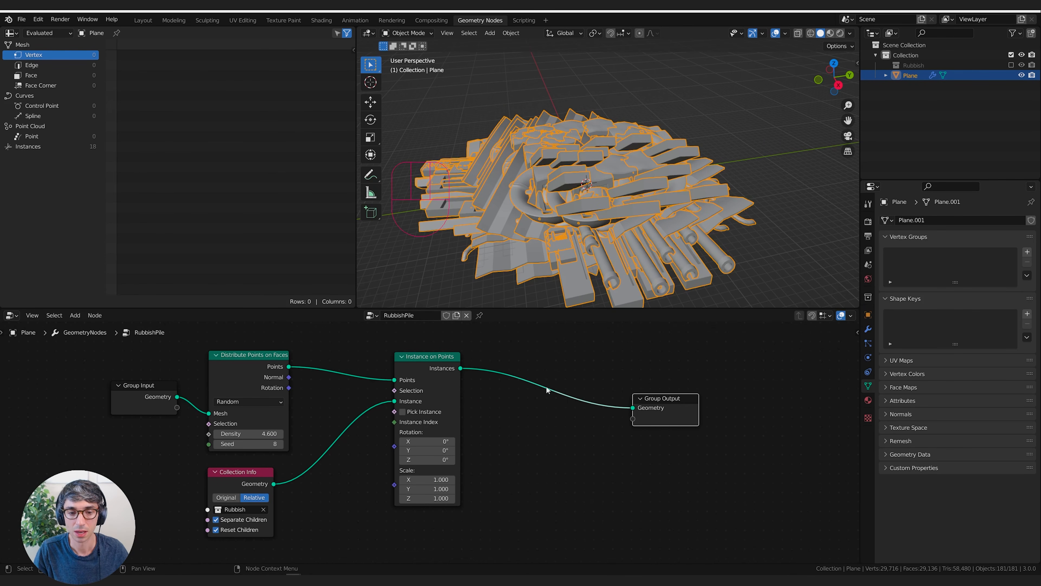
{"action": "left_click_drag", "start_coordinate": [439, 386], "coordinate": [568, 386]}
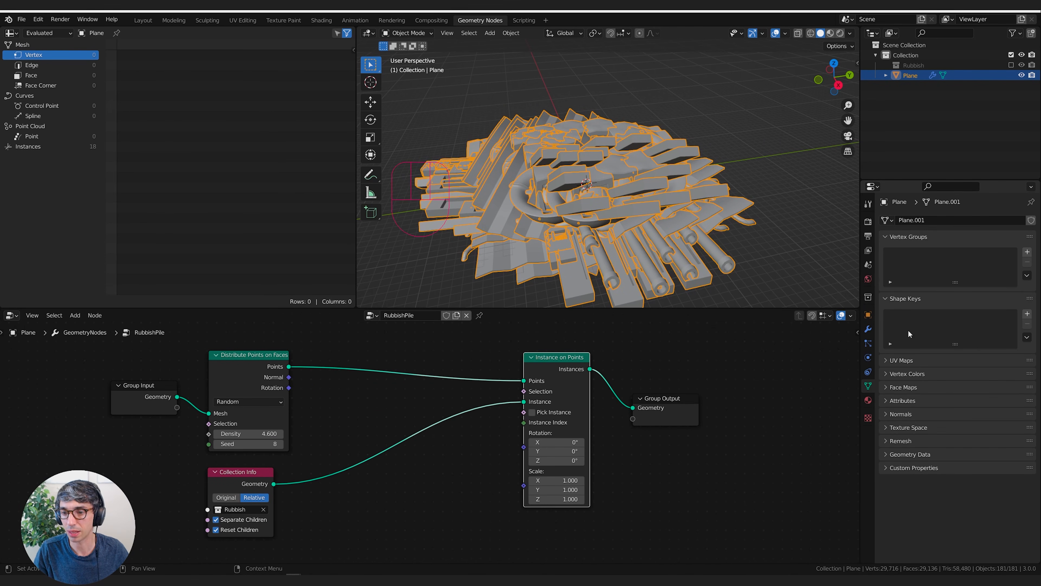
Step: Check the plane's object transforms and apply all transforms to it
{"action": "left_click", "coordinate": [868, 314]}
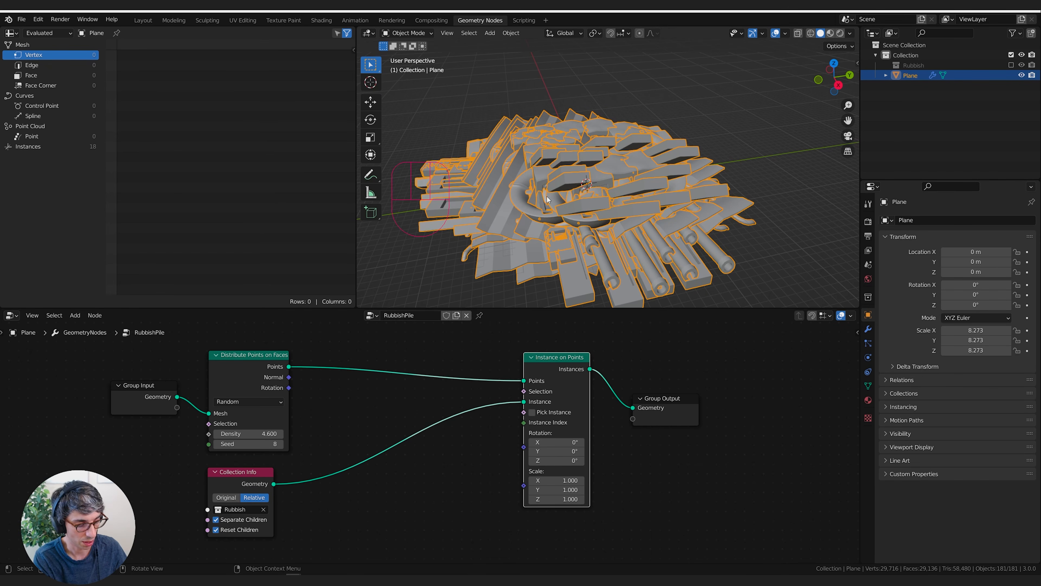
{"action": "key", "text": "F3"}
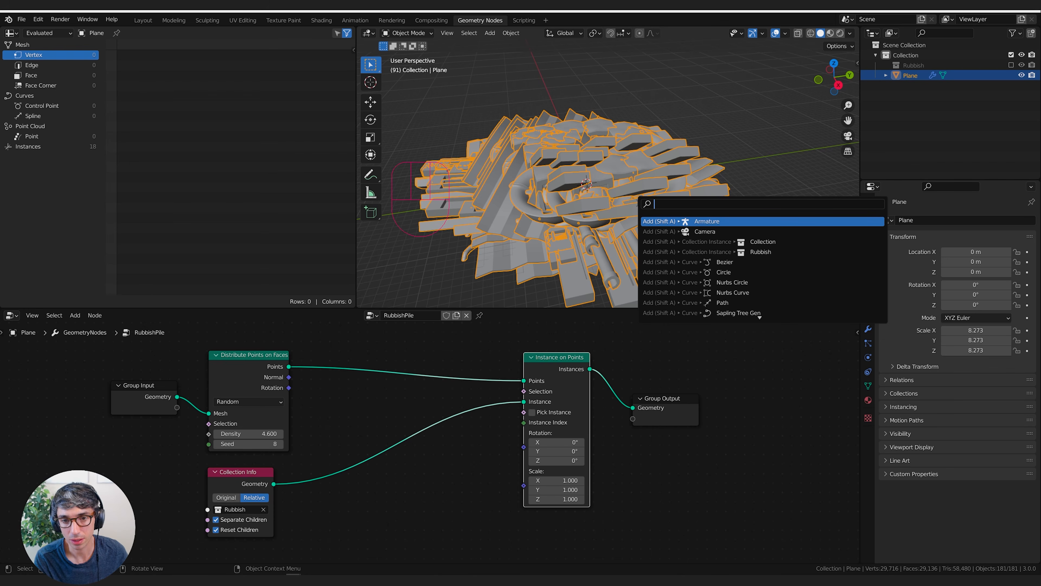
{"action": "type", "text": "apply"}
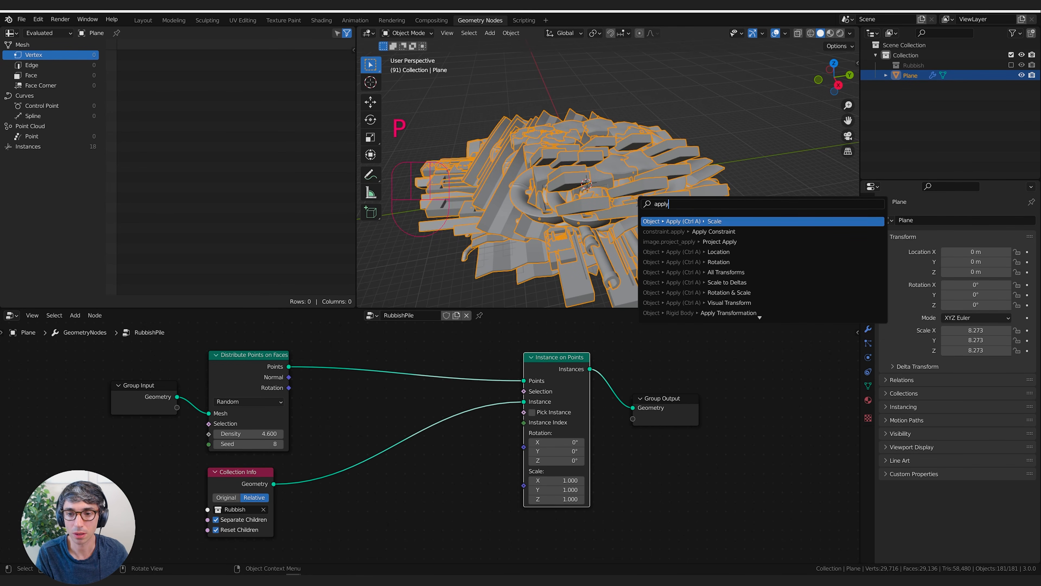
{"action": "key", "text": "Down"}
{"action": "key", "text": "Down"}
{"action": "key", "text": "Down"}
{"action": "key", "text": "Down"}
{"action": "key", "text": "Down"}
{"action": "key", "text": "Return"}
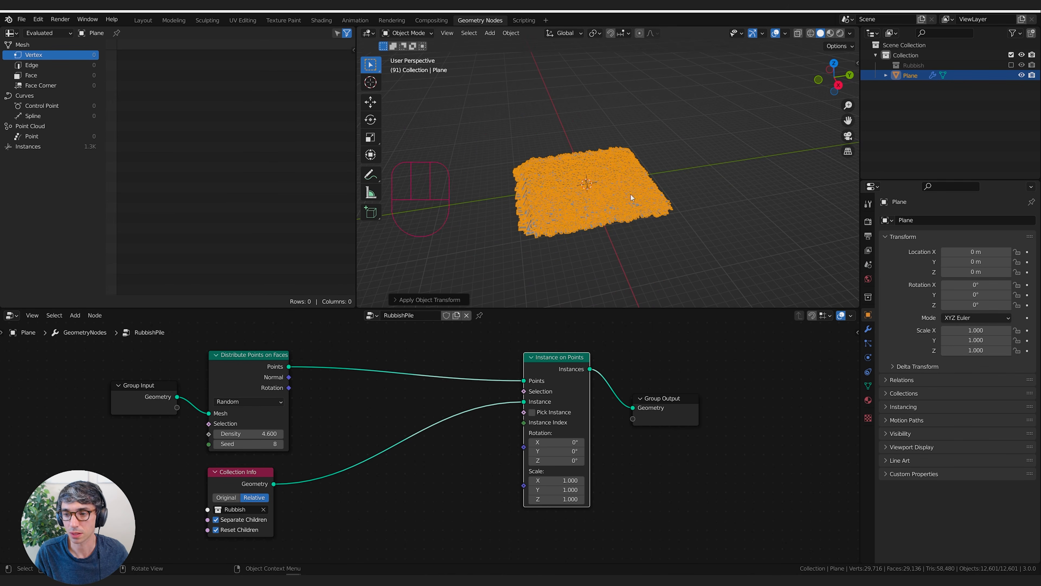
Step: Lower the Distribute Points on Faces density to 0.09 to thin out the instances on the plane
{"action": "scroll", "coordinate": [631, 180], "scroll_direction": "up", "scroll_amount": 6}
{"action": "middle_click_drag", "start_coordinate": [610, 181], "coordinate": [678, 210]}
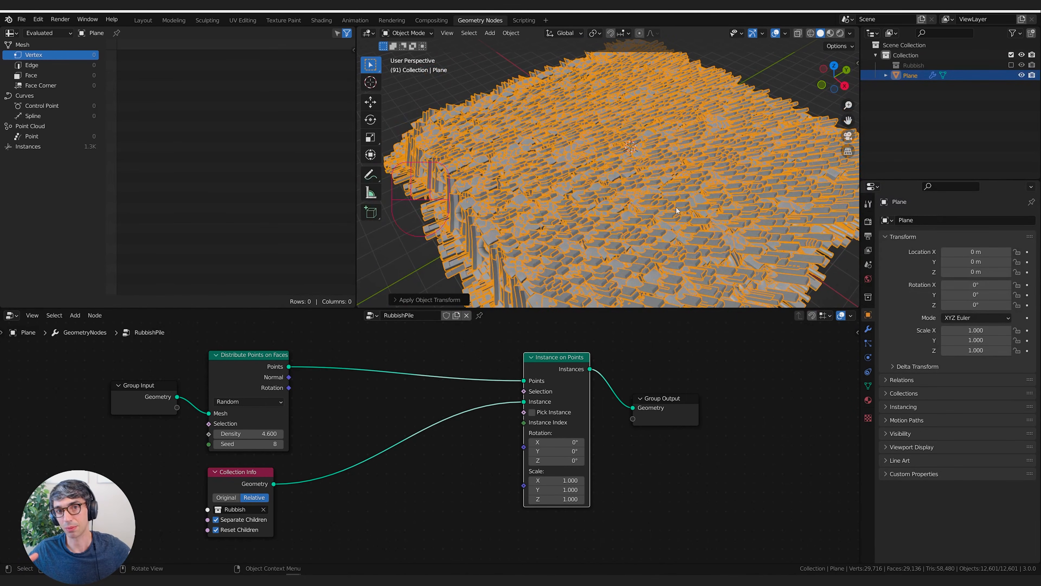
{"action": "middle_click_drag", "start_coordinate": [743, 238], "coordinate": [656, 279]}
{"action": "mouse_move", "coordinate": [254, 432]}
{"action": "left_mouse_down"}
{"action": "mouse_move", "coordinate": [224, 432]}
{"action": "mouse_move", "coordinate": [256, 433]}
{"action": "left_mouse_up"}
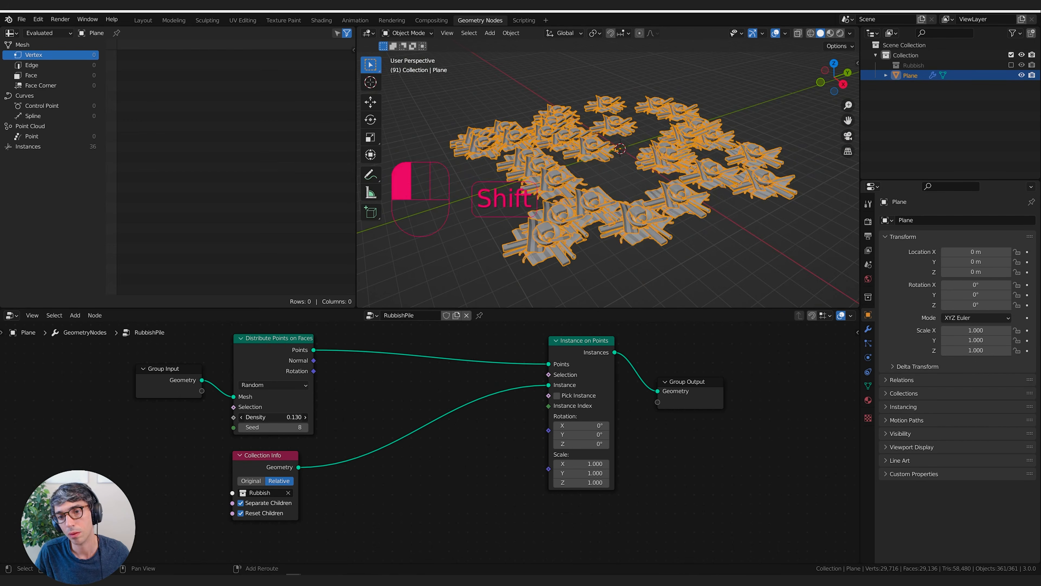
{"action": "middle_click_drag", "start_coordinate": [526, 198], "coordinate": [612, 272]}
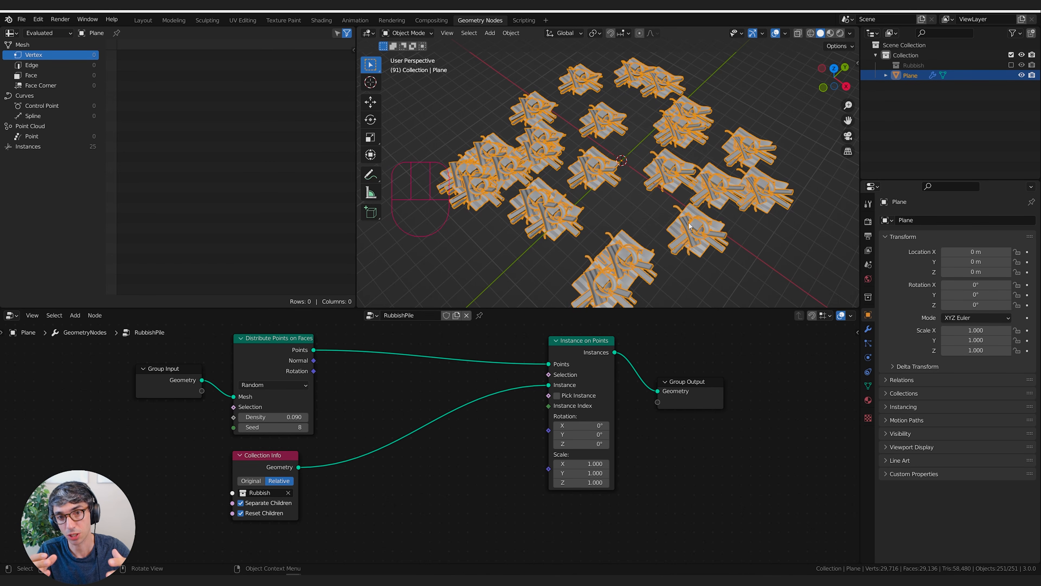
Step: Turn on Pick Instance for the Instance on Points node so each point receives a single Rubbish object
{"action": "middle_click_drag", "start_coordinate": [424, 153], "coordinate": [697, 212]}
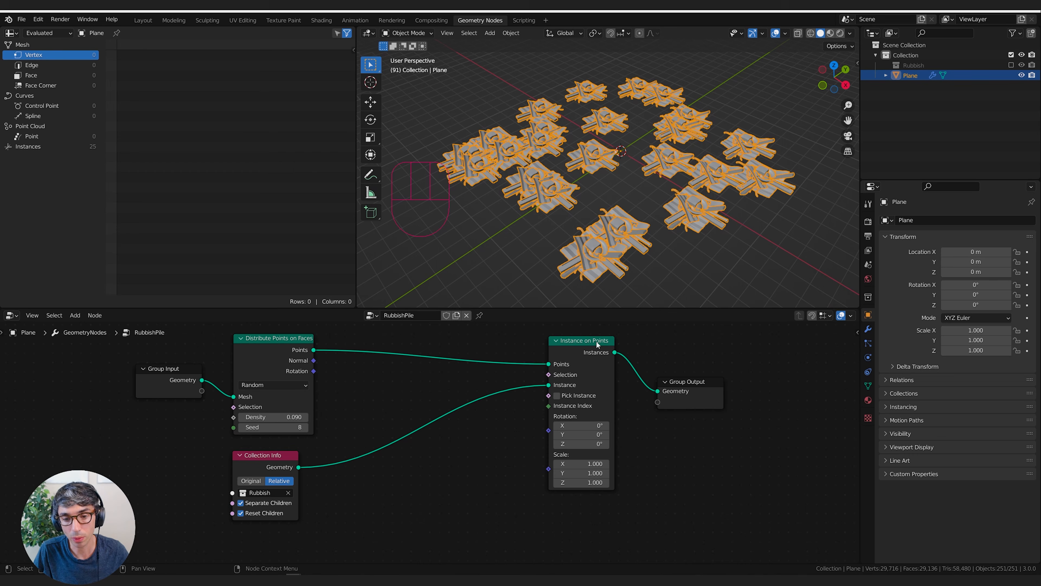
{"action": "left_click", "coordinate": [558, 395]}
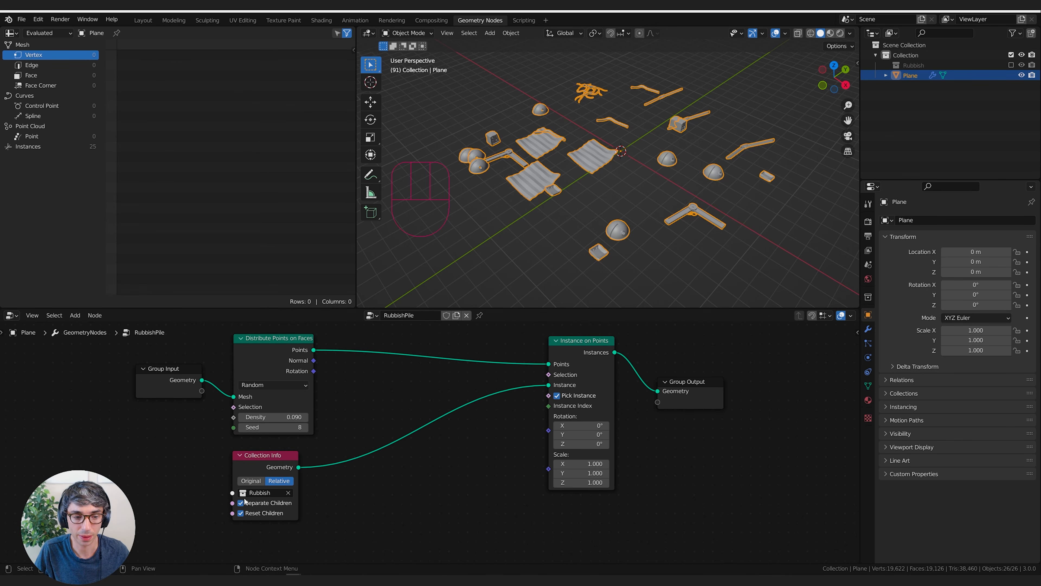
Step: Raise the Distribute Points on Faces density to 1.19 and set its seed to 37
{"action": "middle_click_drag", "start_coordinate": [533, 185], "coordinate": [454, 246]}
{"action": "left_click_drag", "start_coordinate": [274, 417], "coordinate": [302, 427]}
{"action": "middle_click_drag", "start_coordinate": [549, 296], "coordinate": [648, 254]}
{"action": "scroll", "coordinate": [672, 222], "scroll_direction": "up", "scroll_amount": 5}
{"action": "middle_click_drag", "start_coordinate": [693, 181], "coordinate": [630, 184], "text": "shift"}
{"action": "scroll", "coordinate": [635, 186], "scroll_direction": "down", "scroll_amount": 6}
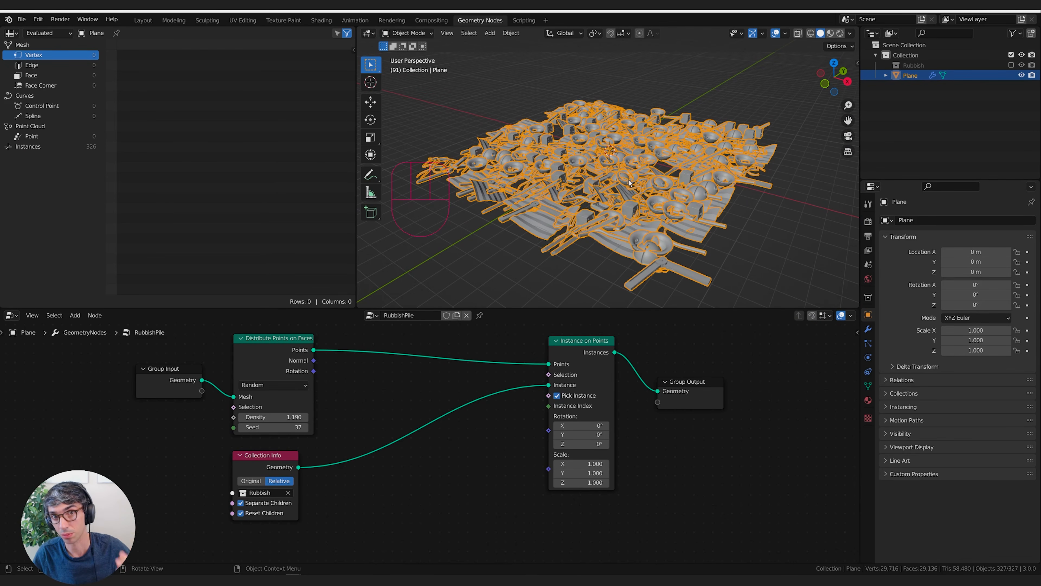
{"action": "middle_click_drag", "start_coordinate": [578, 446], "coordinate": [597, 452]}
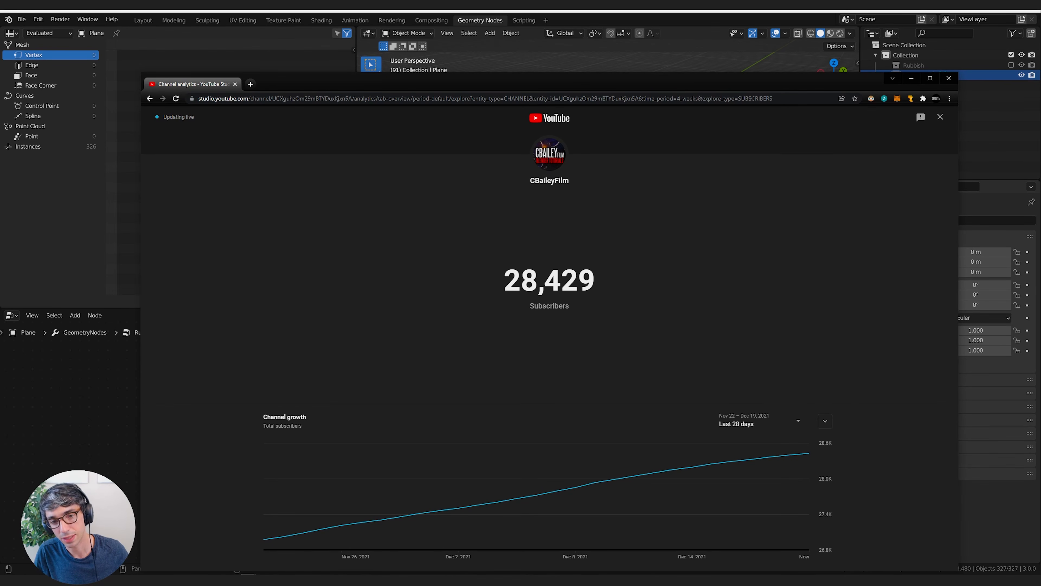
{"action": "left_click_drag", "start_coordinate": [433, 81], "coordinate": [399, 38]}
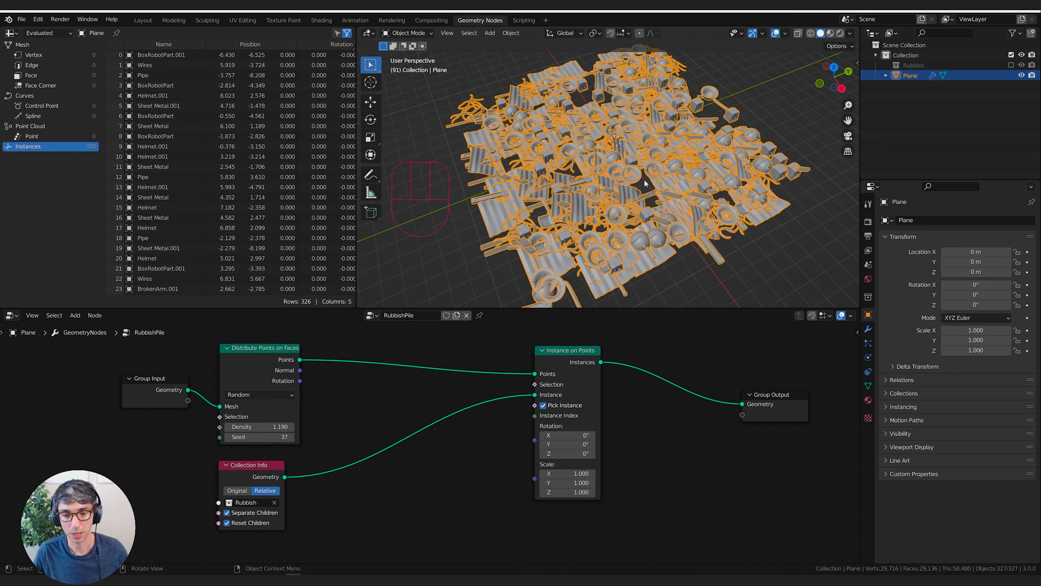
Step: Add a Random Value node in the gap between the Collection Info and Instance on Points nodes
{"action": "middle_click_drag", "start_coordinate": [510, 472], "coordinate": [522, 408]}
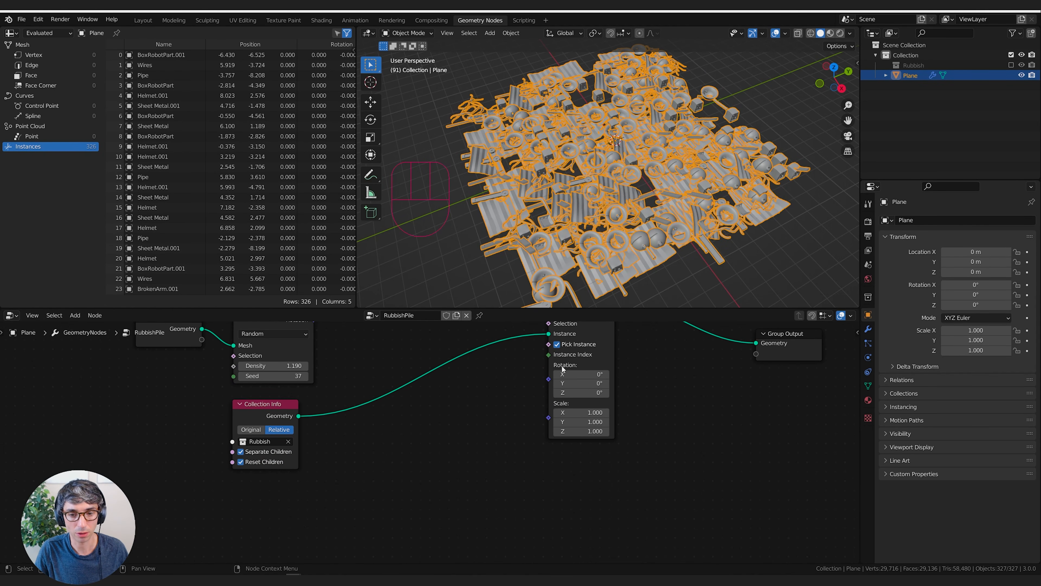
{"action": "middle_click_drag", "start_coordinate": [454, 438], "coordinate": [448, 472]}
{"action": "key", "text": "shift+a"}
{"action": "mouse_move", "coordinate": [448, 470]}
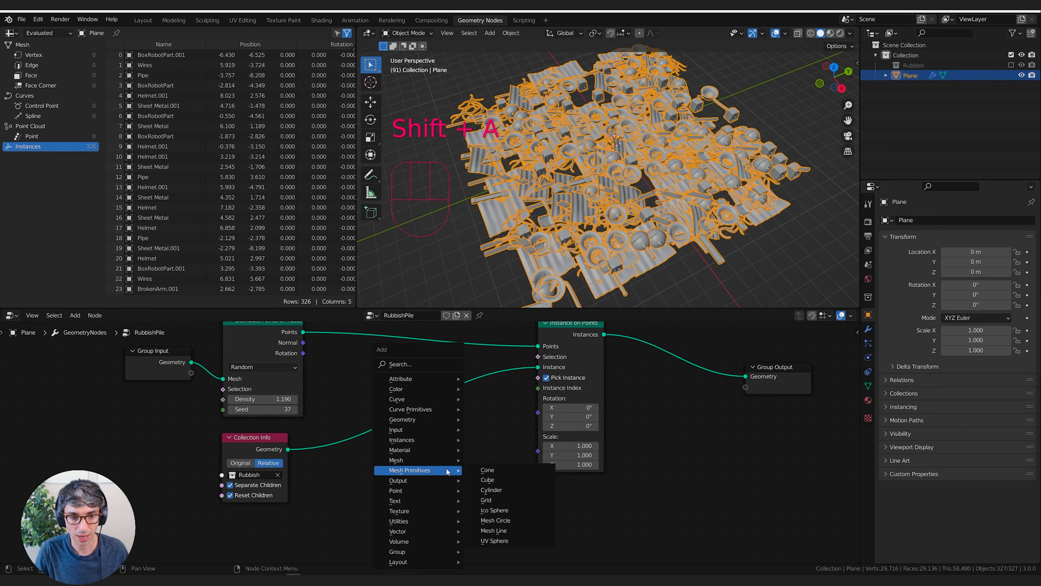
{"action": "left_click", "coordinate": [412, 364]}
{"action": "type", "text": "RAN"}
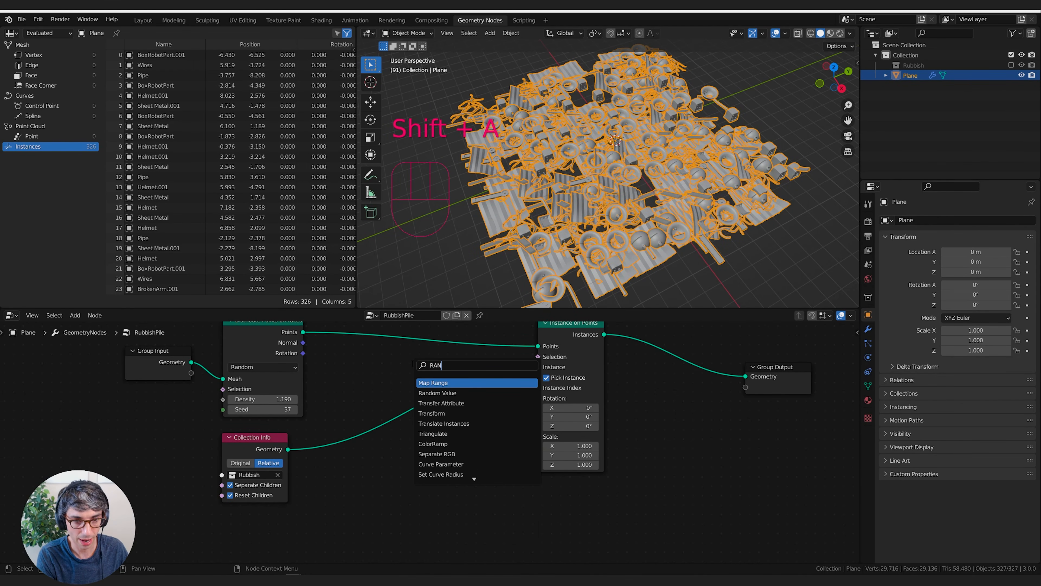
{"action": "type", "text": "DOM"}
{"action": "left_click", "coordinate": [441, 382]}
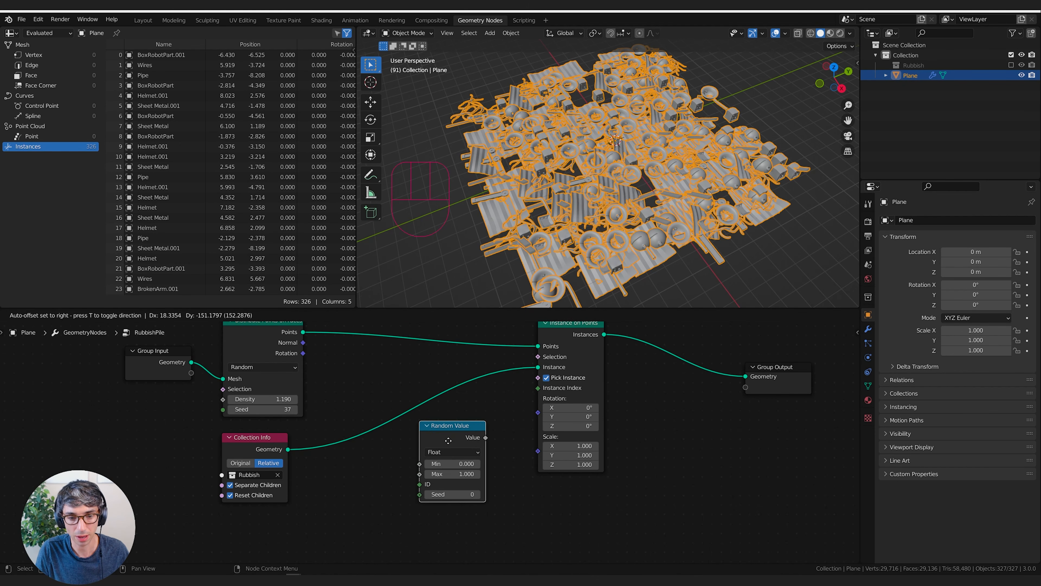
Step: Switch the Random Value node's data type to Vector and shift the node slightly
{"action": "middle_click_drag", "start_coordinate": [446, 456], "coordinate": [439, 443]}
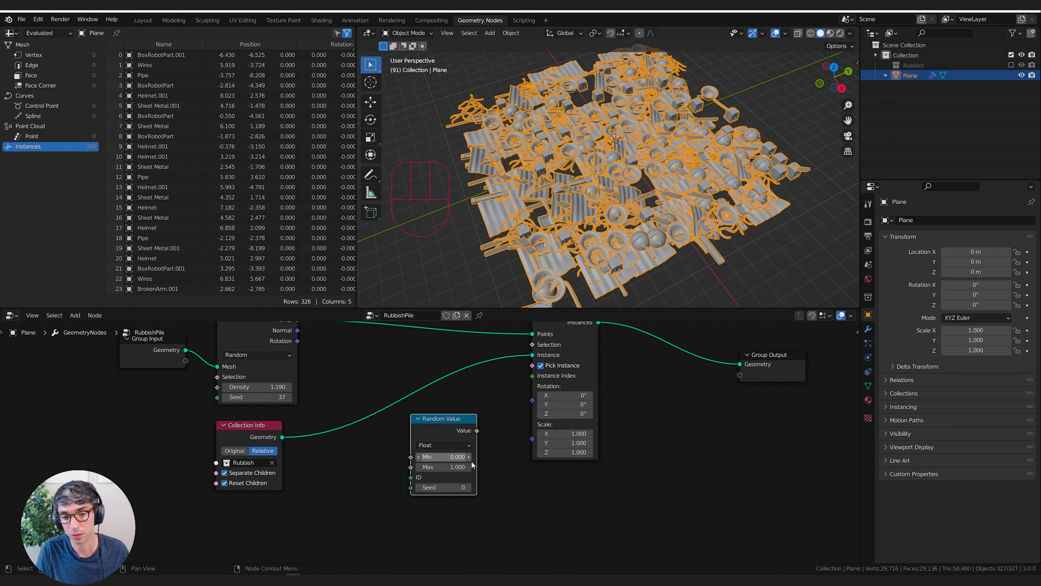
{"action": "left_click", "coordinate": [451, 447]}
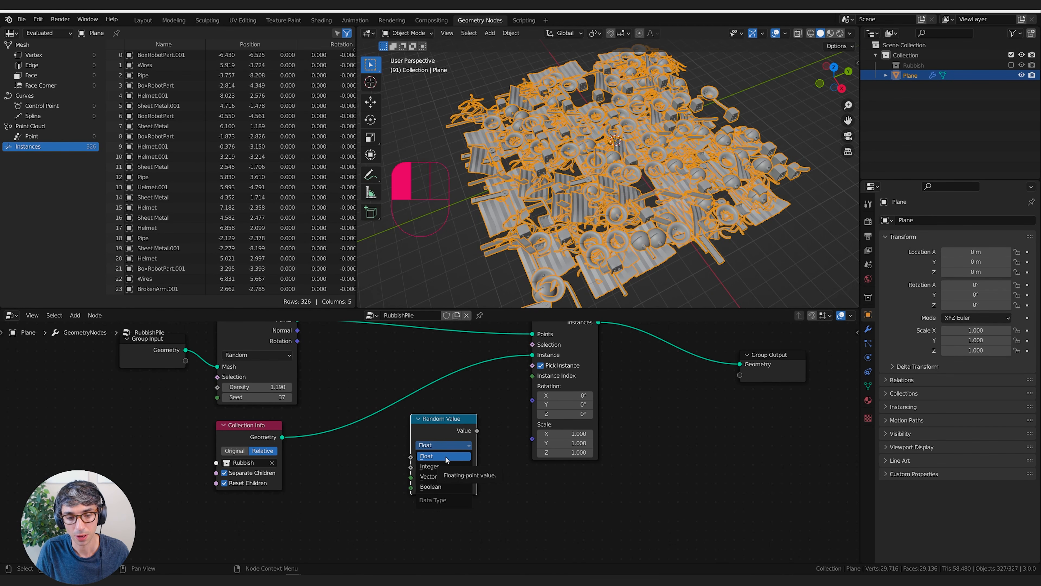
{"action": "left_click", "coordinate": [430, 477]}
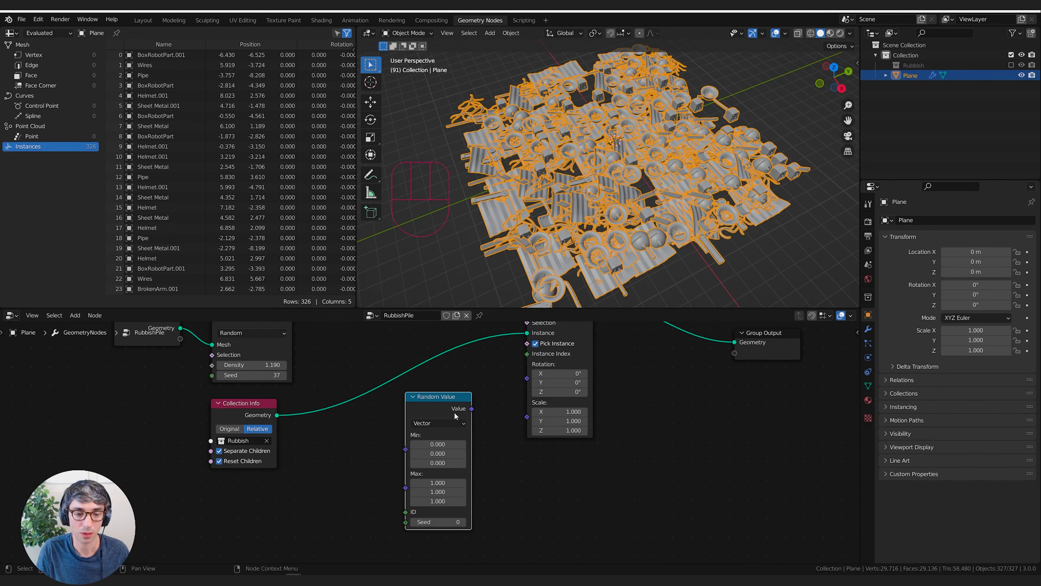
{"action": "left_click_drag", "start_coordinate": [437, 429], "coordinate": [429, 432]}
{"action": "middle_click_drag", "start_coordinate": [429, 432], "coordinate": [410, 398]}
{"action": "left_click_drag", "start_coordinate": [410, 398], "coordinate": [406, 409]}
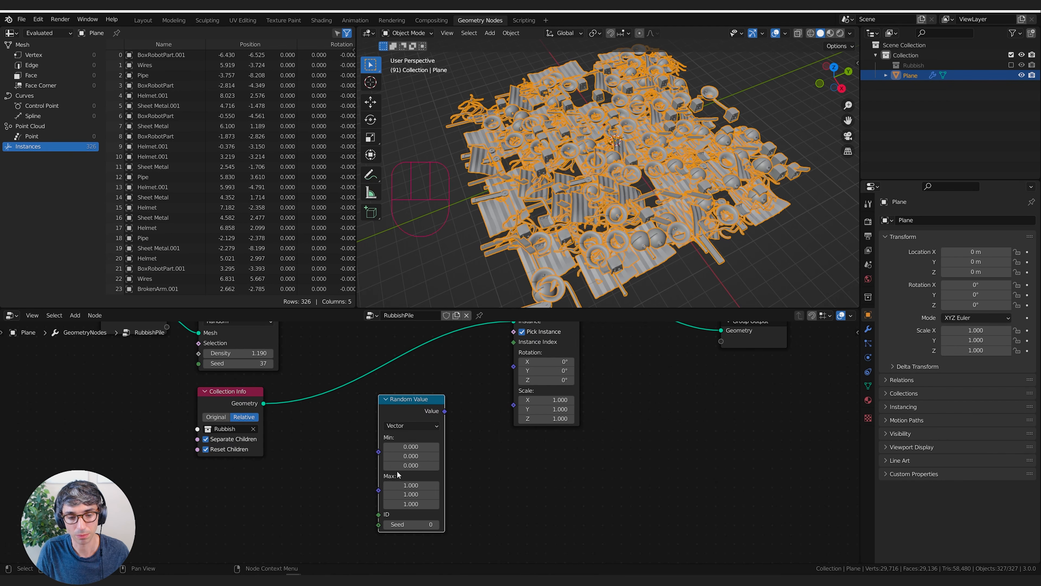
{"action": "middle_click_drag", "start_coordinate": [415, 480], "coordinate": [410, 480]}
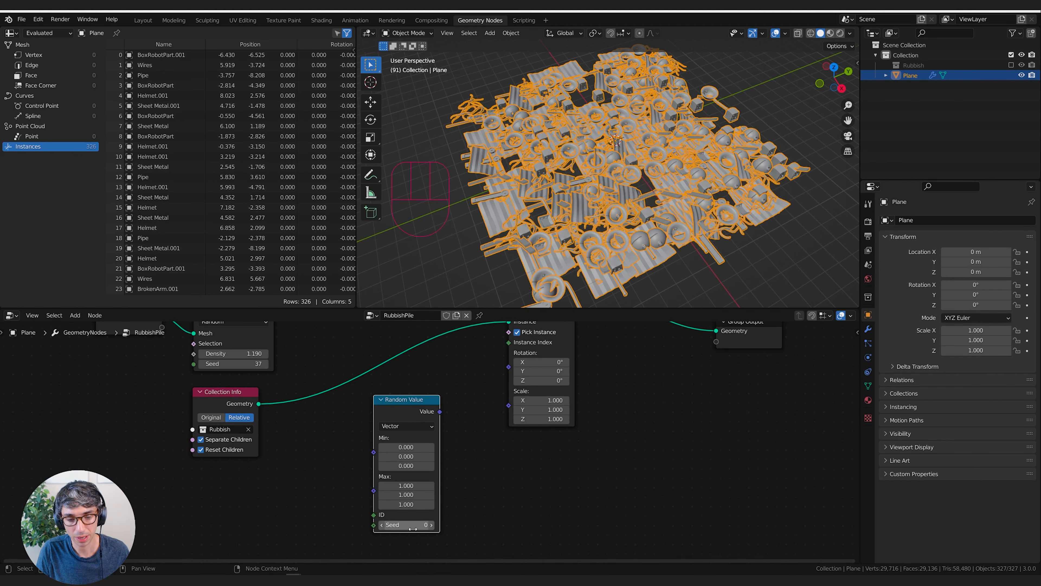
Step: Connect the Random Value node's Value output to the Rotation input of Instance on Points
{"action": "middle_click_drag", "start_coordinate": [474, 441], "coordinate": [462, 454]}
{"action": "left_click_drag", "start_coordinate": [415, 421], "coordinate": [420, 426]}
{"action": "middle_click_drag", "start_coordinate": [440, 442], "coordinate": [435, 446]}
{"action": "left_click_drag", "start_coordinate": [429, 433], "coordinate": [436, 416]}
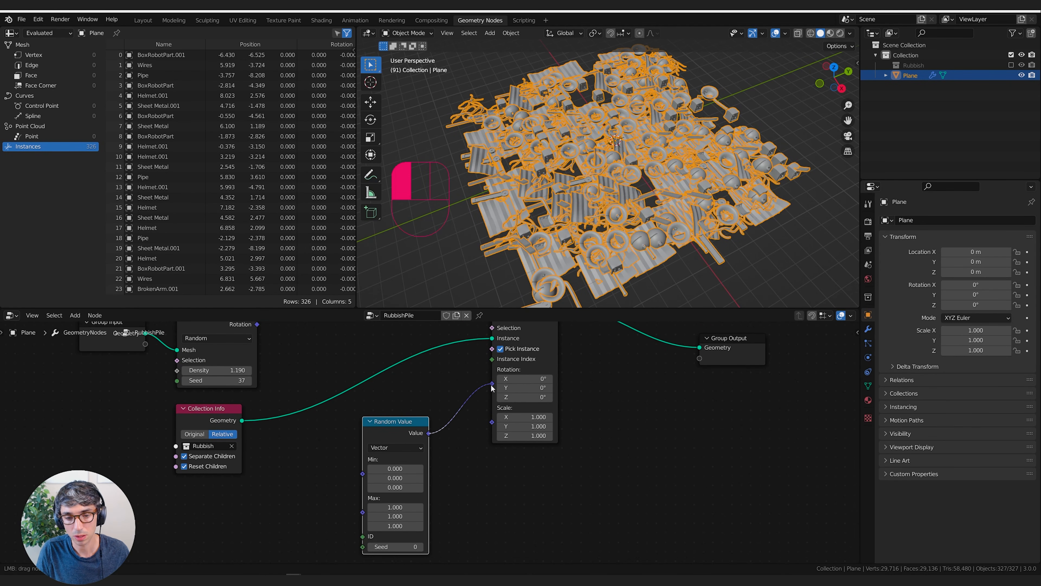
{"action": "left_click_drag", "start_coordinate": [492, 387], "coordinate": [492, 383]}
{"action": "middle_click_drag", "start_coordinate": [692, 222], "coordinate": [597, 242]}
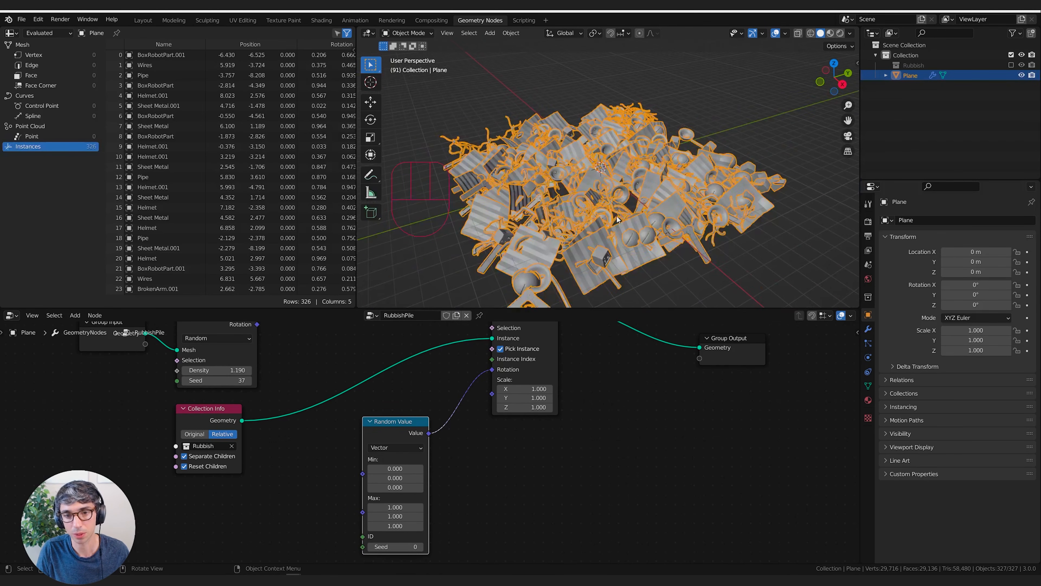
Step: Move the Random Value node closer to the Instance on Points node
{"action": "middle_click_drag", "start_coordinate": [587, 392], "coordinate": [577, 457]}
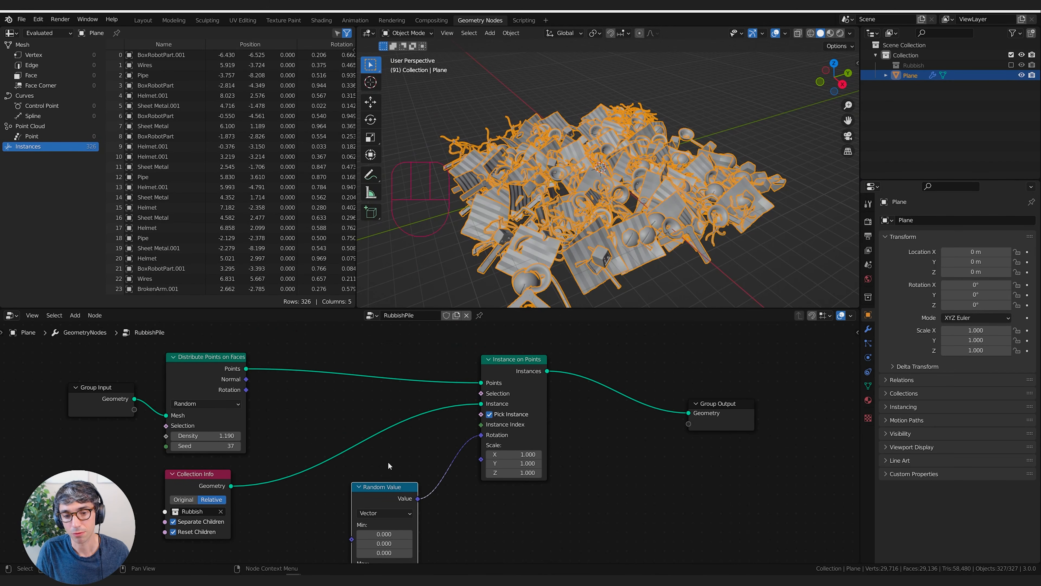
{"action": "middle_click_drag", "start_coordinate": [563, 488], "coordinate": [580, 424]}
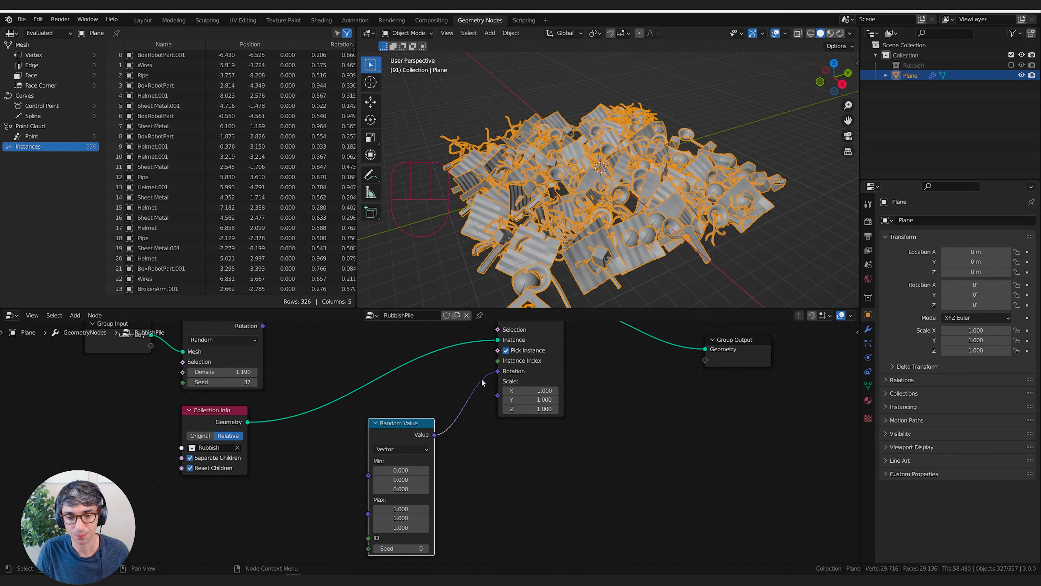
{"action": "middle_click_drag", "start_coordinate": [499, 446], "coordinate": [445, 436]}
{"action": "left_click_drag", "start_coordinate": [380, 471], "coordinate": [402, 443]}
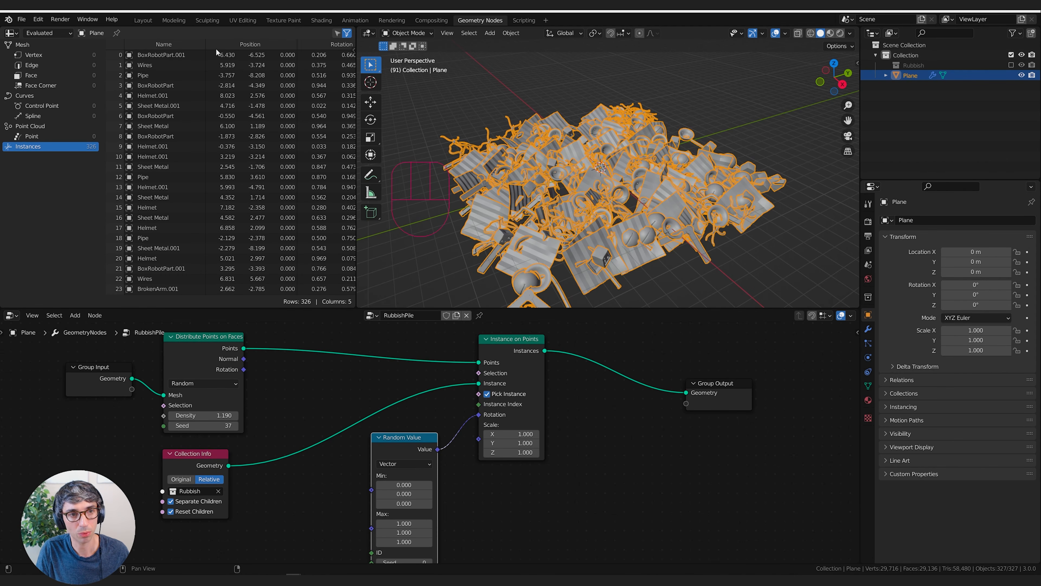
Step: Examine the instances' position, rotation and scale columns in the spreadsheet
{"action": "scroll", "coordinate": [265, 161], "scroll_direction": "right", "scroll_amount": 2, "text": "ctrl"}
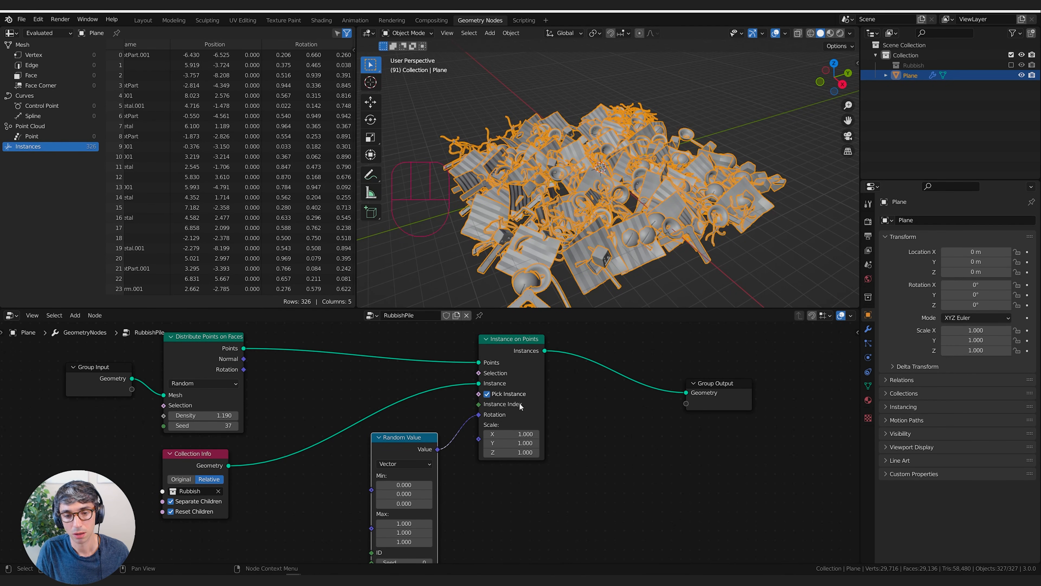
{"action": "scroll", "coordinate": [197, 54], "scroll_direction": "left", "scroll_amount": 3}
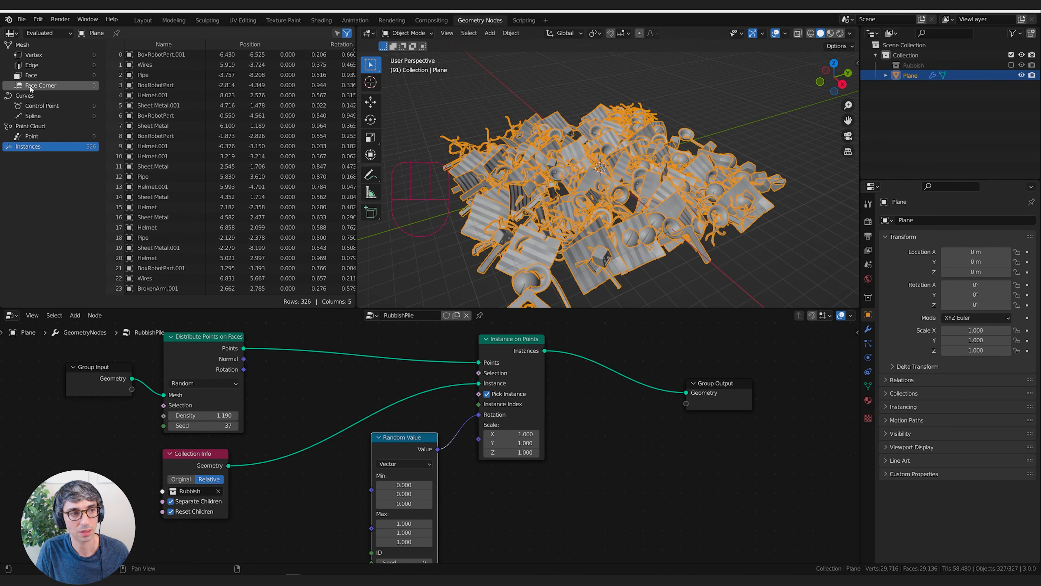
{"action": "scroll", "coordinate": [246, 164], "scroll_direction": "down", "scroll_amount": 8}
{"action": "scroll", "coordinate": [252, 136], "scroll_direction": "up", "scroll_amount": 8}
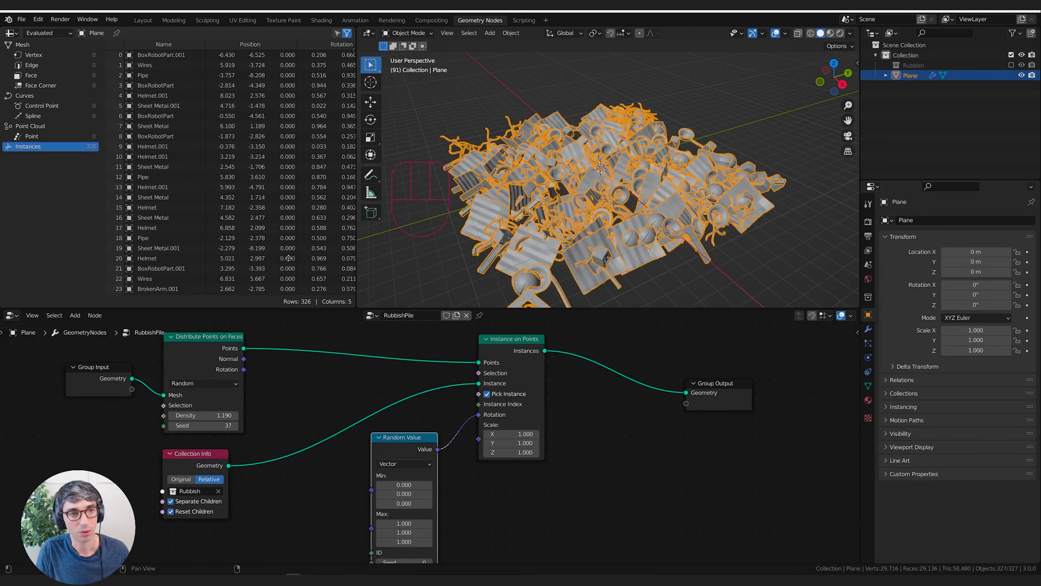
{"action": "middle_click_drag", "start_coordinate": [303, 127], "coordinate": [251, 45]}
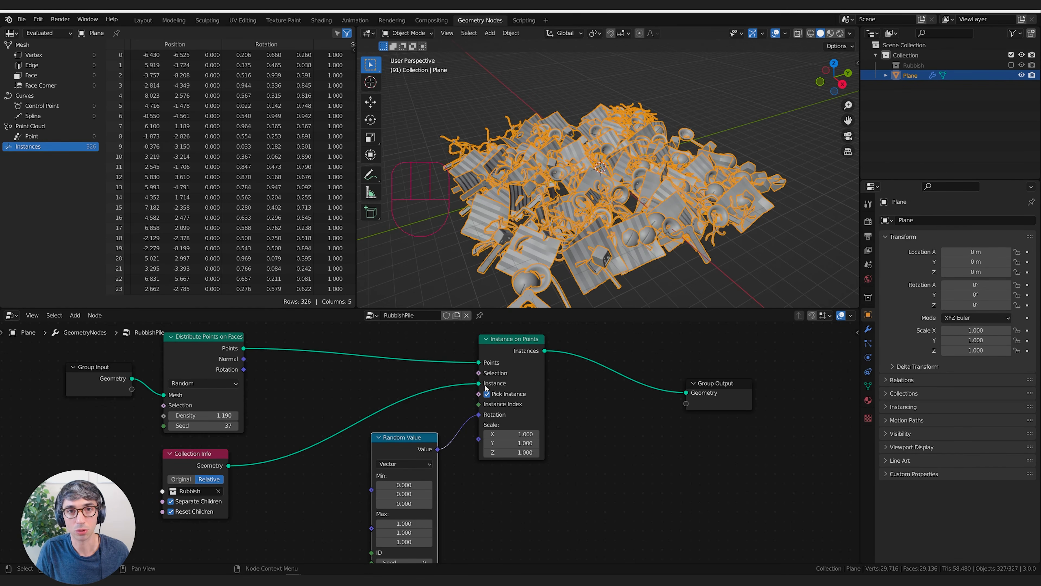
Step: Review how the Collection Info and Random Value nodes feed into the Instance on Points node
{"action": "left_click_drag", "start_coordinate": [210, 468], "coordinate": [201, 464]}
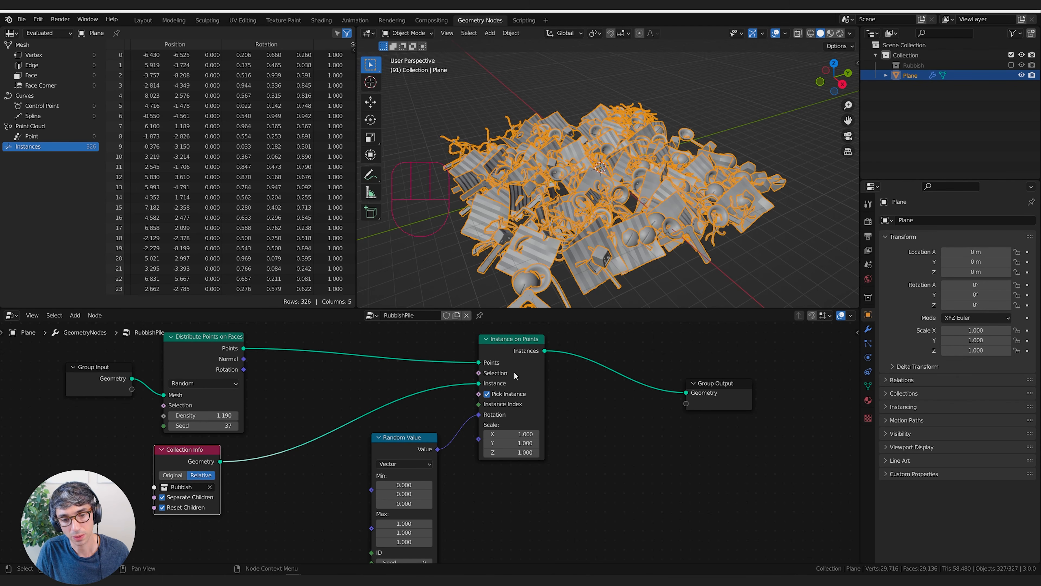
{"action": "left_click", "coordinate": [534, 370]}
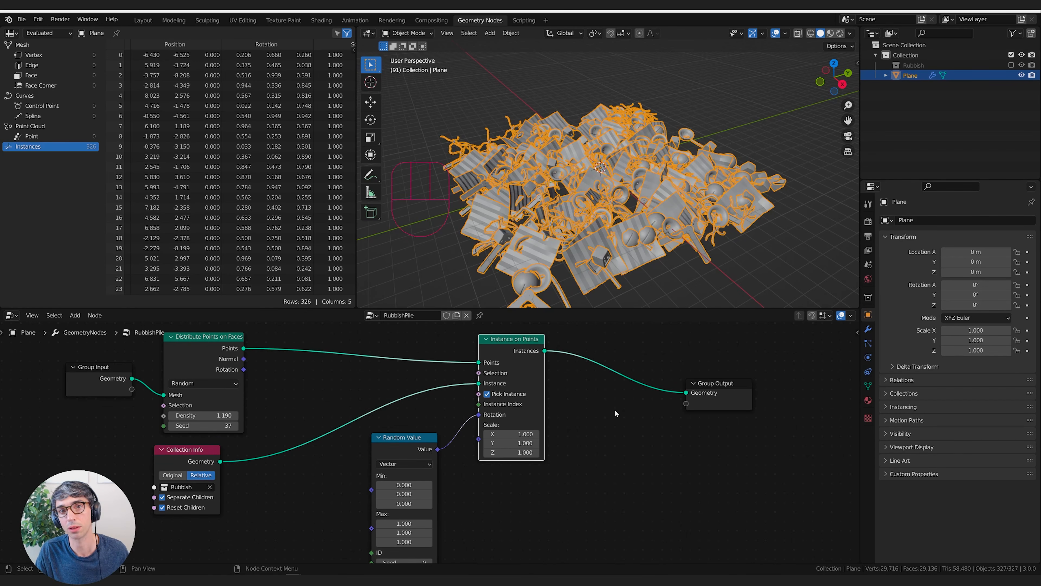
{"action": "left_click", "coordinate": [405, 440]}
{"action": "middle_click_drag", "start_coordinate": [524, 503], "coordinate": [517, 481]}
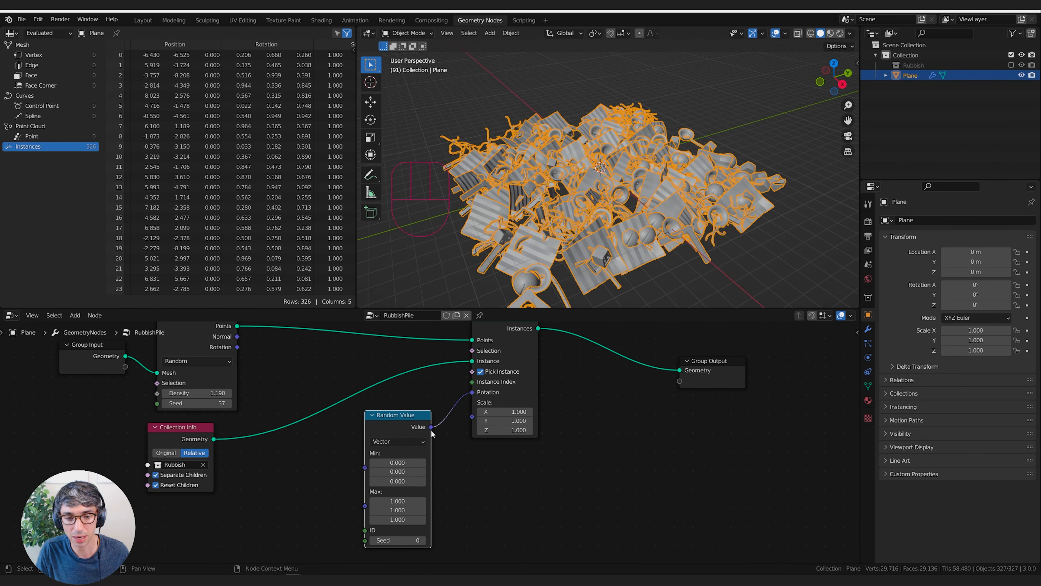
{"action": "middle_click_drag", "start_coordinate": [580, 464], "coordinate": [592, 456]}
{"action": "middle_click_drag", "start_coordinate": [585, 489], "coordinate": [583, 497]}
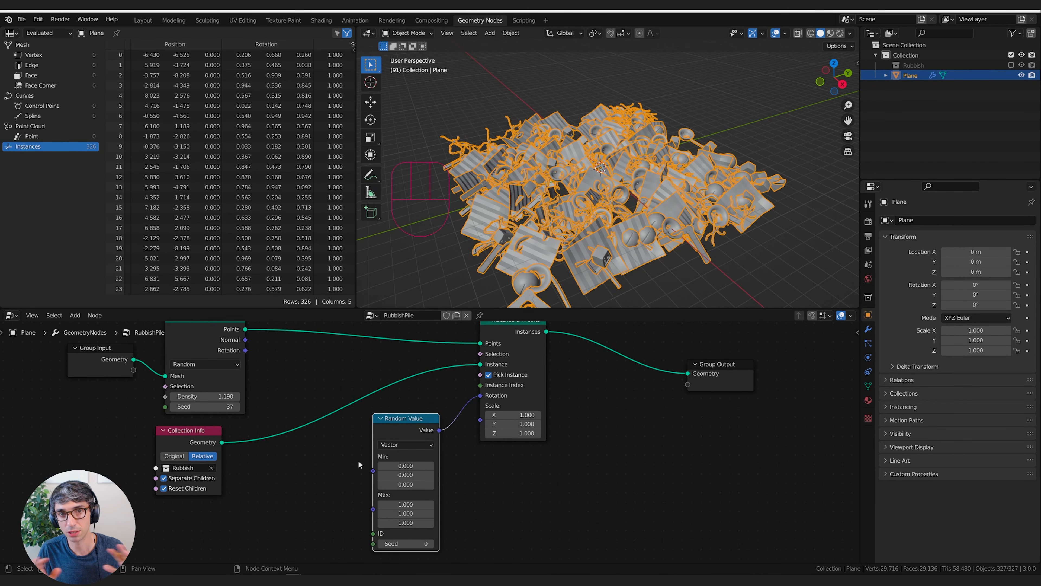
{"action": "middle_click_drag", "start_coordinate": [578, 525], "coordinate": [549, 562]}
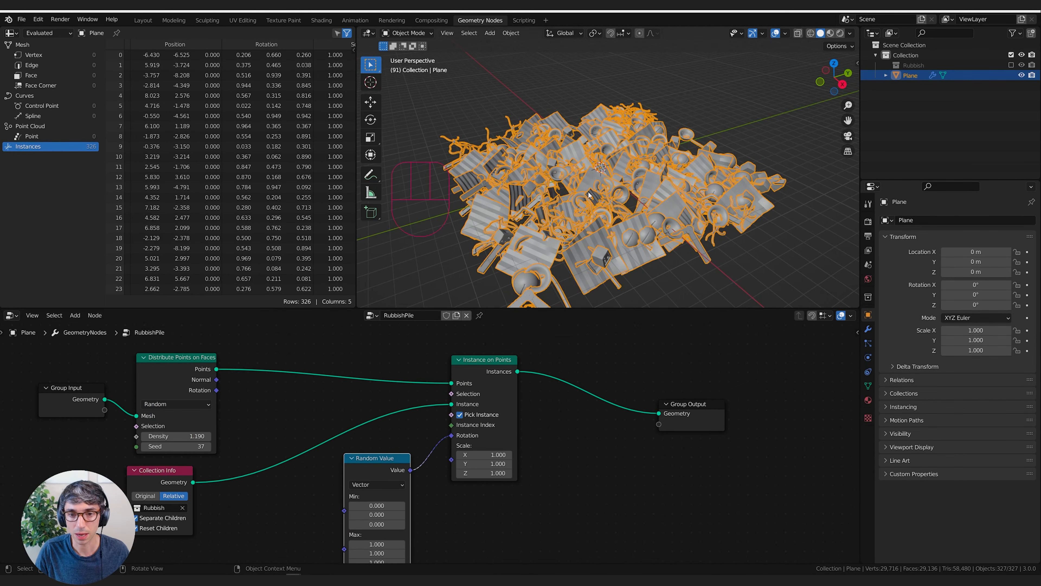
Step: Lower the Random Value node's Max vector to 0.26, 0.35 and 0.46 and inspect the flatter pile
{"action": "scroll", "coordinate": [563, 218], "scroll_direction": "up", "scroll_amount": 2}
{"action": "middle_click_drag", "start_coordinate": [496, 512], "coordinate": [510, 480]}
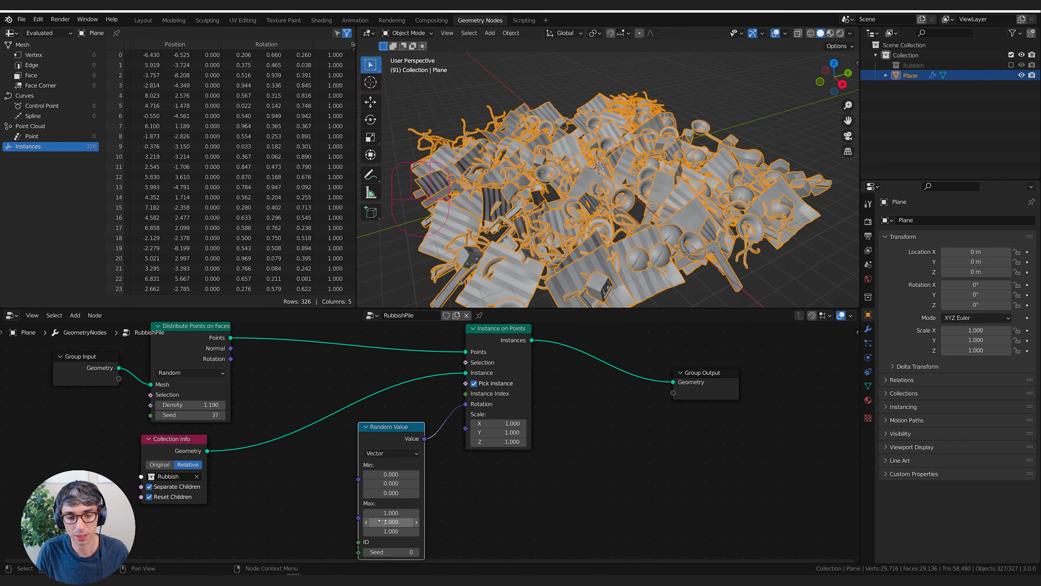
{"action": "middle_click_drag", "start_coordinate": [407, 523], "coordinate": [415, 520]}
{"action": "left_click_drag", "start_coordinate": [402, 525], "coordinate": [383, 509]}
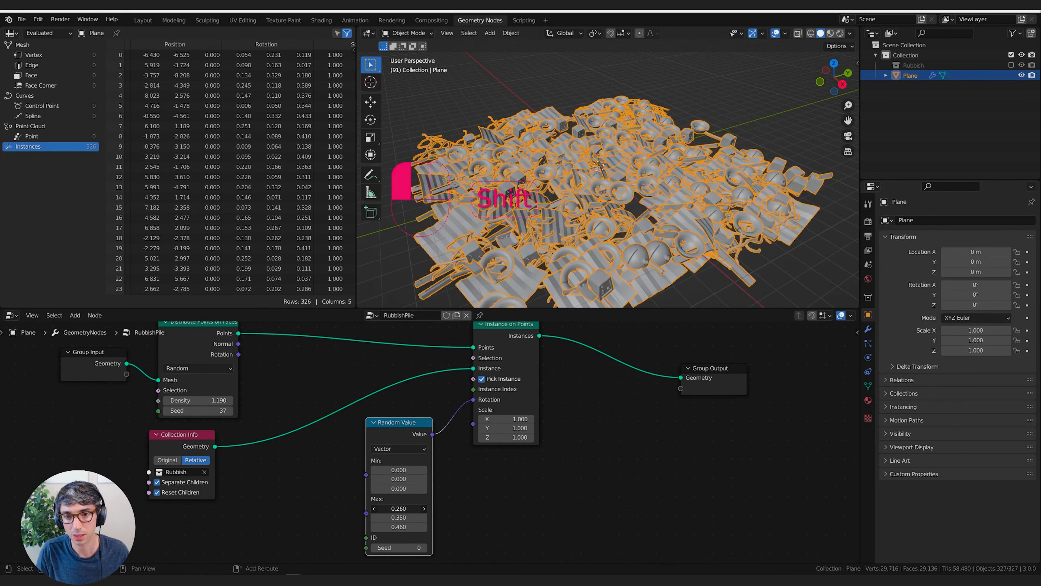
{"action": "mouse_move", "coordinate": [582, 213]}
{"action": "middle_mouse_down"}
{"action": "mouse_move", "coordinate": [586, 252]}
{"action": "mouse_move", "coordinate": [581, 225]}
{"action": "middle_mouse_up"}
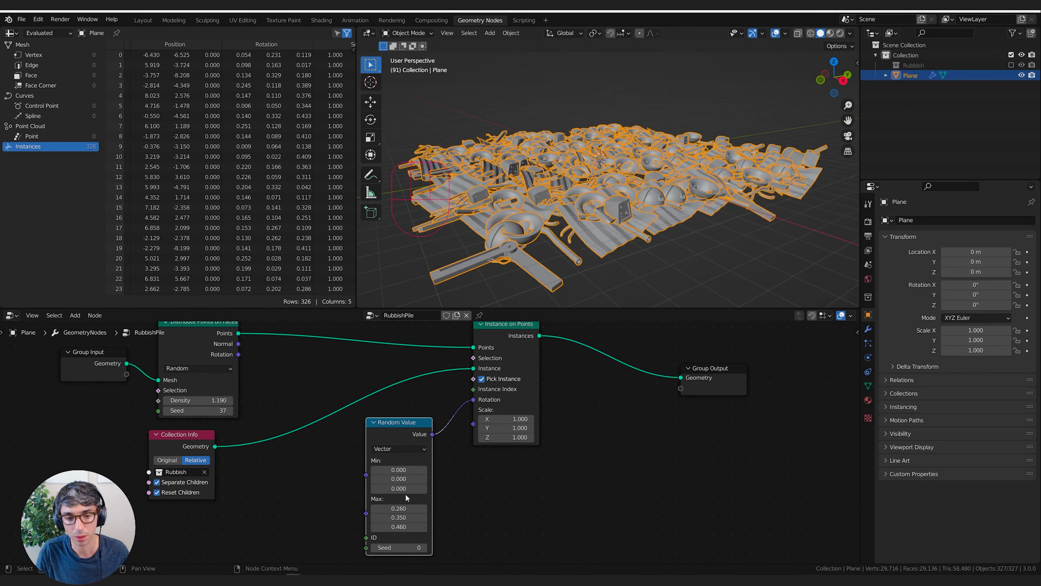
{"action": "middle_click_drag", "start_coordinate": [537, 189], "coordinate": [590, 205]}
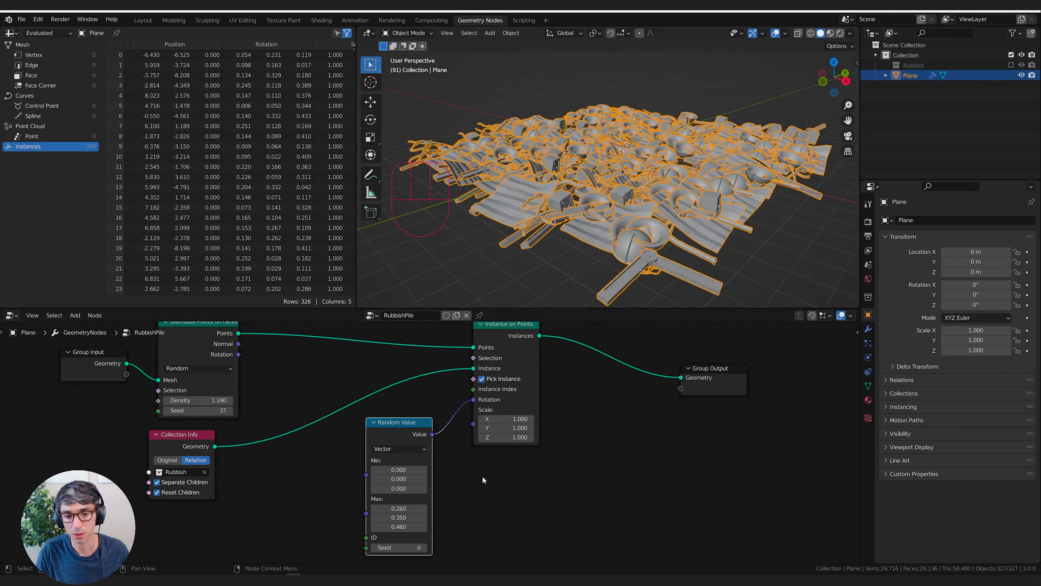
Step: Set the Random Value node's Max vector to 0.08, 0.15 and 7.46 so the rubbish rotates mainly around Z
{"action": "left_click_drag", "start_coordinate": [398, 526], "coordinate": [431, 527]}
{"action": "middle_click_drag", "start_coordinate": [615, 214], "coordinate": [668, 188]}
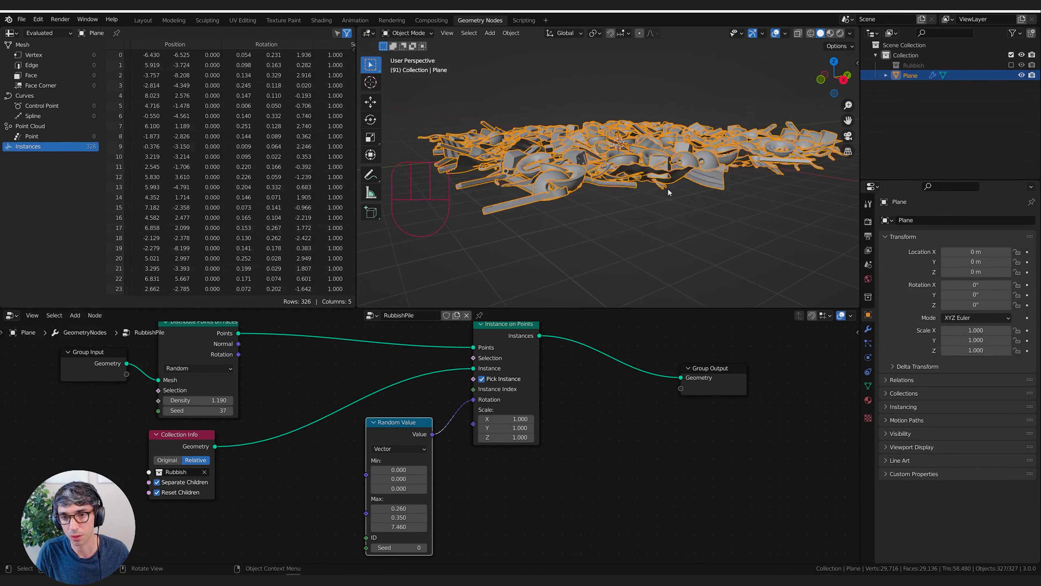
{"action": "left_click_drag", "start_coordinate": [406, 517], "coordinate": [404, 509]}
{"action": "middle_click_drag", "start_coordinate": [648, 176], "coordinate": [673, 180]}
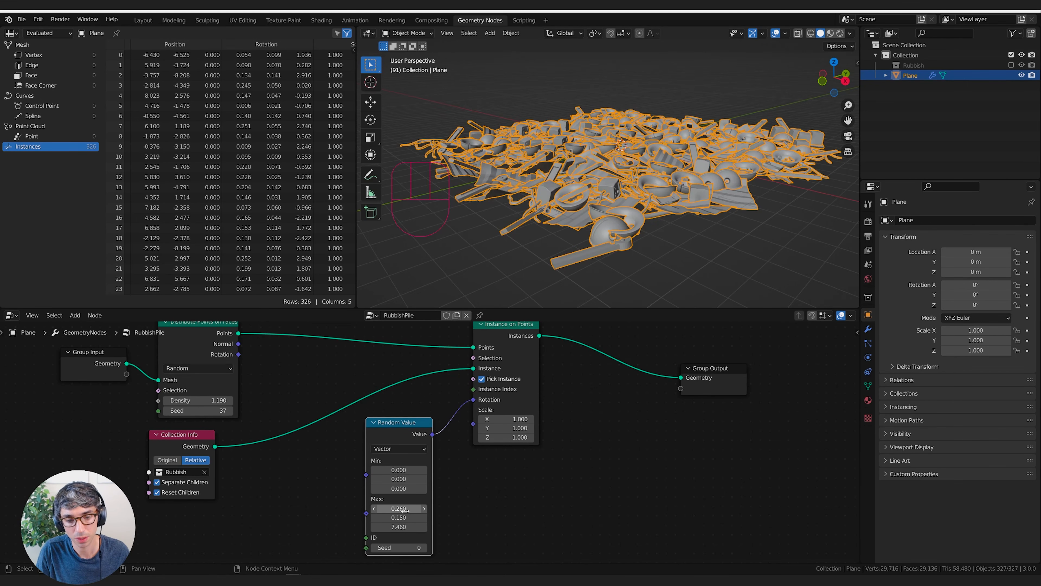
{"action": "left_click_drag", "start_coordinate": [398, 508], "coordinate": [398, 509]}
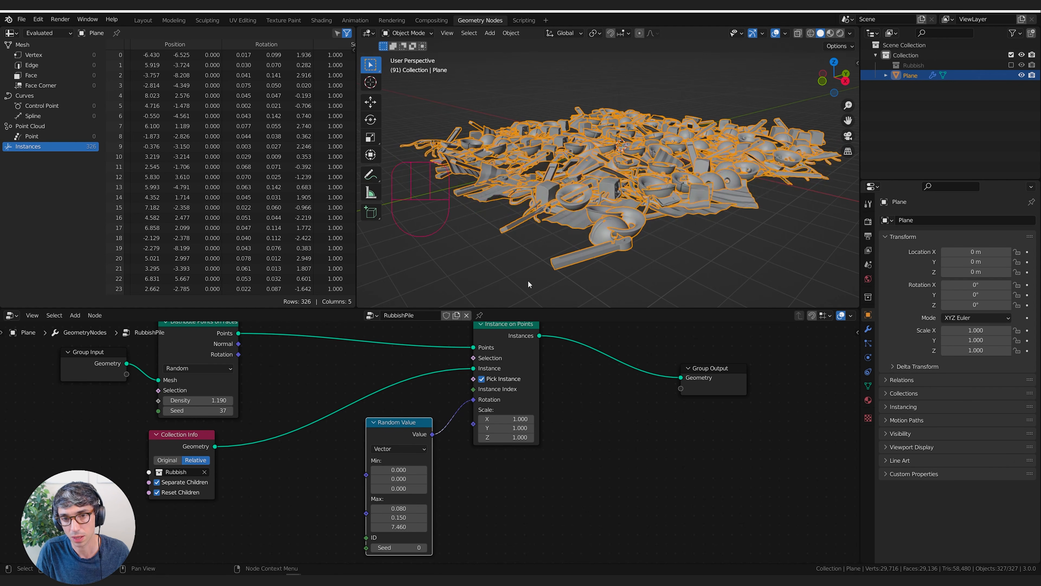
Step: Inspect the rubbish pile from several angles and distances to judge how the rotated instances lie
{"action": "middle_click_drag", "start_coordinate": [529, 280], "coordinate": [701, 212]}
{"action": "scroll", "coordinate": [693, 217], "scroll_direction": "up", "scroll_amount": 3}
{"action": "scroll", "coordinate": [699, 213], "scroll_direction": "down", "scroll_amount": 2}
{"action": "mouse_move", "coordinate": [615, 226]}
{"action": "middle_mouse_down"}
{"action": "mouse_move", "coordinate": [644, 226]}
{"action": "mouse_move", "coordinate": [639, 245]}
{"action": "mouse_move", "coordinate": [627, 242]}
{"action": "middle_mouse_up"}
{"action": "scroll", "coordinate": [615, 240], "scroll_direction": "up", "scroll_amount": 4}
{"action": "middle_click_drag", "start_coordinate": [607, 238], "coordinate": [574, 243]}
{"action": "scroll", "coordinate": [582, 226], "scroll_direction": "down", "scroll_amount": 4}
{"action": "scroll", "coordinate": [573, 242], "scroll_direction": "down", "scroll_amount": 3}
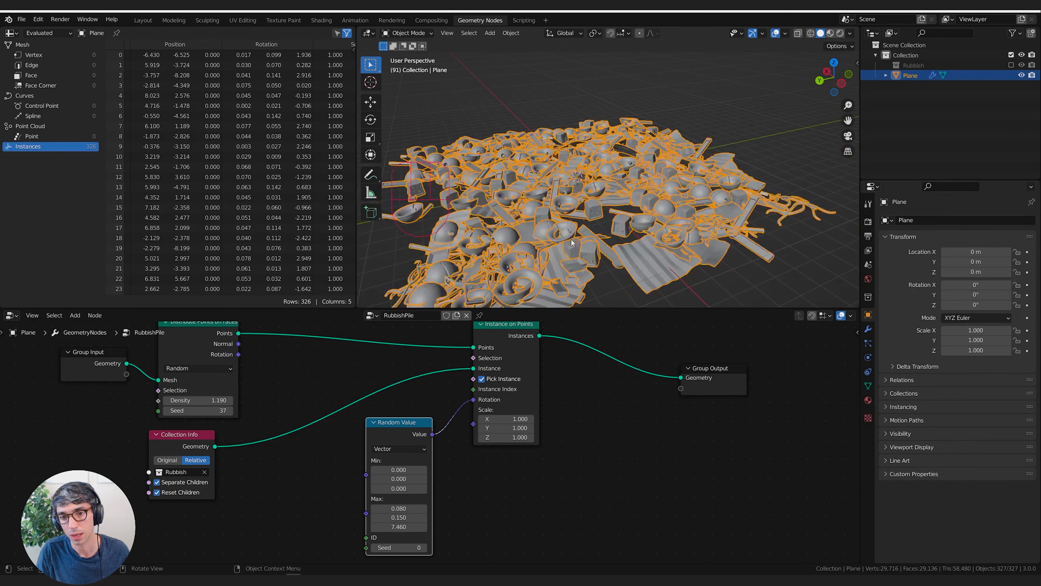
Step: Re-enable the Rubbish collection and raise all of its objects along Z to about 5.2 m, above the pile
{"action": "left_click", "coordinate": [919, 66]}
{"action": "key", "text": "KP_Add"}
{"action": "left_click", "coordinate": [987, 75]}
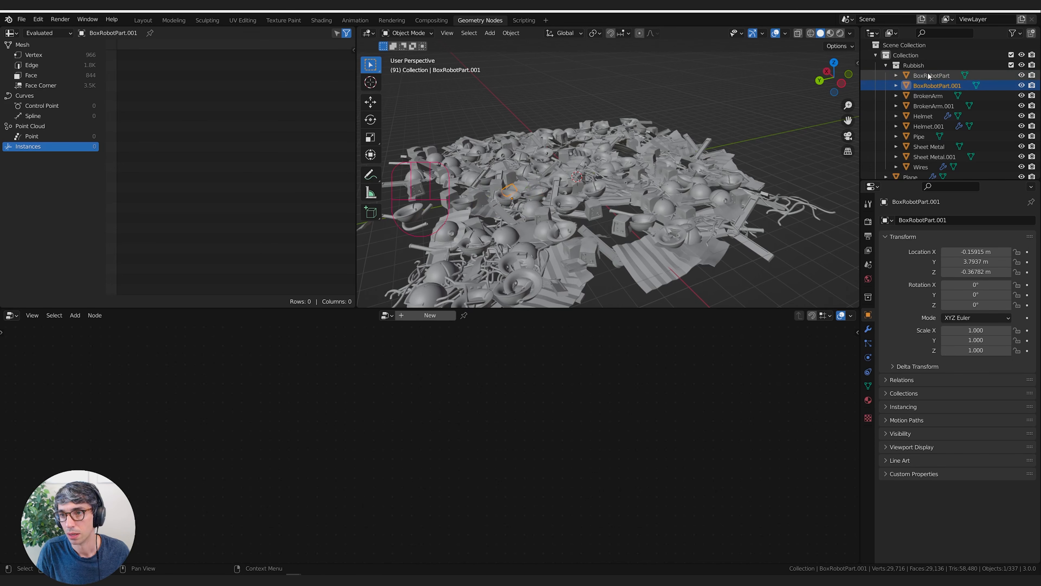
{"action": "left_click", "coordinate": [922, 168], "text": "shift"}
{"action": "key", "text": "g"}
{"action": "key", "text": "z"}
{"action": "left_click", "coordinate": [653, 304]}
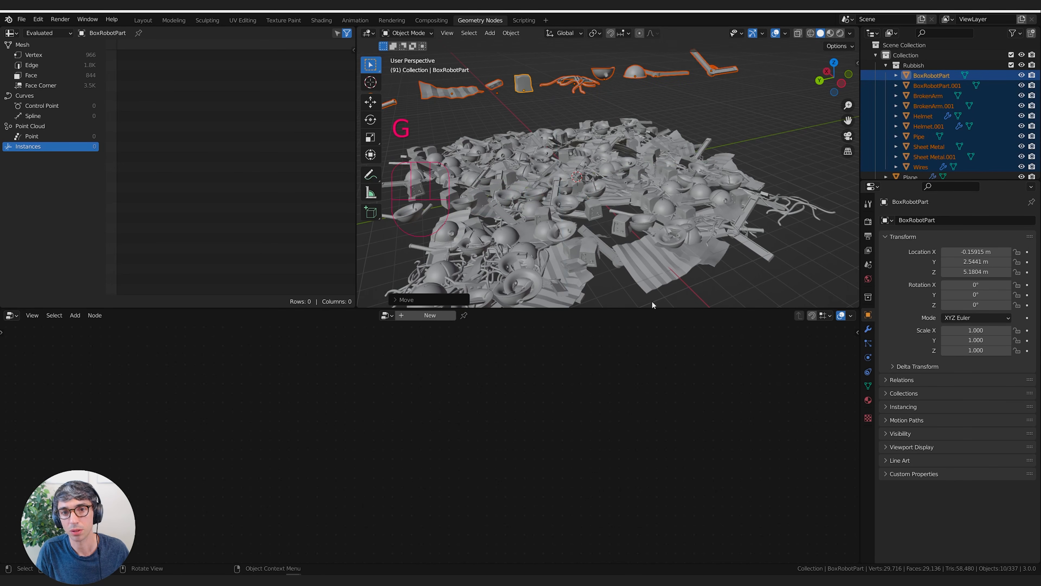
Step: Duplicate the BrokenArm object and place the copy past the end of the row at about Y -12.2 m
{"action": "left_click", "coordinate": [765, 102]}
{"action": "middle_click_drag", "start_coordinate": [725, 88], "coordinate": [649, 139]}
{"action": "left_click", "coordinate": [693, 116]}
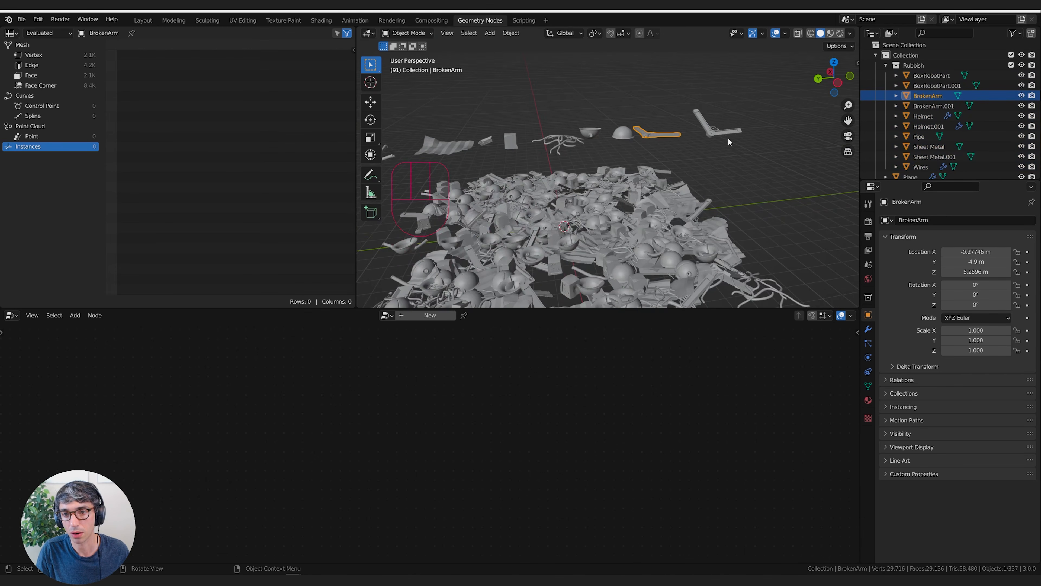
{"action": "left_click", "coordinate": [720, 129]}
{"action": "key", "text": "shift+d"}
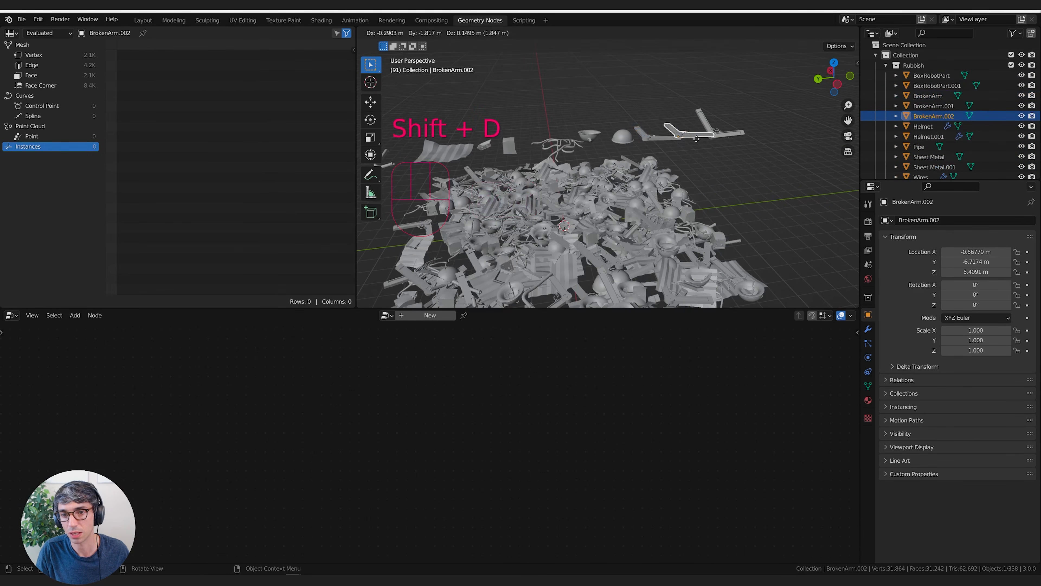
{"action": "left_click", "coordinate": [778, 125]}
{"action": "middle_click_drag", "start_coordinate": [779, 125], "coordinate": [841, 156]}
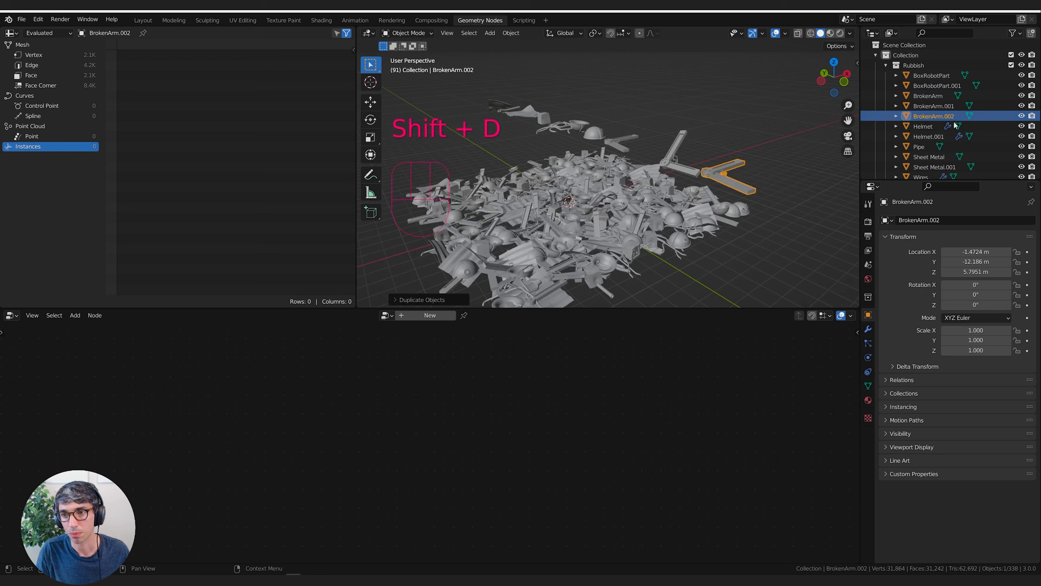
Step: Rotate the duplicated arm to about -57.7° on X and -21° on Y
{"action": "middle_click_drag", "start_coordinate": [564, 237], "coordinate": [764, 176]}
{"action": "key", "text": "r"}
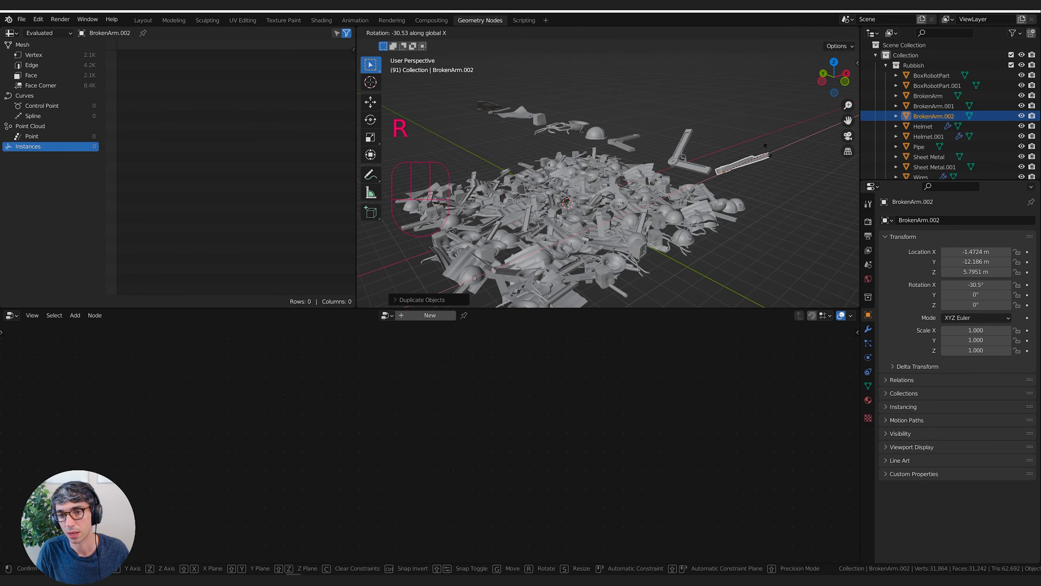
{"action": "key", "text": "y"}
{"action": "key", "text": "r"}
{"action": "left_click", "coordinate": [773, 179]}
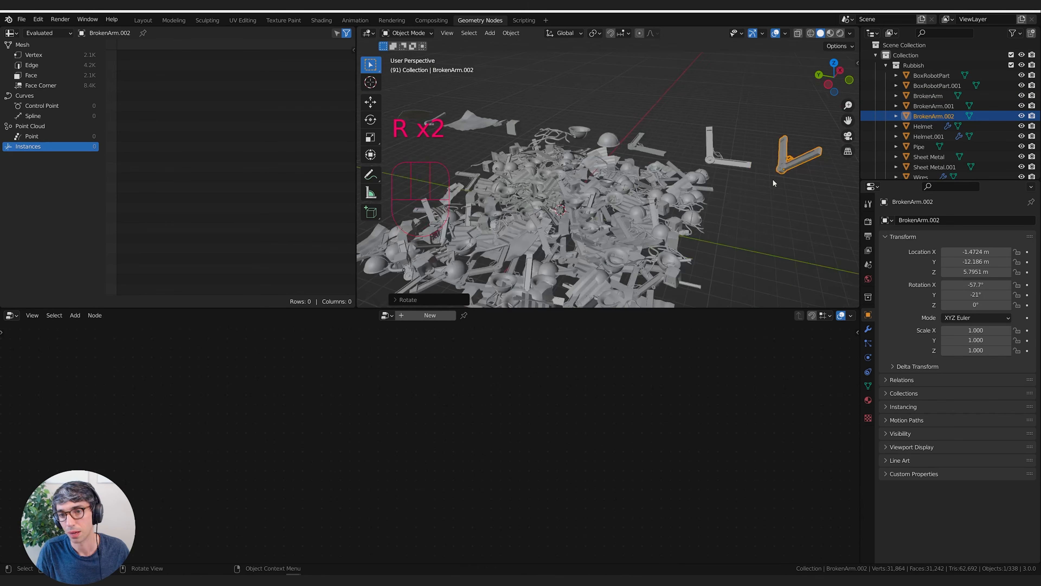
Step: Delete the rotated duplicate of the broken arm
{"action": "middle_click_drag", "start_coordinate": [755, 185], "coordinate": [803, 114]}
{"action": "key", "text": "x"}
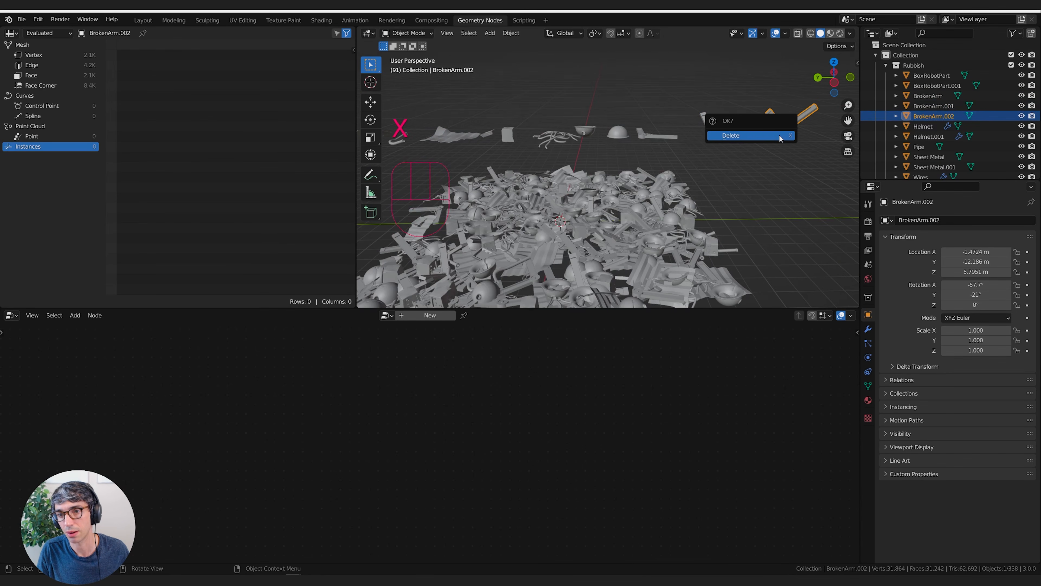
{"action": "left_click", "coordinate": [714, 135]}
{"action": "left_click", "coordinate": [776, 131]}
{"action": "key", "text": "x"}
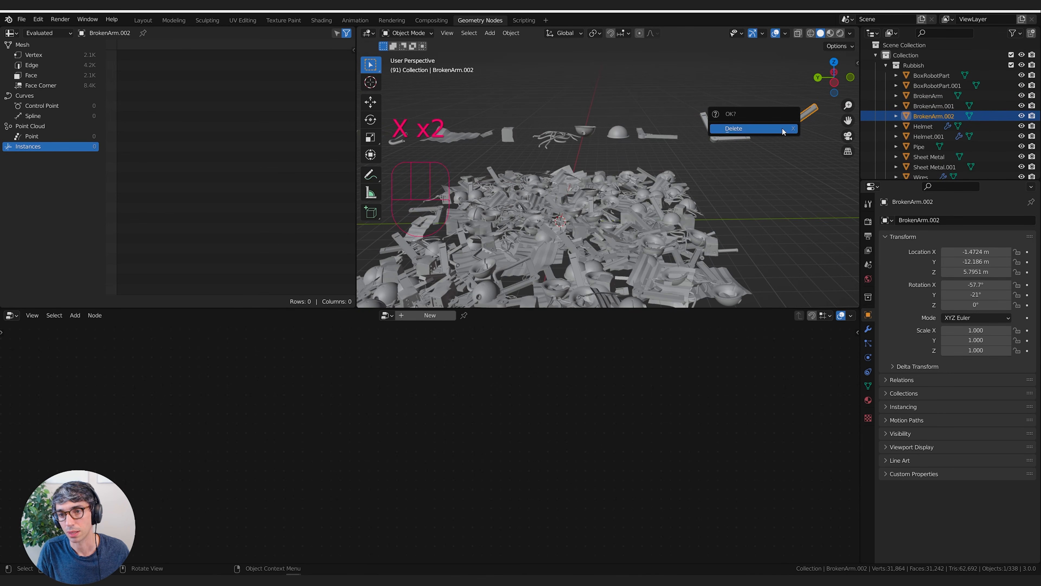
{"action": "left_click", "coordinate": [771, 130]}
Step: Check the rotation values of the original broken arms and the plane's list of instanced objects
{"action": "left_click", "coordinate": [722, 132]}
{"action": "middle_click_drag", "start_coordinate": [692, 157], "coordinate": [772, 150]}
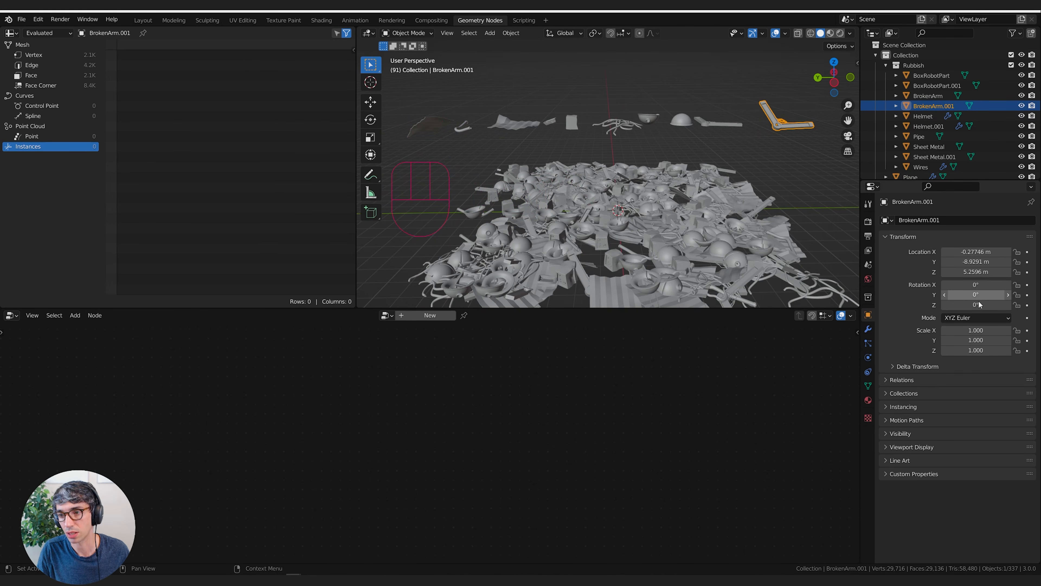
{"action": "left_click", "coordinate": [722, 124]}
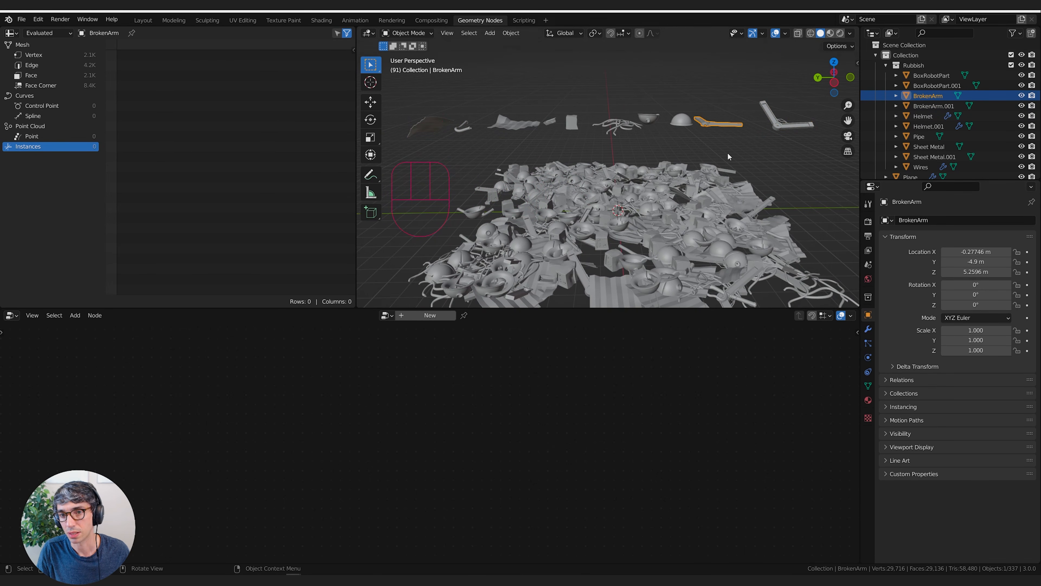
{"action": "left_click", "coordinate": [655, 118]}
{"action": "left_click", "coordinate": [668, 219]}
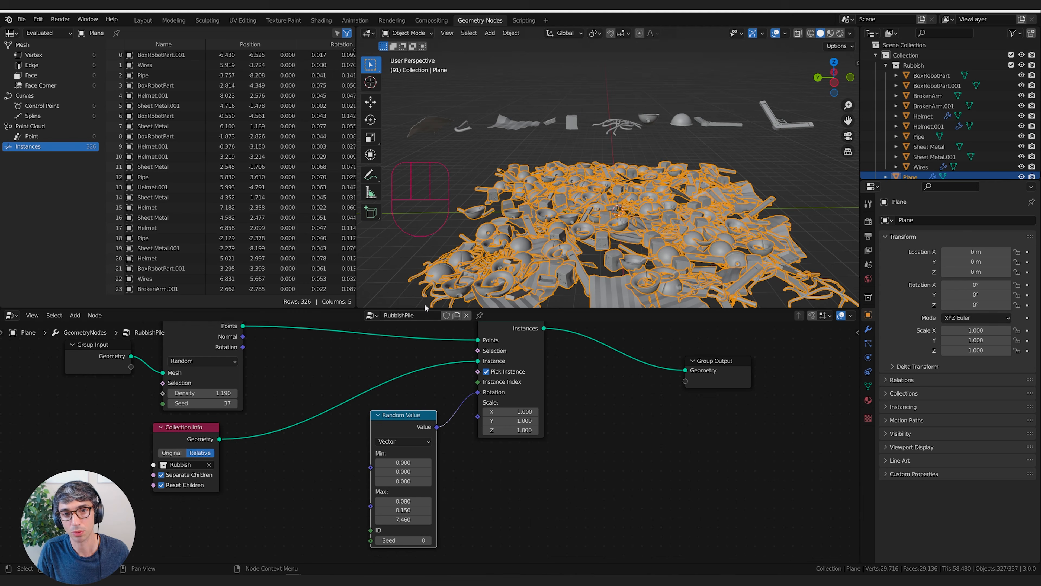
Step: Duplicate BrokenArm.001 and move the copy along the row to about Y -11.7 m
{"action": "middle_click_drag", "start_coordinate": [465, 167], "coordinate": [574, 152]}
{"action": "left_click", "coordinate": [806, 131]}
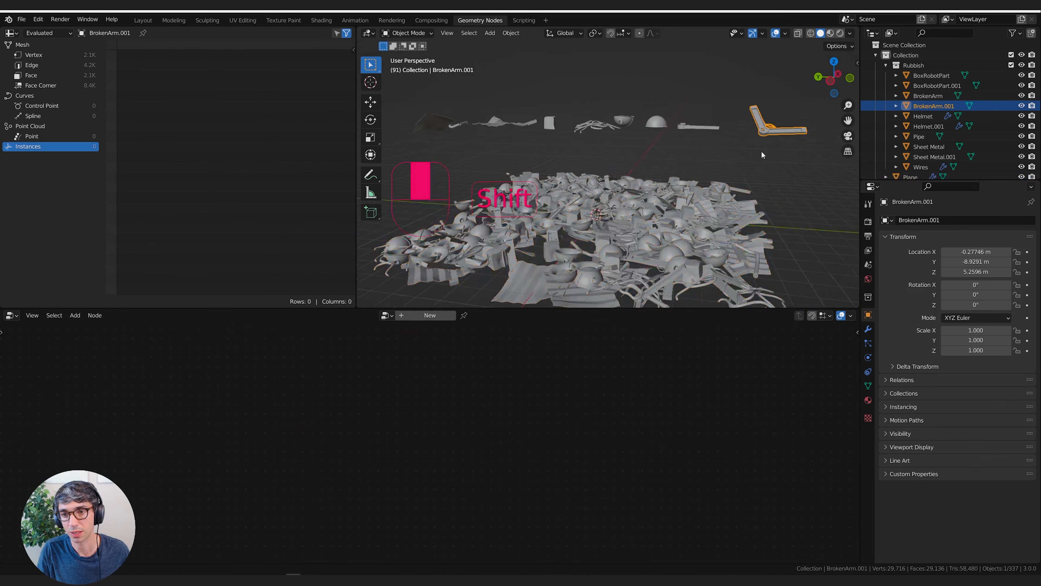
{"action": "key", "text": "shift+d"}
{"action": "middle_click_drag", "start_coordinate": [761, 150], "coordinate": [671, 164], "text": "shift"}
{"action": "left_click", "coordinate": [656, 154]}
{"action": "key", "text": "g"}
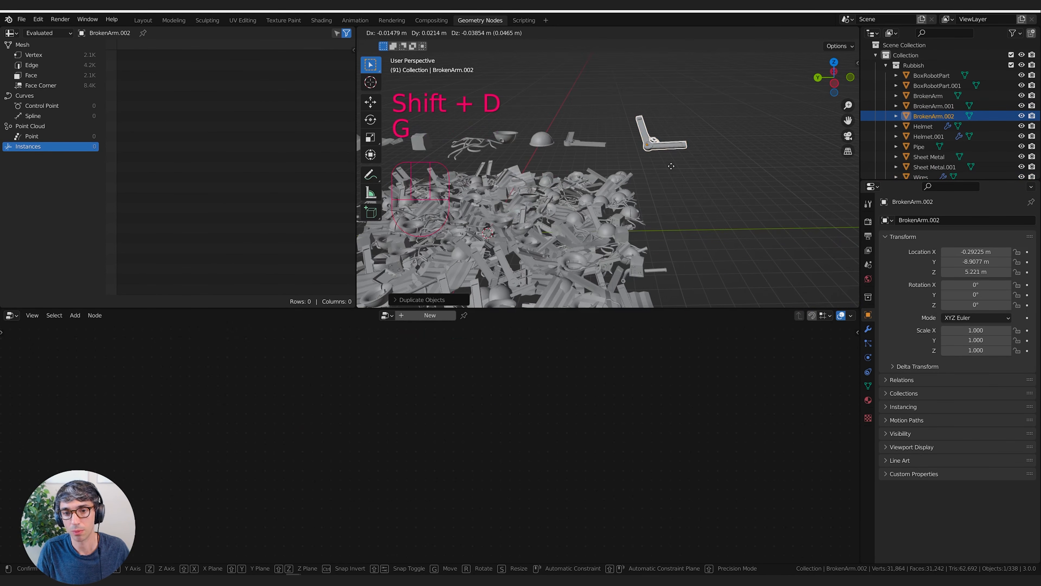
{"action": "left_click", "coordinate": [726, 165]}
Step: Rotate the arm copy freely to about 56° on X, 62.7° on Y and 74° on Z
{"action": "middle_click_drag", "start_coordinate": [766, 176], "coordinate": [772, 167]}
{"action": "key", "text": "r"}
{"action": "key", "text": "y"}
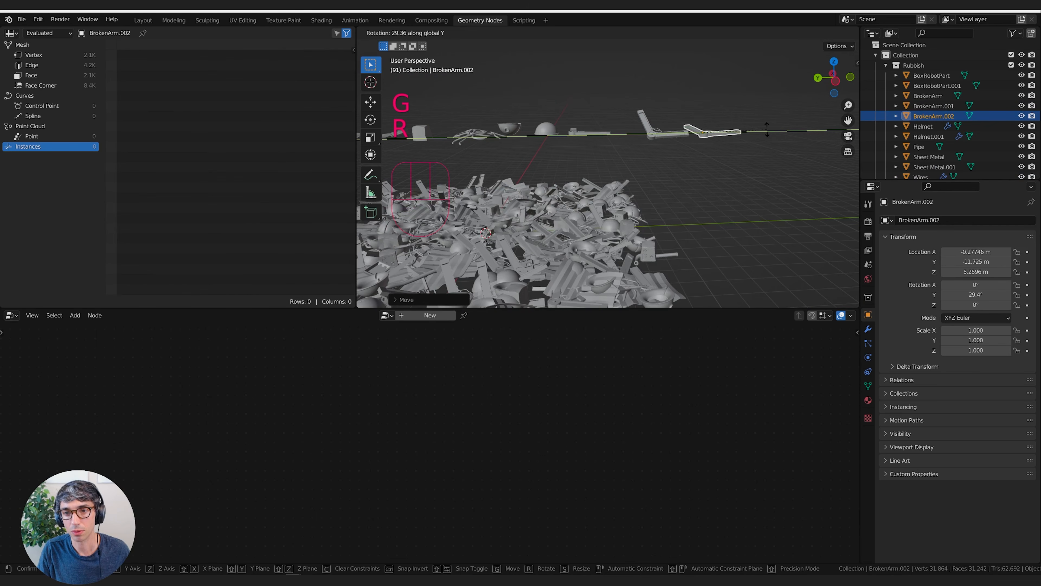
{"action": "left_click", "coordinate": [768, 134]}
{"action": "key", "text": "r"}
{"action": "key", "text": "r"}
{"action": "key", "text": "y"}
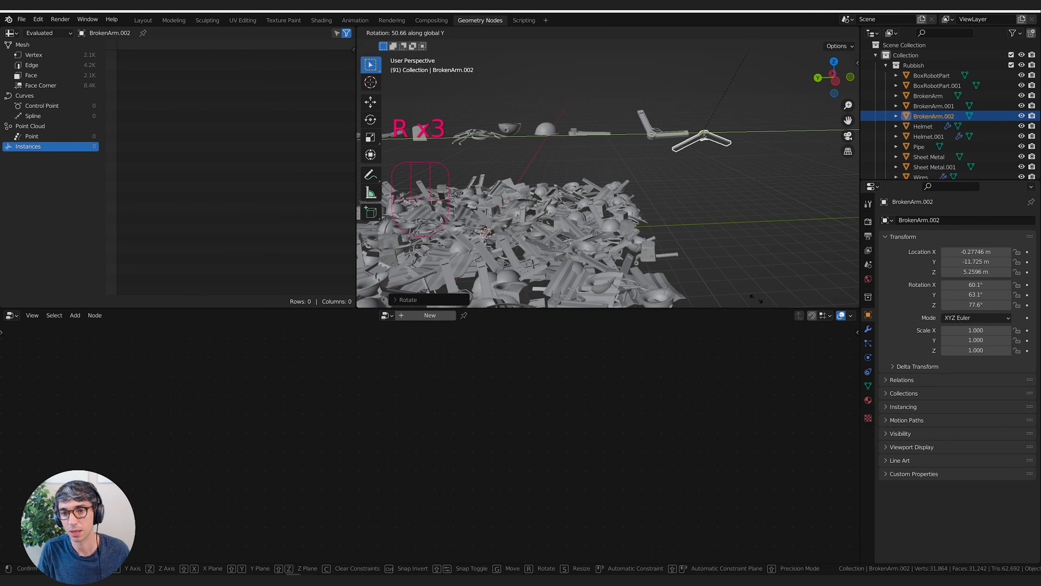
{"action": "left_click", "coordinate": [742, 154]}
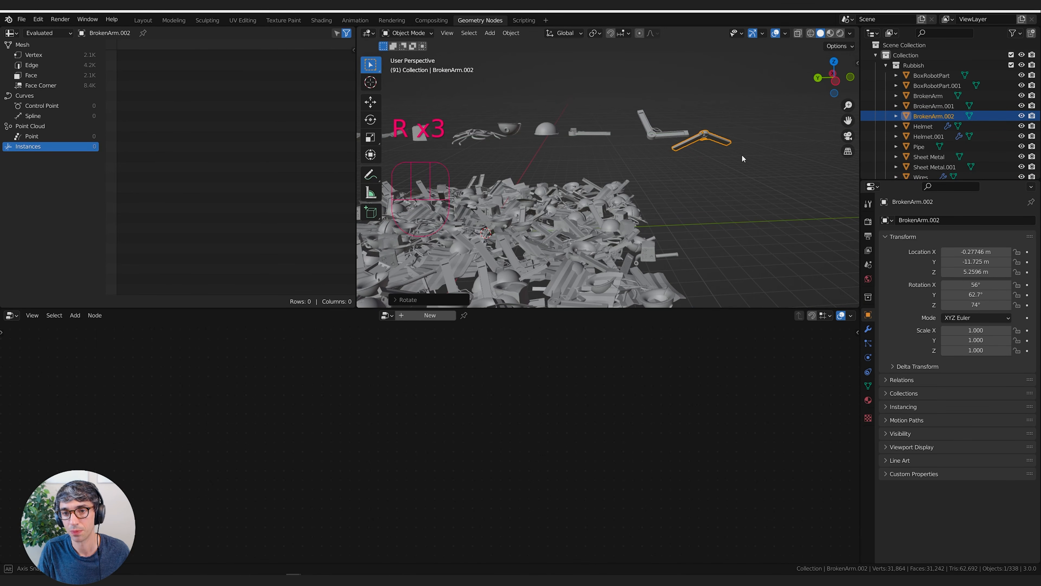
Step: Apply the Rotation transform to the duplicated BrokenArm.002 object
{"action": "middle_click_drag", "start_coordinate": [742, 154], "coordinate": [697, 156]}
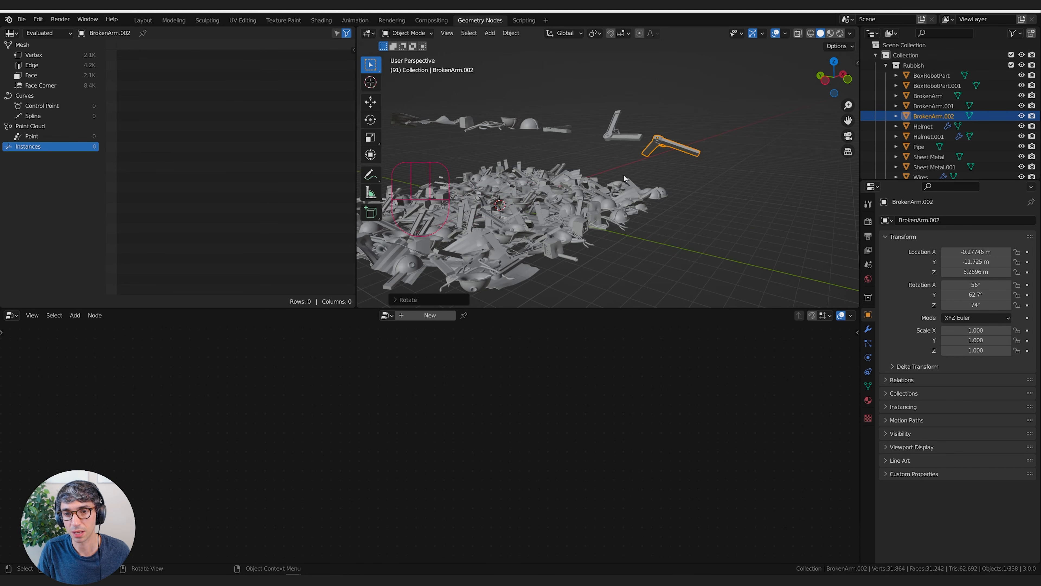
{"action": "middle_click_drag", "start_coordinate": [616, 200], "coordinate": [660, 195], "text": "shift"}
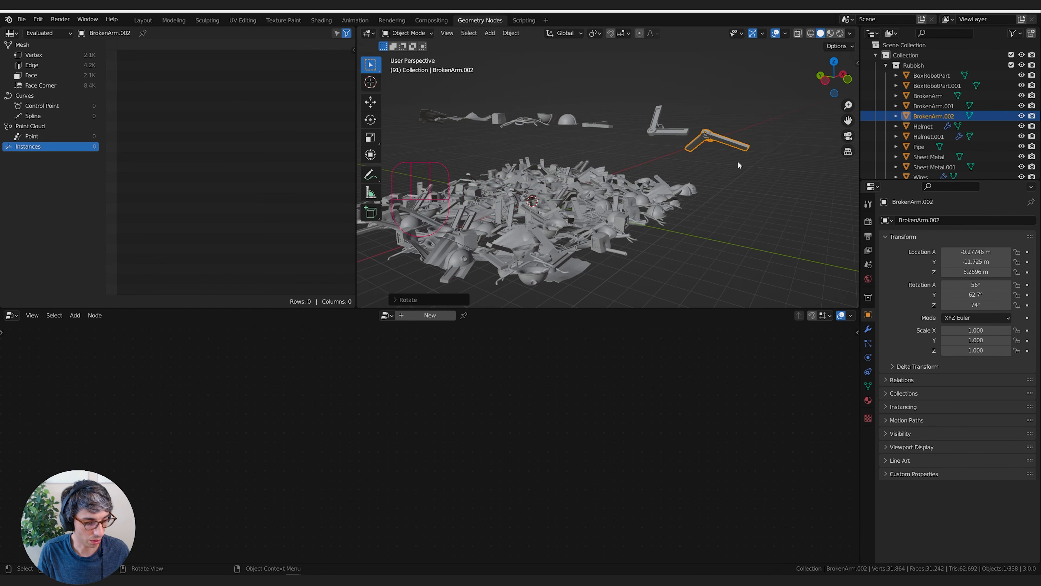
{"action": "key", "text": "F3"}
{"action": "type", "text": "apply ro"}
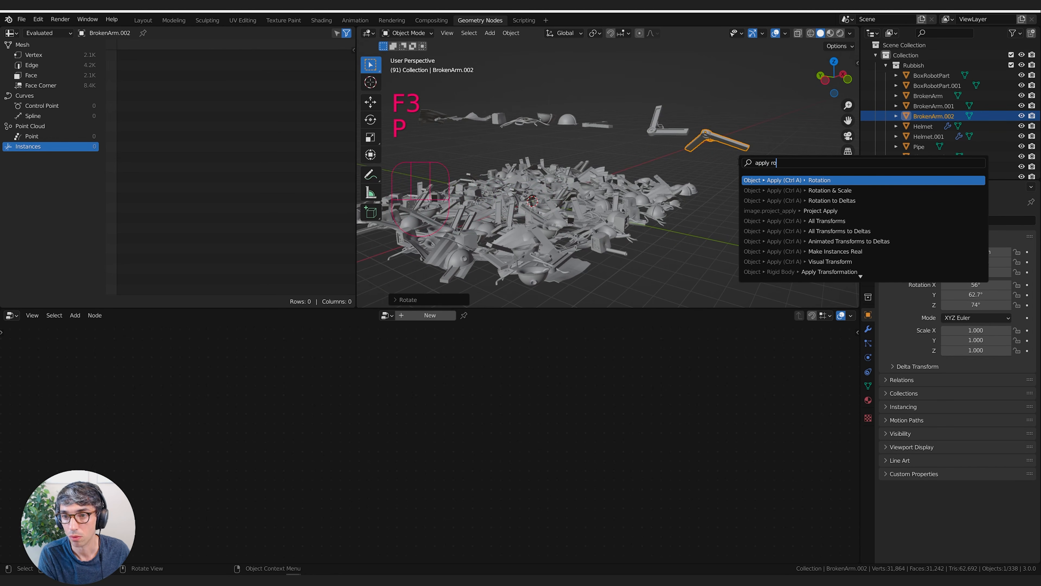
{"action": "key", "text": "Return"}
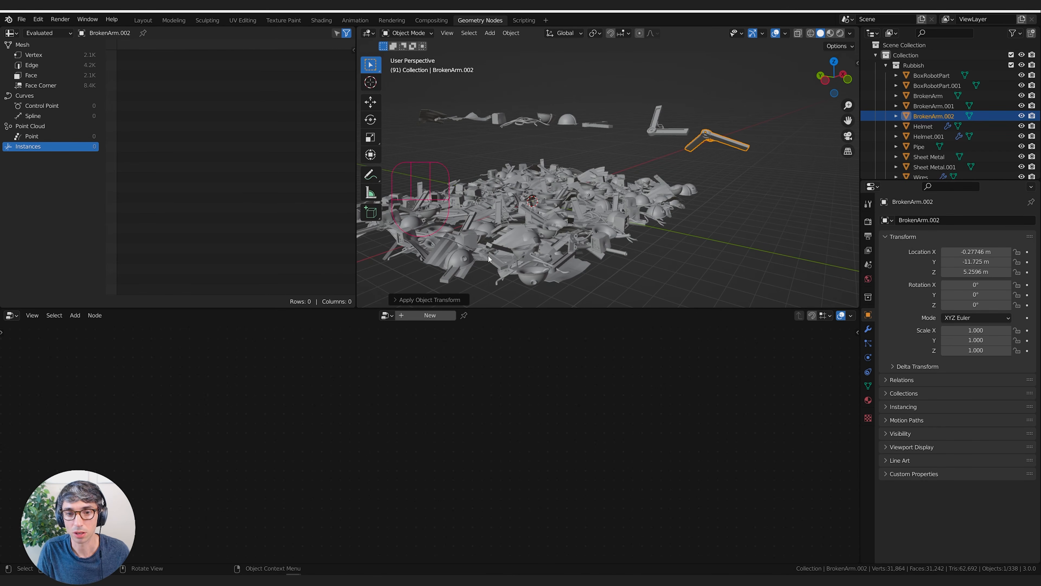
Step: Examine the source objects and the plane's pile from several angles to see how the rotated arm variant is scattered
{"action": "middle_click_drag", "start_coordinate": [500, 221], "coordinate": [825, 139]}
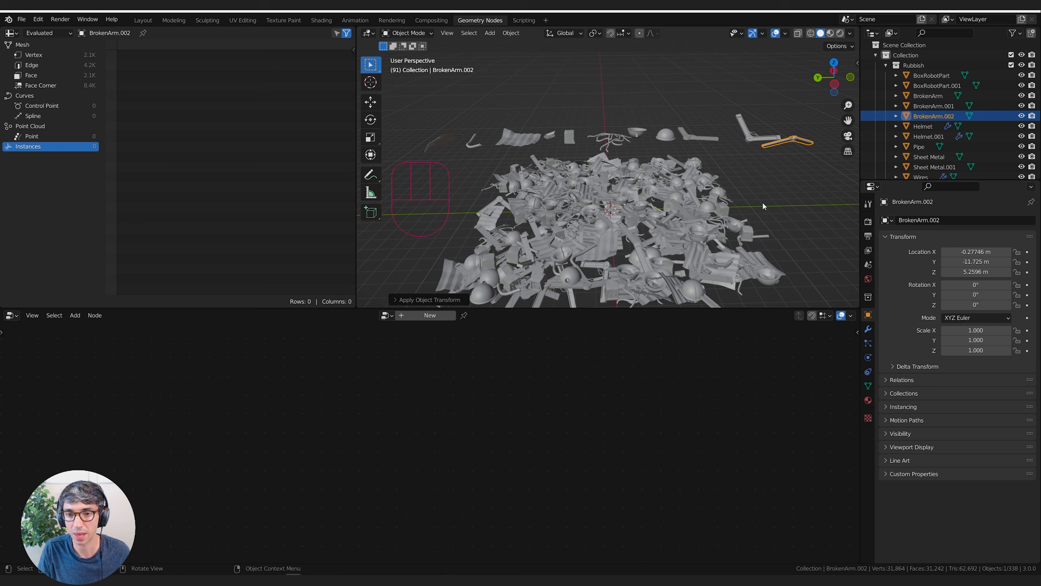
{"action": "middle_click_drag", "start_coordinate": [697, 230], "coordinate": [714, 193]}
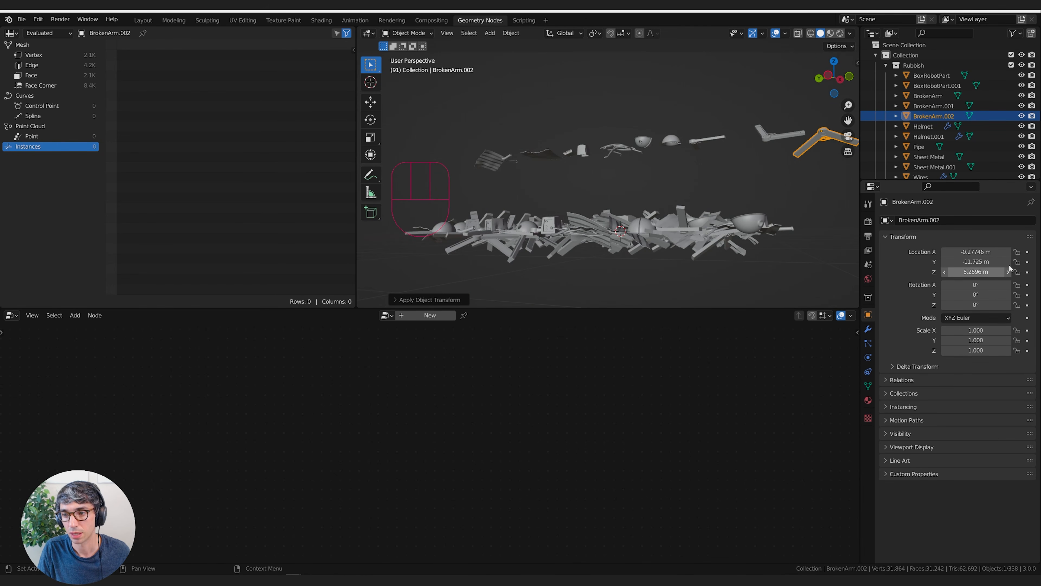
{"action": "middle_click_drag", "start_coordinate": [649, 97], "coordinate": [577, 185]}
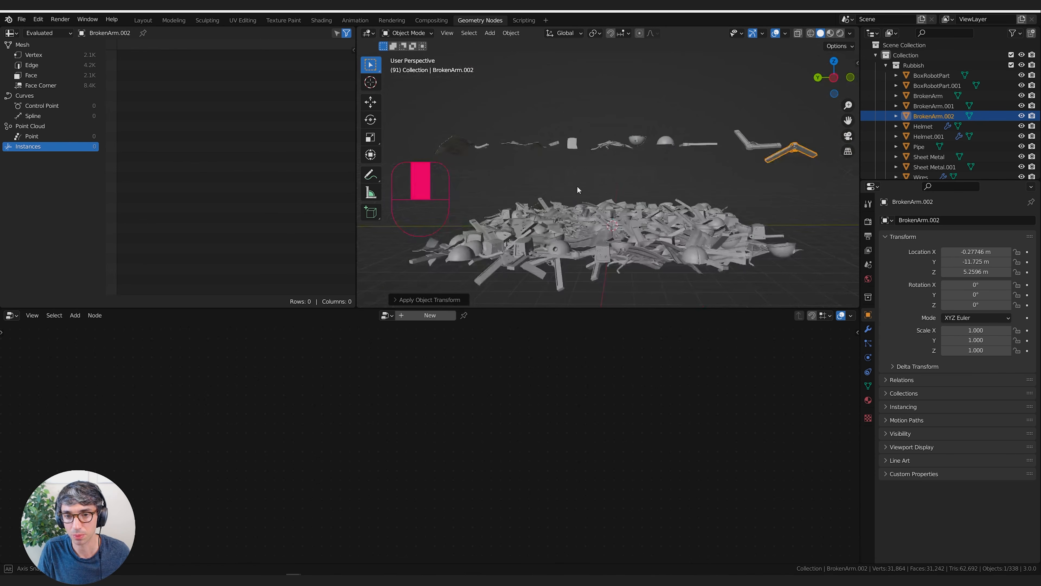
{"action": "scroll", "coordinate": [709, 236], "scroll_direction": "up", "scroll_amount": 3}
{"action": "middle_click_drag", "start_coordinate": [710, 238], "coordinate": [658, 240]}
{"action": "left_click", "coordinate": [658, 241]}
{"action": "scroll", "coordinate": [658, 230], "scroll_direction": "down", "scroll_amount": 5}
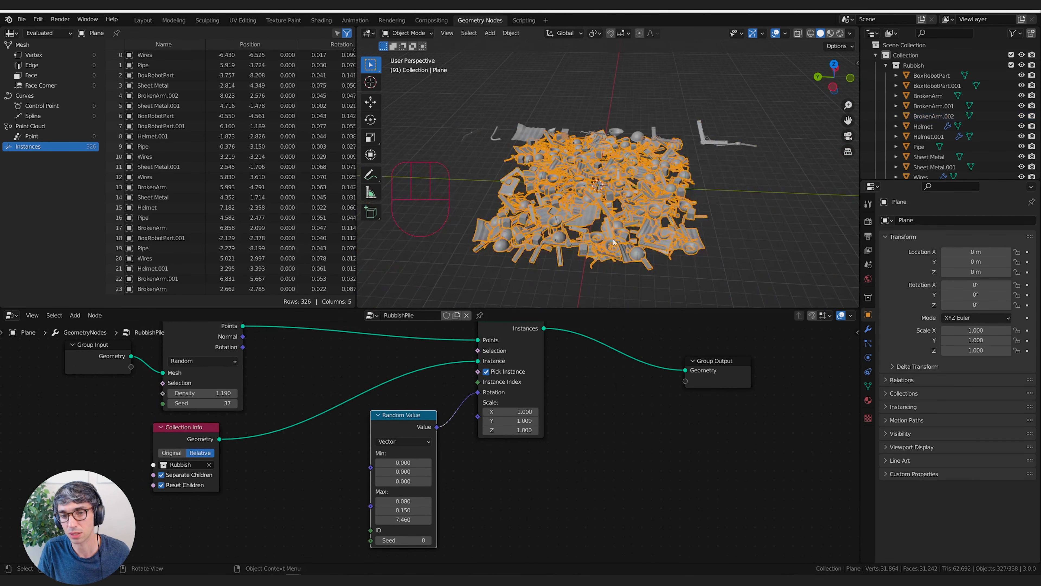
{"action": "middle_click_drag", "start_coordinate": [533, 140], "coordinate": [506, 123]}
{"action": "scroll", "coordinate": [618, 136], "scroll_direction": "up", "scroll_amount": 2}
{"action": "middle_click_drag", "start_coordinate": [576, 138], "coordinate": [585, 159], "text": "shift"}
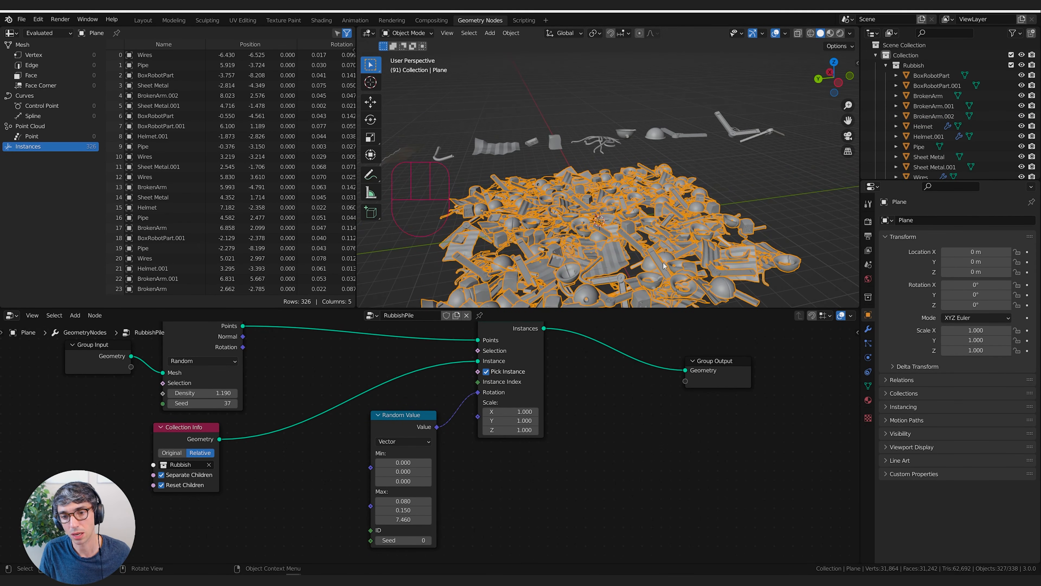
{"action": "left_click", "coordinate": [653, 148]}
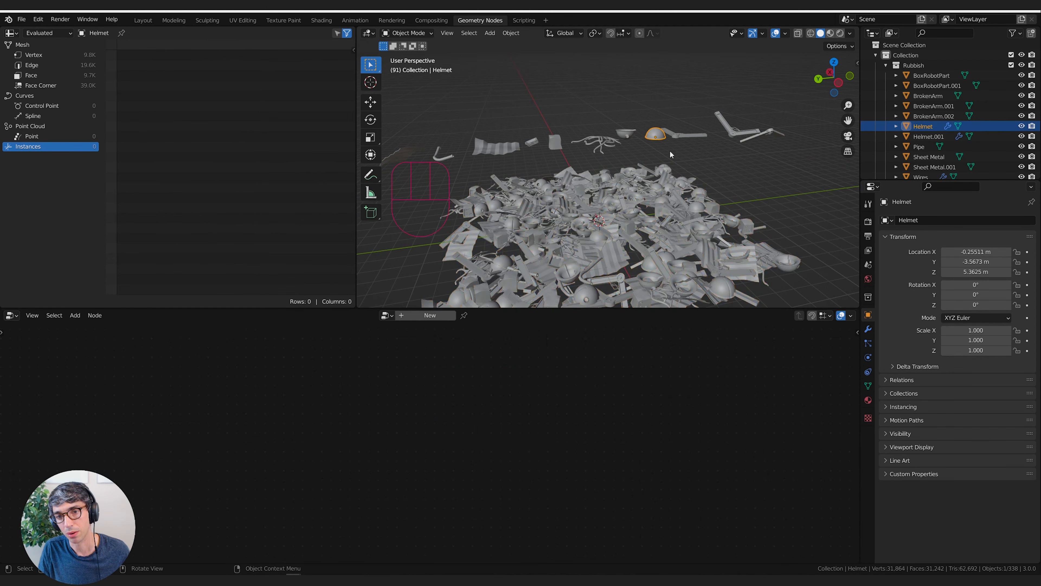
{"action": "middle_click_drag", "start_coordinate": [670, 150], "coordinate": [689, 118]}
{"action": "key", "text": "r"}
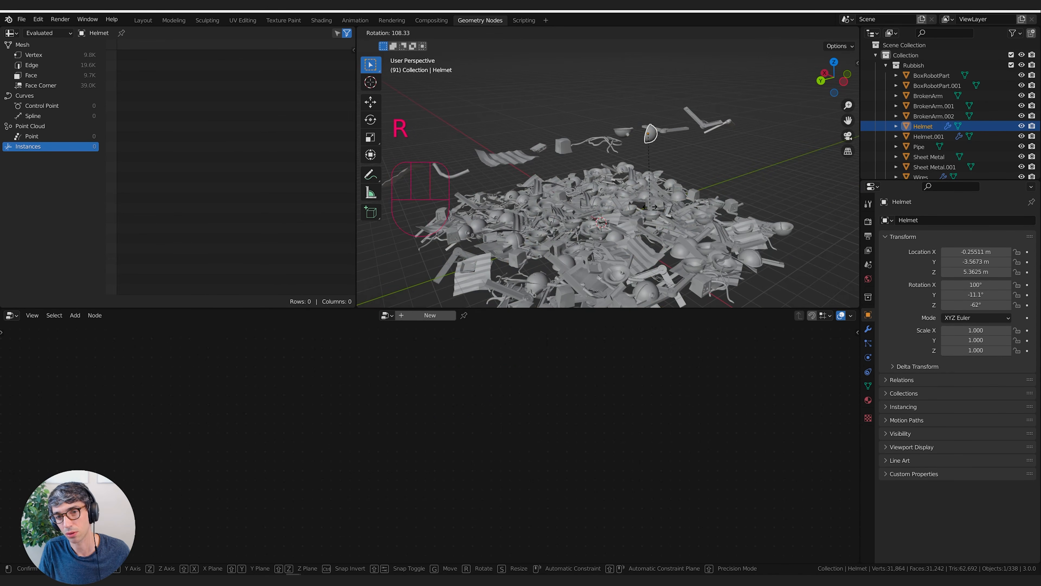
{"action": "right_click", "coordinate": [650, 206]}
{"action": "left_click", "coordinate": [671, 131]}
{"action": "left_click", "coordinate": [623, 132]}
{"action": "middle_click_drag", "start_coordinate": [591, 137], "coordinate": [577, 142]}
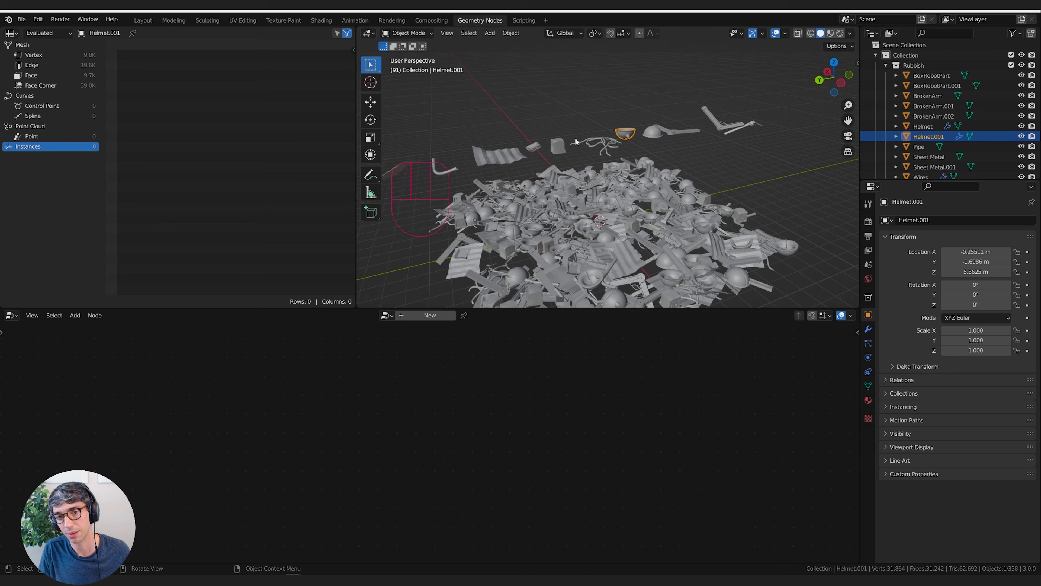
Step: Select the rubbish plane and set the Random Value node's Max Z to 8.56
{"action": "middle_click_drag", "start_coordinate": [680, 130], "coordinate": [651, 180]}
{"action": "left_click", "coordinate": [651, 180]}
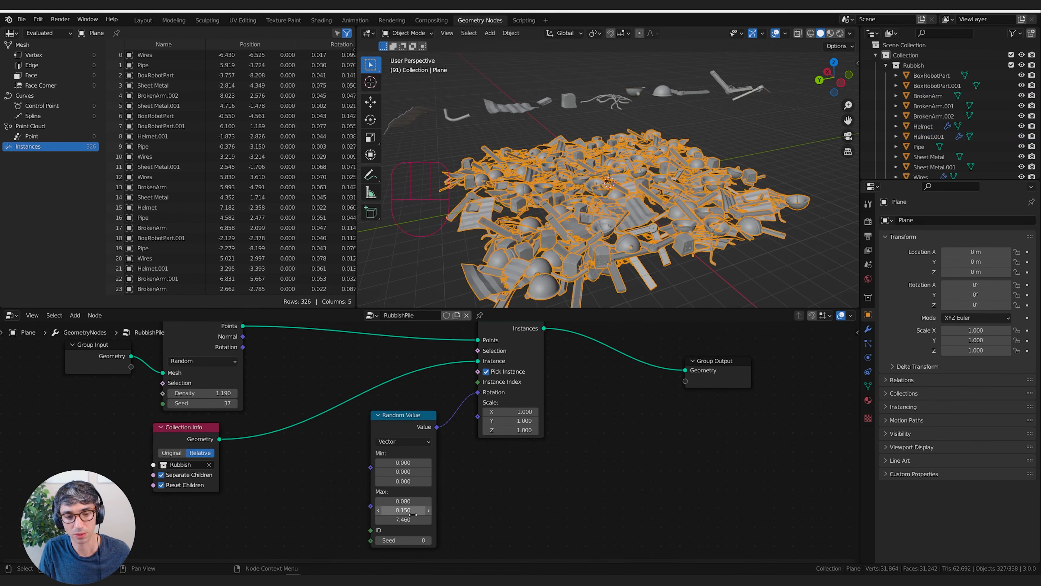
{"action": "left_click_drag", "start_coordinate": [397, 519], "coordinate": [484, 521]}
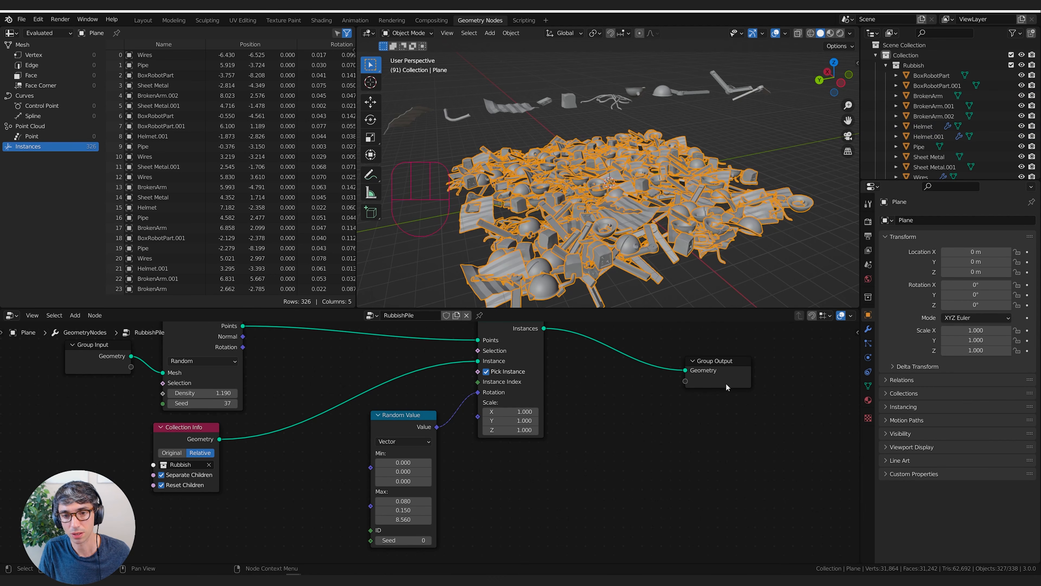
Step: Exclude the Rubbish collection from the view layer and show the pile in rendered viewport shading
{"action": "middle_click_drag", "start_coordinate": [615, 172], "coordinate": [693, 188]}
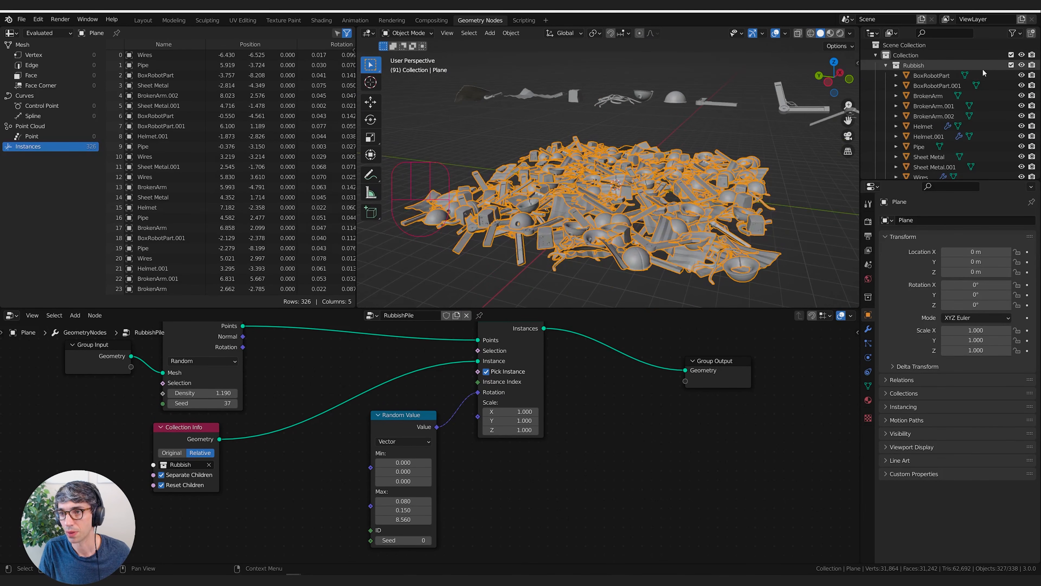
{"action": "left_click", "coordinate": [1011, 65]}
{"action": "key", "text": "z"}
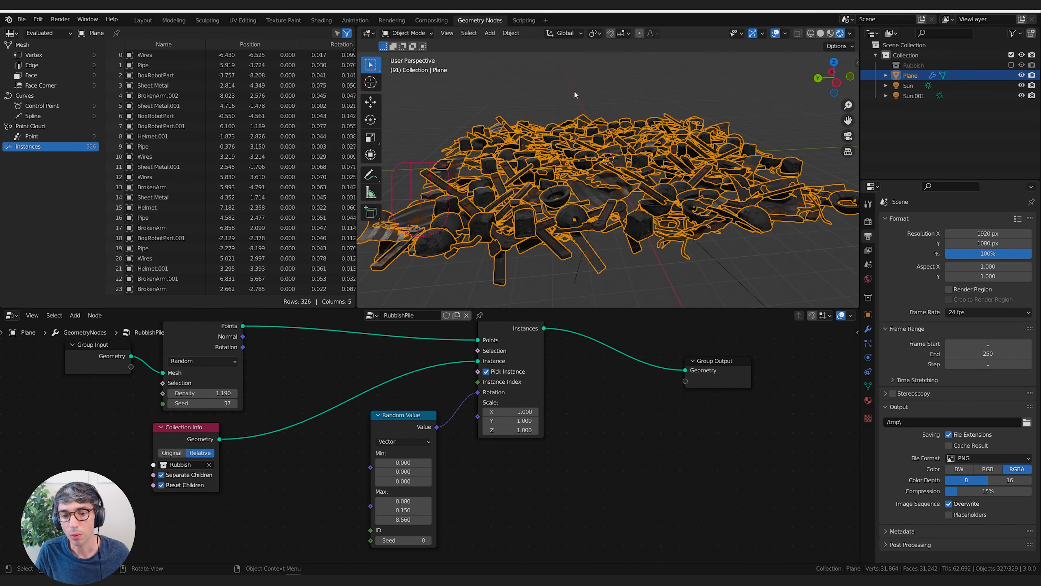
{"action": "middle_click_drag", "start_coordinate": [596, 176], "coordinate": [642, 155]}
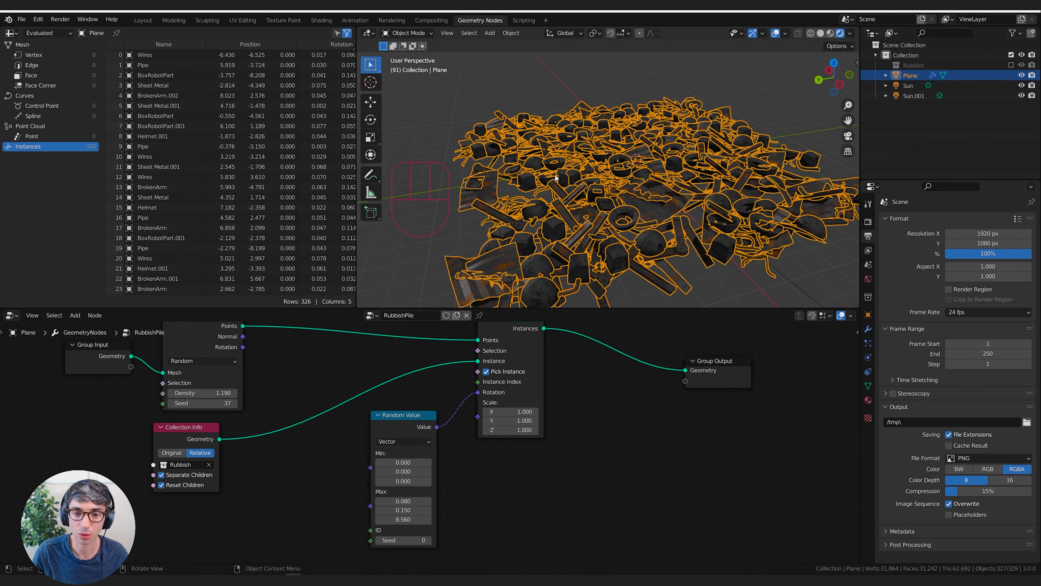
Step: Enter Edit Mode on the rubbish plane and subdivide it with 10 cuts
{"action": "middle_click_drag", "start_coordinate": [666, 191], "coordinate": [692, 194]}
{"action": "key", "text": "Tab"}
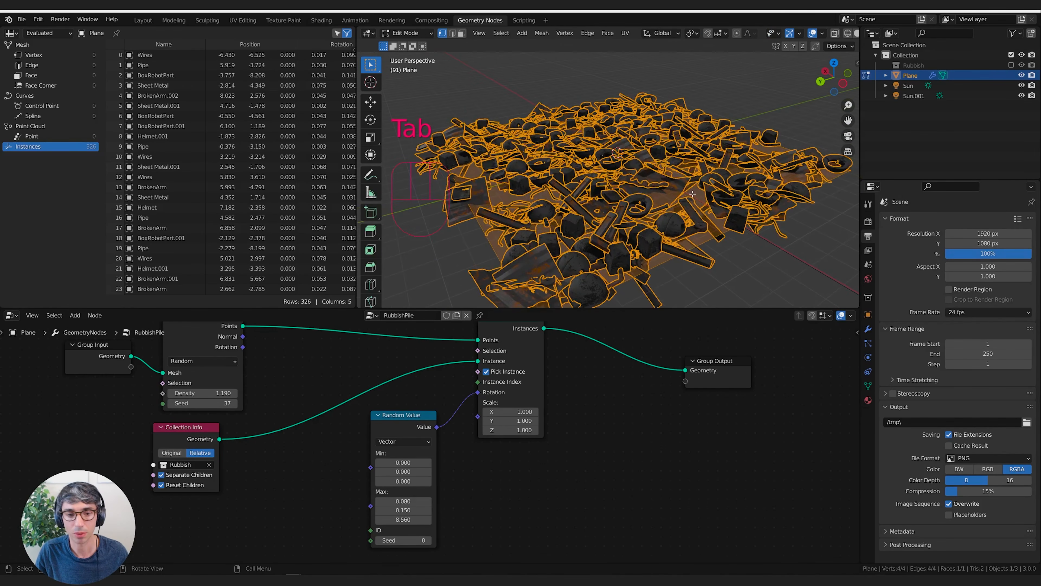
{"action": "key", "text": "F3"}
{"action": "type", "text": "subdivide"}
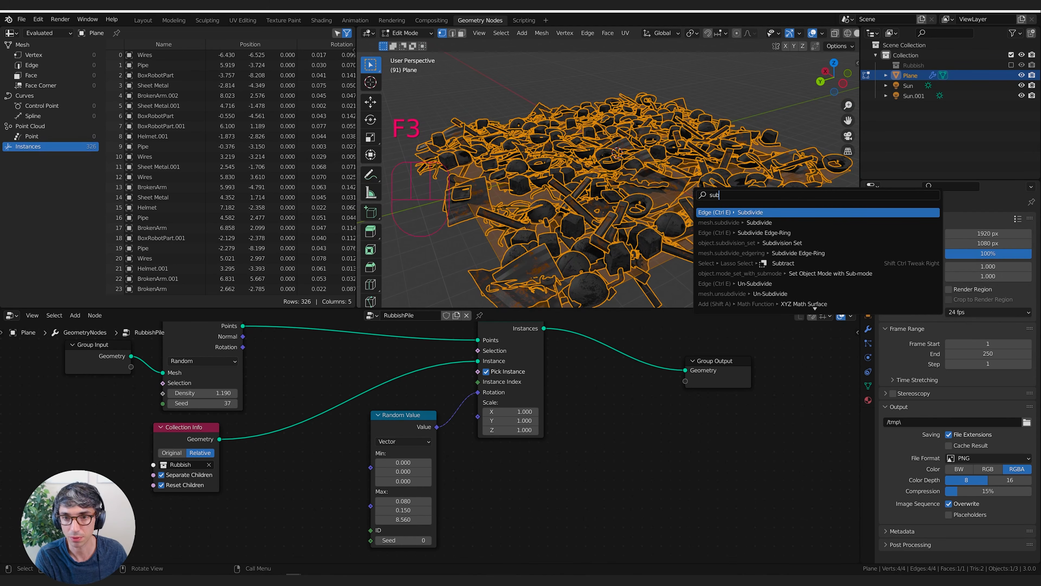
{"action": "key", "text": "Return"}
{"action": "left_click", "coordinate": [395, 301]}
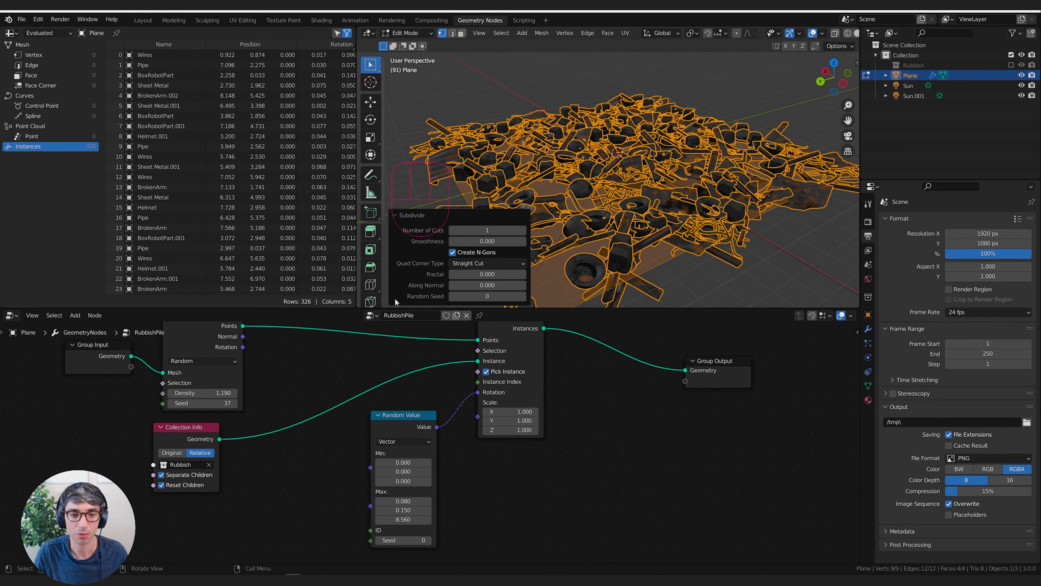
{"action": "left_click_drag", "start_coordinate": [488, 231], "coordinate": [518, 231]}
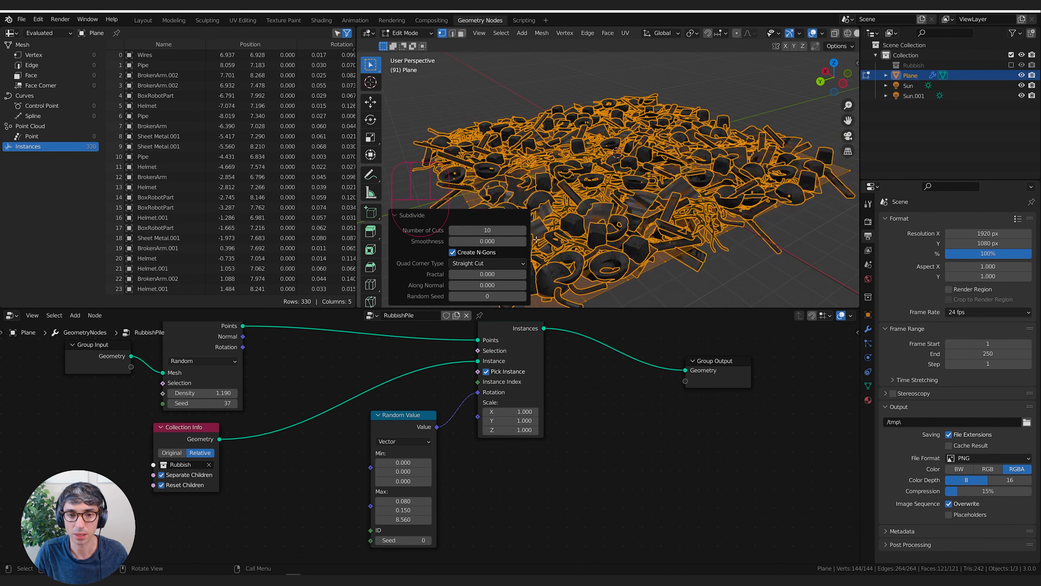
Step: Switch the viewport to solid shading and turn off the GeometryNodes modifier's viewport display on the plane
{"action": "middle_click_drag", "start_coordinate": [718, 225], "coordinate": [828, 46]}
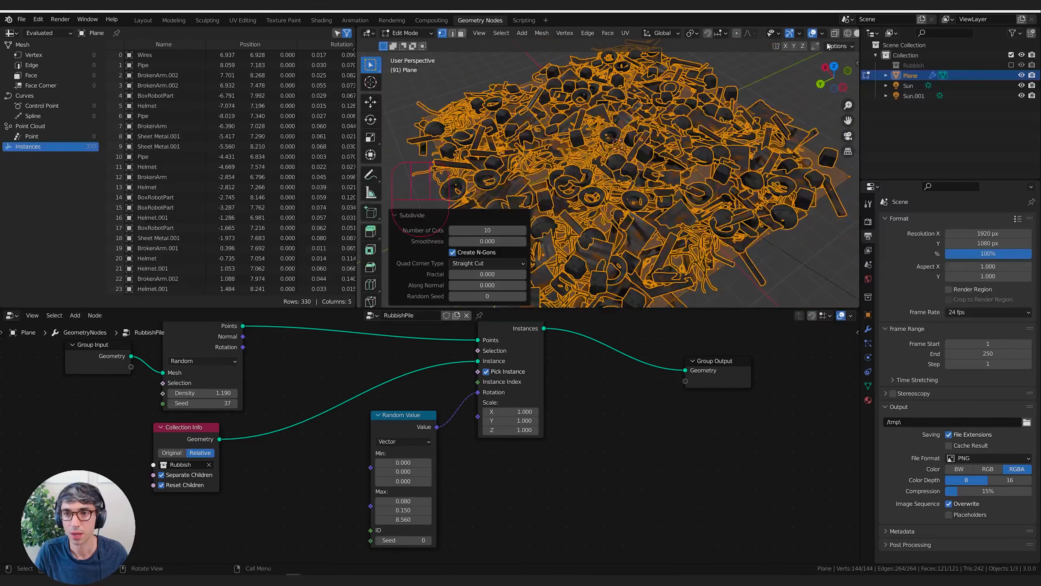
{"action": "left_click", "coordinate": [848, 33]}
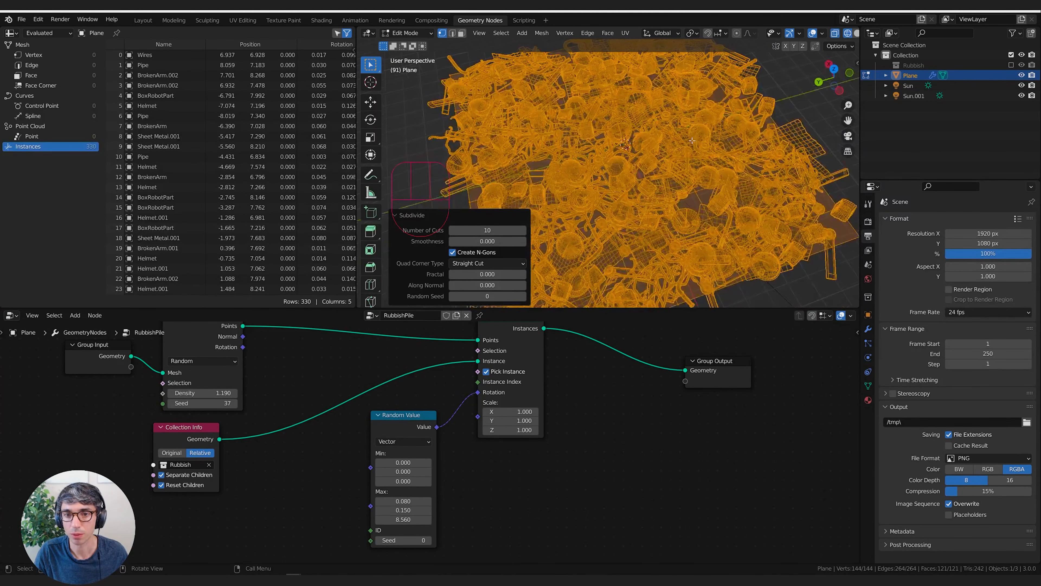
{"action": "left_click", "coordinate": [857, 35]}
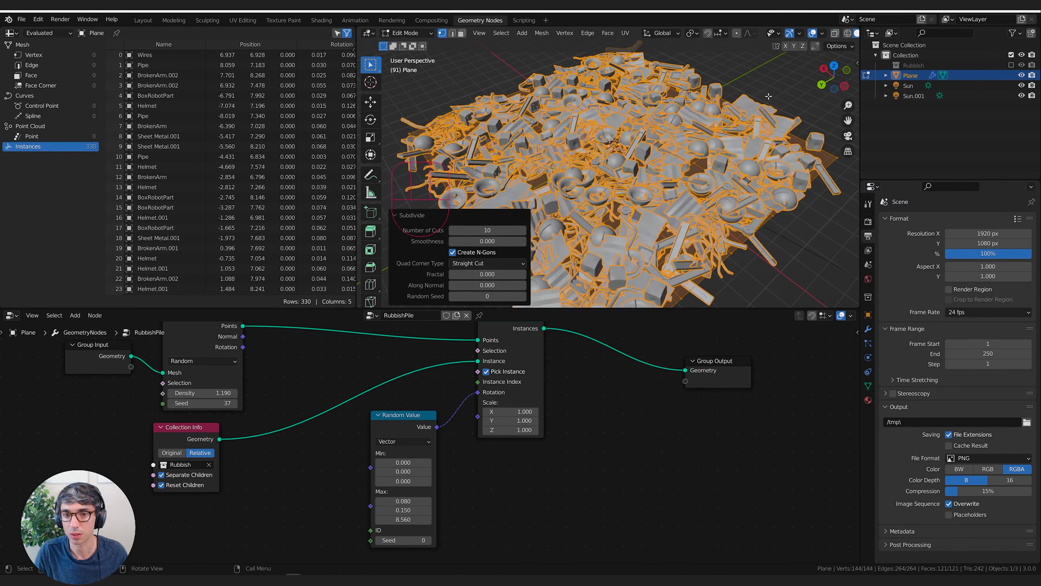
{"action": "middle_click_drag", "start_coordinate": [724, 141], "coordinate": [732, 139]}
{"action": "left_click", "coordinate": [869, 329]}
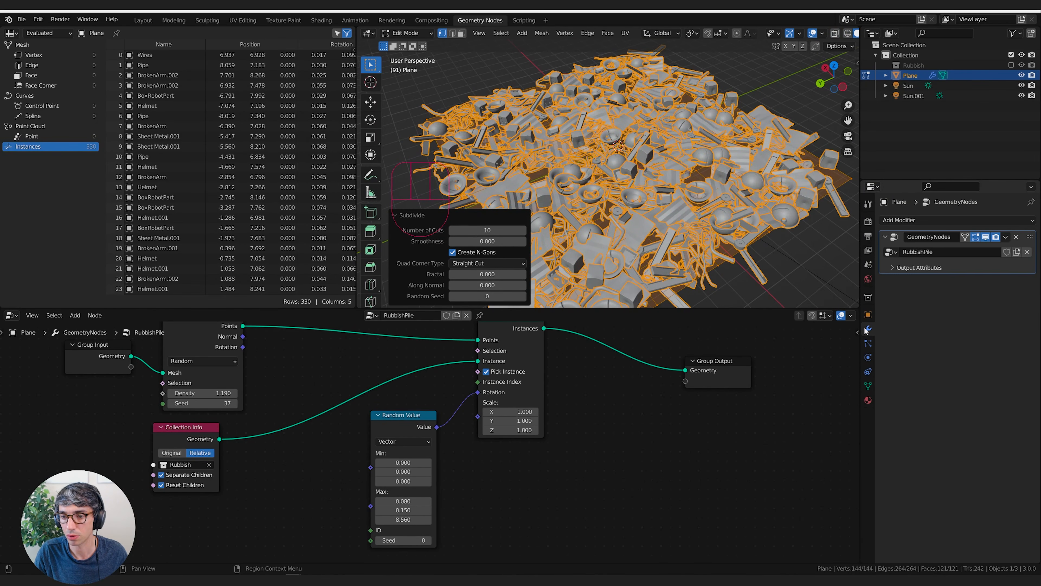
{"action": "left_click", "coordinate": [986, 237]}
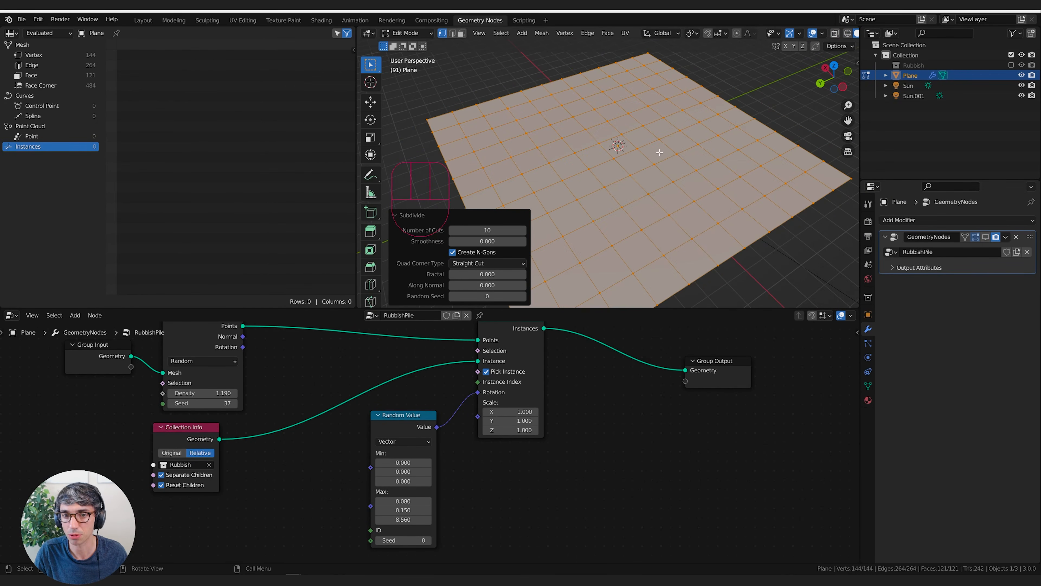
Step: Select the entire plane mesh and subdivide it once more
{"action": "left_click", "coordinate": [638, 148]}
{"action": "middle_click_drag", "start_coordinate": [638, 149], "coordinate": [648, 183]}
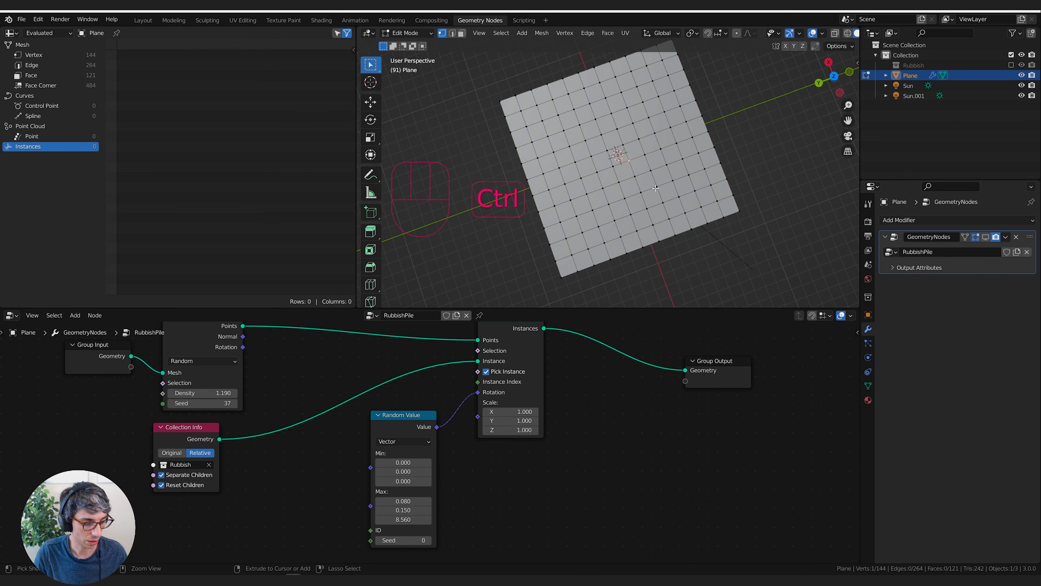
{"action": "key", "text": "a"}
{"action": "key", "text": "F3"}
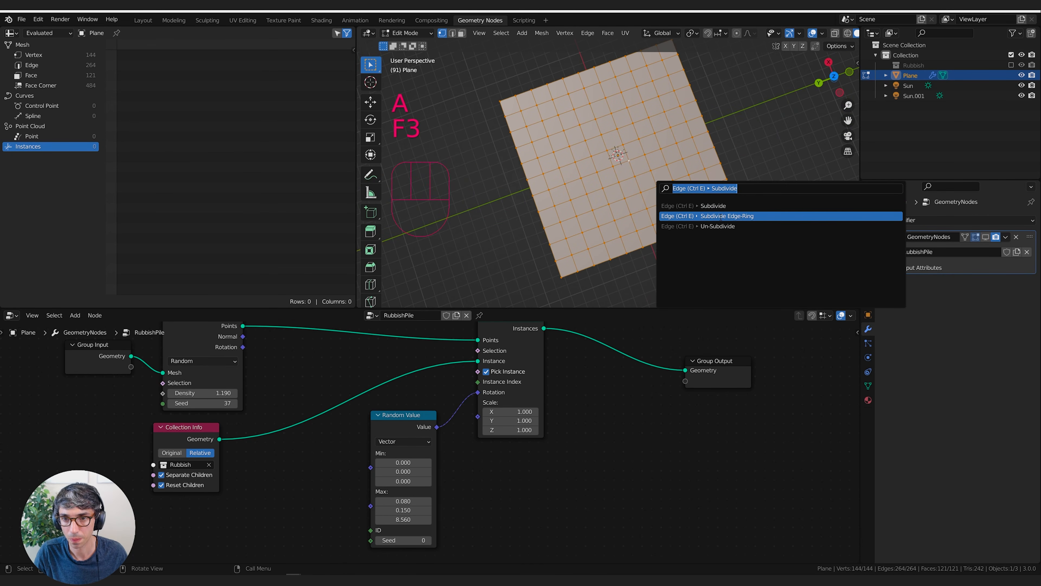
{"action": "left_click", "coordinate": [725, 206]}
Step: Select the vertex at the plane's centre and enable proportional editing
{"action": "mouse_move", "coordinate": [664, 160]}
{"action": "middle_mouse_down"}
{"action": "mouse_move", "coordinate": [598, 175]}
{"action": "mouse_move", "coordinate": [657, 157]}
{"action": "mouse_move", "coordinate": [658, 170]}
{"action": "middle_mouse_up"}
{"action": "left_click", "coordinate": [600, 173]}
{"action": "left_click", "coordinate": [738, 33]}
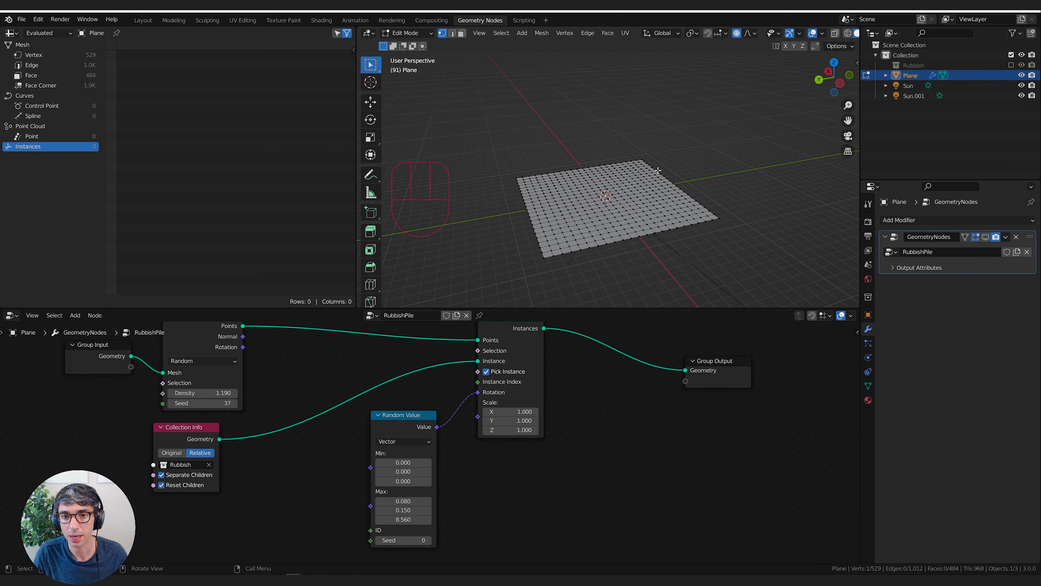
{"action": "key", "text": "g"}
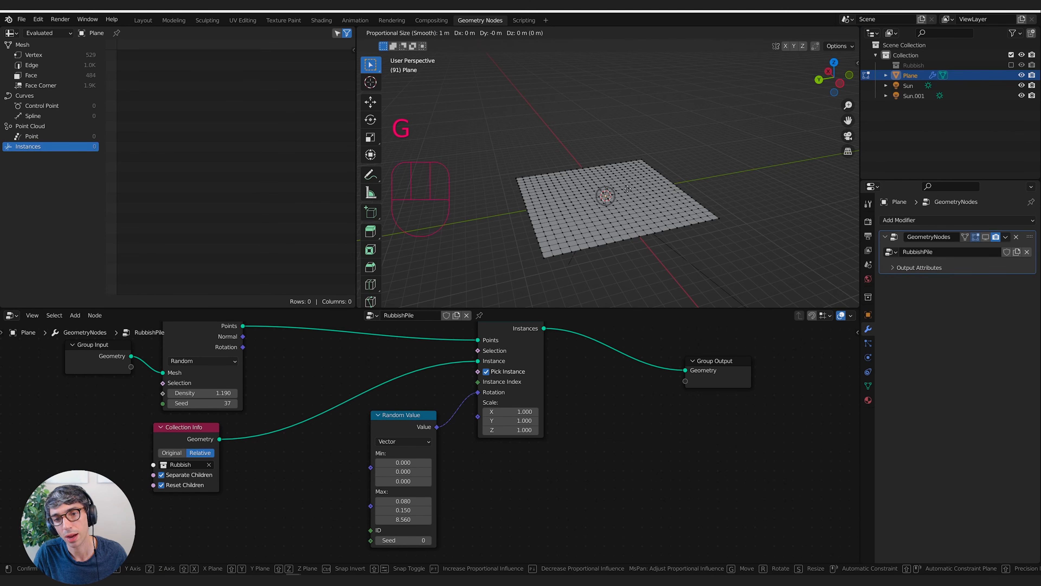
{"action": "key", "text": "z"}
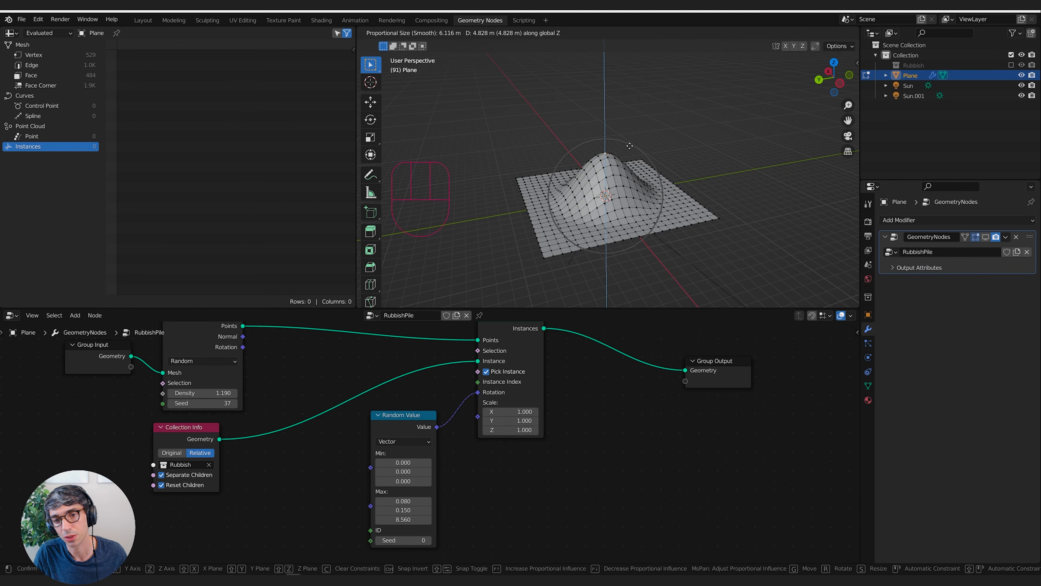
{"action": "scroll", "coordinate": [631, 152], "scroll_direction": "down", "scroll_amount": 12}
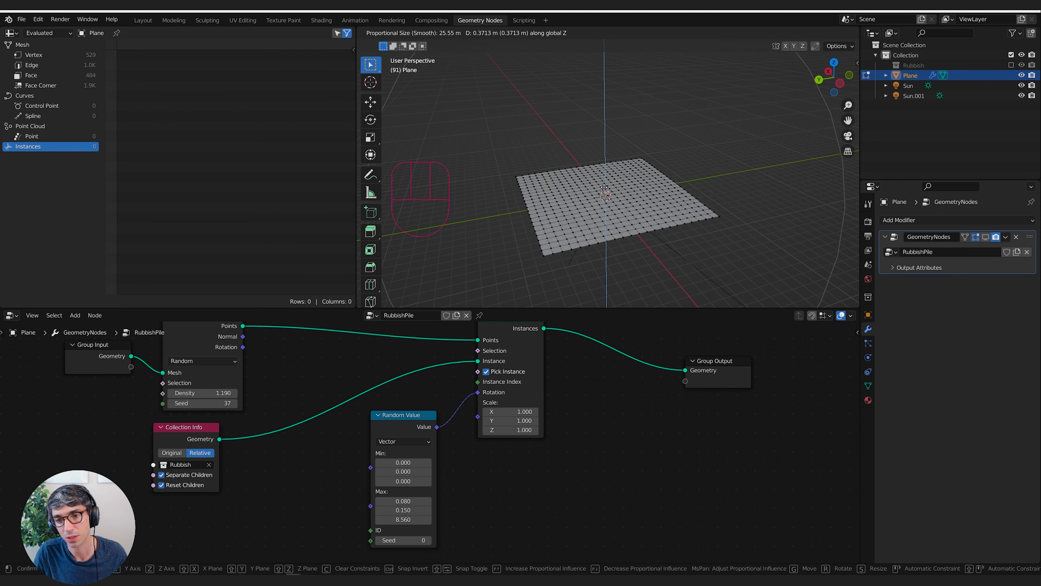
{"action": "scroll", "coordinate": [641, 191], "scroll_direction": "down", "scroll_amount": 2}
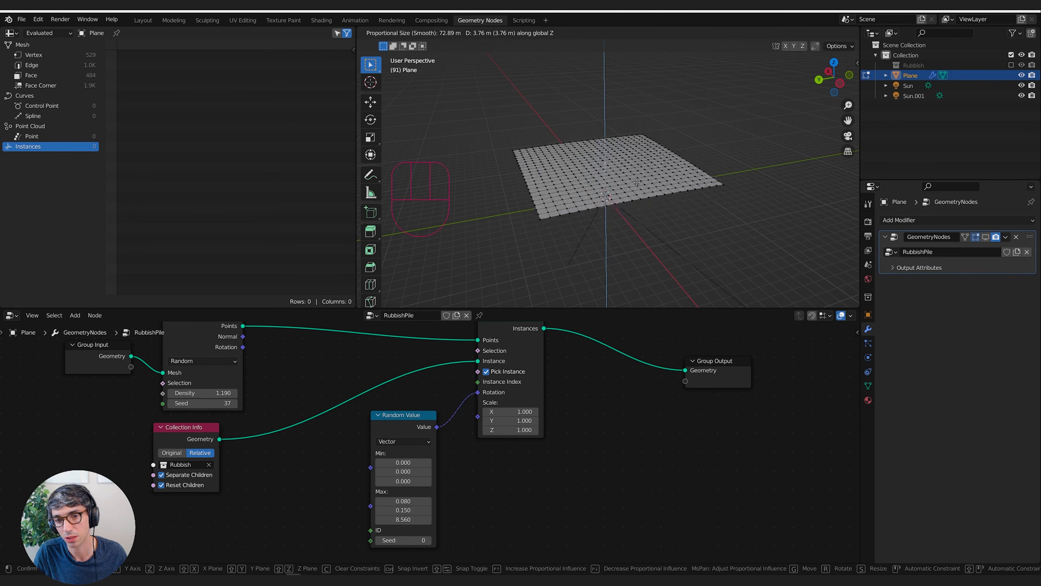
{"action": "right_click", "coordinate": [634, 166]}
{"action": "scroll", "coordinate": [634, 166], "scroll_direction": "up", "scroll_amount": 5}
{"action": "scroll", "coordinate": [634, 166], "scroll_direction": "down", "scroll_amount": 5}
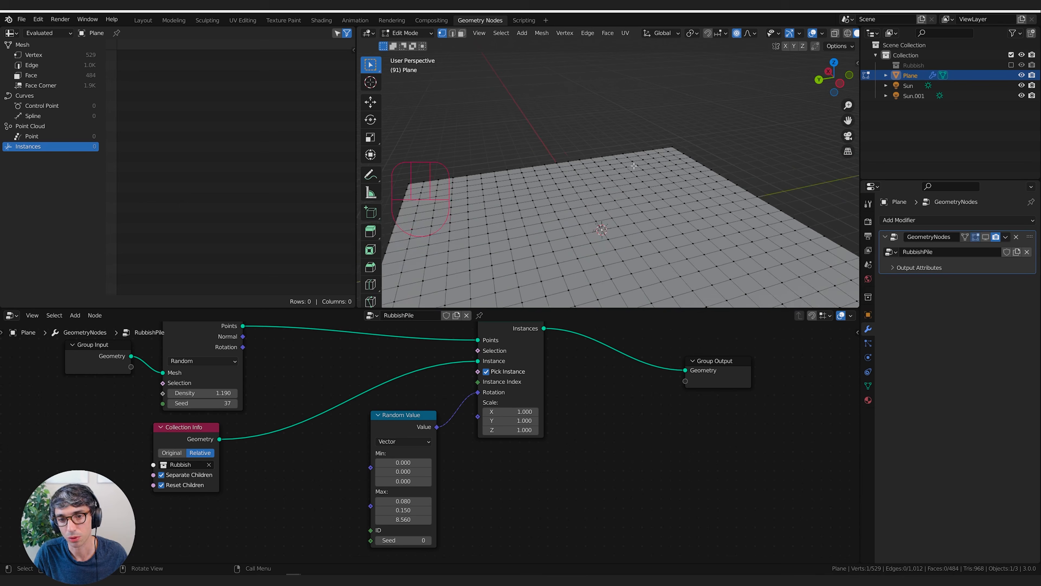
Step: Raise the centre vertex about 4.57 m along Z with smooth proportional falloff of about 8.14 m to form a mound
{"action": "key", "text": "g"}
{"action": "scroll", "coordinate": [644, 166], "scroll_direction": "up", "scroll_amount": 15}
{"action": "key", "text": "z"}
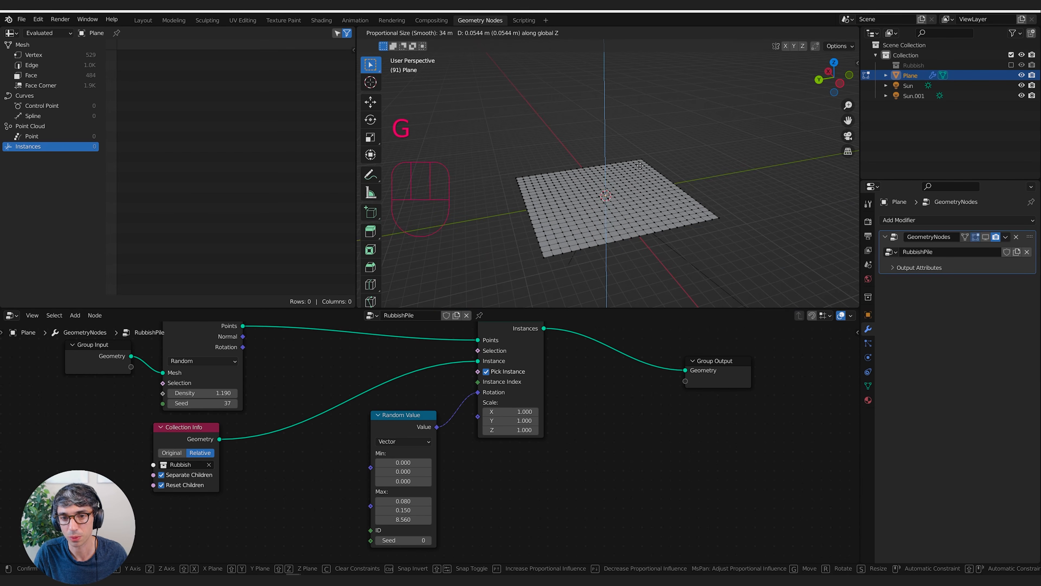
{"action": "scroll", "coordinate": [640, 164], "scroll_direction": "up", "scroll_amount": 9}
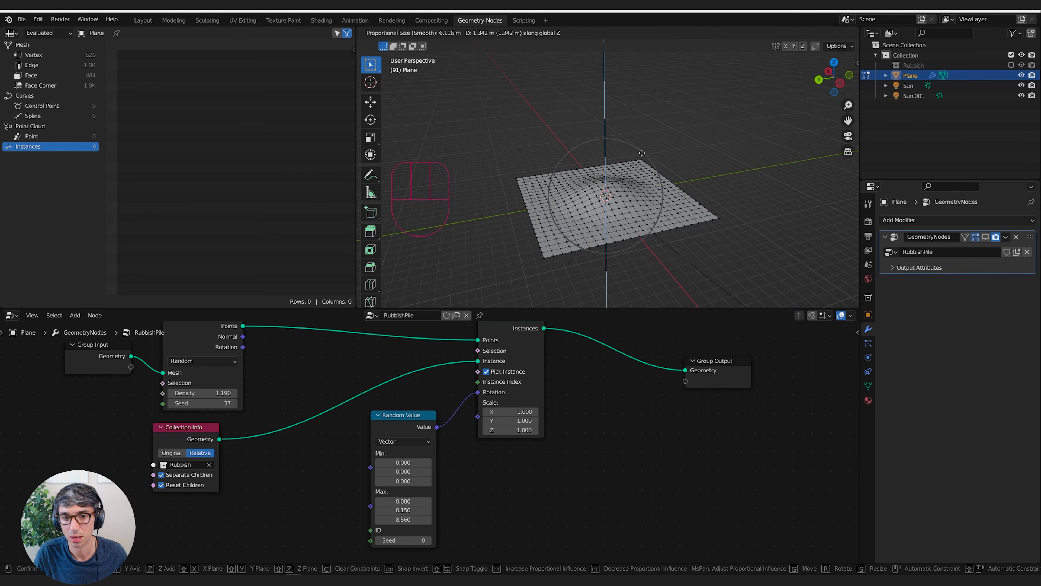
{"action": "scroll", "coordinate": [646, 128], "scroll_direction": "down", "scroll_amount": 2}
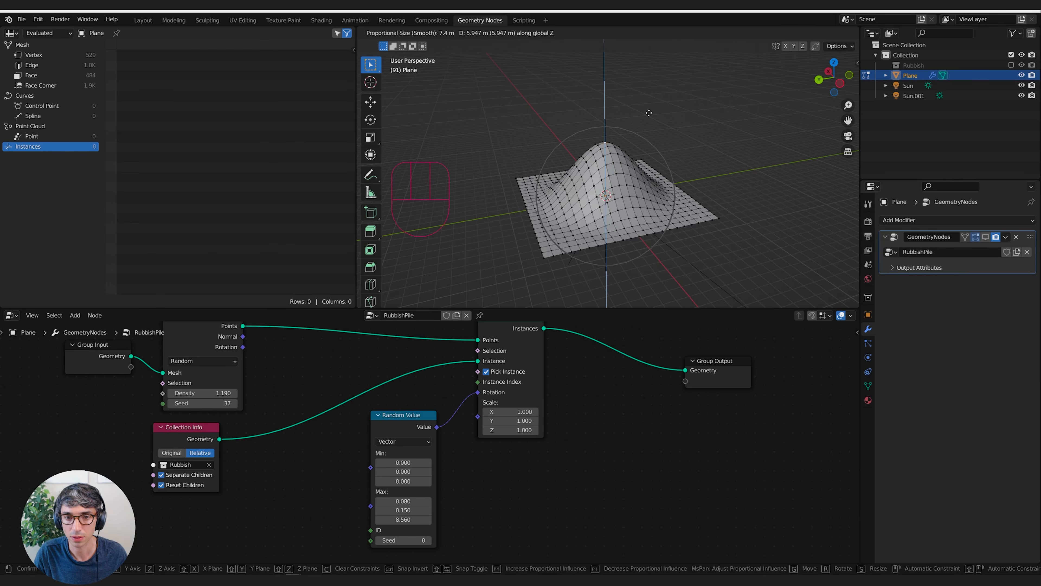
{"action": "scroll", "coordinate": [648, 119], "scroll_direction": "down", "scroll_amount": 1}
{"action": "left_click", "coordinate": [647, 125]}
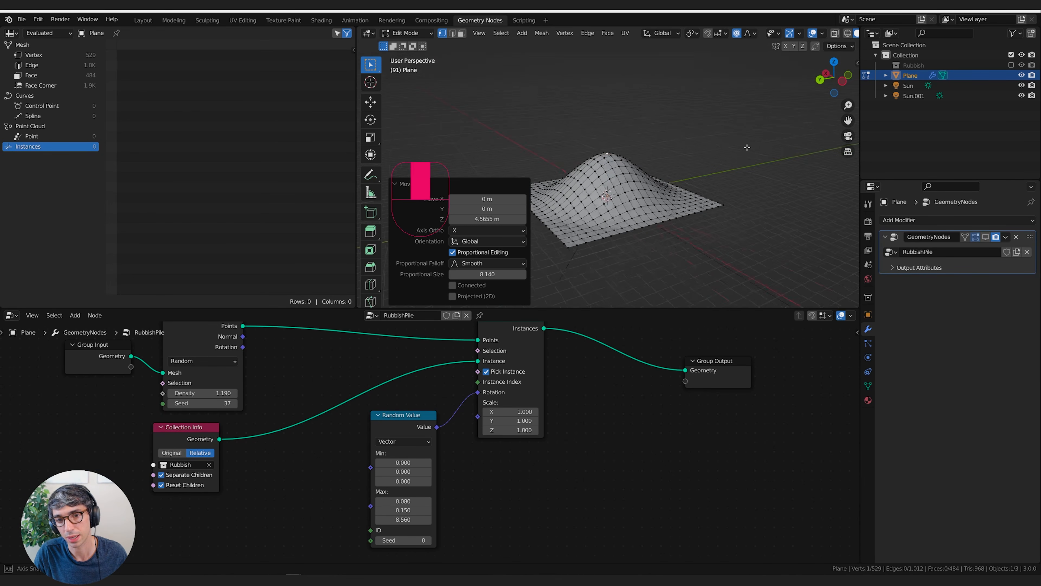
Step: Return to Object Mode and turn the GeometryNodes modifier's viewport display back on to check the mound of rubbish
{"action": "key", "text": "Tab"}
{"action": "left_click", "coordinate": [986, 237]}
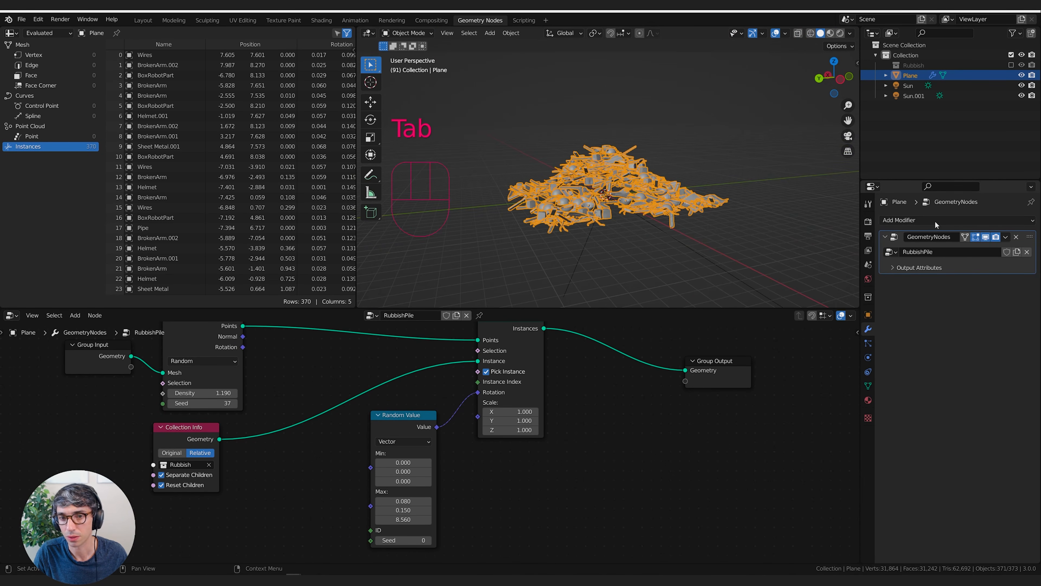
{"action": "scroll", "coordinate": [664, 172], "scroll_direction": "up", "scroll_amount": 4}
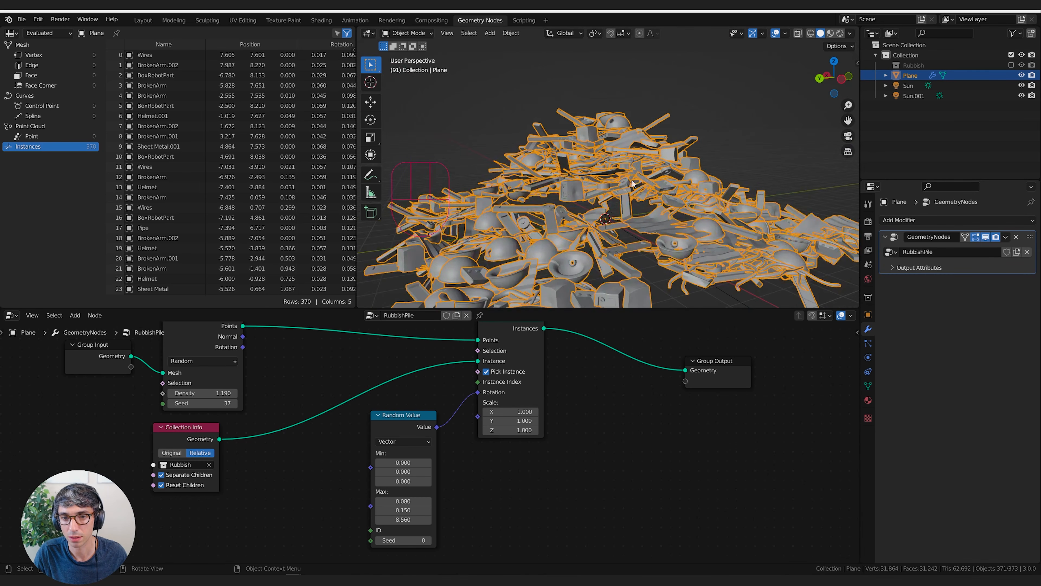
{"action": "middle_click_drag", "start_coordinate": [634, 184], "coordinate": [656, 169]}
{"action": "scroll", "coordinate": [574, 172], "scroll_direction": "down", "scroll_amount": 4}
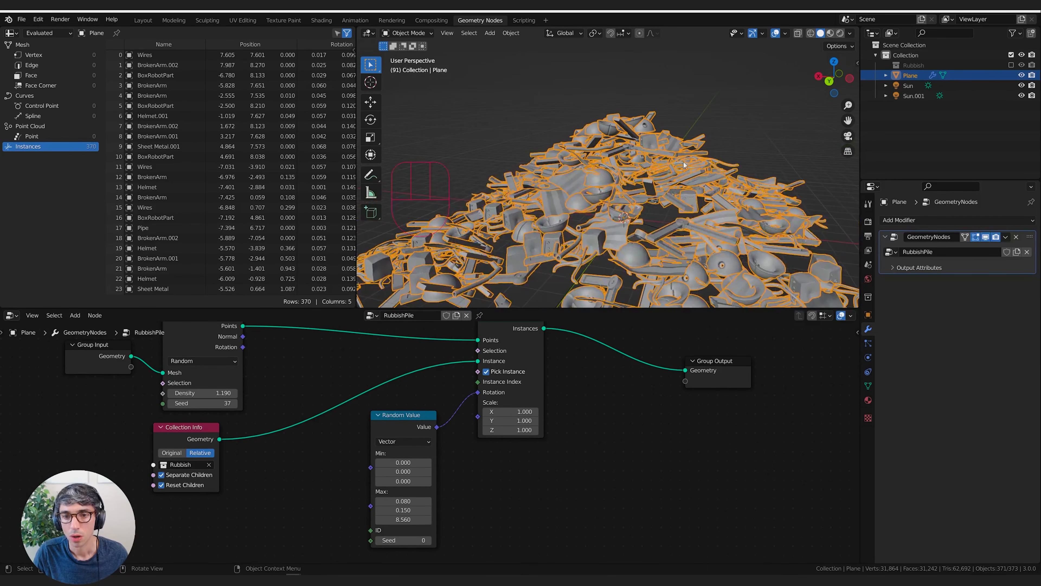
{"action": "middle_click_drag", "start_coordinate": [667, 226], "coordinate": [675, 198]}
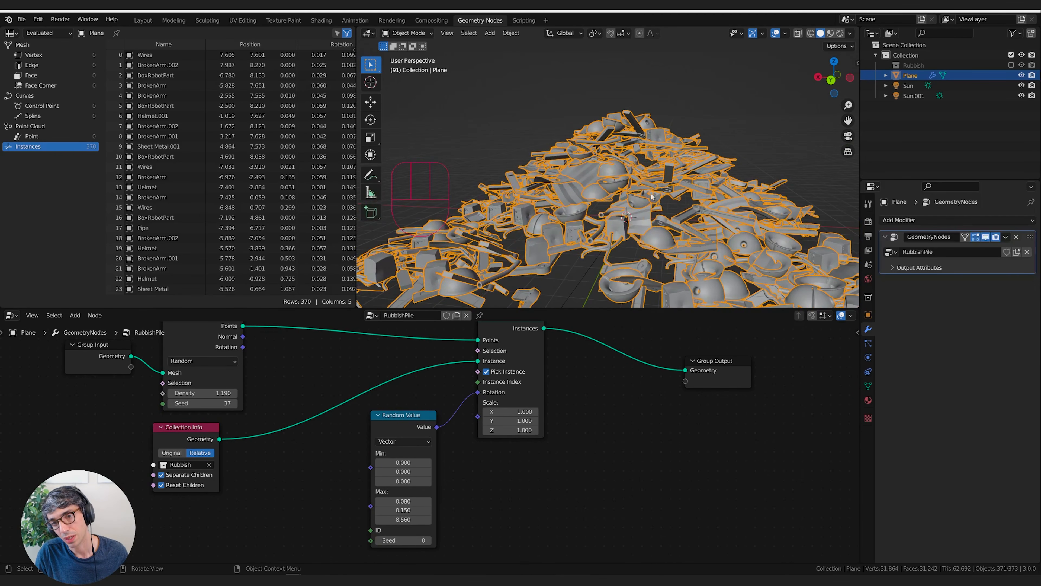
{"action": "scroll", "coordinate": [535, 256], "scroll_direction": "up", "scroll_amount": 3}
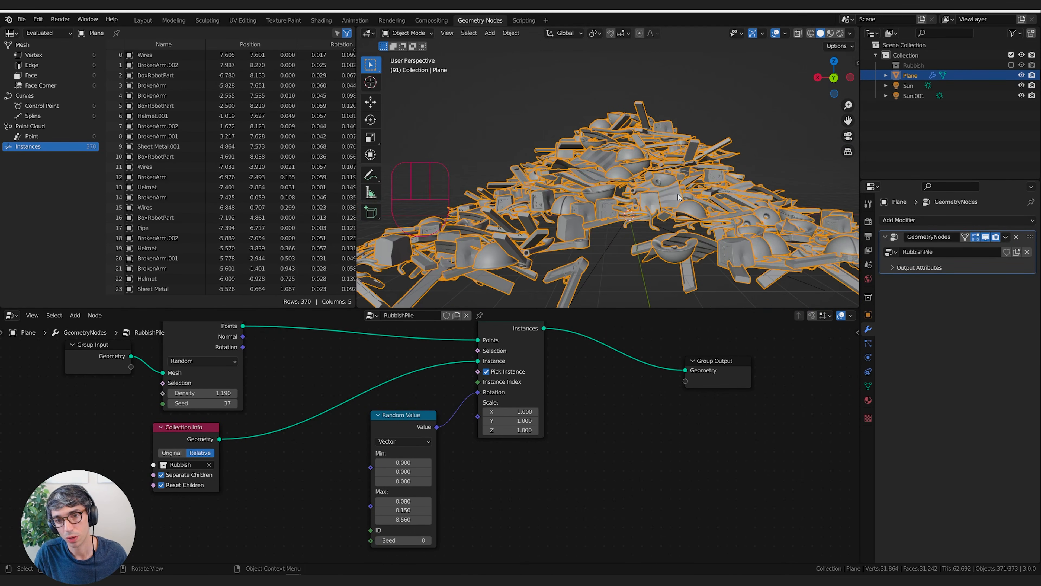
{"action": "middle_click_drag", "start_coordinate": [535, 256], "coordinate": [687, 163]}
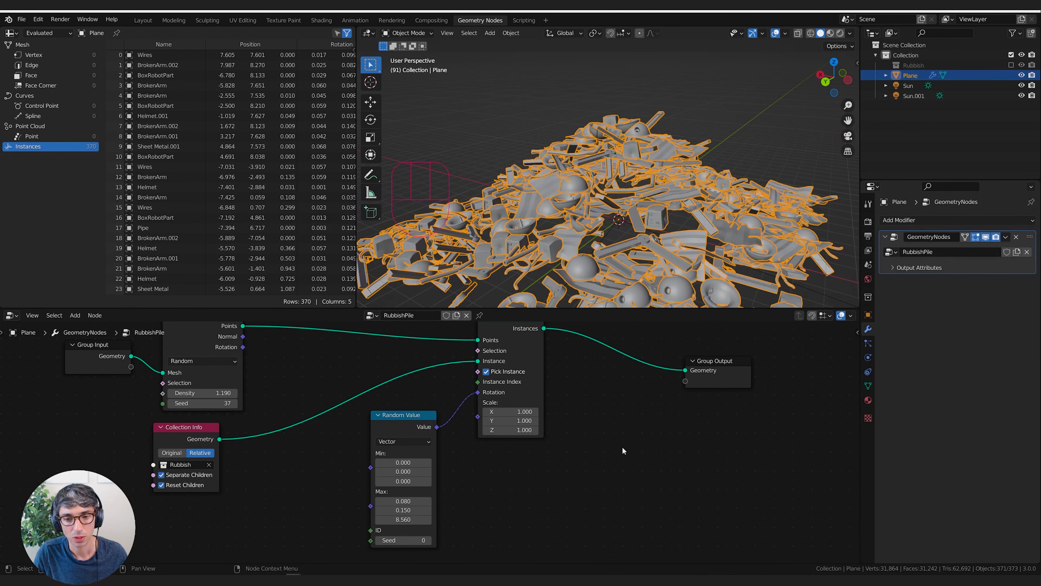
Step: Move the Group Output and Group Input nodes above the rest of the node tree to make room between them
{"action": "middle_click_drag", "start_coordinate": [629, 404], "coordinate": [600, 501]}
{"action": "left_click_drag", "start_coordinate": [696, 472], "coordinate": [672, 348]}
{"action": "scroll", "coordinate": [396, 377], "scroll_direction": "up", "scroll_amount": 1}
{"action": "middle_click_drag", "start_coordinate": [396, 377], "coordinate": [524, 377]}
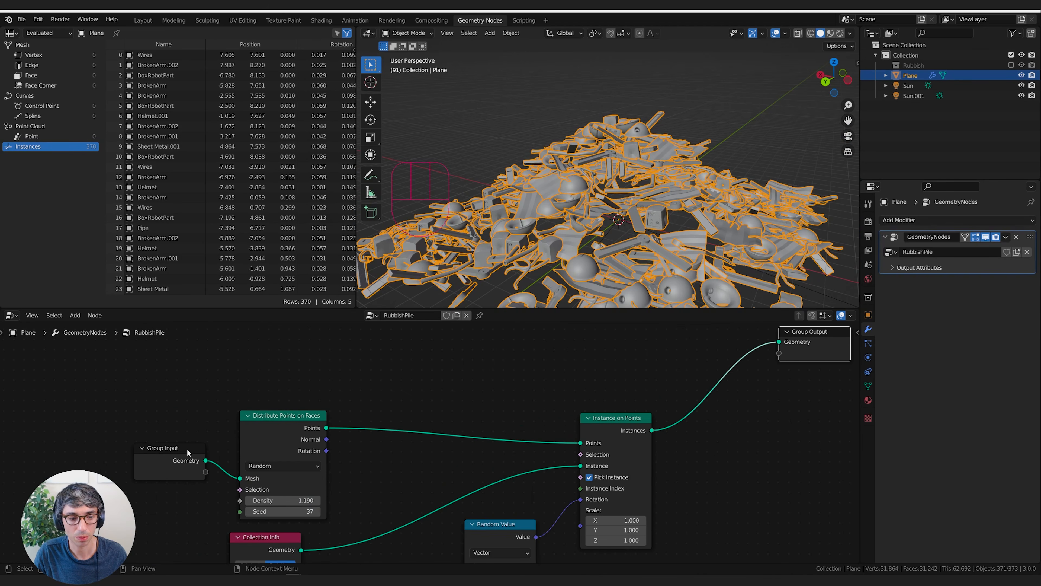
{"action": "left_click_drag", "start_coordinate": [188, 451], "coordinate": [199, 328]}
{"action": "middle_click_drag", "start_coordinate": [470, 366], "coordinate": [437, 425]}
{"action": "middle_click_drag", "start_coordinate": [510, 415], "coordinate": [507, 410]}
Step: Add a Join Geometry node on the link between Instance on Points and Group Output
{"action": "key", "text": "shift+a"}
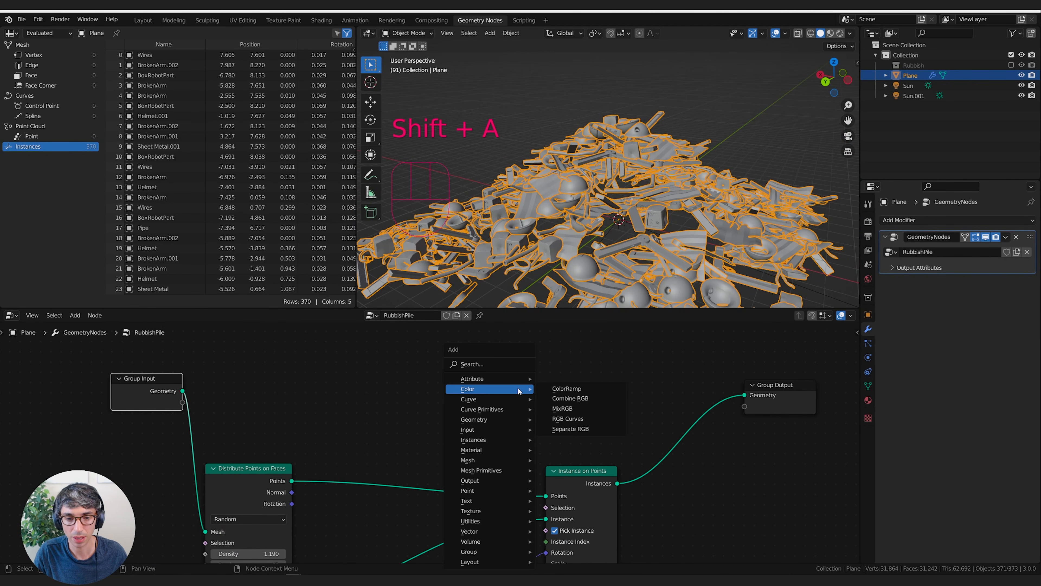
{"action": "type", "text": "join"}
{"action": "key", "text": "Down"}
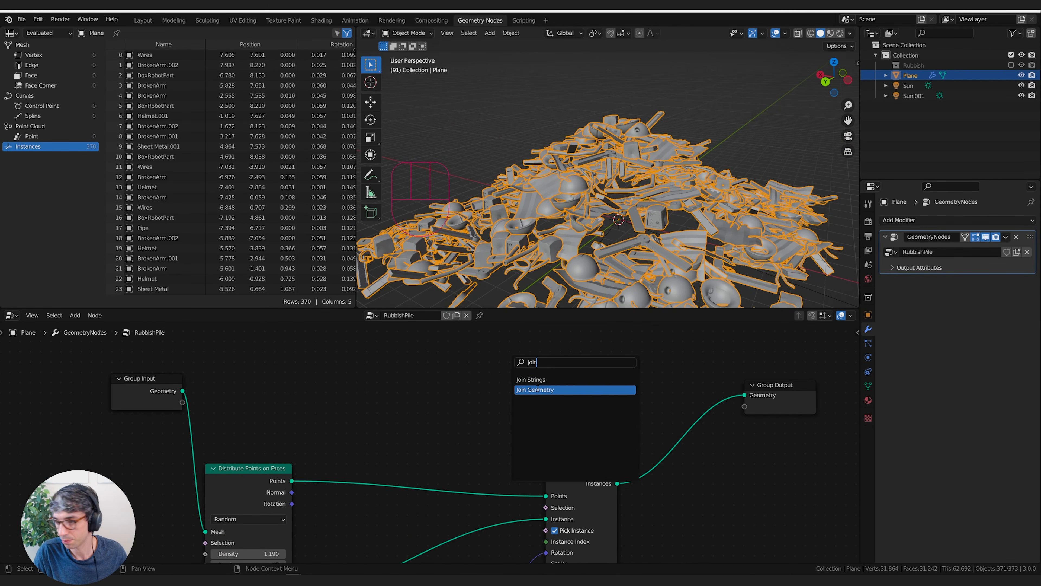
{"action": "key", "text": "Return"}
{"action": "left_click", "coordinate": [684, 409]}
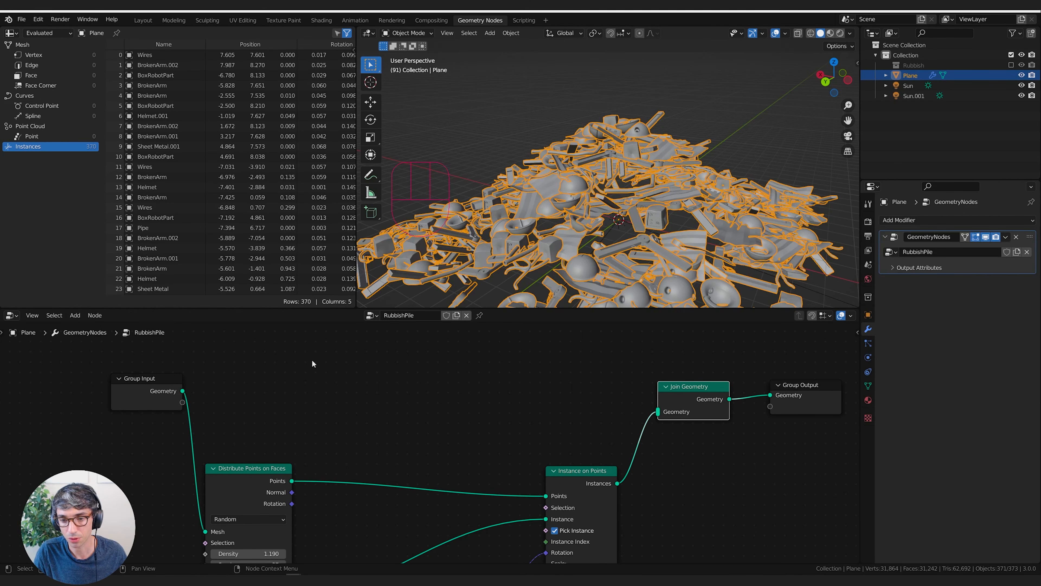
Step: Connect the Group Input geometry to the Join Geometry node so the plane mesh is included in the output
{"action": "left_click_drag", "start_coordinate": [183, 391], "coordinate": [658, 411]}
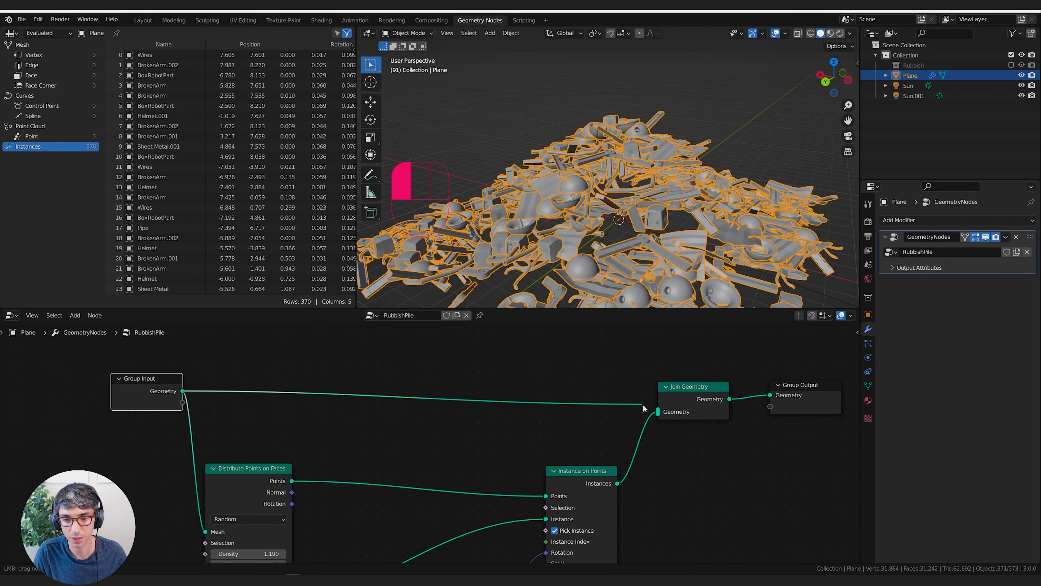
{"action": "middle_click_drag", "start_coordinate": [193, 378], "coordinate": [143, 374]}
{"action": "left_click_drag", "start_coordinate": [127, 374], "coordinate": [116, 370]}
{"action": "left_click_drag", "start_coordinate": [658, 397], "coordinate": [652, 396]}
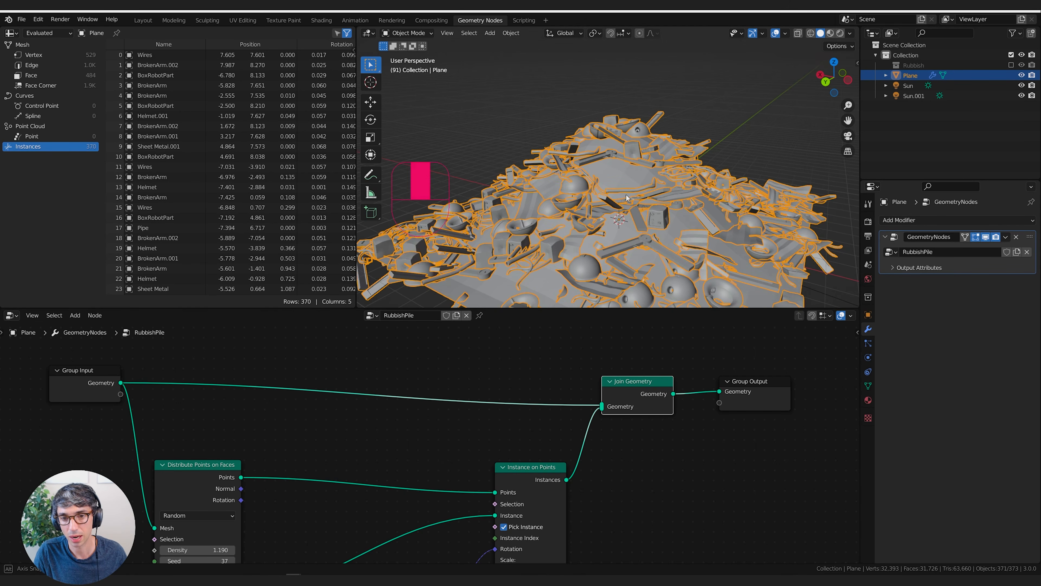
Step: Set the Distribute Points on Faces density to 2.990 and check the pile's coverage
{"action": "middle_click_drag", "start_coordinate": [607, 193], "coordinate": [582, 176]}
{"action": "right_click", "coordinate": [611, 170]}
{"action": "left_click", "coordinate": [611, 173]}
{"action": "middle_click_drag", "start_coordinate": [582, 176], "coordinate": [644, 176]}
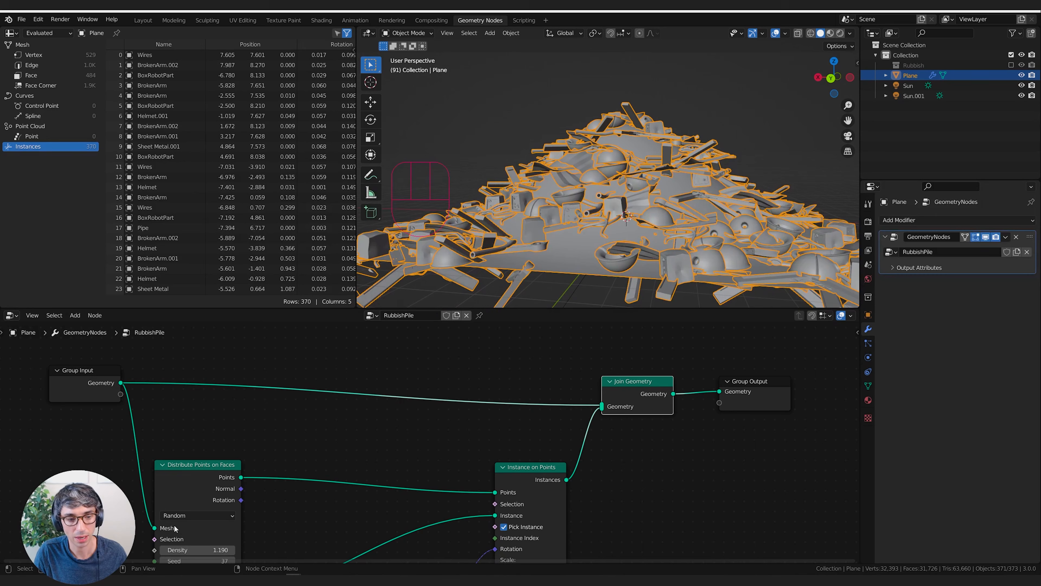
{"action": "middle_click_drag", "start_coordinate": [175, 529], "coordinate": [191, 492]}
{"action": "left_click_drag", "start_coordinate": [197, 514], "coordinate": [243, 514]}
{"action": "middle_click_drag", "start_coordinate": [594, 246], "coordinate": [756, 201]}
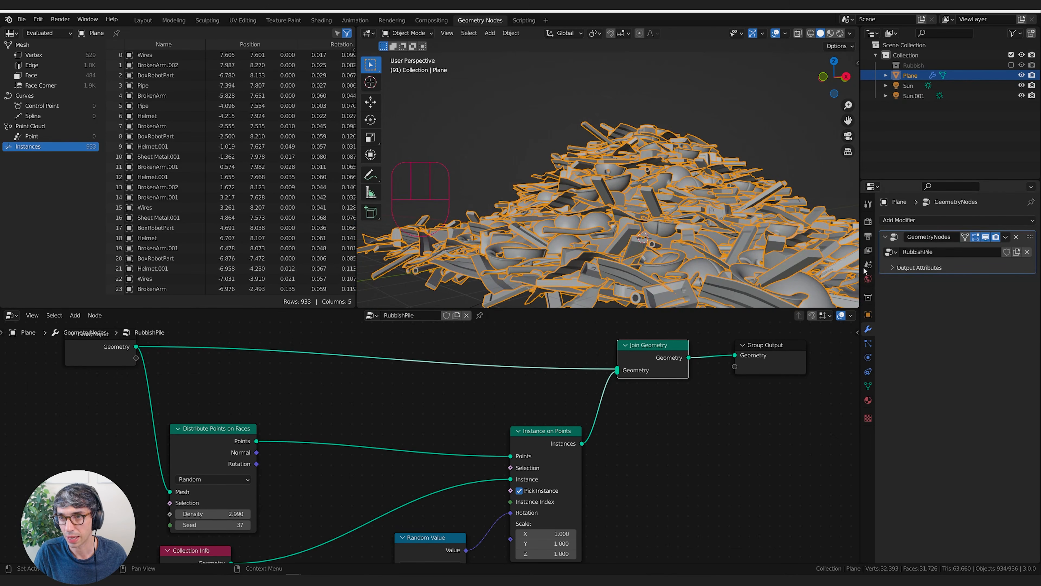
Step: Assign the existing RustedMetal material to the plane
{"action": "left_click", "coordinate": [869, 400]}
{"action": "left_click", "coordinate": [886, 262]}
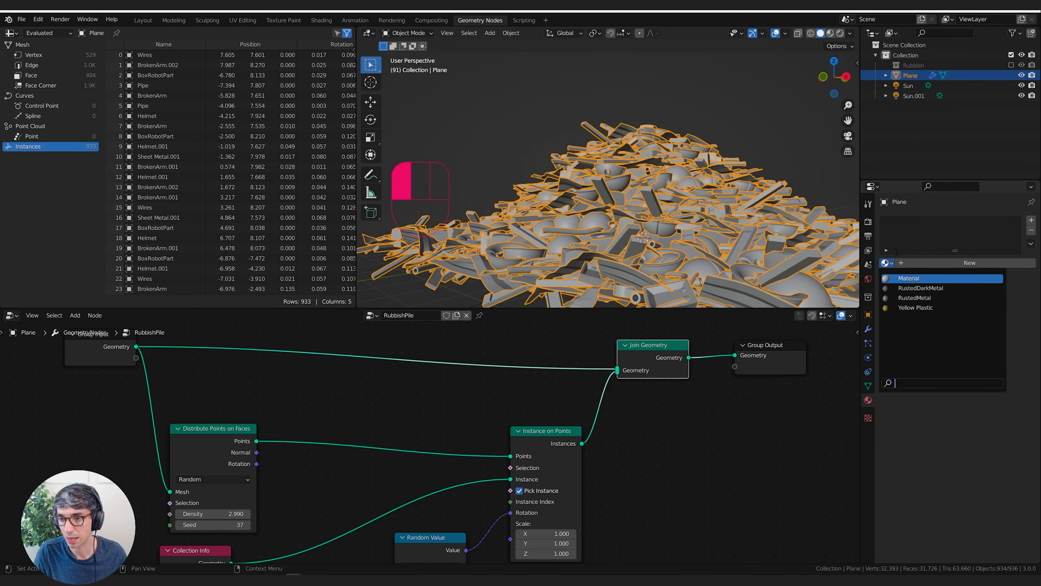
{"action": "left_click", "coordinate": [921, 298]}
Step: Examine the rubbish pile's materials and coverage in rendered shading from several angles, both close up and from a distance
{"action": "mouse_move", "coordinate": [689, 172]}
{"action": "middle_mouse_down"}
{"action": "mouse_move", "coordinate": [704, 133]}
{"action": "mouse_move", "coordinate": [617, 92]}
{"action": "middle_mouse_up"}
{"action": "left_click", "coordinate": [841, 33]}
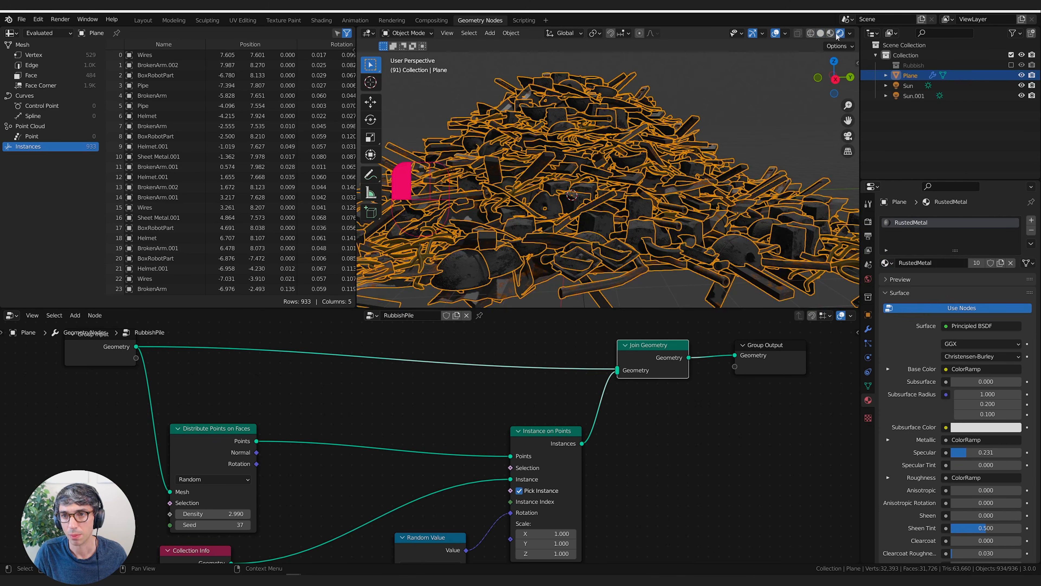
{"action": "middle_click_drag", "start_coordinate": [617, 164], "coordinate": [637, 170]}
{"action": "left_click", "coordinate": [735, 130]}
{"action": "scroll", "coordinate": [685, 174], "scroll_direction": "up", "scroll_amount": 5}
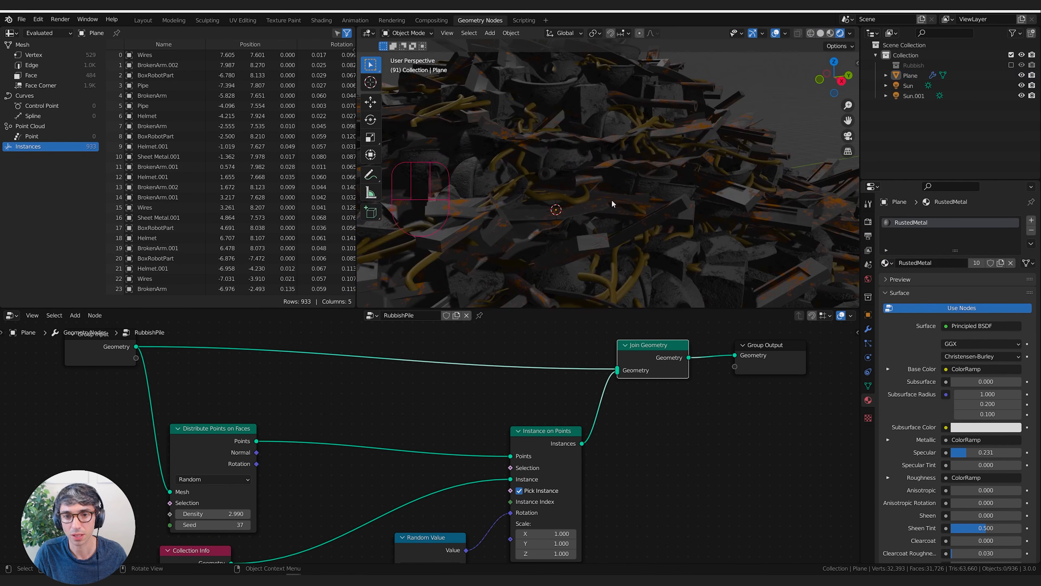
{"action": "middle_click_drag", "start_coordinate": [592, 208], "coordinate": [714, 170]}
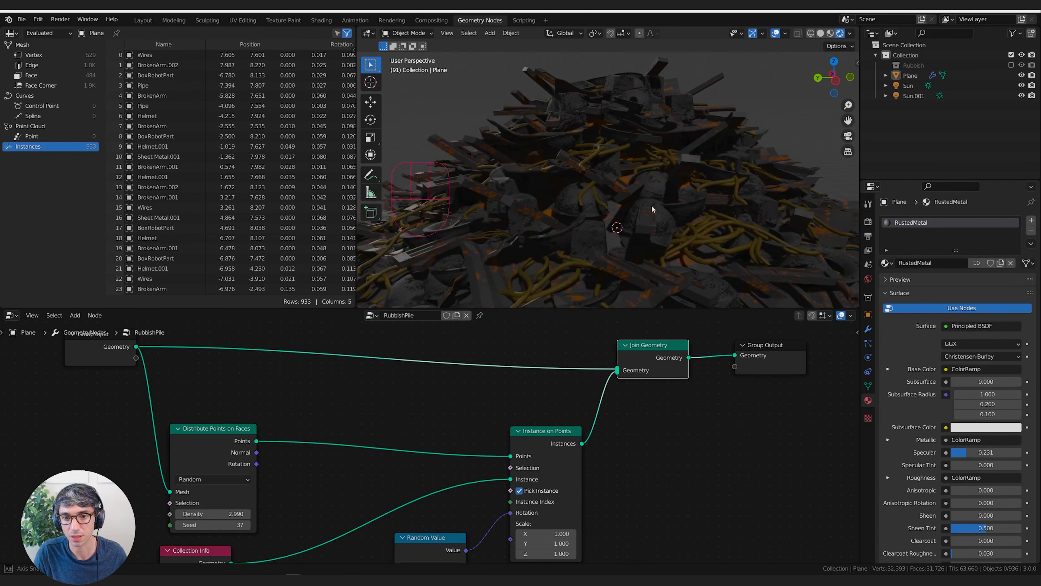
{"action": "middle_click_drag", "start_coordinate": [651, 209], "coordinate": [629, 207]}
{"action": "scroll", "coordinate": [631, 189], "scroll_direction": "up", "scroll_amount": 5}
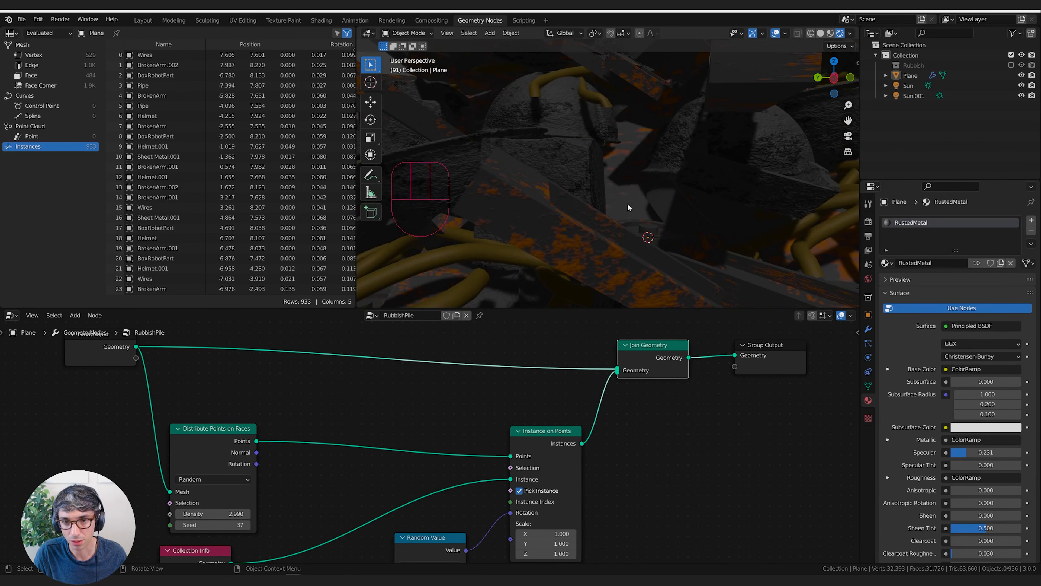
{"action": "scroll", "coordinate": [625, 156], "scroll_direction": "down", "scroll_amount": 8}
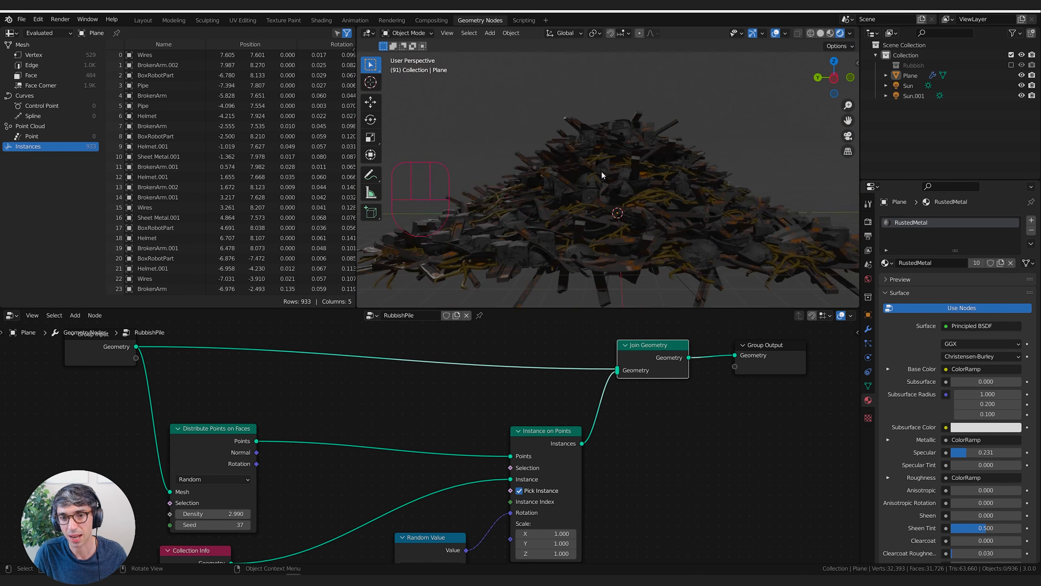
{"action": "middle_click_drag", "start_coordinate": [601, 171], "coordinate": [752, 190]}
{"action": "scroll", "coordinate": [733, 220], "scroll_direction": "up", "scroll_amount": 2}
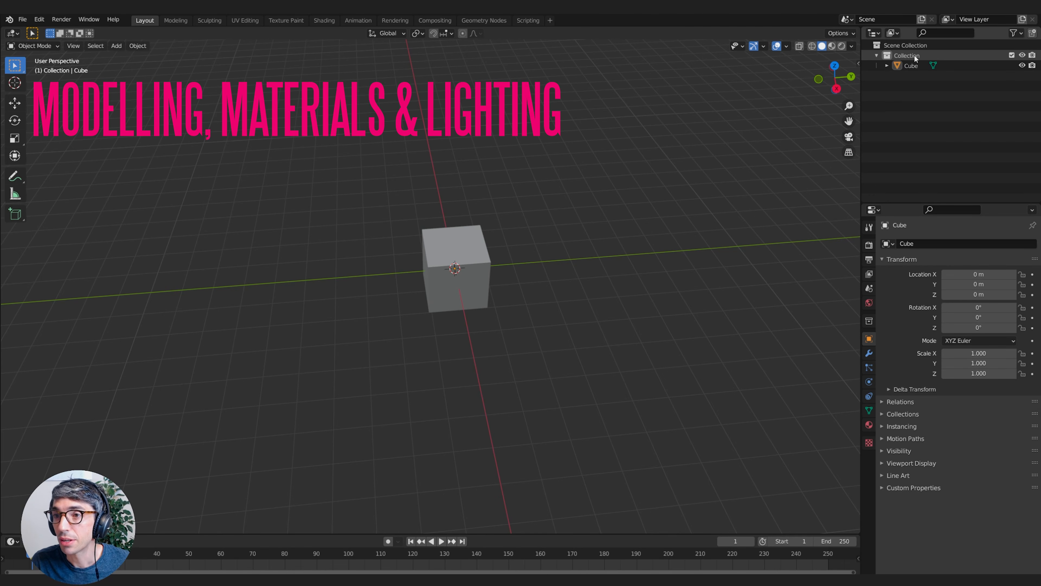
Step: Rename the scene's Collection as Rubbish
{"action": "double_click", "coordinate": [915, 57]}
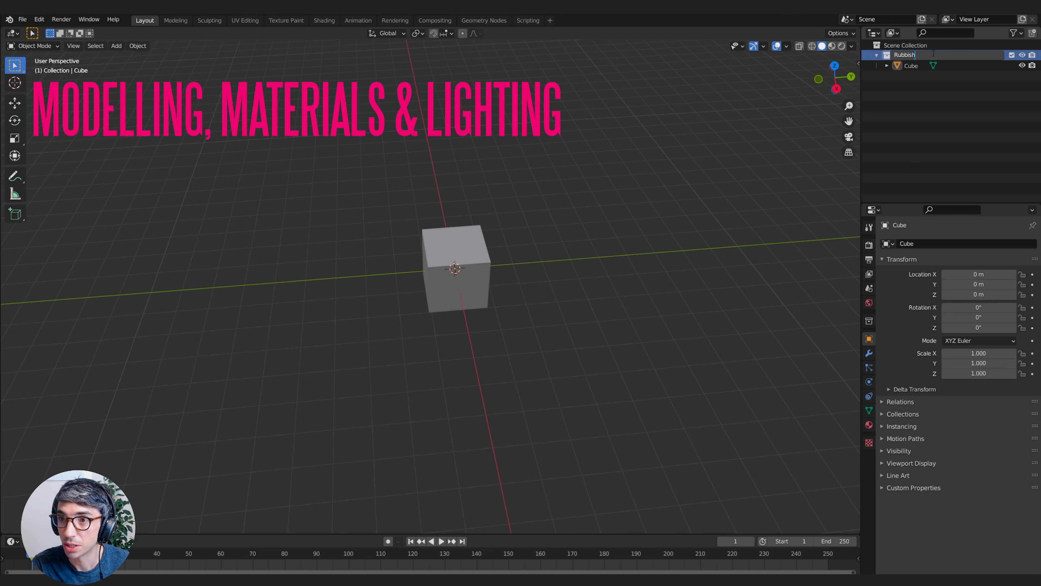
{"action": "type", "text": "Rubbish"}
{"action": "key", "text": "Return"}
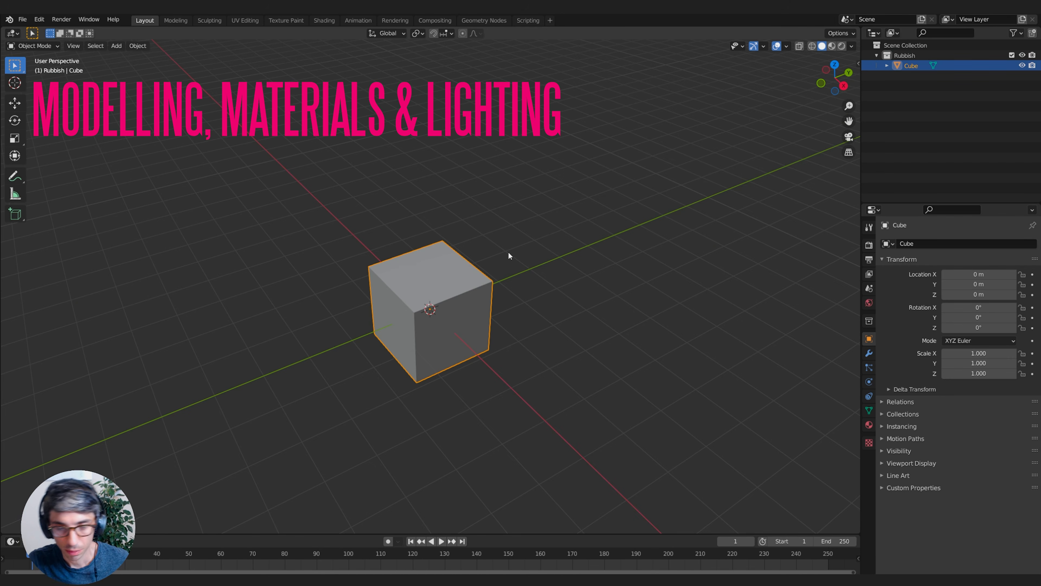
Step: Delete the default cube and add a Bezier curve to the Rubbish collection
{"action": "middle_click_drag", "start_coordinate": [507, 249], "coordinate": [553, 295]}
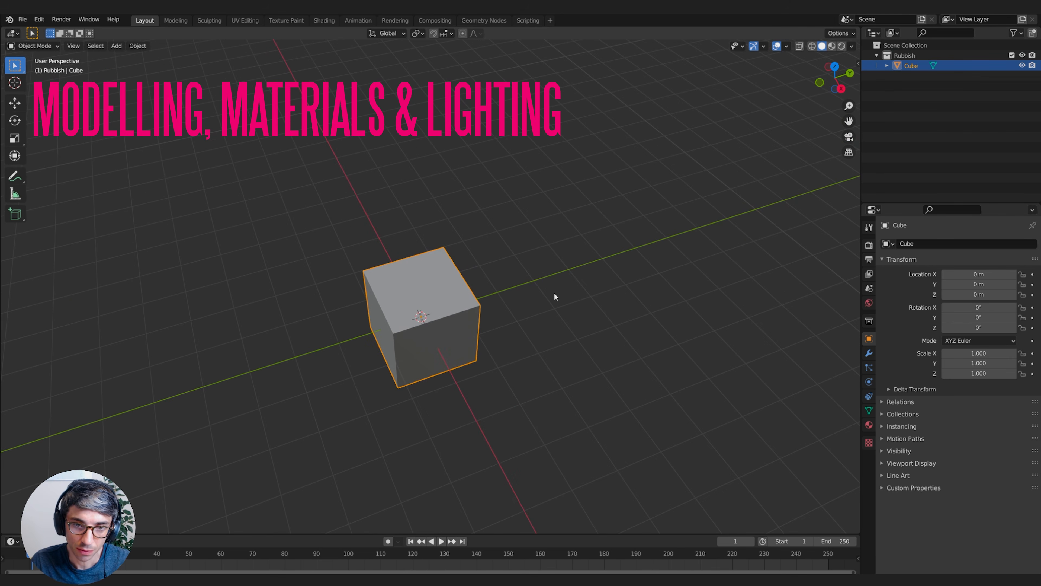
{"action": "key", "text": "Delete"}
{"action": "key", "text": "shift+a"}
{"action": "mouse_move", "coordinate": [506, 287]}
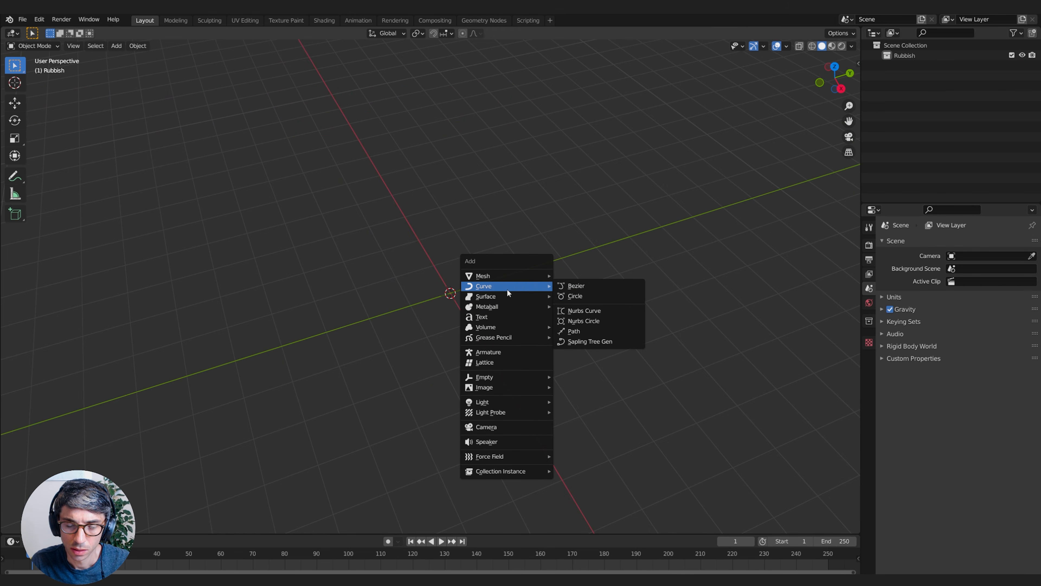
{"action": "left_click", "coordinate": [601, 287]}
Step: In edit mode, rotate the curve's control point at X -1 m by about 45° around the global Z axis
{"action": "middle_click_drag", "start_coordinate": [602, 289], "coordinate": [378, 284]}
{"action": "key", "text": "Tab"}
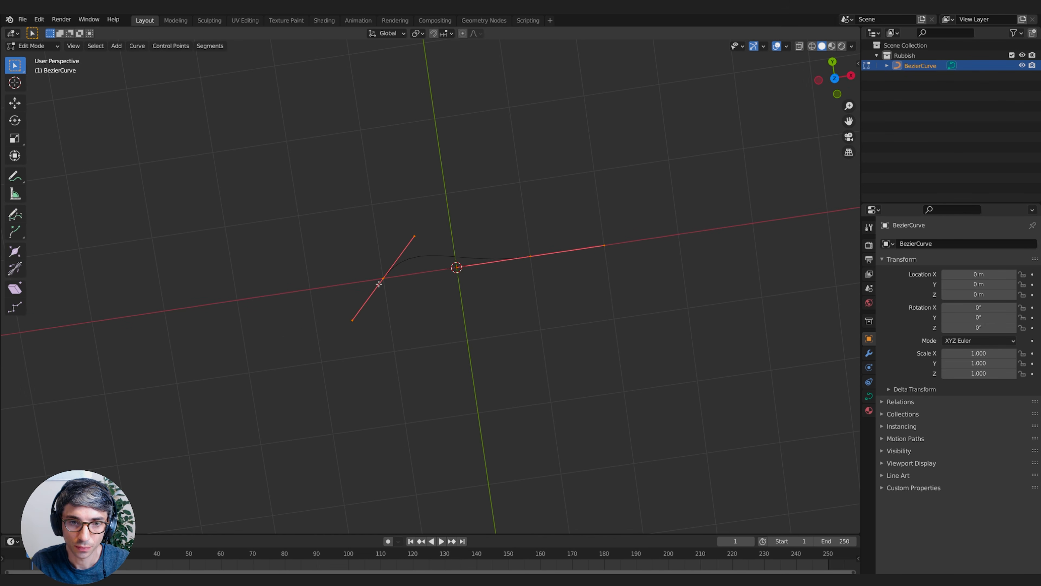
{"action": "middle_click_drag", "start_coordinate": [517, 300], "coordinate": [517, 291]}
{"action": "key", "text": "r"}
{"action": "key", "text": "z"}
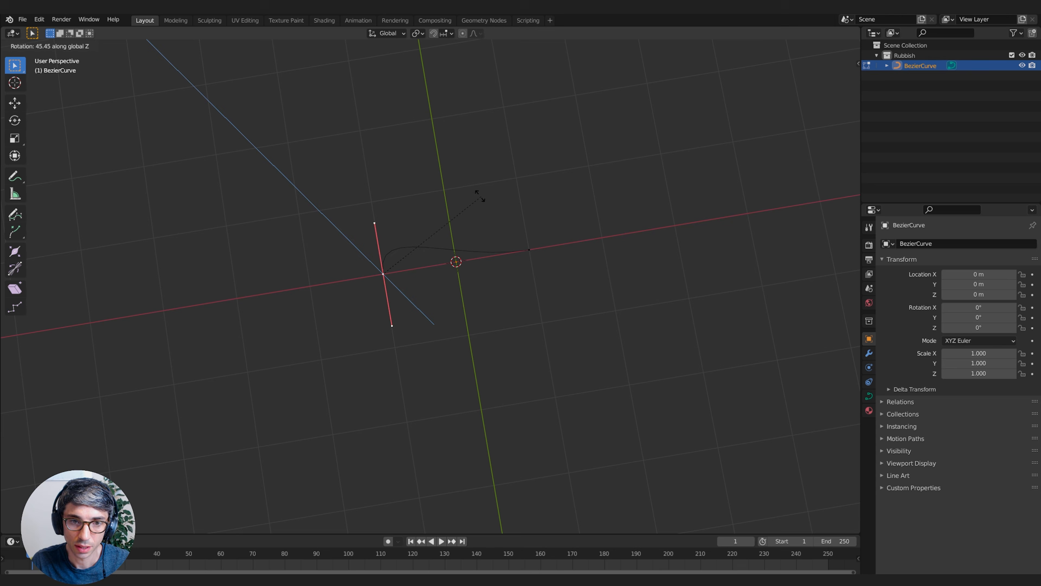
{"action": "left_click", "coordinate": [477, 194]}
Step: Move the rotated control point along Y to about -0.68 m and turn it about -2.6° around Z
{"action": "left_click", "coordinate": [858, 64]}
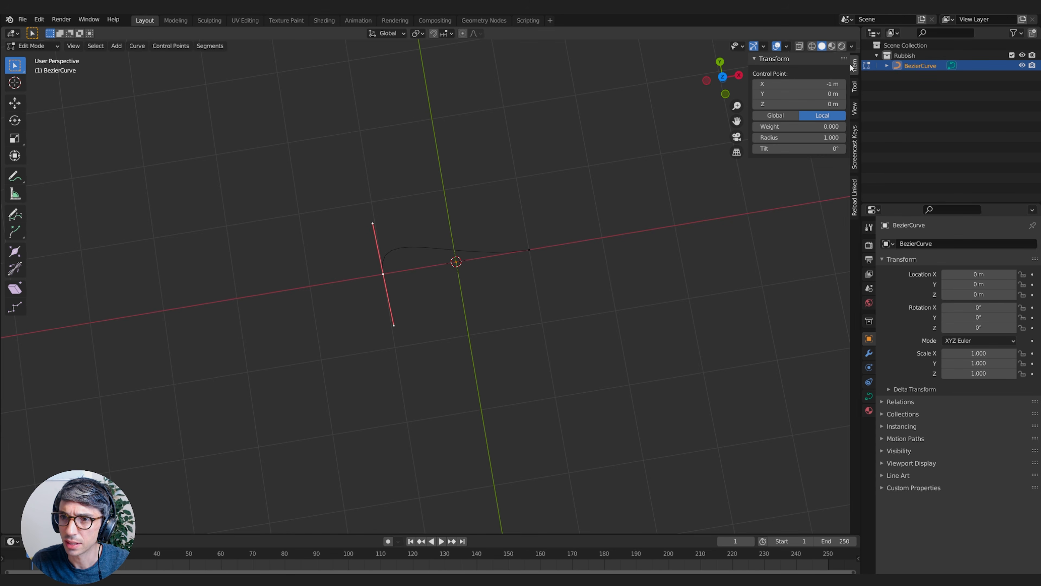
{"action": "left_click", "coordinate": [856, 142]}
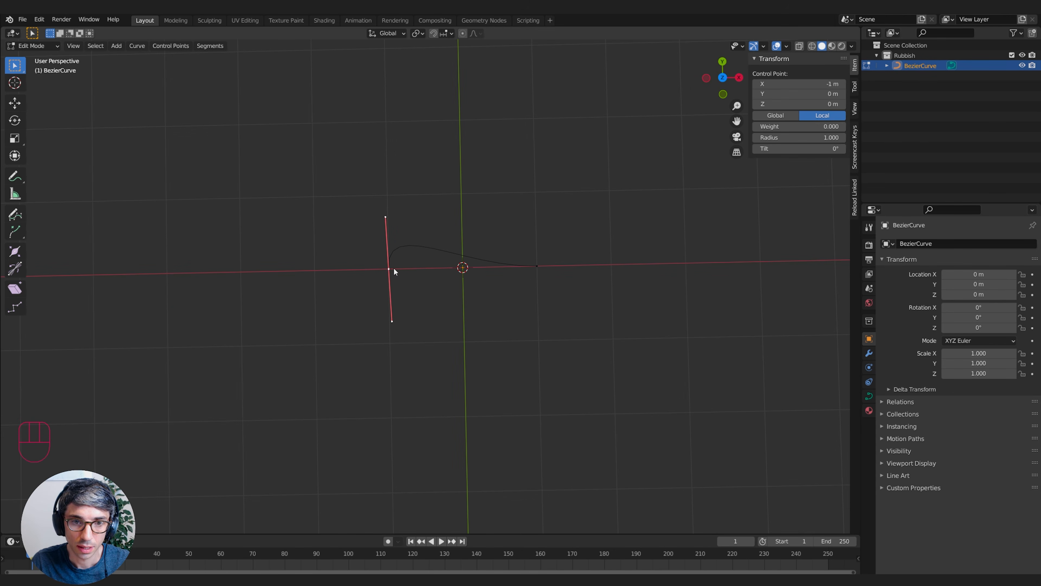
{"action": "key", "text": "g"}
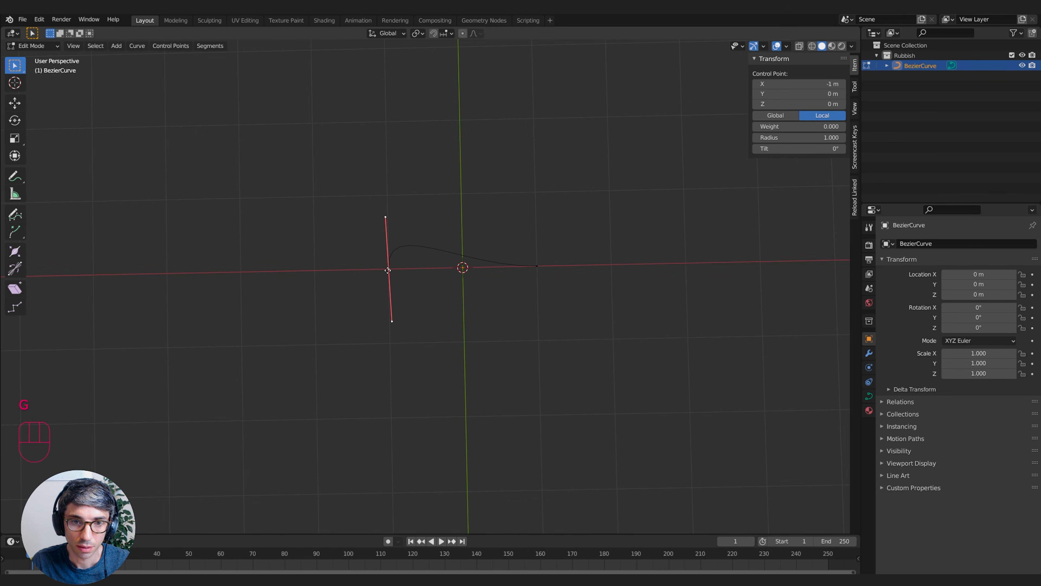
{"action": "key", "text": "y"}
{"action": "left_click", "coordinate": [382, 321]}
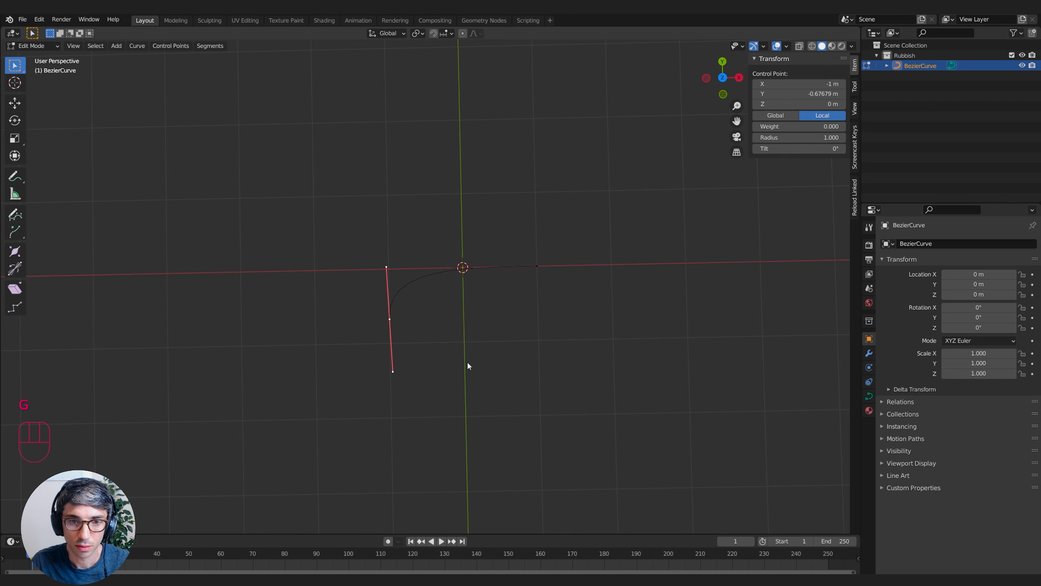
{"action": "key", "text": "r"}
{"action": "key", "text": "z"}
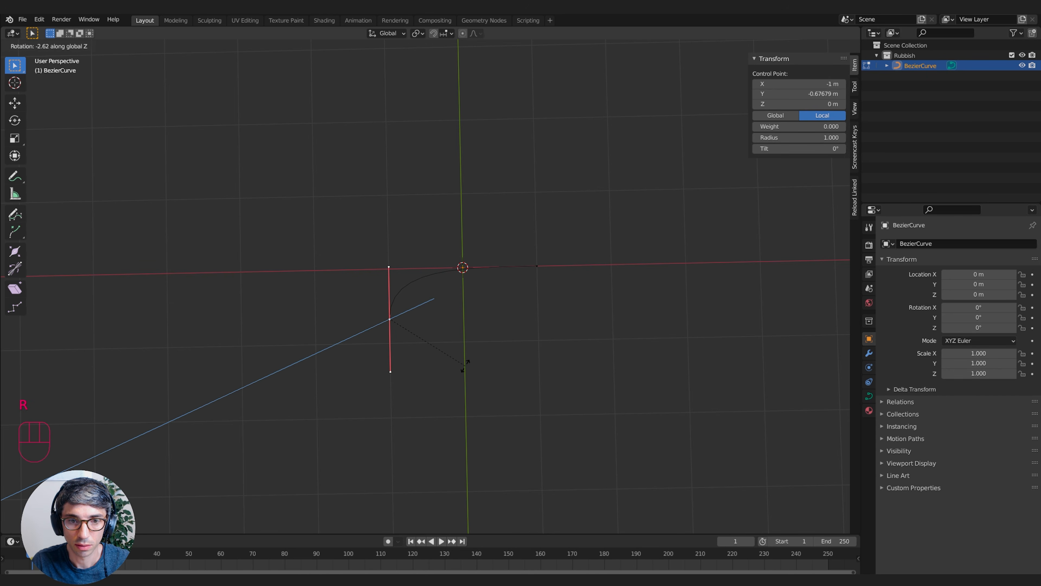
{"action": "left_click", "coordinate": [465, 365]}
Step: Scale the handles of the curve's control point at X 1 m and return to object mode
{"action": "left_click", "coordinate": [545, 242]}
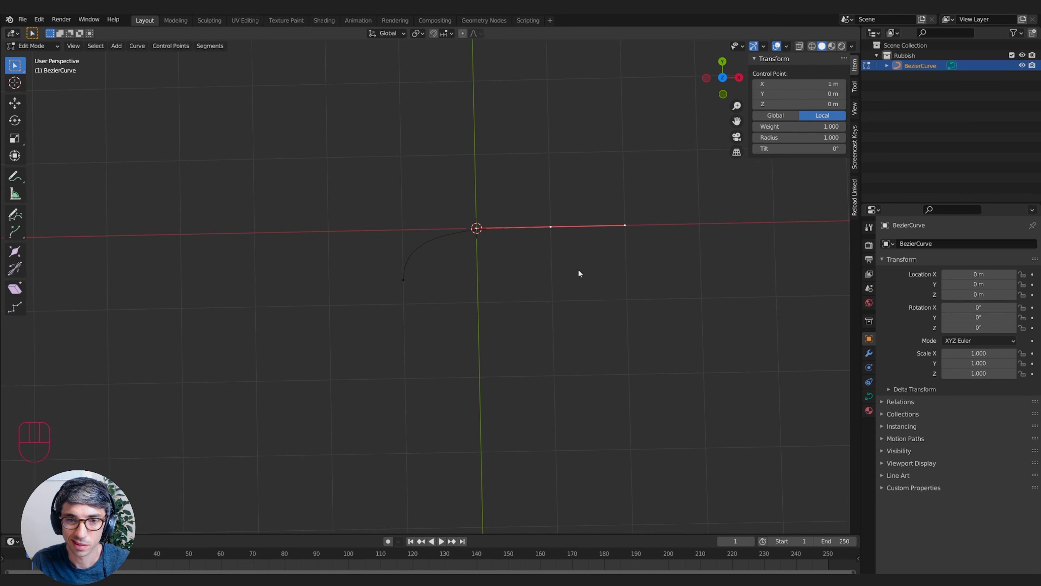
{"action": "middle_click_drag", "start_coordinate": [579, 270], "coordinate": [722, 337], "text": "shift"}
{"action": "key", "text": "s"}
{"action": "left_click", "coordinate": [502, 304]}
{"action": "key", "text": "Tab"}
Step: Thicken the curve into a pipe by giving it a round bevel with a depth of 0.08 m
{"action": "left_click", "coordinate": [869, 396]}
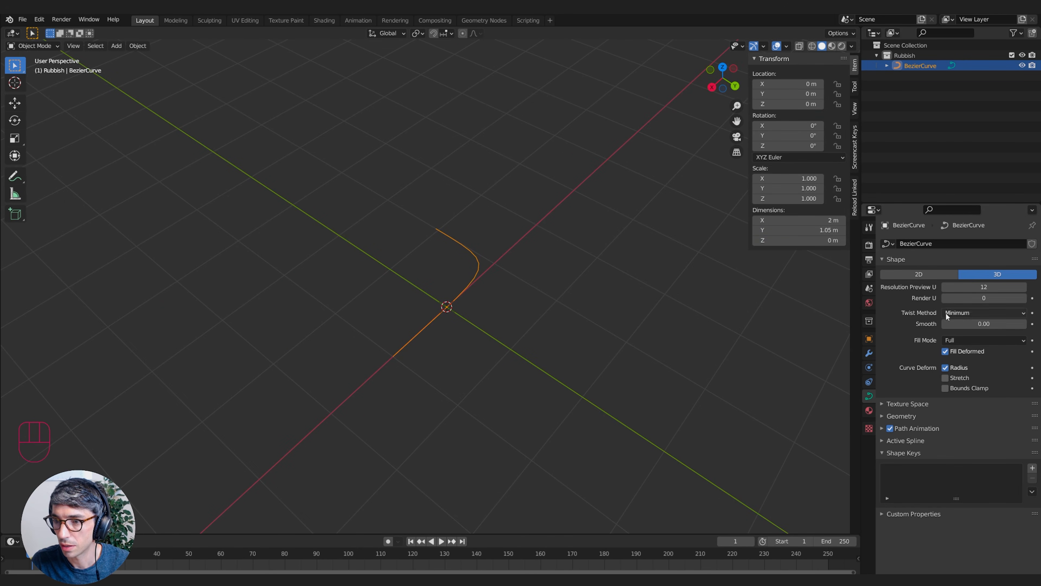
{"action": "left_click", "coordinate": [904, 416]}
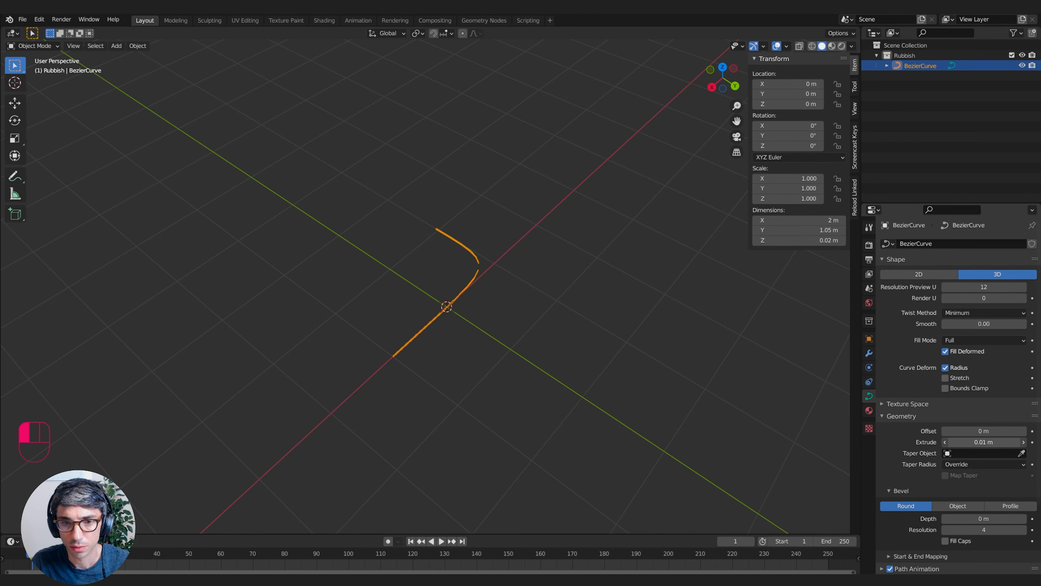
{"action": "left_click_drag", "start_coordinate": [984, 441], "coordinate": [986, 431]}
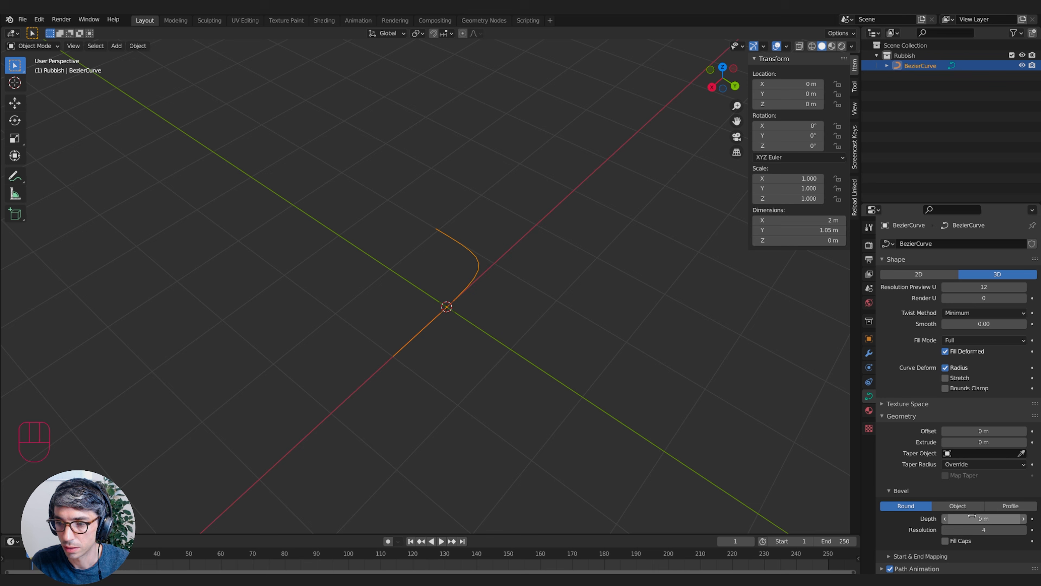
{"action": "left_click_drag", "start_coordinate": [984, 519], "coordinate": [1017, 519]}
Step: Convert the beveled curve to a mesh
{"action": "middle_click_drag", "start_coordinate": [430, 312], "coordinate": [564, 326]}
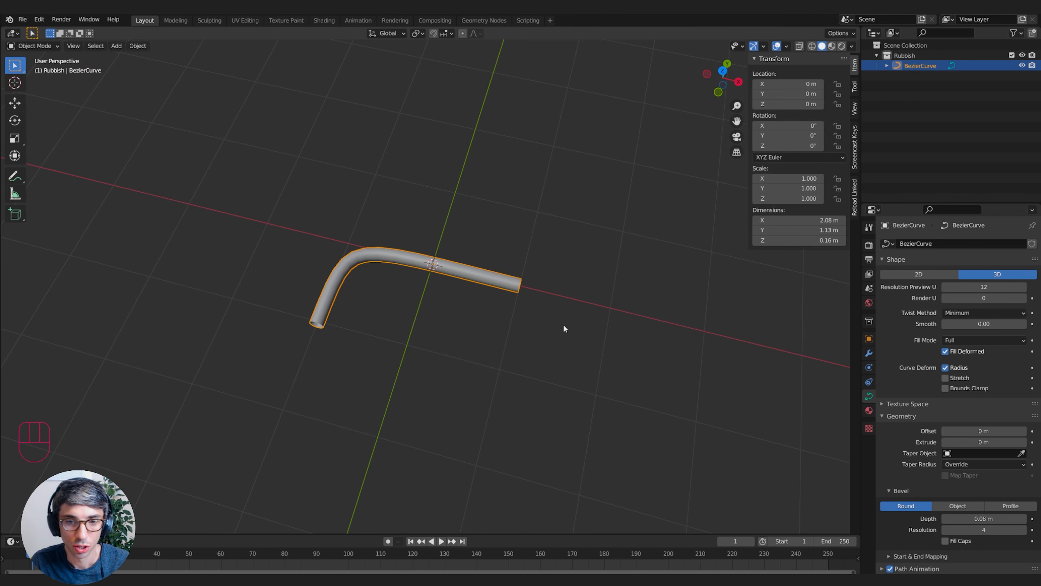
{"action": "key", "text": "F3"}
{"action": "type", "text": "conver"}
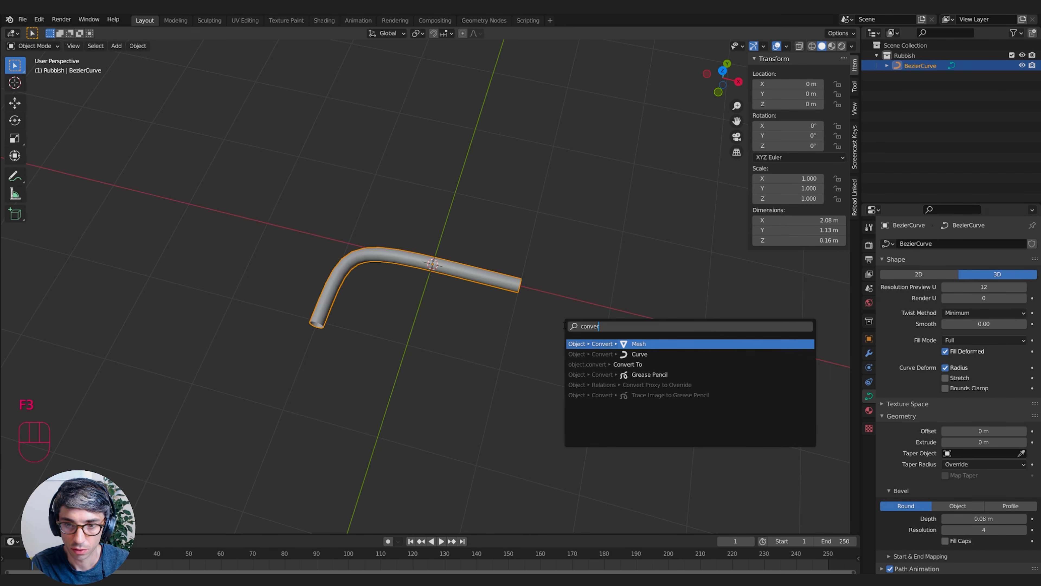
{"action": "key", "text": "Return"}
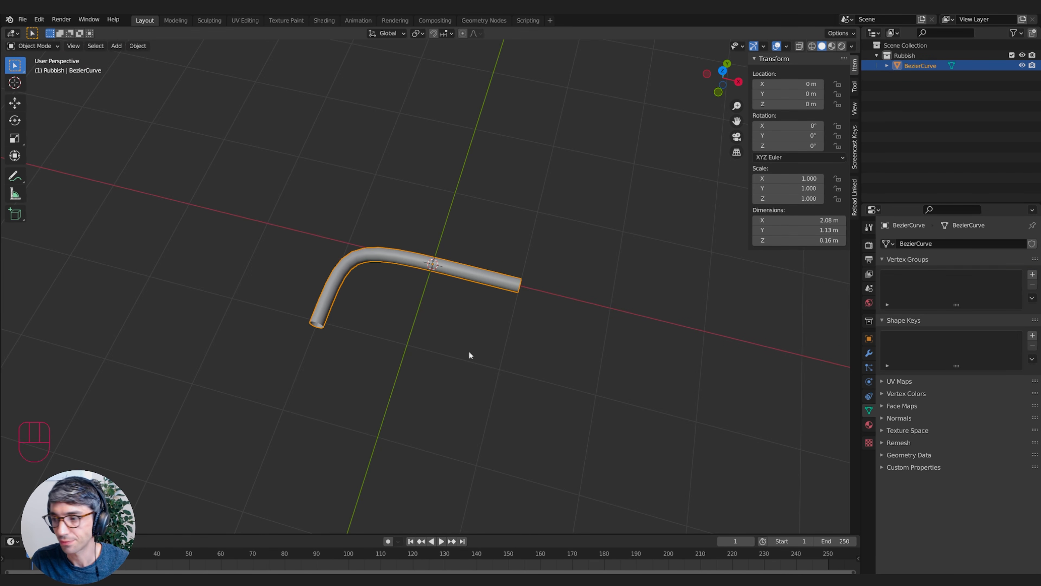
Step: In edit mode, extrude the edge loop at the pipe's straight end in place and scale it up by about 1.14
{"action": "key", "text": "Tab"}
{"action": "key", "text": "Tab"}
{"action": "key", "text": "Tab"}
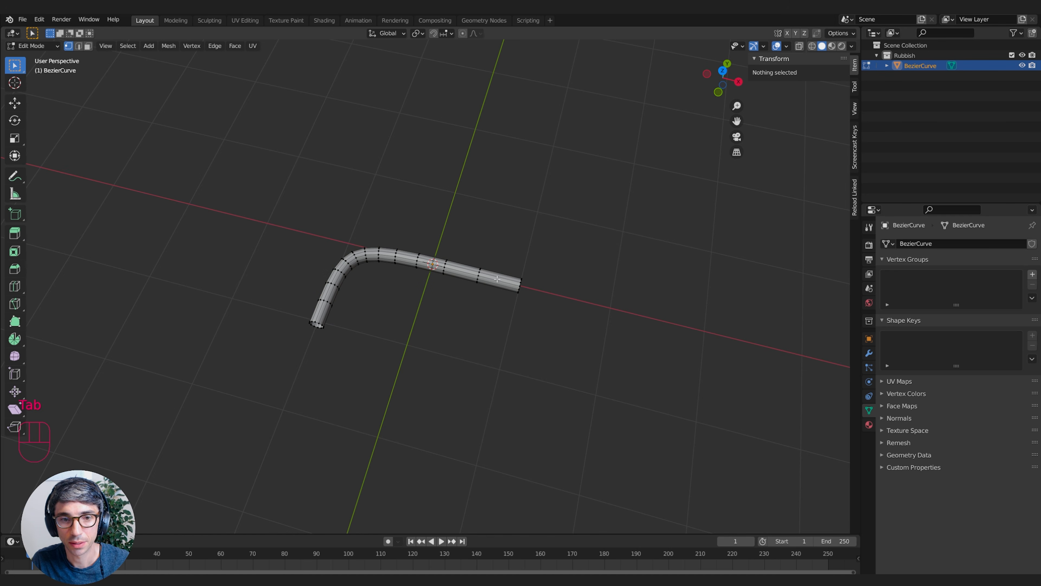
{"action": "middle_click_drag", "start_coordinate": [576, 264], "coordinate": [520, 255]}
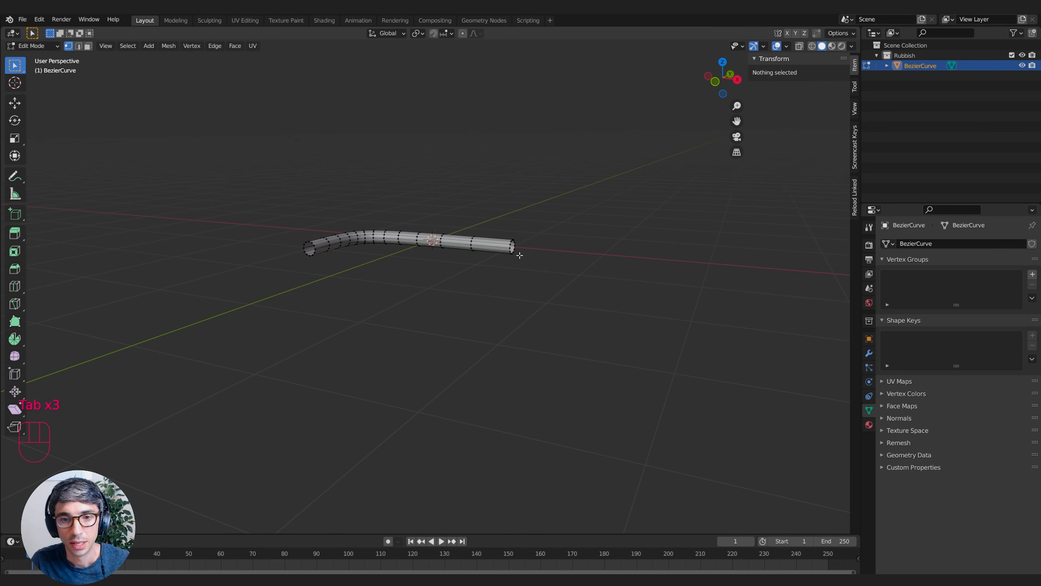
{"action": "left_click", "coordinate": [507, 251], "text": "alt"}
{"action": "scroll", "coordinate": [525, 252], "scroll_direction": "up", "scroll_amount": 4}
{"action": "left_click", "coordinate": [619, 197], "text": "alt"}
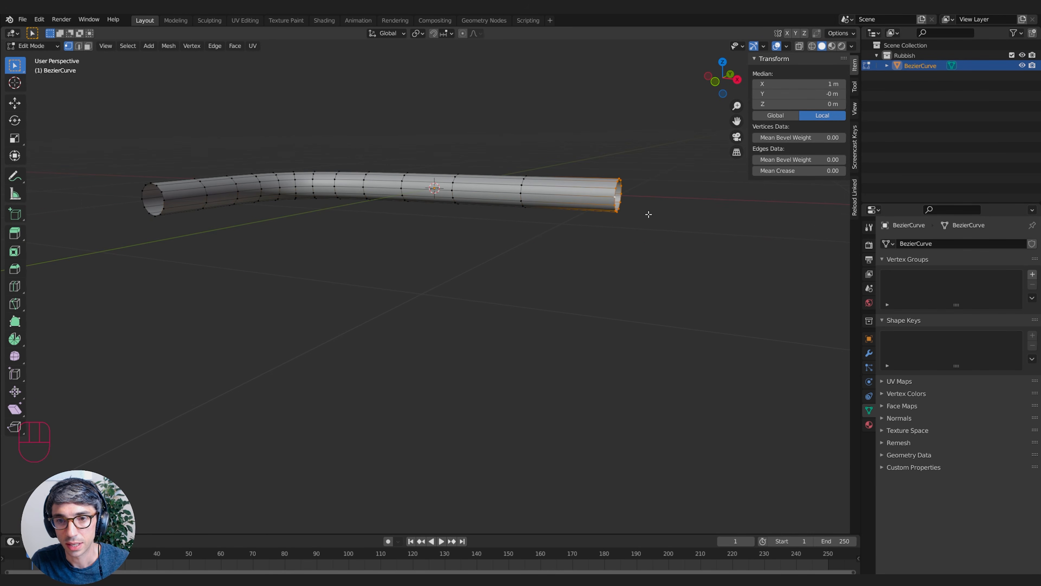
{"action": "middle_click_drag", "start_coordinate": [646, 214], "coordinate": [610, 267]}
{"action": "key", "text": "e"}
{"action": "right_click", "coordinate": [579, 286]}
{"action": "key", "text": "s"}
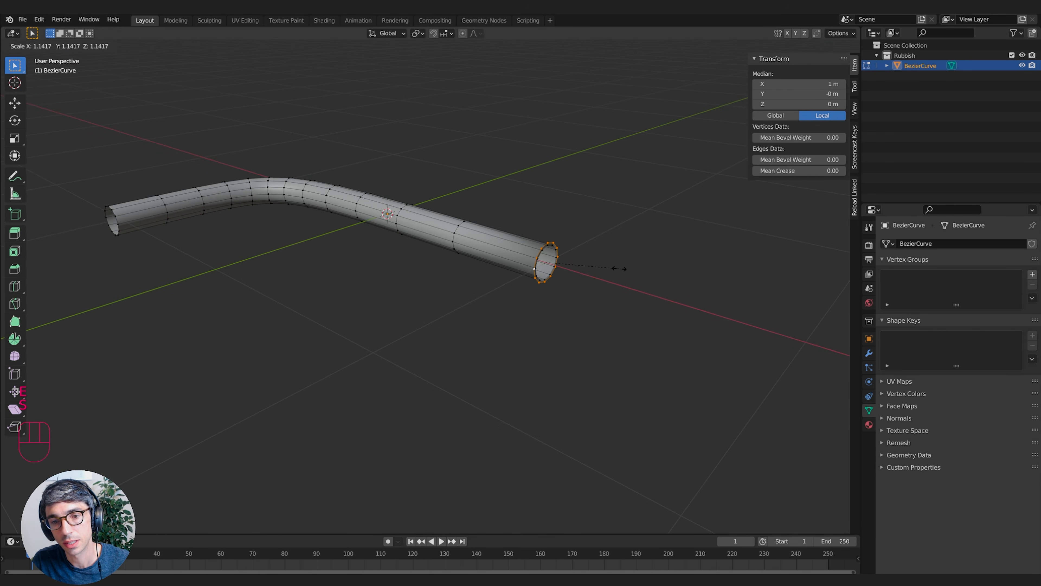
{"action": "left_click", "coordinate": [619, 268]}
Step: Extrude the enlarged end loop outward along X to about 1.07 m to form a collar
{"action": "key", "text": "e"}
{"action": "right_click", "coordinate": [619, 269]}
{"action": "key", "text": "g"}
{"action": "key", "text": "x"}
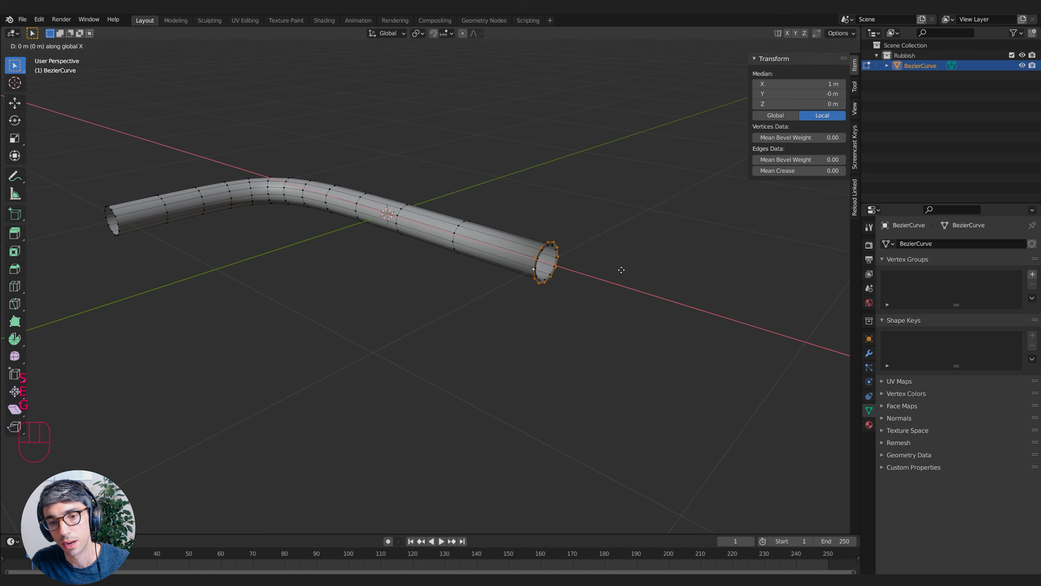
{"action": "left_click", "coordinate": [639, 279]}
{"action": "middle_click_drag", "start_coordinate": [640, 280], "coordinate": [667, 288]}
{"action": "key", "text": "g"}
{"action": "left_click", "coordinate": [696, 280]}
Step: Extrude the collar's outer loop in place and scale it inward to about 0.66 to form the rim
{"action": "key", "text": "e"}
{"action": "right_click", "coordinate": [693, 279]}
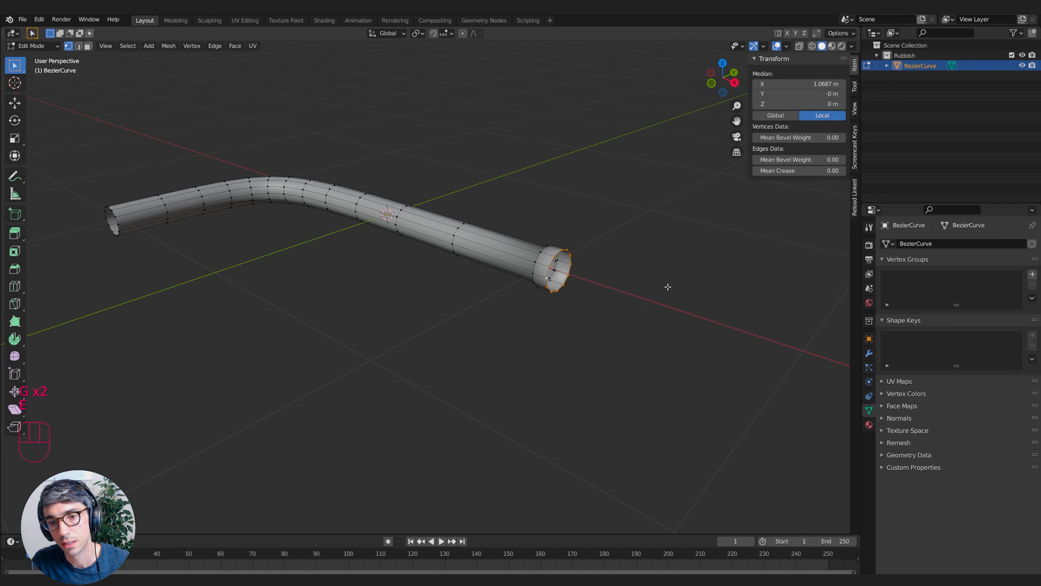
{"action": "key", "text": "s"}
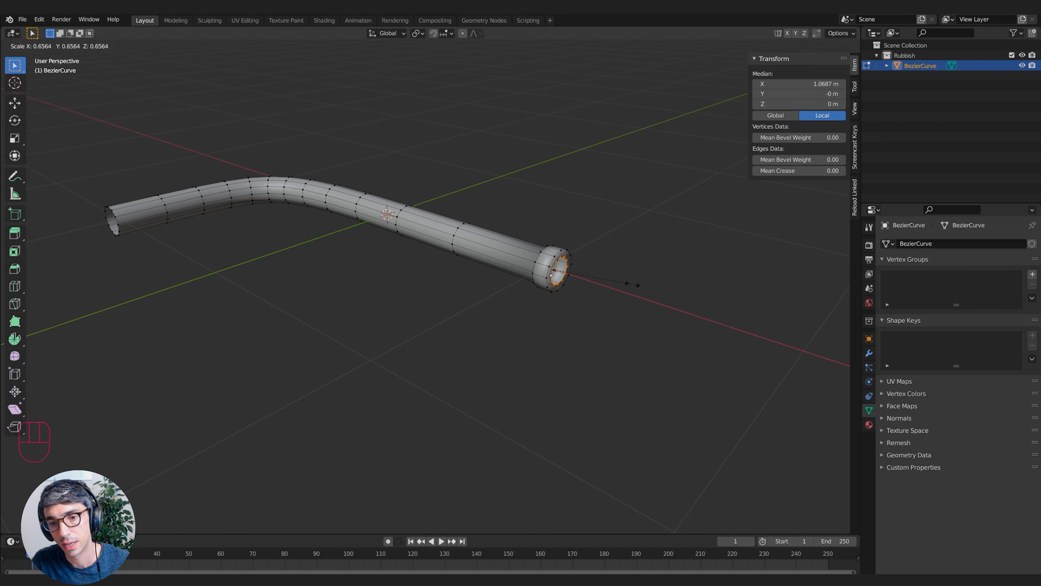
{"action": "left_click", "coordinate": [620, 283]}
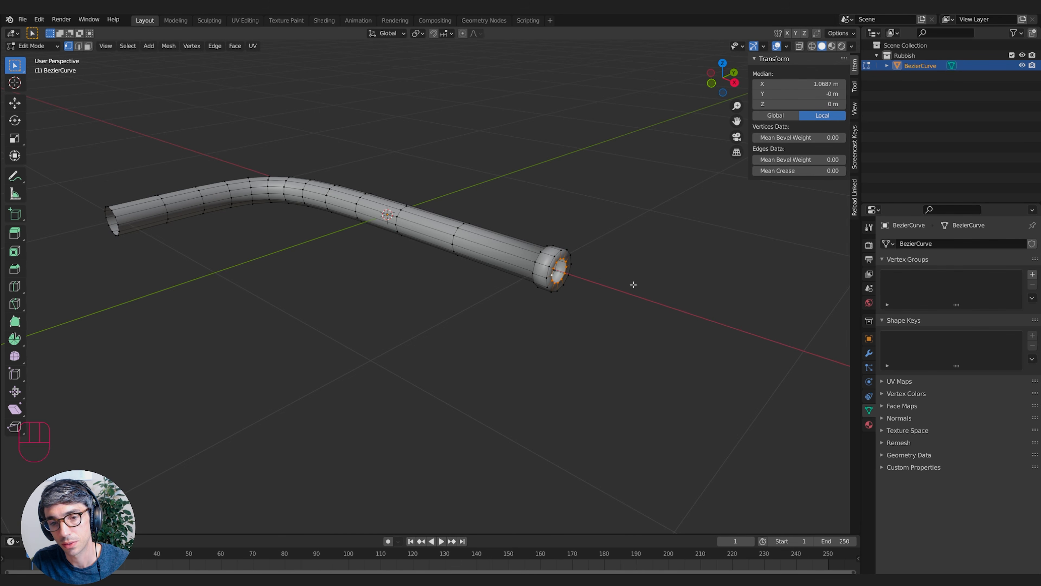
Step: Extrude the rim's inner loop back along X into the pipe, to about 0.61 m
{"action": "middle_click_drag", "start_coordinate": [632, 283], "coordinate": [572, 289]}
{"action": "key", "text": "g"}
{"action": "left_click", "coordinate": [662, 295]}
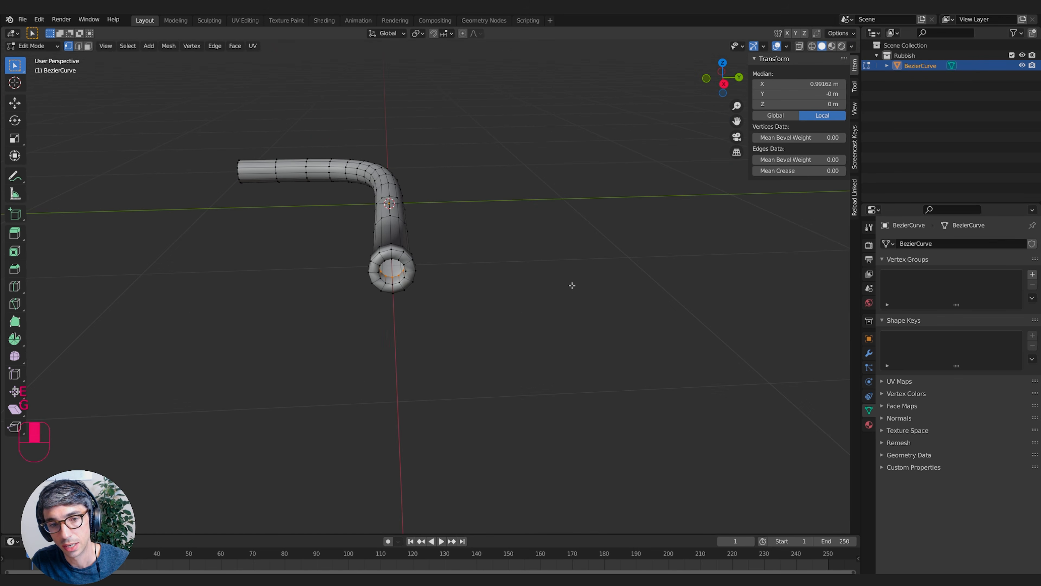
{"action": "key", "text": "g"}
{"action": "middle_click", "coordinate": [570, 286]}
{"action": "left_click", "coordinate": [510, 259]}
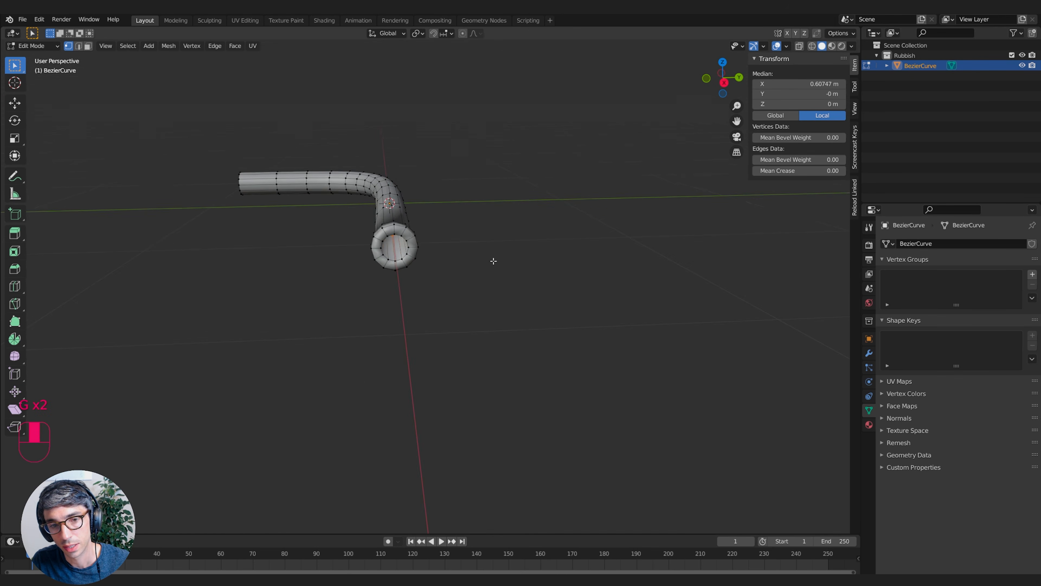
Step: Grow the selection from the inner rim loop to the whole collar and duplicate it in place
{"action": "middle_click_drag", "start_coordinate": [492, 260], "coordinate": [413, 238]}
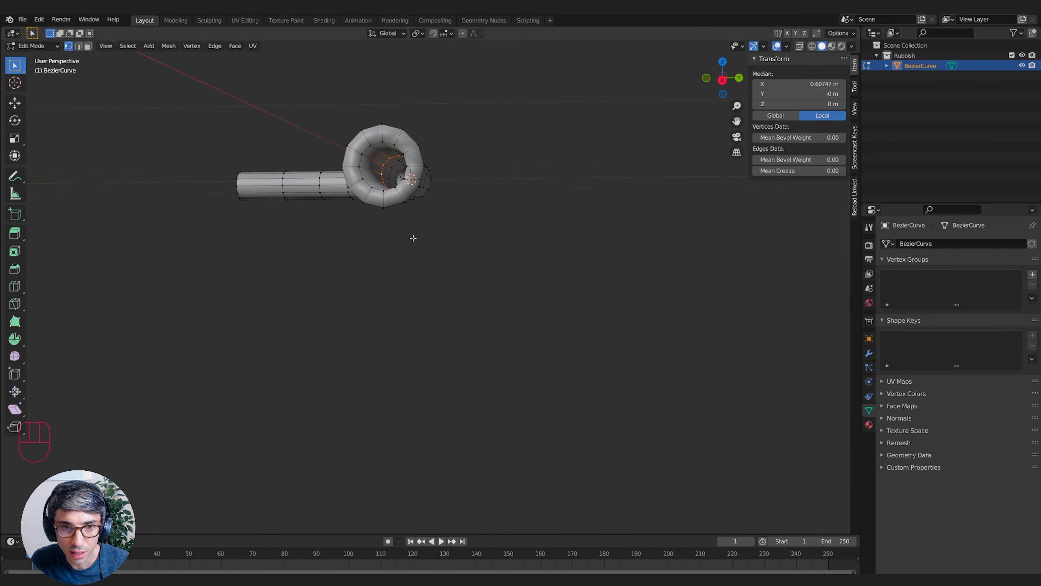
{"action": "middle_click_drag", "start_coordinate": [398, 203], "coordinate": [586, 283]}
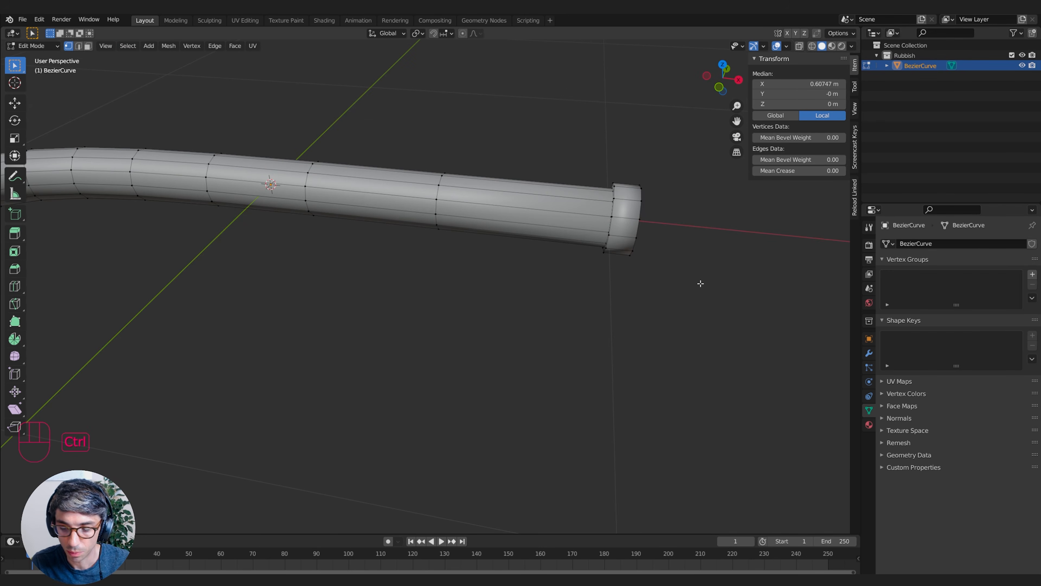
{"action": "key", "text": "ctrl+KP_Add"}
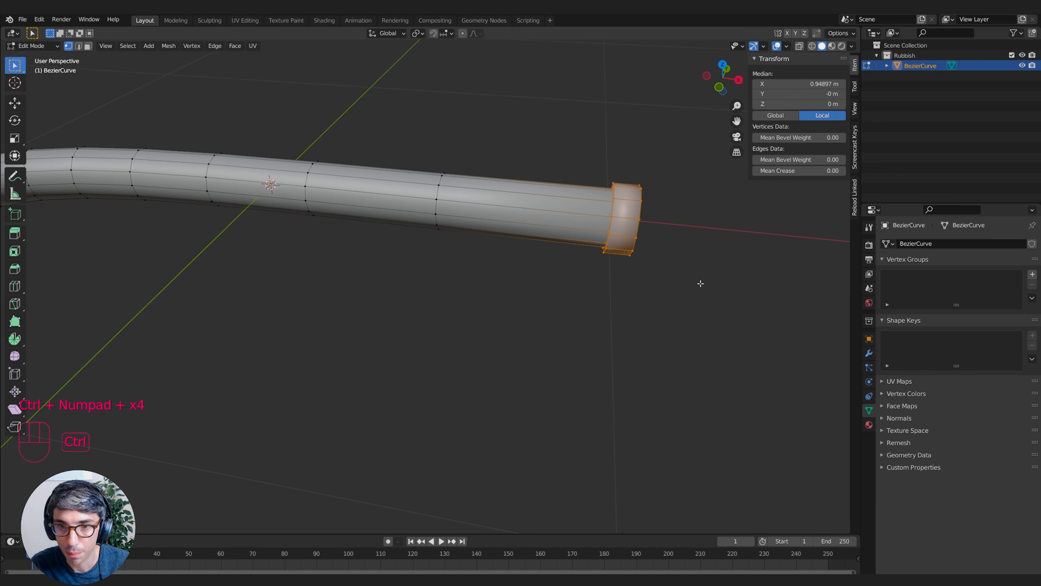
{"action": "middle_click_drag", "start_coordinate": [652, 283], "coordinate": [581, 186]}
{"action": "key", "text": "shift+d"}
{"action": "right_click", "coordinate": [581, 186]}
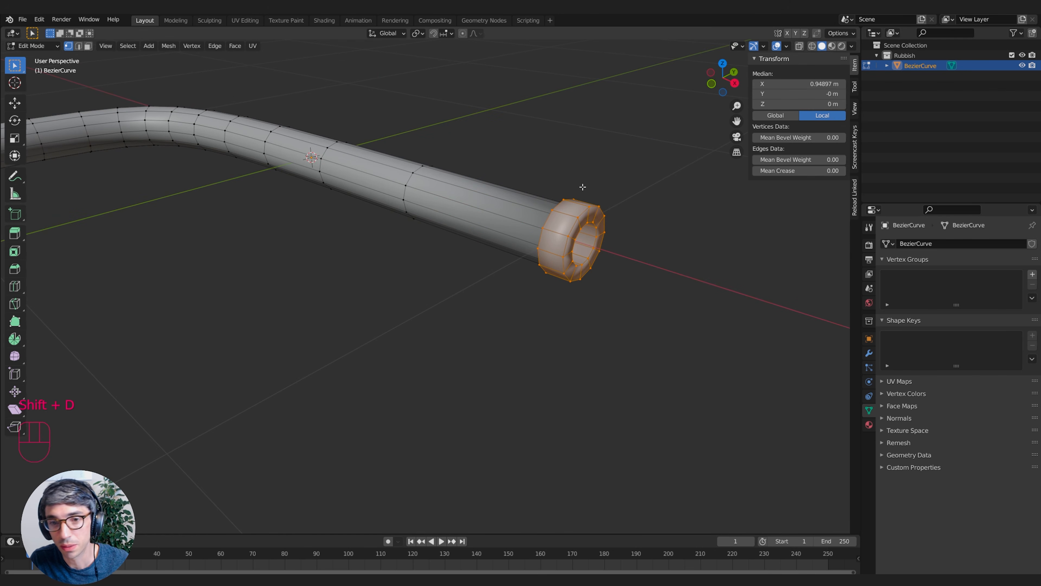
Step: Move the duplicated collar within the XY plane to about X -0.05 m, Y -1.3 m, clear of the pipe
{"action": "middle_click_drag", "start_coordinate": [430, 269], "coordinate": [739, 295], "text": "shift"}
{"action": "scroll", "coordinate": [699, 289], "scroll_direction": "down", "scroll_amount": 5}
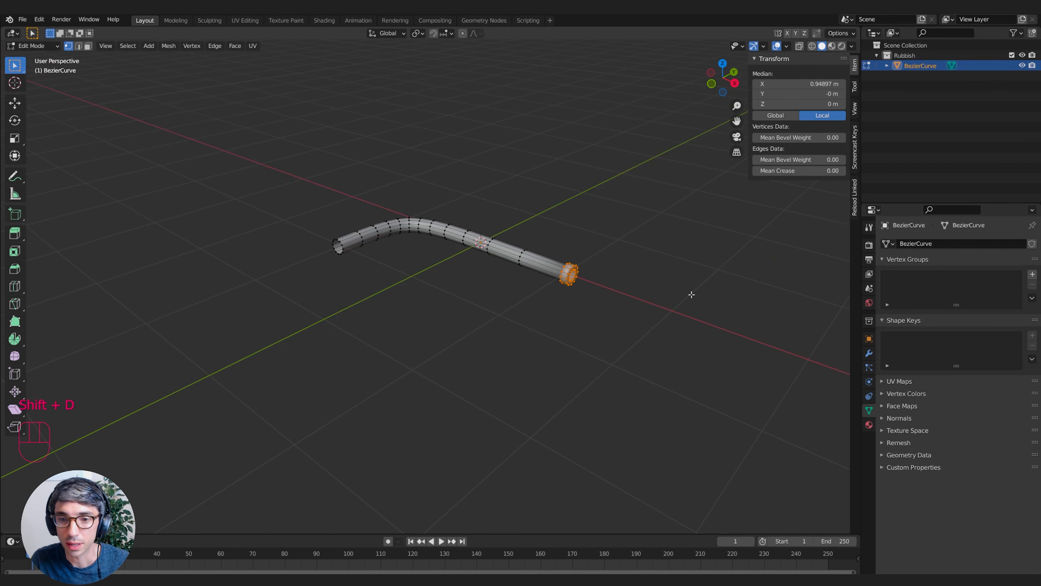
{"action": "key", "text": "g"}
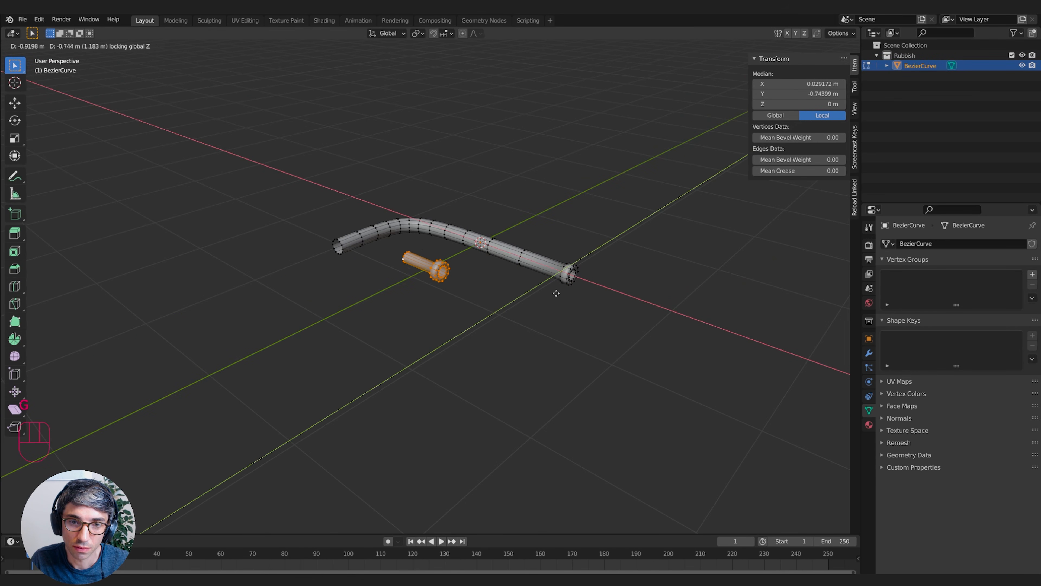
{"action": "left_click", "coordinate": [514, 309]}
Step: Rotate the duplicated collar about the Z axis until its open end faces the negative Y direction
{"action": "middle_click_drag", "start_coordinate": [514, 310], "coordinate": [558, 283]}
{"action": "key", "text": "r"}
{"action": "key", "text": "z"}
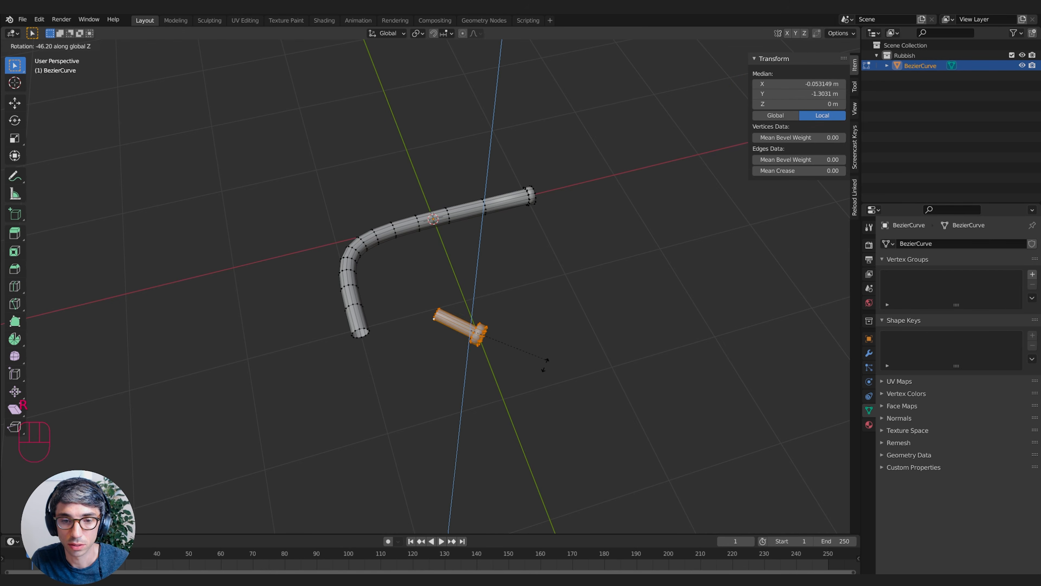
{"action": "key", "text": "Escape"}
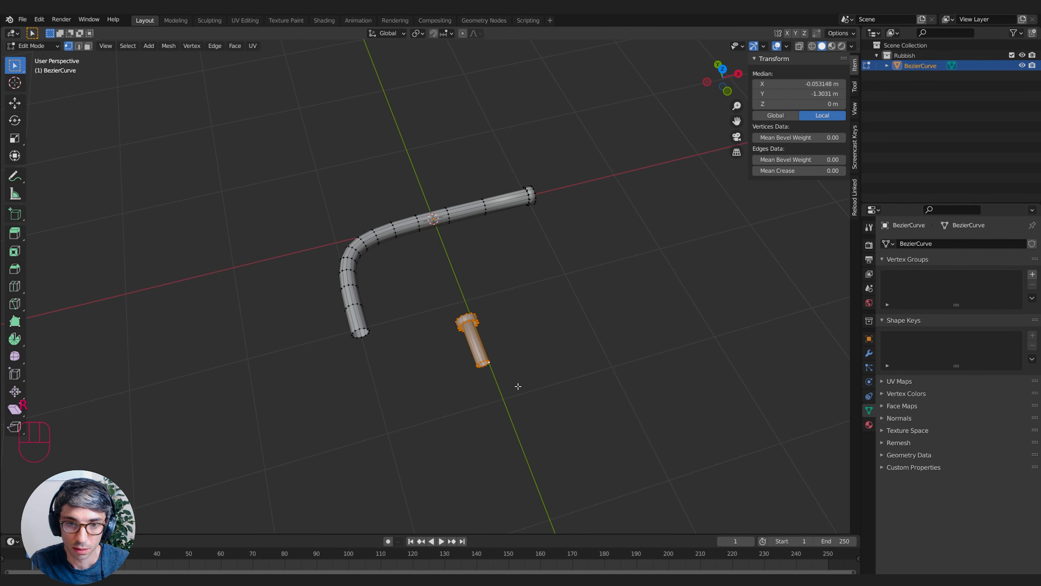
{"action": "type", "text": "rz"}
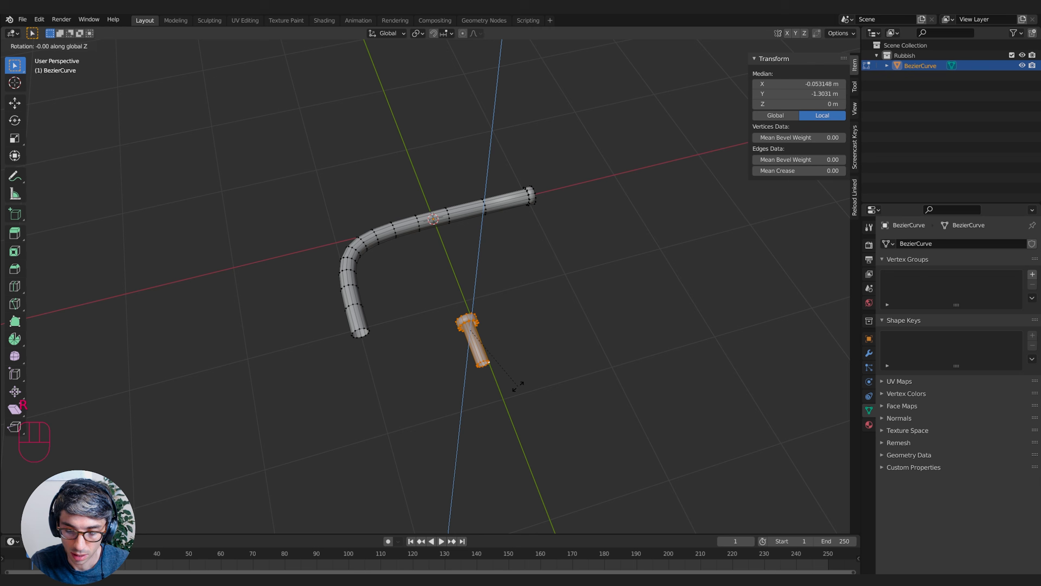
{"action": "type", "text": "18"}
{"action": "key", "text": "Return"}
Step: Move the duplicated collar along X to about -1 m and along Y to about -0.99 m, onto the pipe's other end
{"action": "middle_click_drag", "start_coordinate": [514, 386], "coordinate": [551, 286]}
{"action": "key", "text": "g"}
{"action": "key", "text": "x"}
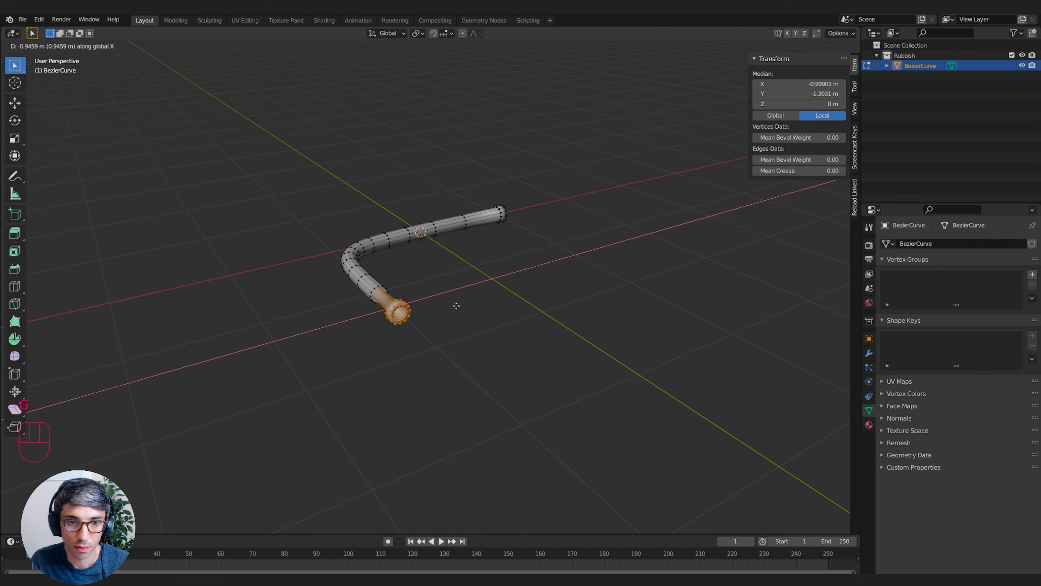
{"action": "key", "text": "Escape"}
{"action": "middle_click_drag", "start_coordinate": [456, 306], "coordinate": [697, 310]}
{"action": "key", "text": "g"}
{"action": "key", "text": "y"}
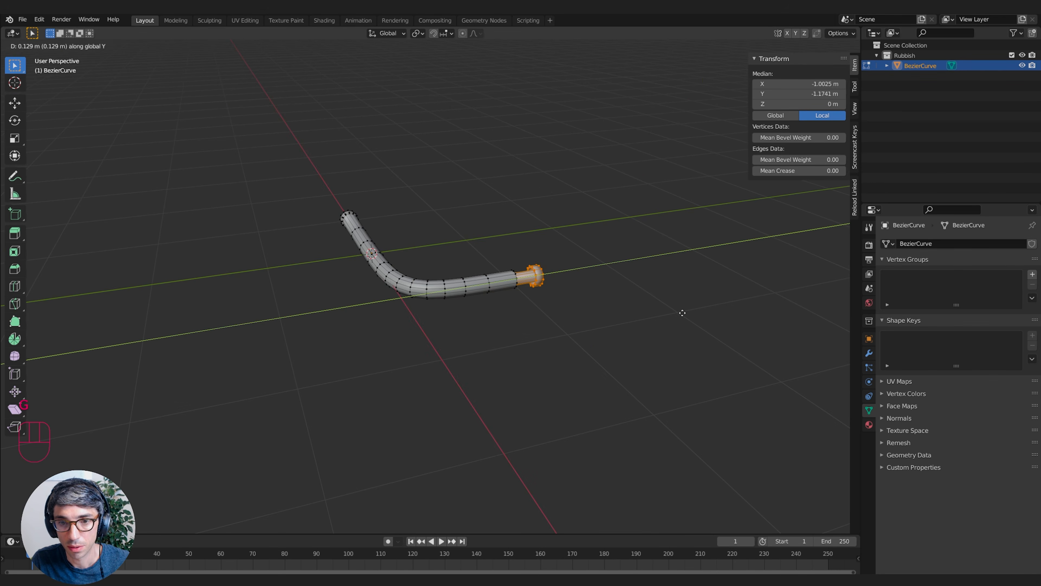
{"action": "left_click", "coordinate": [665, 313]}
Step: Fine-tune the duplicated collar's position along X to centre it on the pipe's end, and return to Object Mode
{"action": "scroll", "coordinate": [656, 303], "scroll_direction": "up", "scroll_amount": 8}
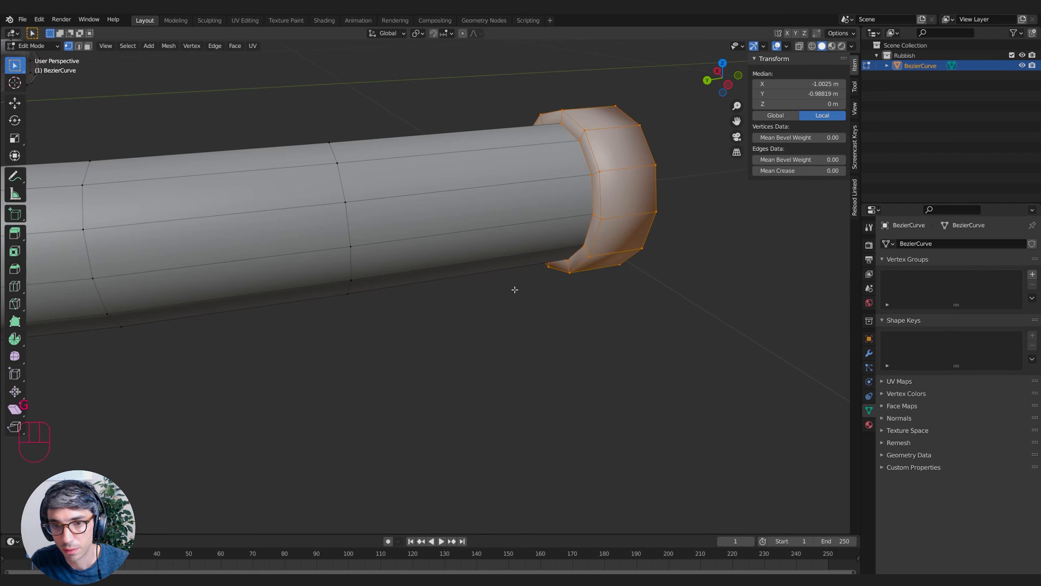
{"action": "middle_click_drag", "start_coordinate": [513, 288], "coordinate": [532, 332]}
{"action": "scroll", "coordinate": [640, 293], "scroll_direction": "down", "scroll_amount": 3}
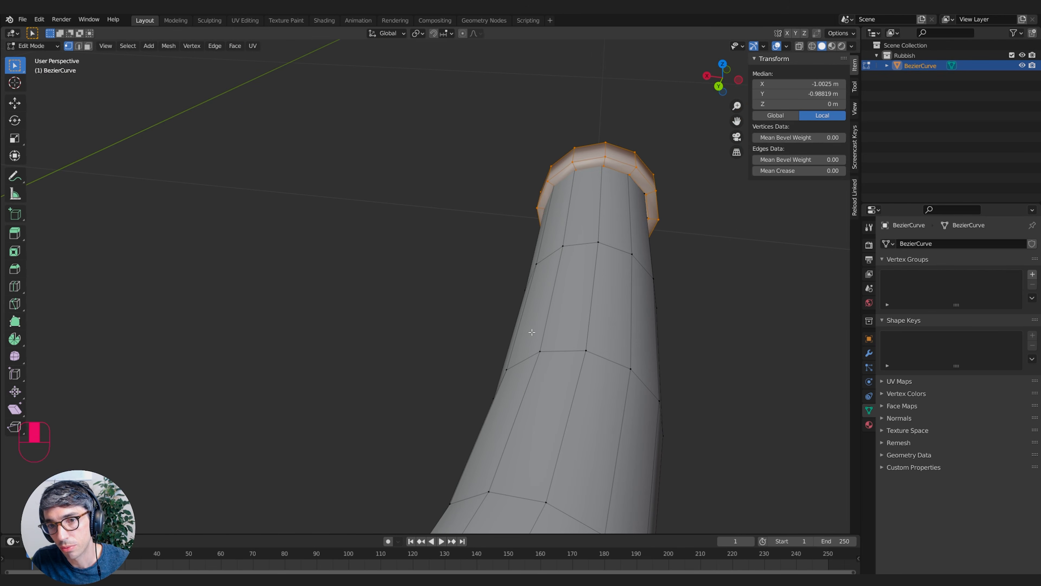
{"action": "key", "text": "g"}
{"action": "key", "text": "x"}
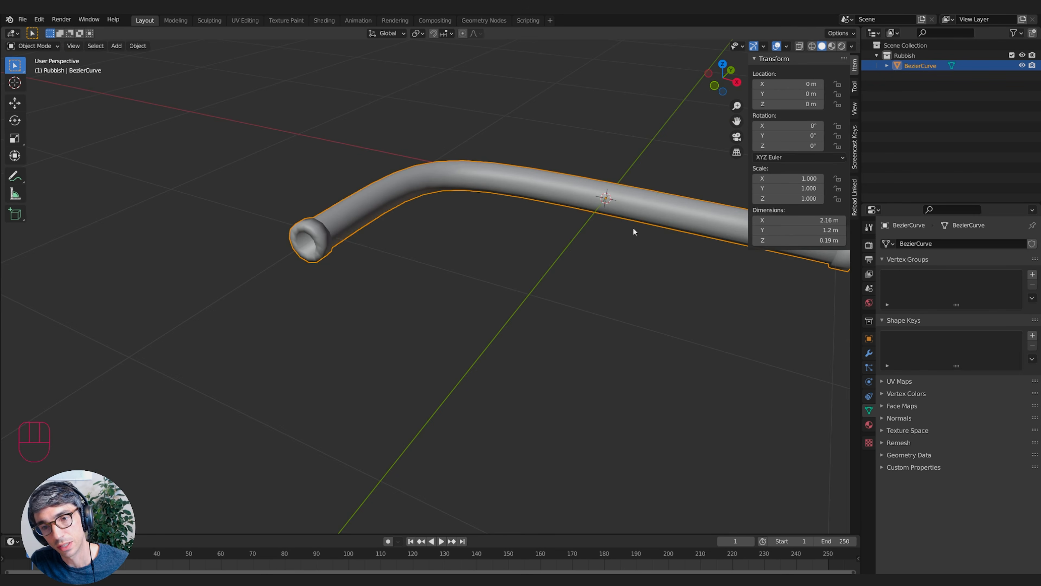
Step: Enable Auto Smooth for the pipe's normals and set its angle to 45°
{"action": "middle_click_drag", "start_coordinate": [633, 227], "coordinate": [550, 242]}
{"action": "middle_click_drag", "start_coordinate": [549, 242], "coordinate": [482, 322], "text": "shift"}
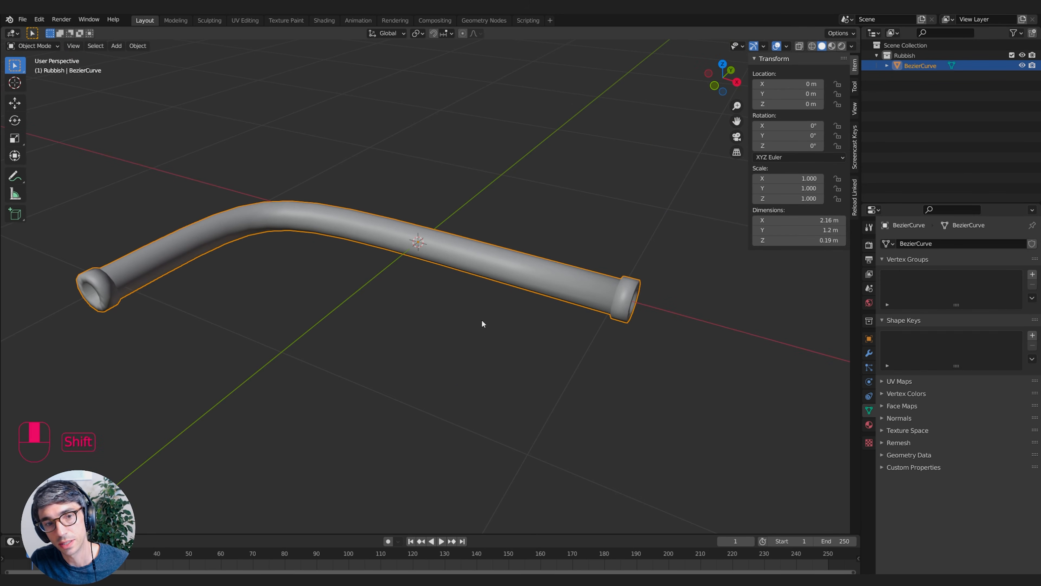
{"action": "middle_click_drag", "start_coordinate": [578, 292], "coordinate": [556, 257]}
{"action": "middle_click_drag", "start_coordinate": [651, 288], "coordinate": [623, 314]}
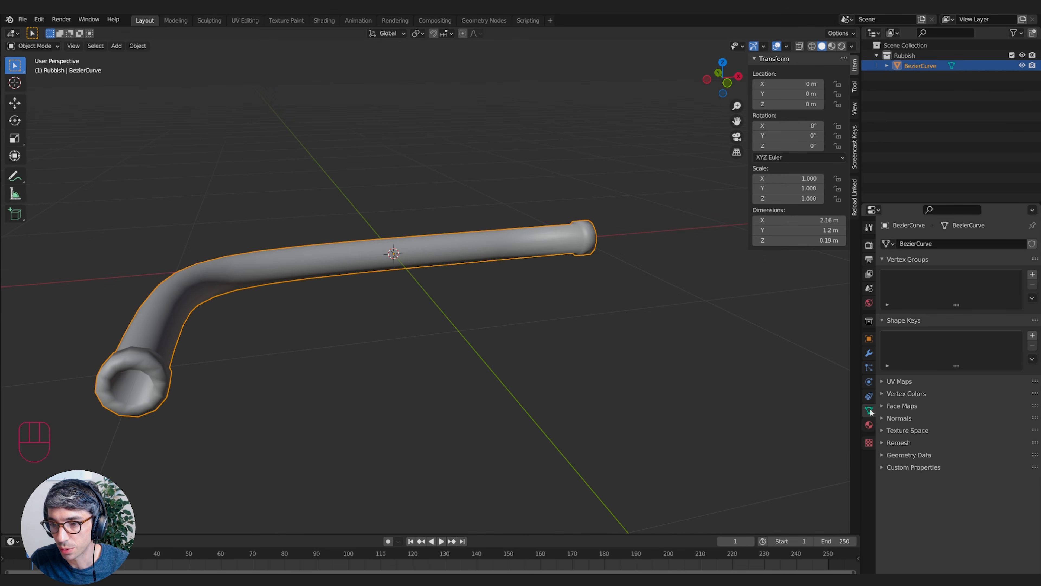
{"action": "left_click", "coordinate": [887, 418]}
{"action": "left_click", "coordinate": [946, 433]}
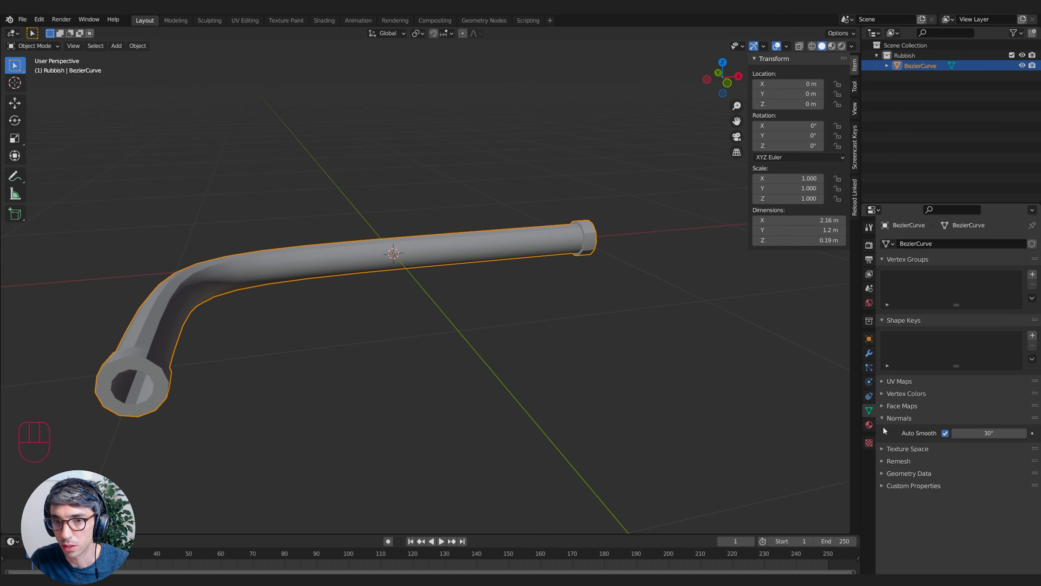
{"action": "mouse_move", "coordinate": [615, 329]}
{"action": "middle_mouse_down"}
{"action": "mouse_move", "coordinate": [541, 314]}
{"action": "mouse_move", "coordinate": [691, 314]}
{"action": "mouse_move", "coordinate": [639, 327]}
{"action": "middle_mouse_up"}
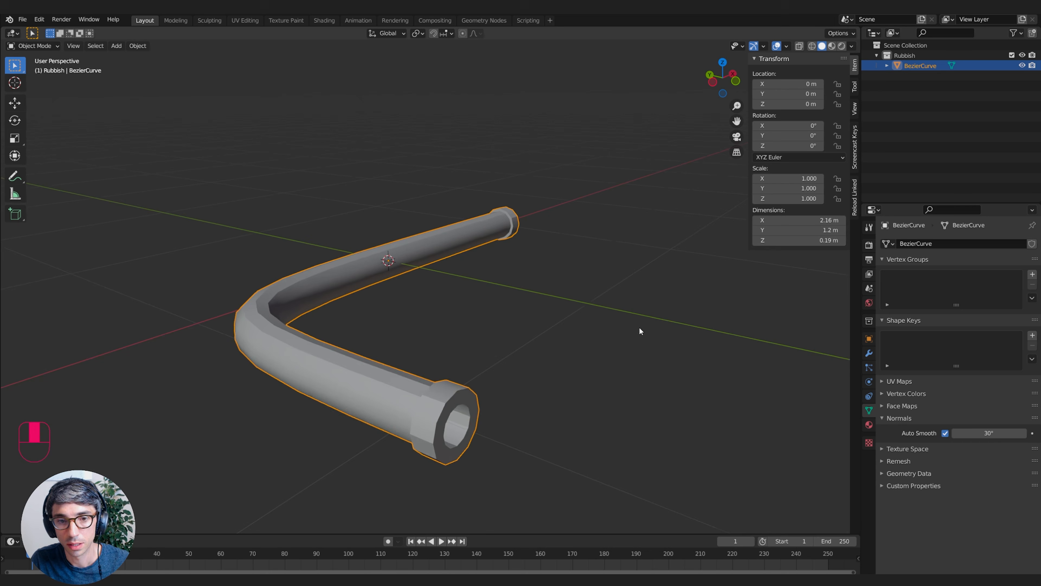
{"action": "left_click_drag", "start_coordinate": [989, 433], "coordinate": [992, 433]}
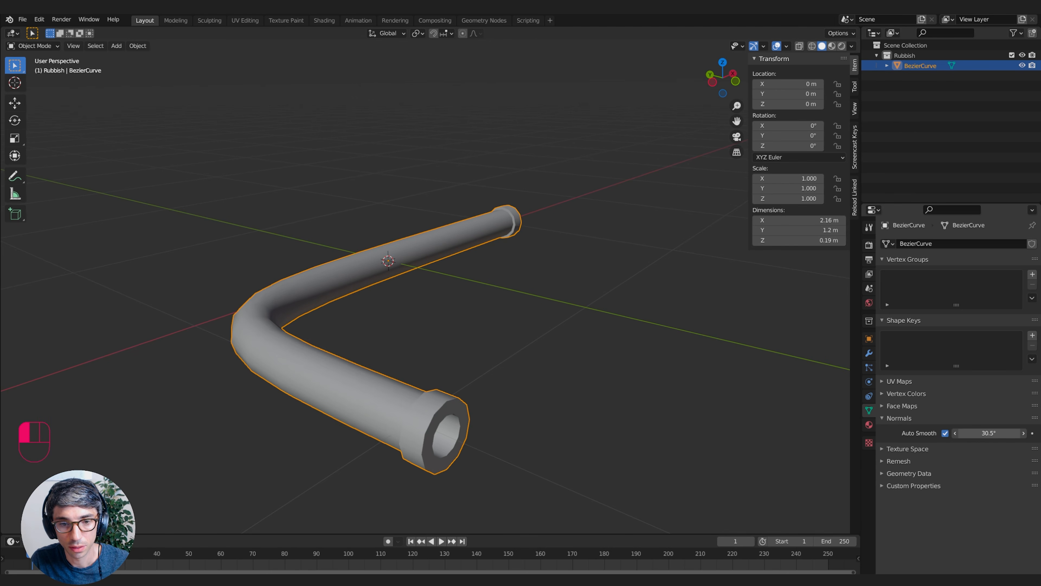
{"action": "left_click", "coordinate": [1005, 431]}
{"action": "type", "text": "4"}
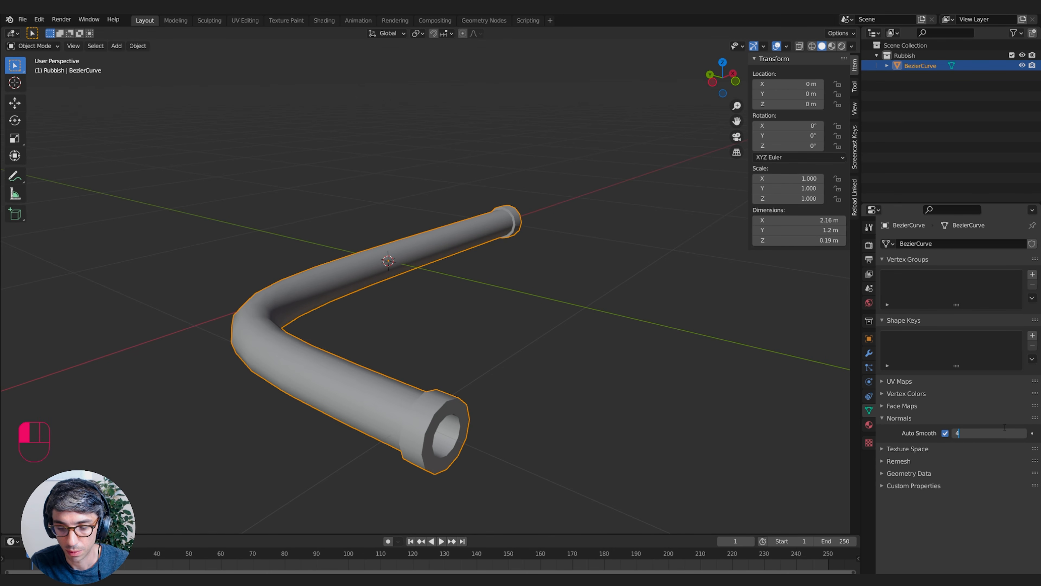
{"action": "type", "text": "5"}
{"action": "key", "text": "Return"}
Step: In edit mode with X-ray and proportional editing on, select the pipe's short end section and rotate it to change the bend
{"action": "middle_click_drag", "start_coordinate": [529, 312], "coordinate": [571, 280]}
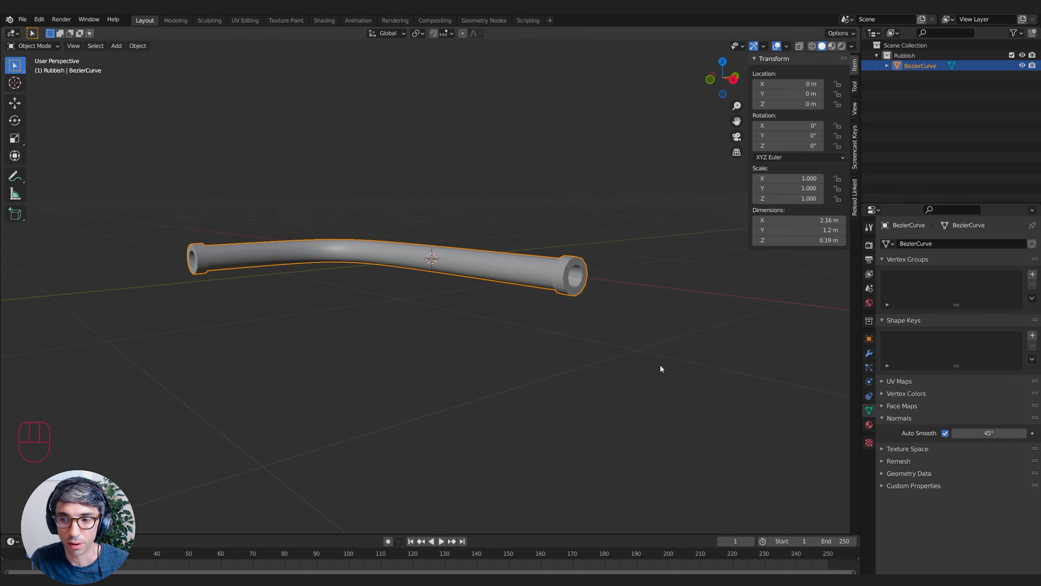
{"action": "middle_click_drag", "start_coordinate": [660, 365], "coordinate": [349, 297]}
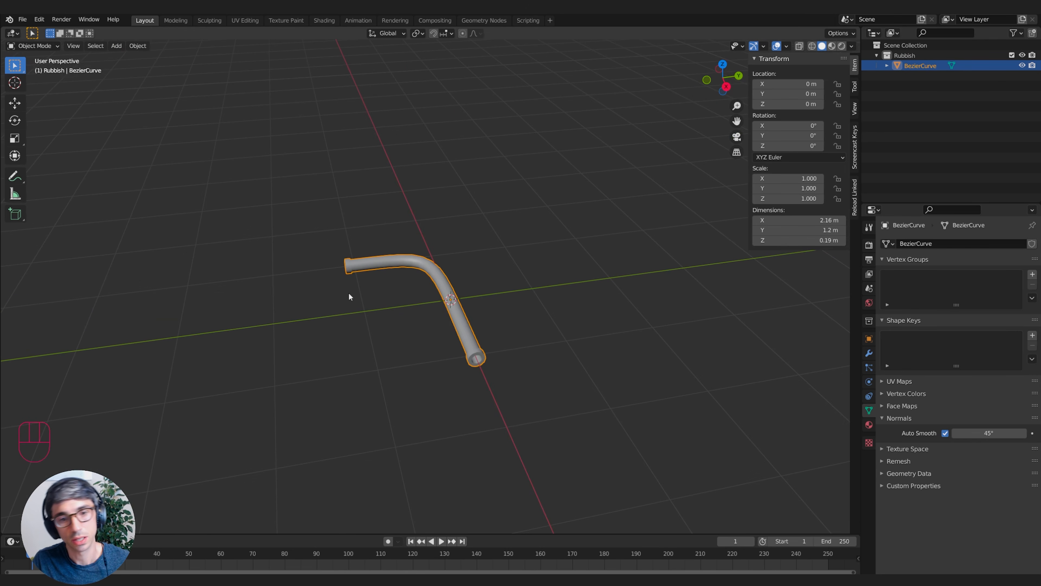
{"action": "key", "text": "Tab"}
{"action": "middle_click_drag", "start_coordinate": [415, 297], "coordinate": [378, 325]}
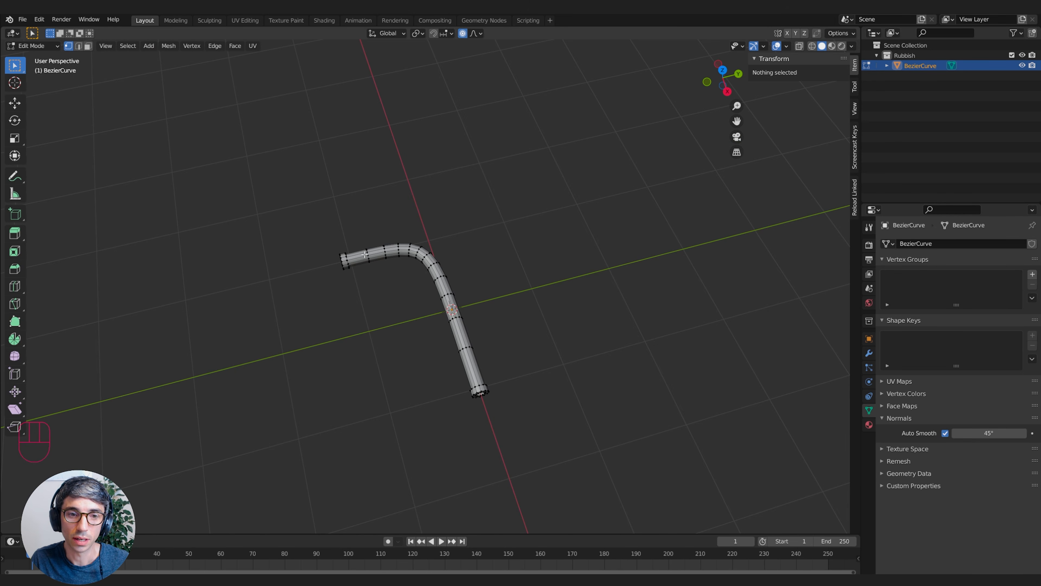
{"action": "middle_click_drag", "start_coordinate": [365, 255], "coordinate": [337, 272]}
{"action": "key", "text": "b"}
{"action": "left_click_drag", "start_coordinate": [315, 208], "coordinate": [401, 276]}
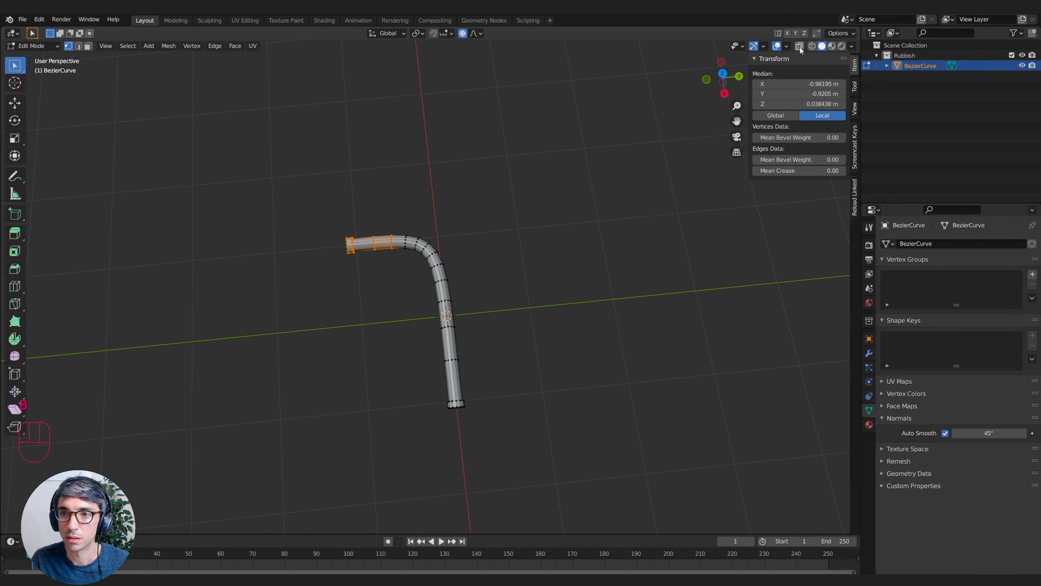
{"action": "left_click", "coordinate": [800, 46]}
{"action": "key", "text": "b"}
{"action": "left_click_drag", "start_coordinate": [262, 186], "coordinate": [400, 271]}
{"action": "middle_click_drag", "start_coordinate": [399, 271], "coordinate": [407, 264]}
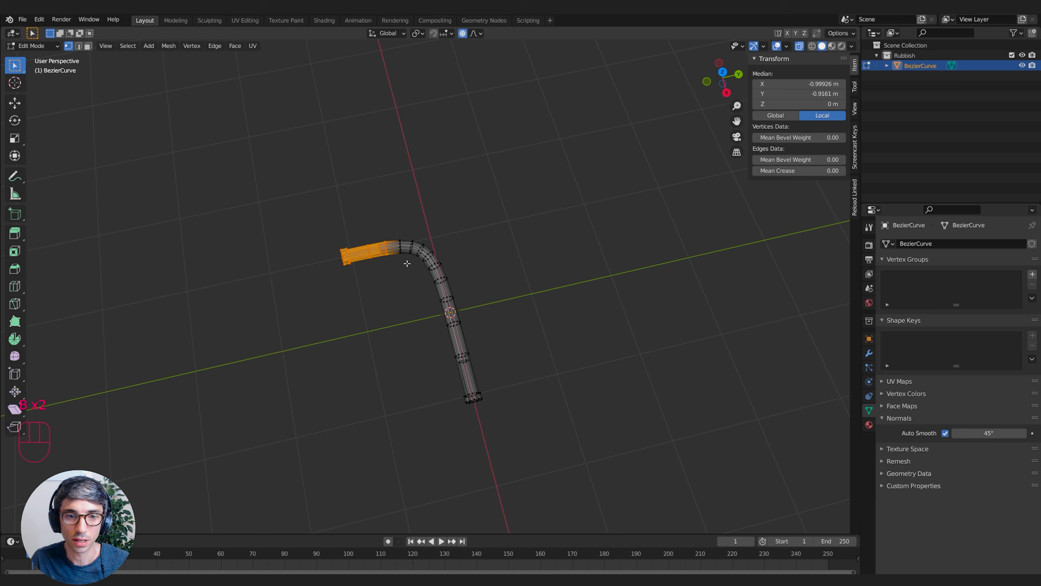
{"action": "key", "text": "r"}
{"action": "scroll", "coordinate": [430, 287], "scroll_direction": "up", "scroll_amount": 4}
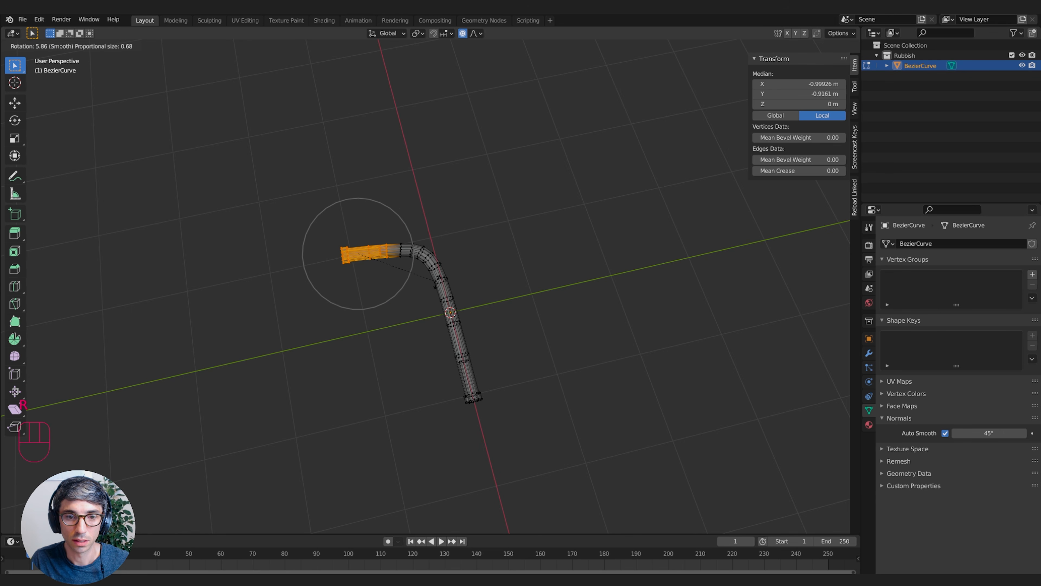
{"action": "left_click", "coordinate": [423, 288]}
Step: From a side view, rotate the pipe's short end again with proportional editing to bend it vertically, and leave edit mode
{"action": "middle_click_drag", "start_coordinate": [416, 276], "coordinate": [385, 149]}
{"action": "key", "text": "r"}
{"action": "left_click", "coordinate": [407, 246]}
{"action": "key", "text": "Tab"}
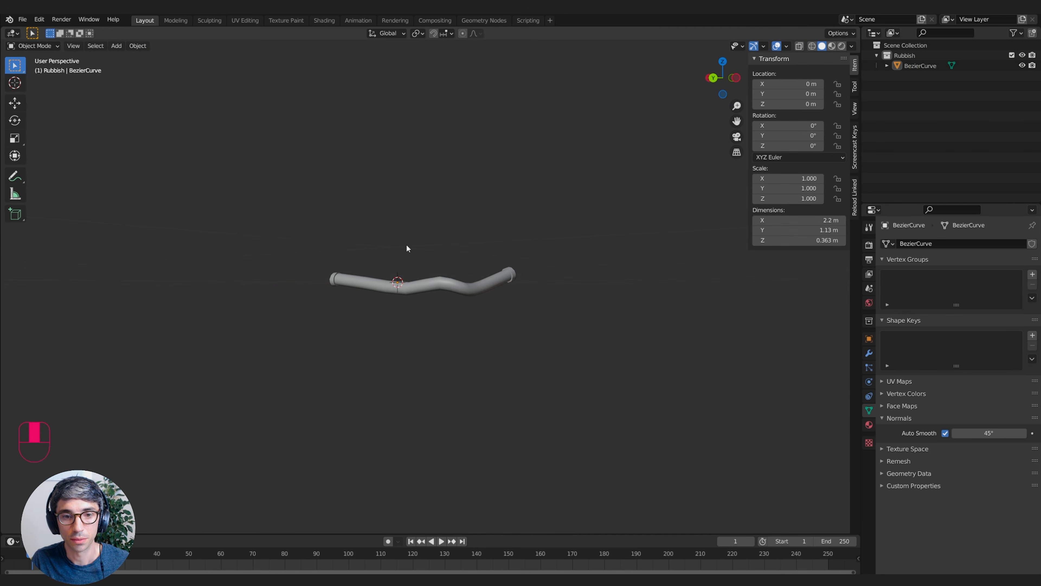
Step: Move the bent pipe along Y to about 2.71 m to clear the world origin
{"action": "middle_click_drag", "start_coordinate": [406, 245], "coordinate": [497, 301]}
{"action": "key", "text": "g"}
{"action": "key", "text": "y"}
{"action": "left_click", "coordinate": [492, 306]}
Step: Add a mesh plane at the world origin and scale it up to roughly the length of the bent pipe
{"action": "key", "text": "shift+a"}
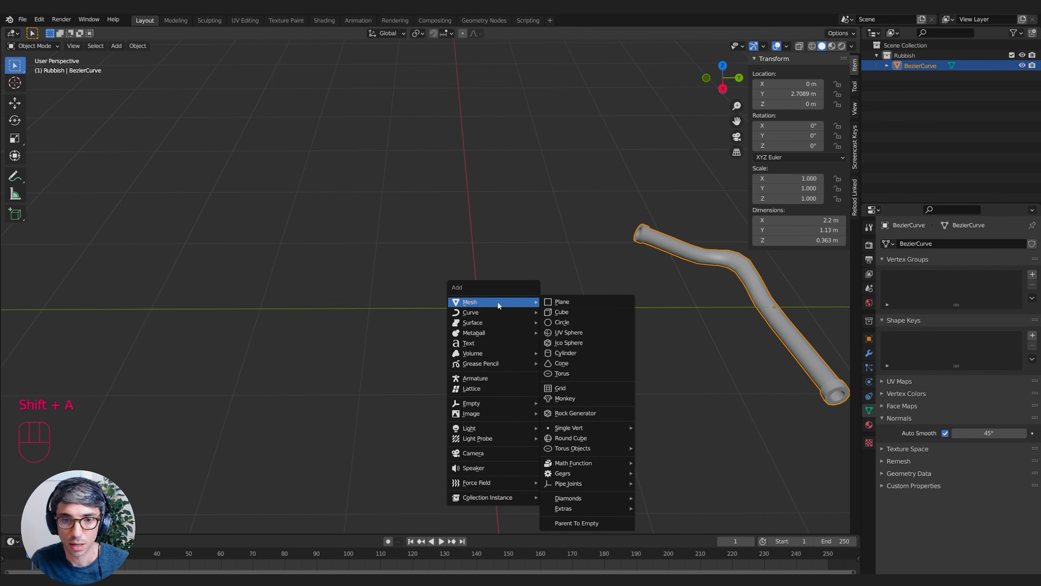
{"action": "left_click", "coordinate": [584, 302]}
{"action": "middle_click_drag", "start_coordinate": [535, 311], "coordinate": [634, 372]}
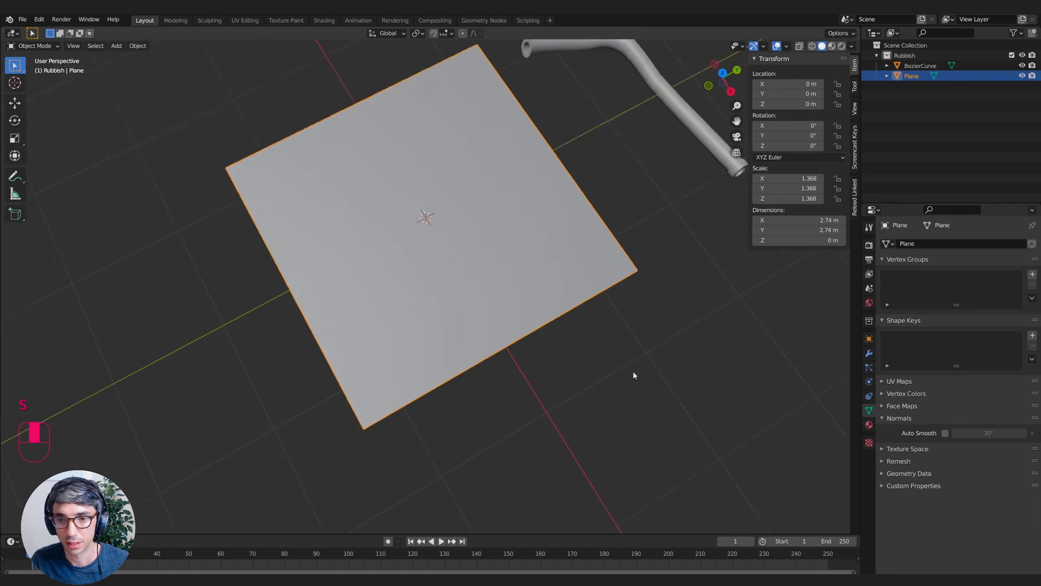
{"action": "key", "text": "s"}
{"action": "key", "text": "s"}
{"action": "left_click", "coordinate": [582, 308]}
Step: In edit mode, add 10 evenly spaced parallel loop cuts across the plane, running along X
{"action": "middle_click_drag", "start_coordinate": [582, 308], "coordinate": [459, 212]}
{"action": "key", "text": "Tab"}
{"action": "key", "text": "ctrl+r"}
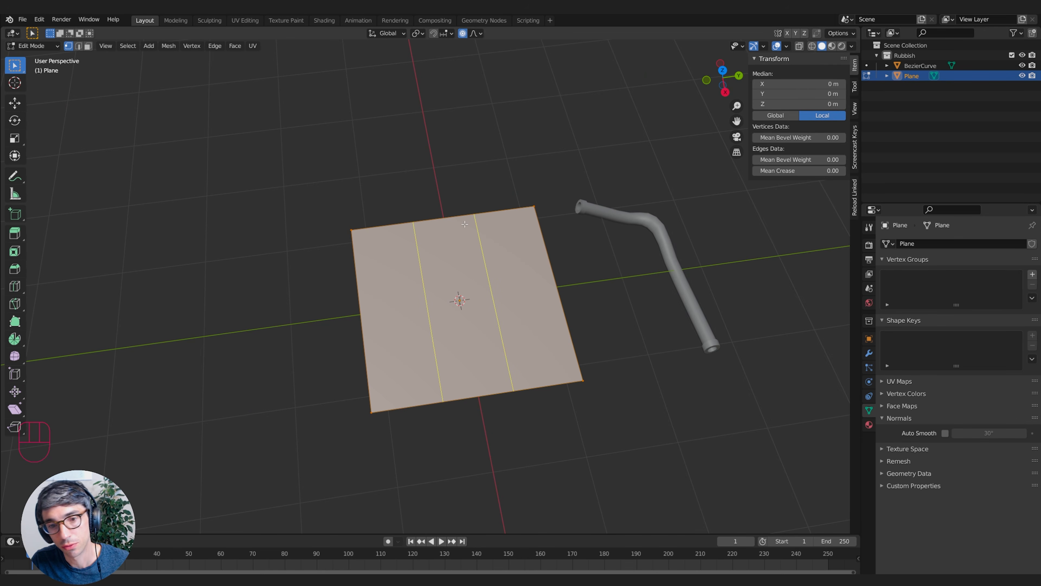
{"action": "scroll", "coordinate": [464, 224], "scroll_direction": "up", "scroll_amount": 4}
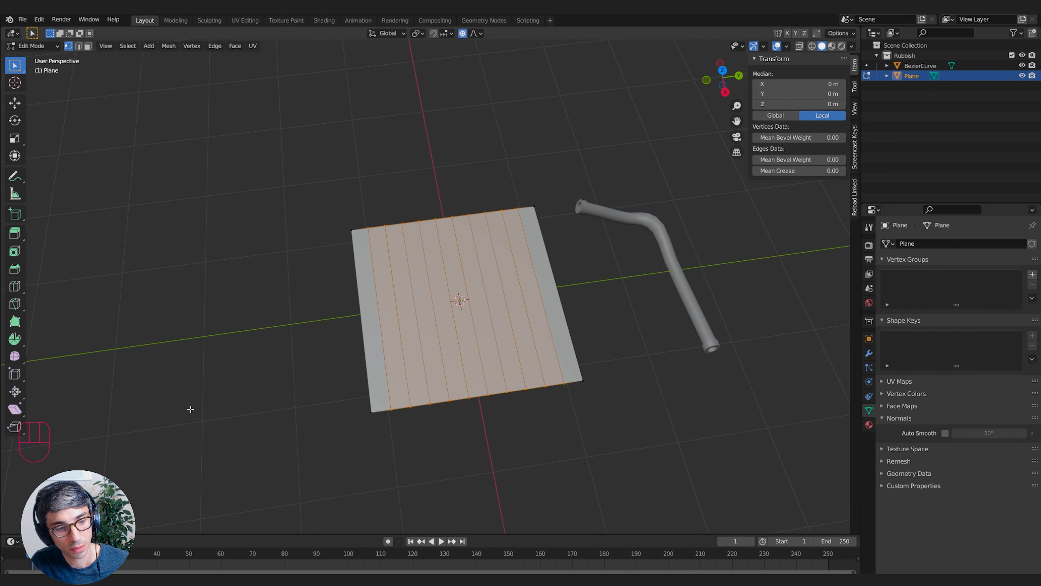
{"action": "left_click", "coordinate": [51, 526]}
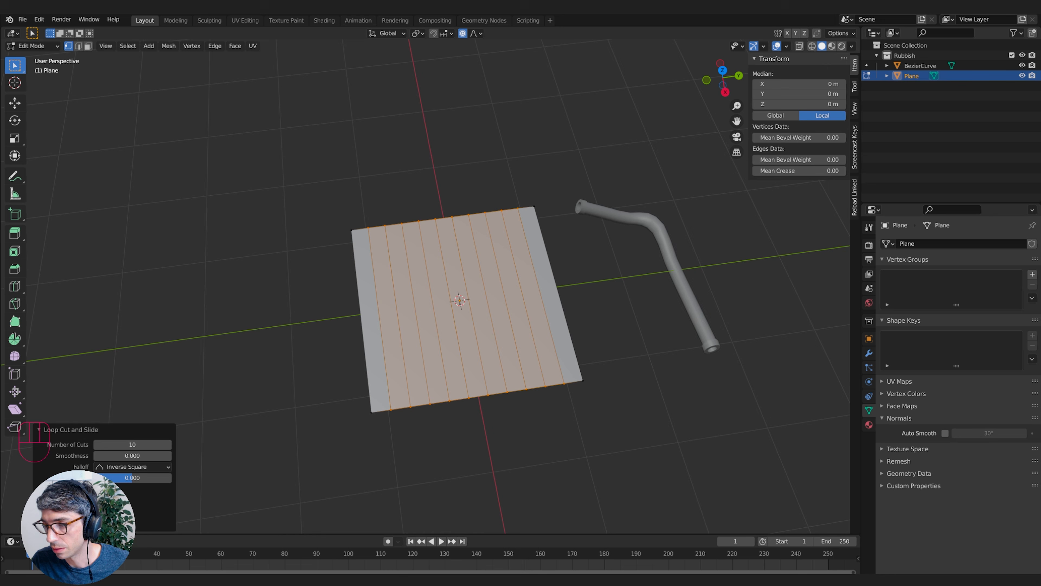
Step: In edge select mode, select only the plane's parallel lengthwise edges, including its two outer borders
{"action": "key", "text": "2"}
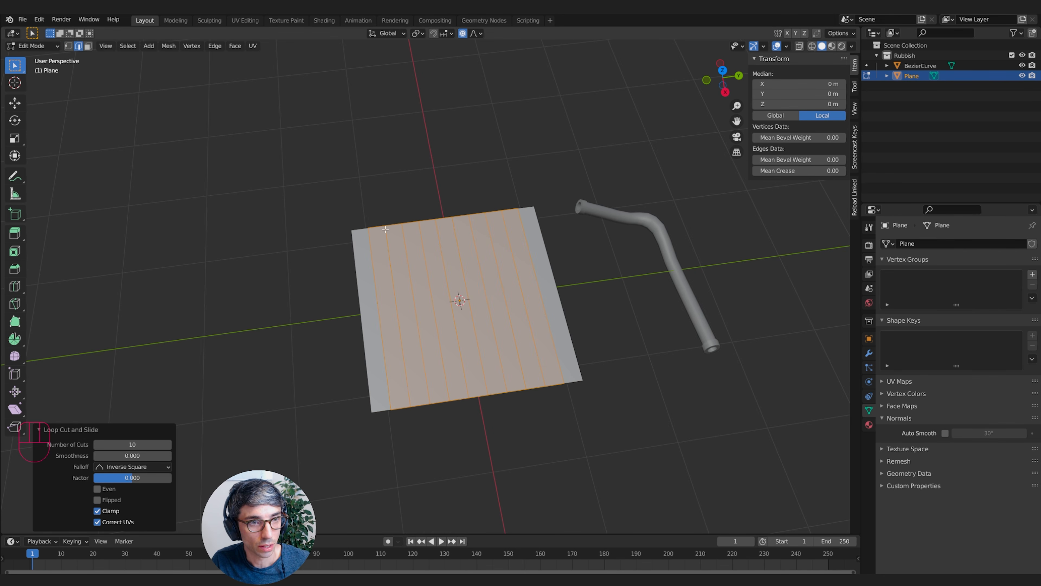
{"action": "left_click", "coordinate": [362, 320], "text": "shift"}
{"action": "left_click", "coordinate": [556, 282], "text": "shift"}
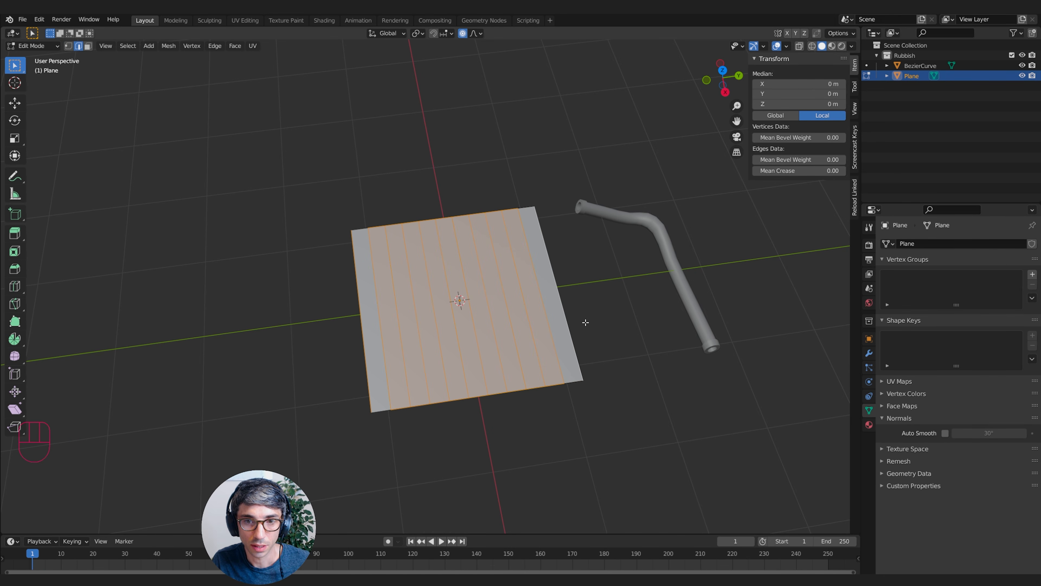
{"action": "middle_click_drag", "start_coordinate": [584, 323], "coordinate": [462, 295]}
{"action": "left_click", "coordinate": [520, 256]}
{"action": "middle_click_drag", "start_coordinate": [397, 340], "coordinate": [604, 353]}
{"action": "key", "text": "b"}
{"action": "left_click_drag", "start_coordinate": [323, 284], "coordinate": [587, 319]}
{"action": "middle_click_drag", "start_coordinate": [588, 319], "coordinate": [572, 284]}
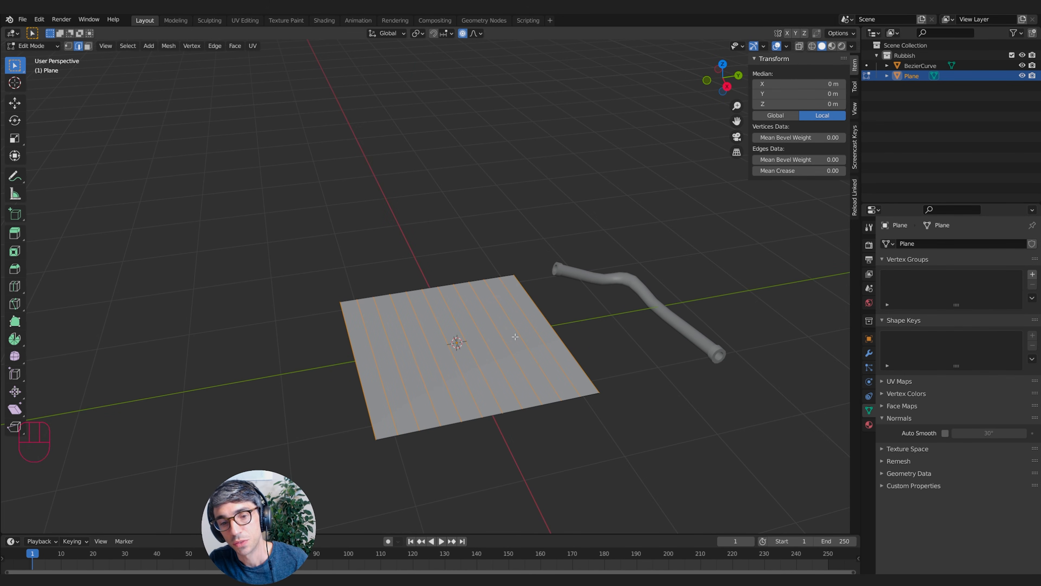
Step: Deselect every second one of the plane's selected lengthwise edges with Checker Deselect
{"action": "middle_click_drag", "start_coordinate": [514, 367], "coordinate": [501, 383]}
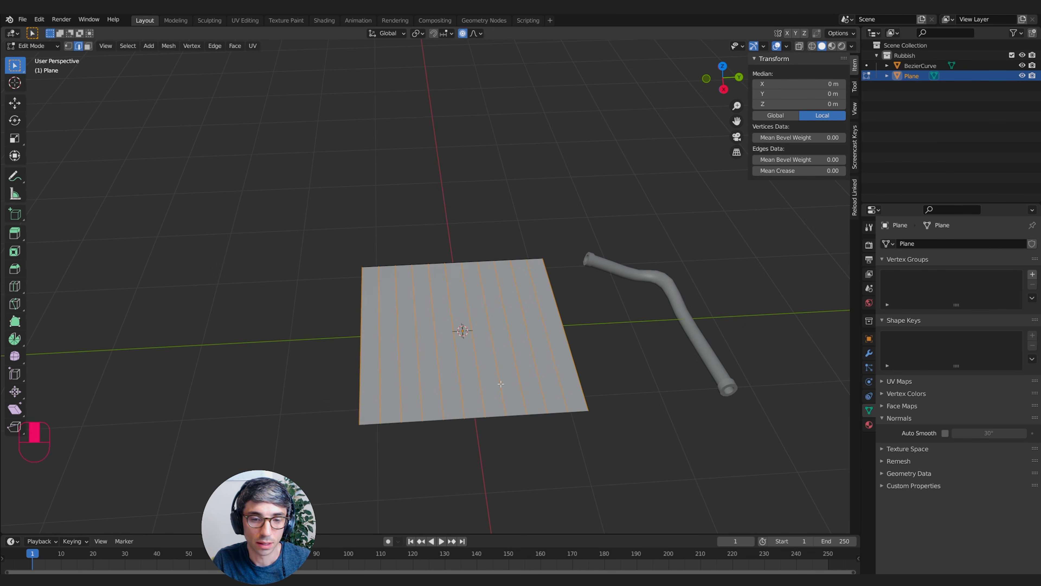
{"action": "left_click", "coordinate": [127, 46]}
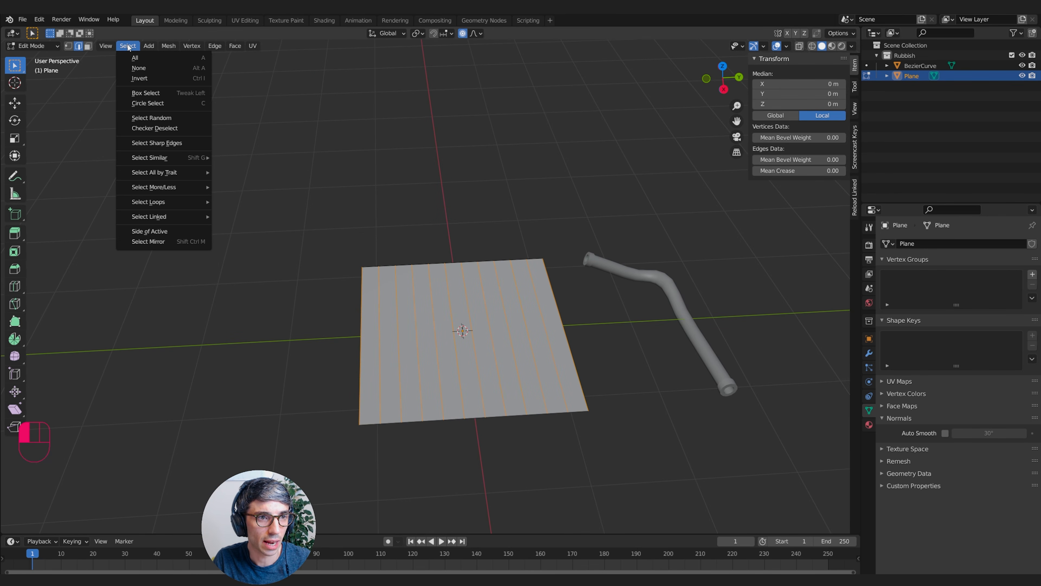
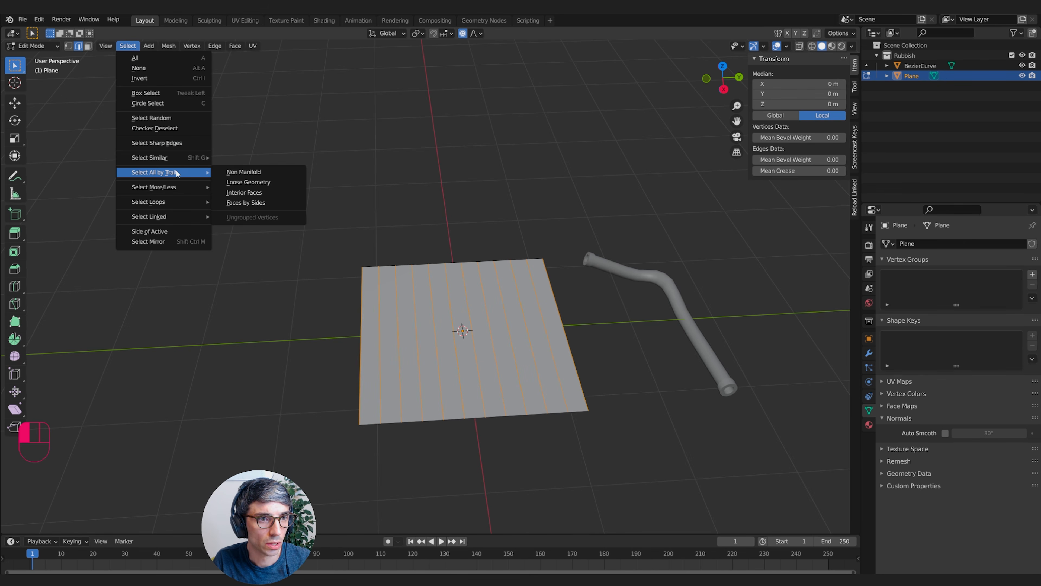
{"action": "left_click", "coordinate": [165, 128]}
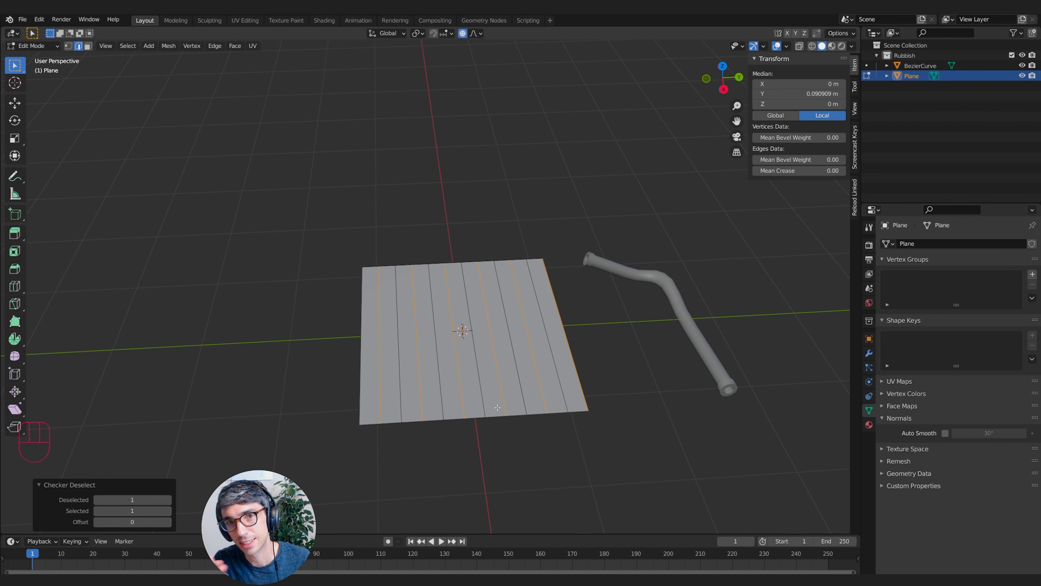
Step: With proportional editing off, raise the selected alternate edges about 0.05 m along Z to corrugate the sheet
{"action": "middle_click_drag", "start_coordinate": [519, 432], "coordinate": [575, 435]}
{"action": "key", "text": "g"}
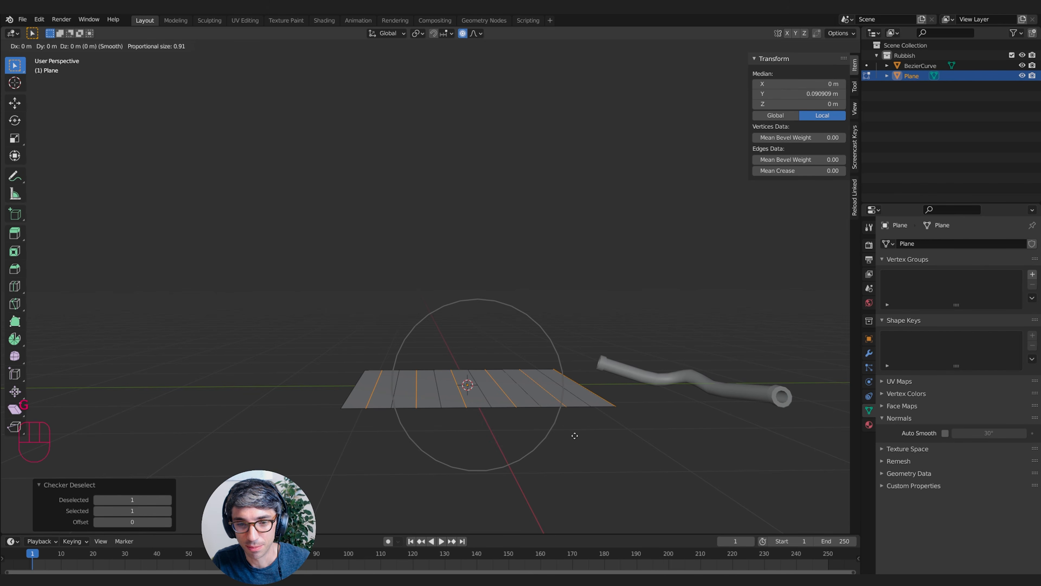
{"action": "right_click", "coordinate": [575, 436]}
{"action": "key", "text": "g"}
{"action": "key", "text": "z"}
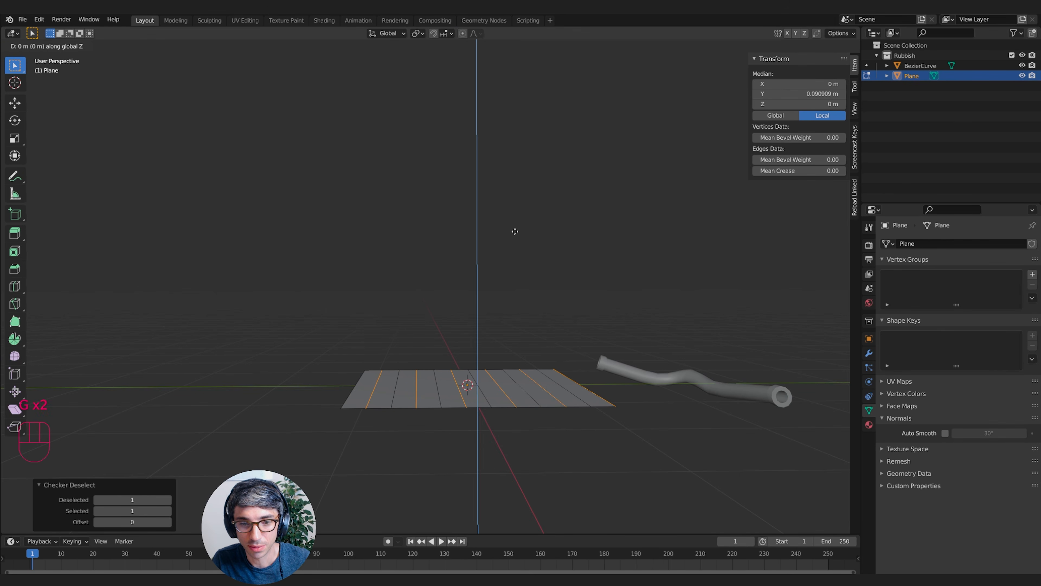
{"action": "left_click", "coordinate": [516, 227]}
{"action": "middle_click_drag", "start_coordinate": [517, 226], "coordinate": [581, 305]}
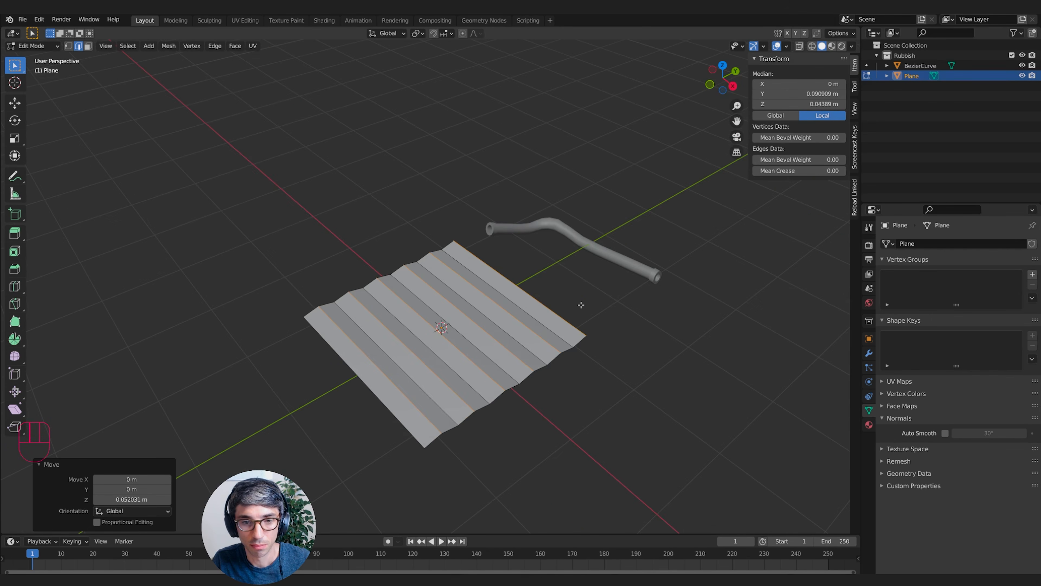
Step: Add several evenly spaced, centred loop cuts across the sheet, perpendicular to the corrugations
{"action": "scroll", "coordinate": [460, 344], "scroll_direction": "up", "scroll_amount": 10}
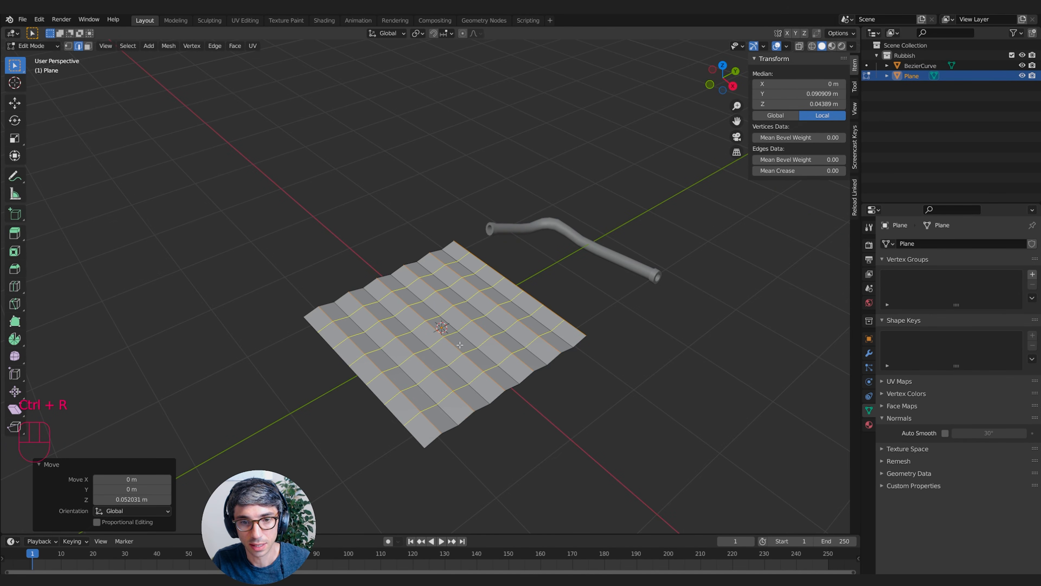
{"action": "left_click", "coordinate": [460, 345]}
{"action": "right_click", "coordinate": [460, 345]}
Step: In vertex select mode, push a vertex near the sheet's middle about 0.1 m down along Z with smooth proportional editing
{"action": "middle_click_drag", "start_coordinate": [460, 345], "coordinate": [411, 88]}
{"action": "left_click", "coordinate": [69, 45]}
{"action": "left_click", "coordinate": [497, 384]}
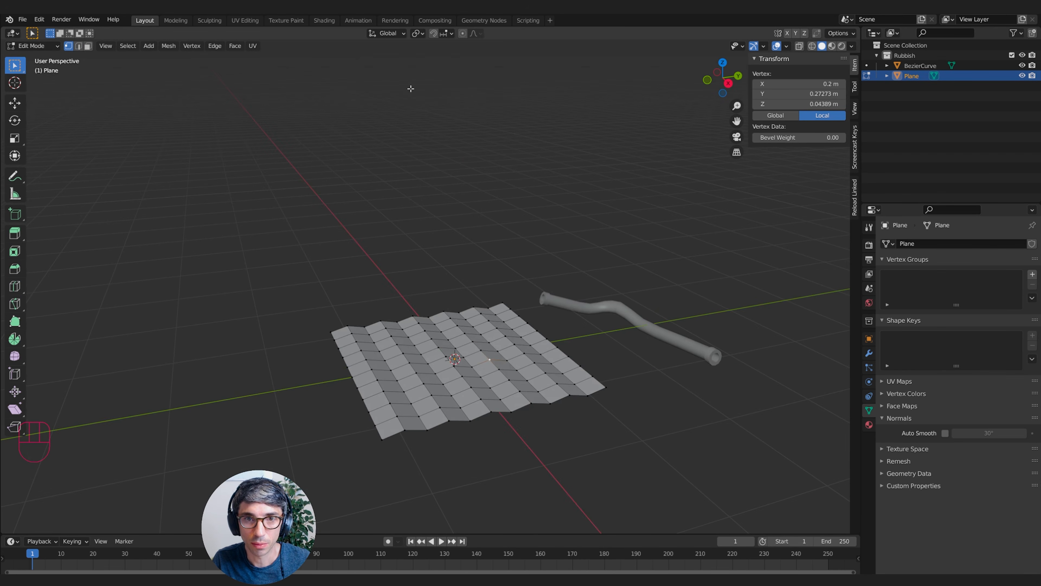
{"action": "key", "text": "g"}
{"action": "key", "text": "z"}
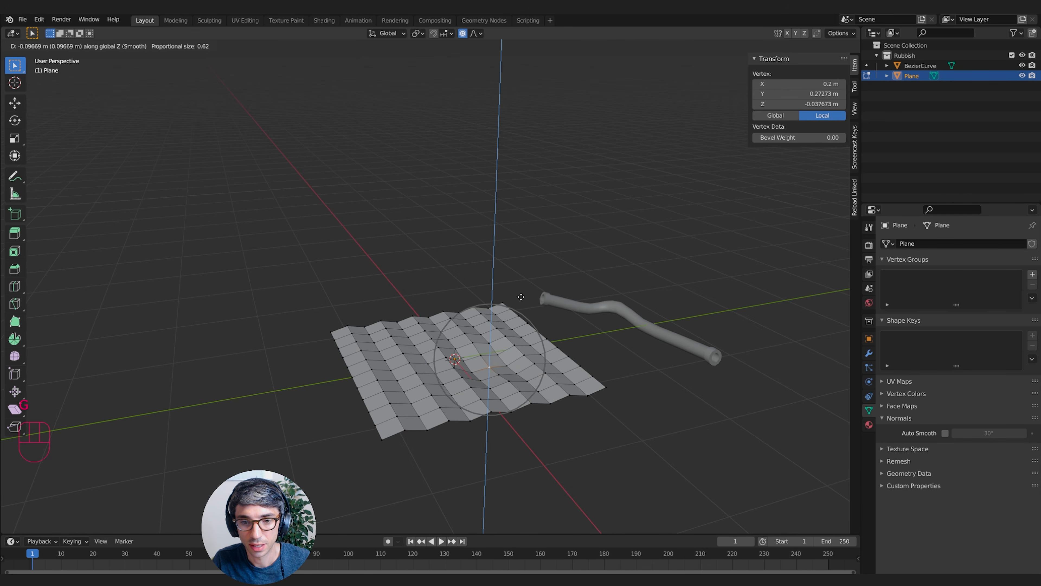
{"action": "left_click", "coordinate": [522, 299]}
Step: Bend two corners on the sheet's pipe-facing side along Z with proportional editing, lifting the near corner most
{"action": "left_click", "coordinate": [506, 303]}
{"action": "key", "text": "g"}
{"action": "key", "text": "z"}
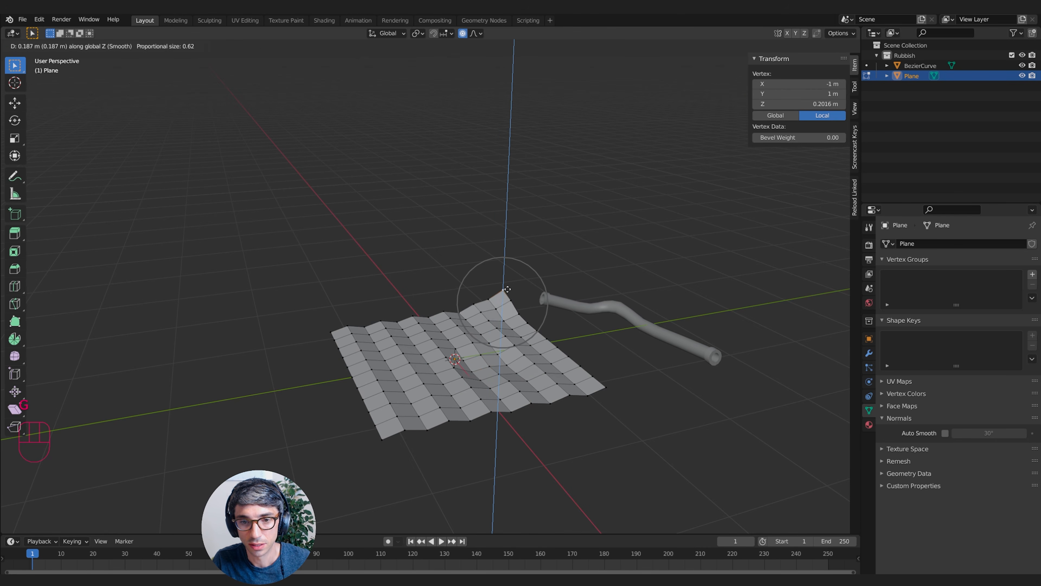
{"action": "left_click", "coordinate": [507, 302]}
{"action": "left_click", "coordinate": [612, 390]}
{"action": "key", "text": "g"}
{"action": "key", "text": "z"}
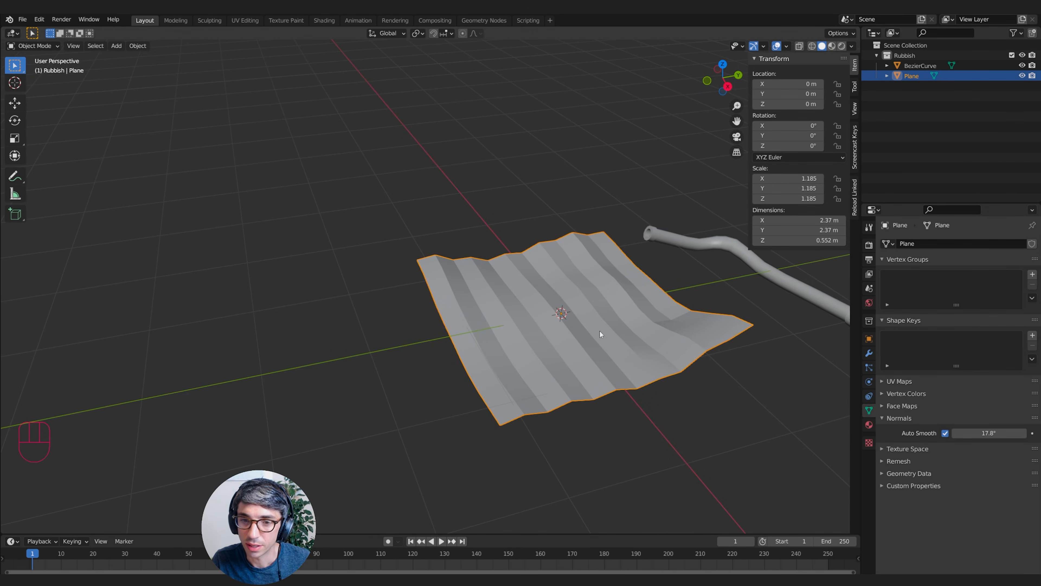
Step: In object mode, apply Shade Smooth to the corrugated sheet
{"action": "middle_click_drag", "start_coordinate": [599, 334], "coordinate": [490, 371], "text": "shift"}
{"action": "right_click", "coordinate": [369, 367]}
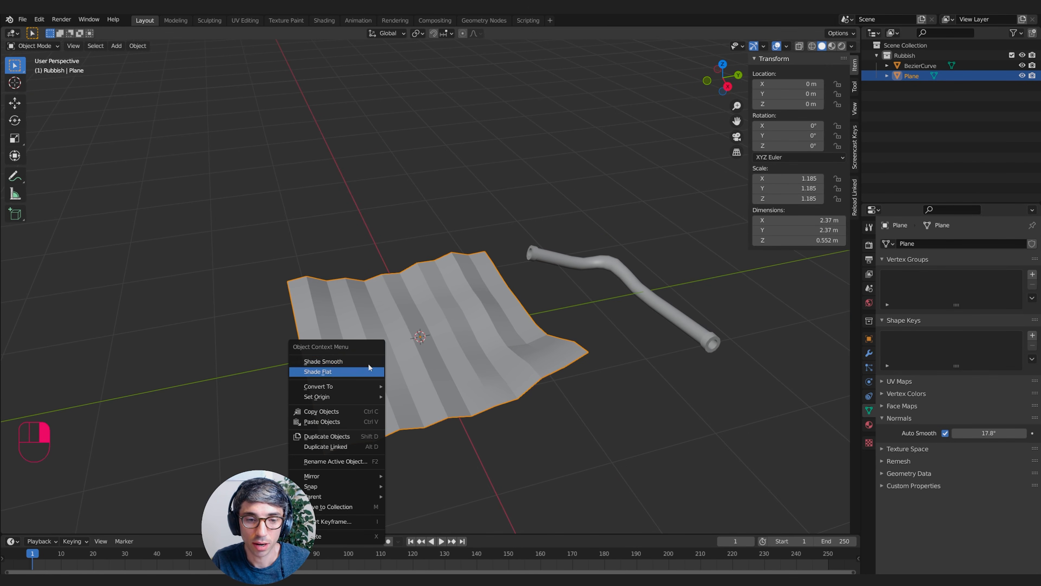
{"action": "left_click", "coordinate": [327, 361]}
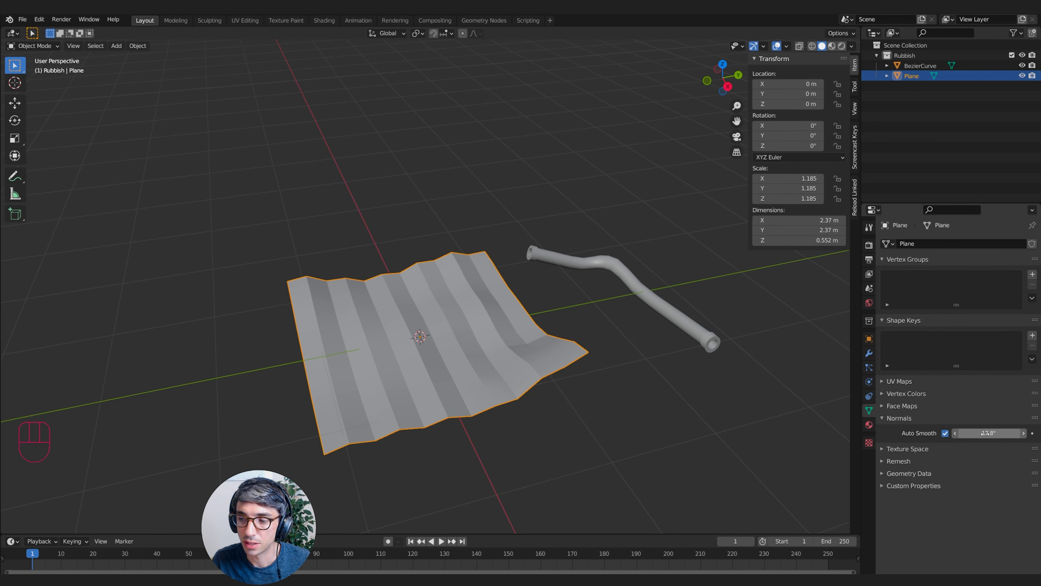
{"action": "mouse_move", "coordinate": [410, 341]}
{"action": "middle_mouse_down"}
{"action": "mouse_move", "coordinate": [365, 328]}
{"action": "mouse_move", "coordinate": [581, 404]}
{"action": "mouse_move", "coordinate": [518, 439]}
{"action": "mouse_move", "coordinate": [532, 431]}
{"action": "mouse_move", "coordinate": [407, 332]}
{"action": "middle_mouse_up"}
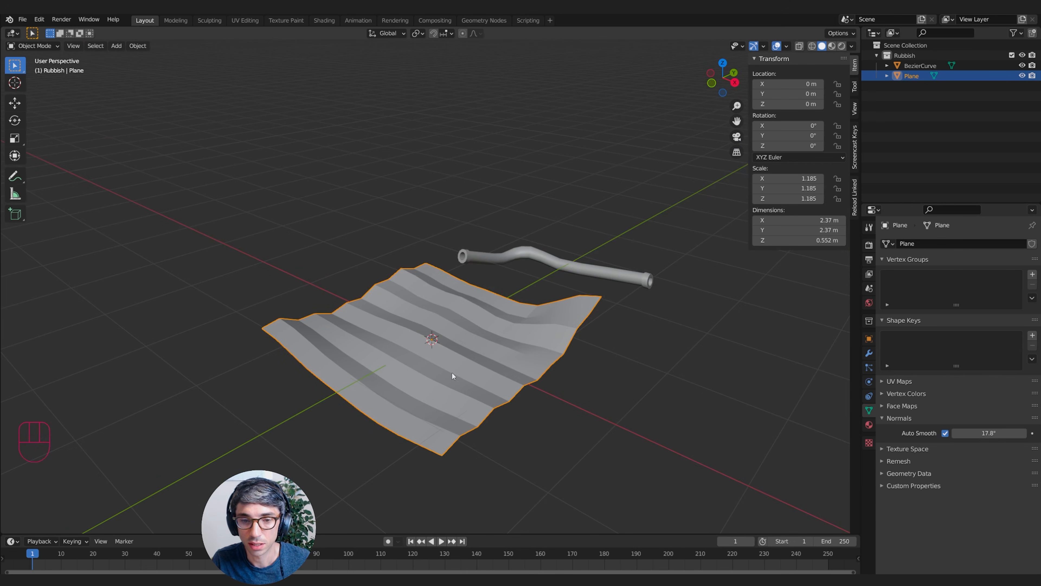
{"action": "middle_click_drag", "start_coordinate": [452, 373], "coordinate": [435, 396]}
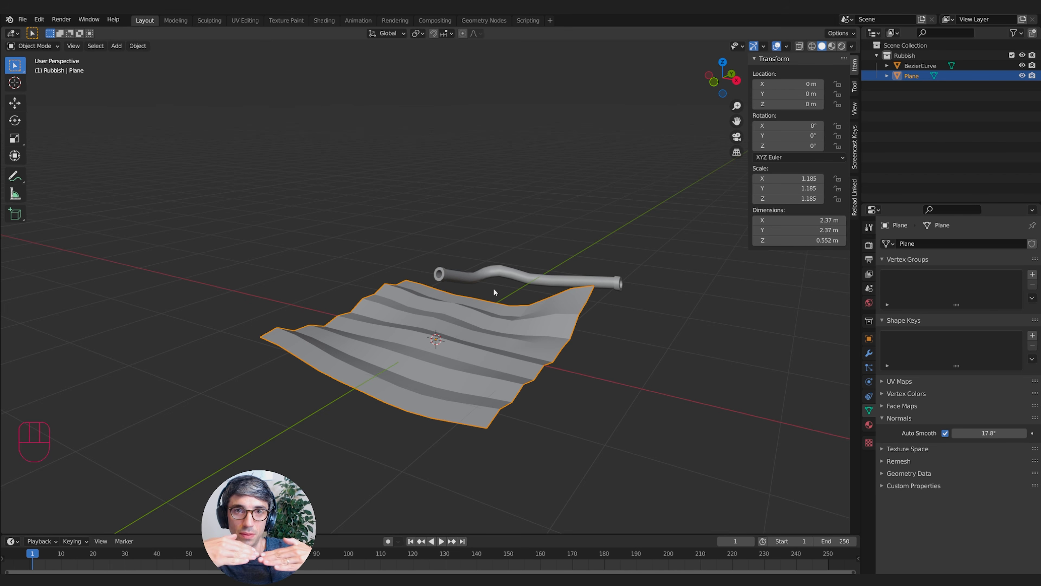
{"action": "middle_click_drag", "start_coordinate": [494, 291], "coordinate": [462, 397]}
{"action": "middle_click_drag", "start_coordinate": [331, 339], "coordinate": [425, 381], "text": "shift"}
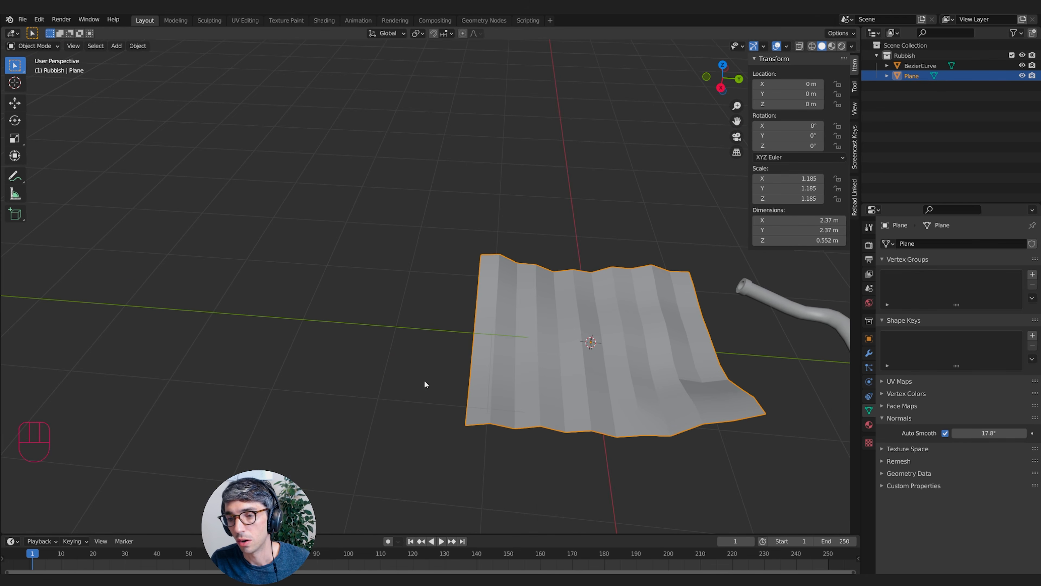
{"action": "middle_click_drag", "start_coordinate": [490, 346], "coordinate": [262, 349]}
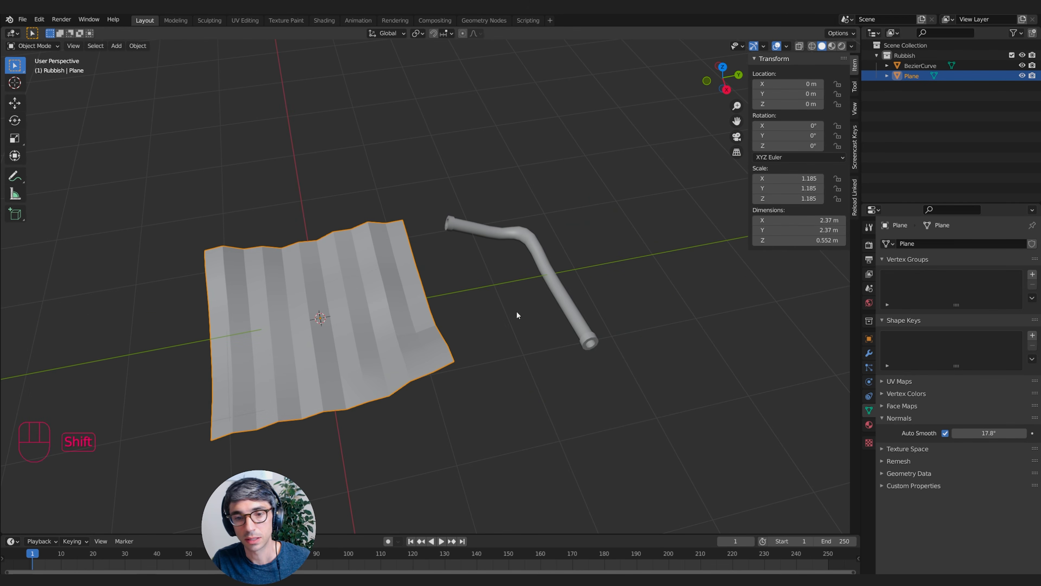
{"action": "left_click", "coordinate": [544, 321], "text": "shift"}
{"action": "right_click", "coordinate": [513, 352]}
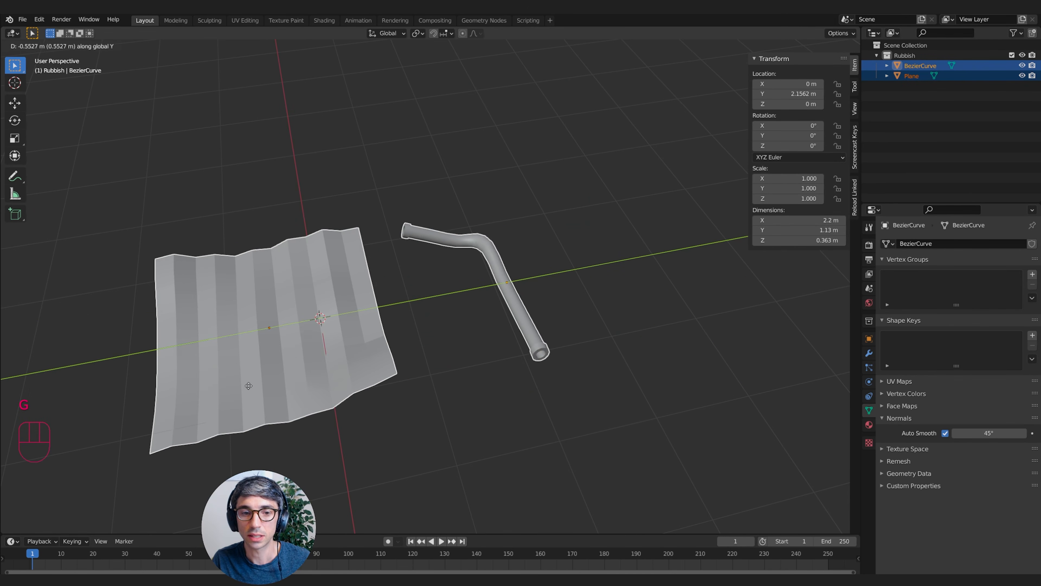
{"action": "mouse_move", "coordinate": [512, 353]}
{"action": "middle_mouse_down", "text": "shift"}
{"action": "mouse_move", "coordinate": [392, 388]}
{"action": "mouse_move", "coordinate": [558, 365]}
{"action": "mouse_move", "coordinate": [511, 375]}
{"action": "mouse_move", "coordinate": [650, 266]}
{"action": "mouse_move", "coordinate": [655, 323]}
{"action": "middle_mouse_up", "text": "shift"}
Step: Switch the viewport to rendered shading and add a sun light at the world origin
{"action": "key", "text": "z"}
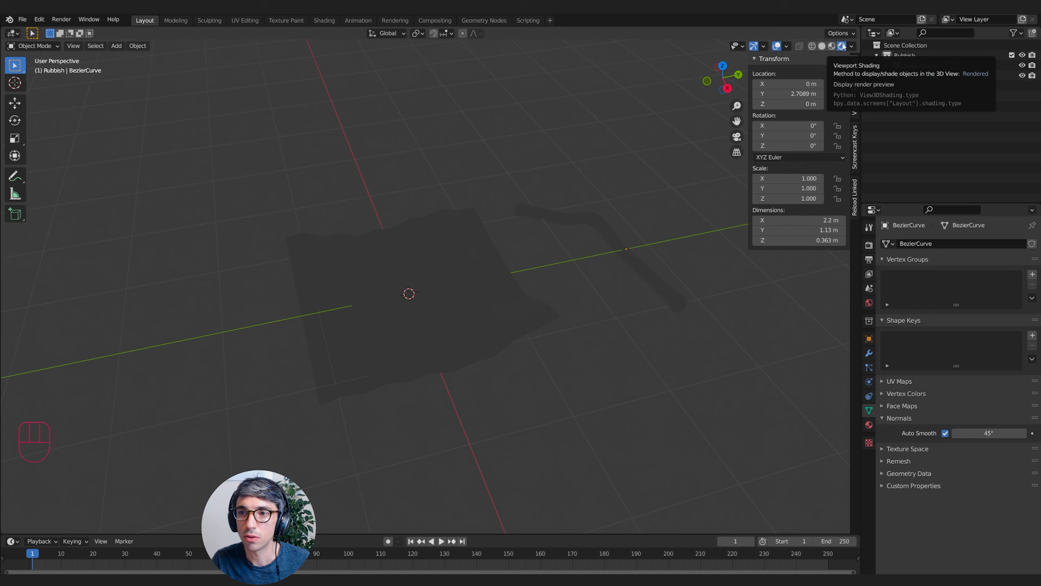
{"action": "middle_click_drag", "start_coordinate": [638, 264], "coordinate": [650, 254]}
{"action": "key", "text": "shift+a"}
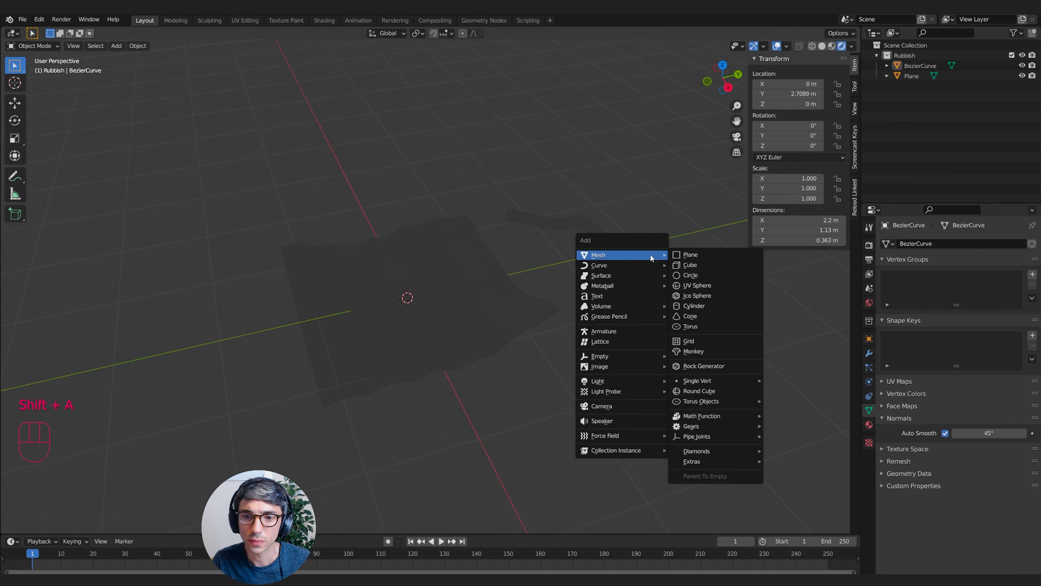
{"action": "mouse_move", "coordinate": [614, 383]}
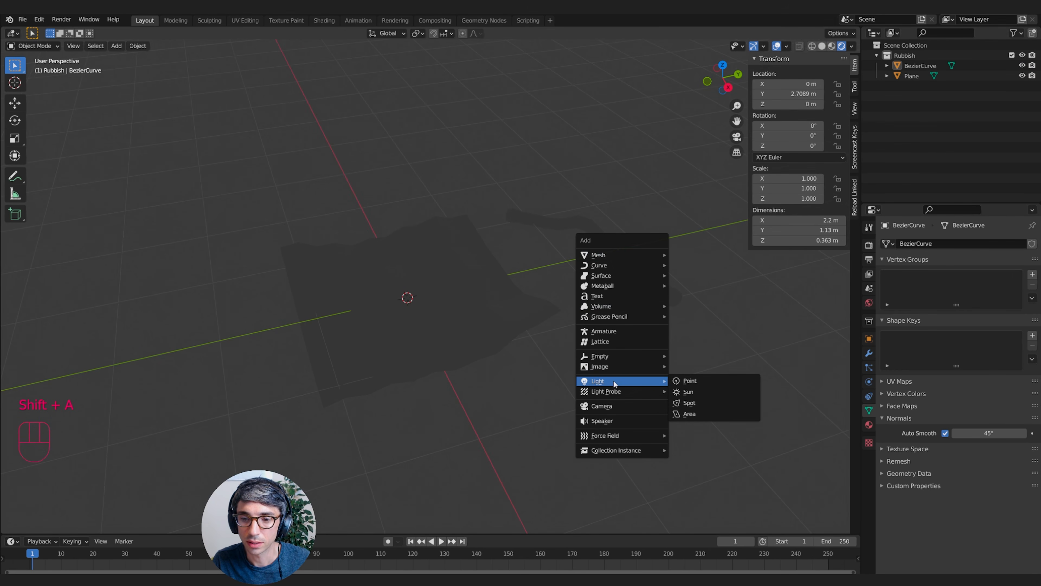
{"action": "left_click", "coordinate": [724, 392]}
Step: Tilt the sun light roughly 28° off vertical and turn it about 61° around global Z
{"action": "key", "text": "r"}
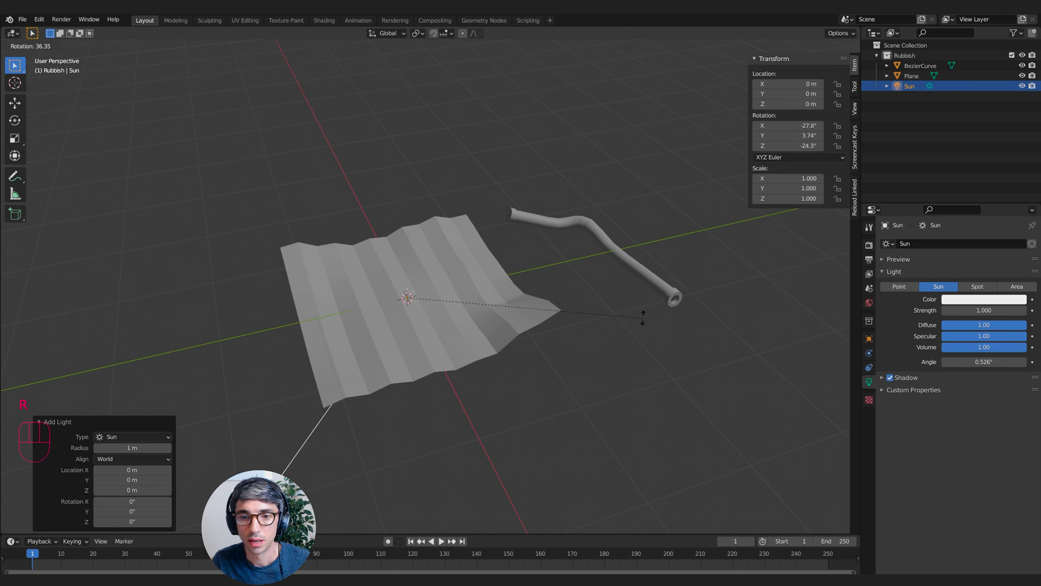
{"action": "left_click", "coordinate": [631, 172]}
{"action": "key", "text": "r"}
{"action": "left_click", "coordinate": [516, 136]}
{"action": "middle_click_drag", "start_coordinate": [516, 135], "coordinate": [593, 190]}
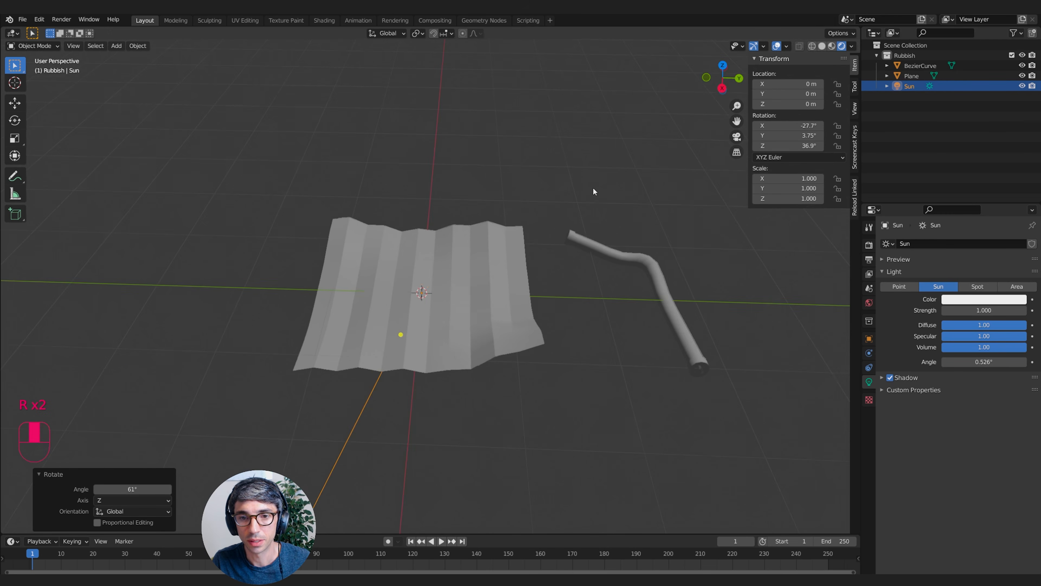
Step: Duplicate the sun light in place and rotate the copy so it shines from a different direction
{"action": "key", "text": "shift+d"}
{"action": "right_click", "coordinate": [594, 191]}
{"action": "key", "text": "r"}
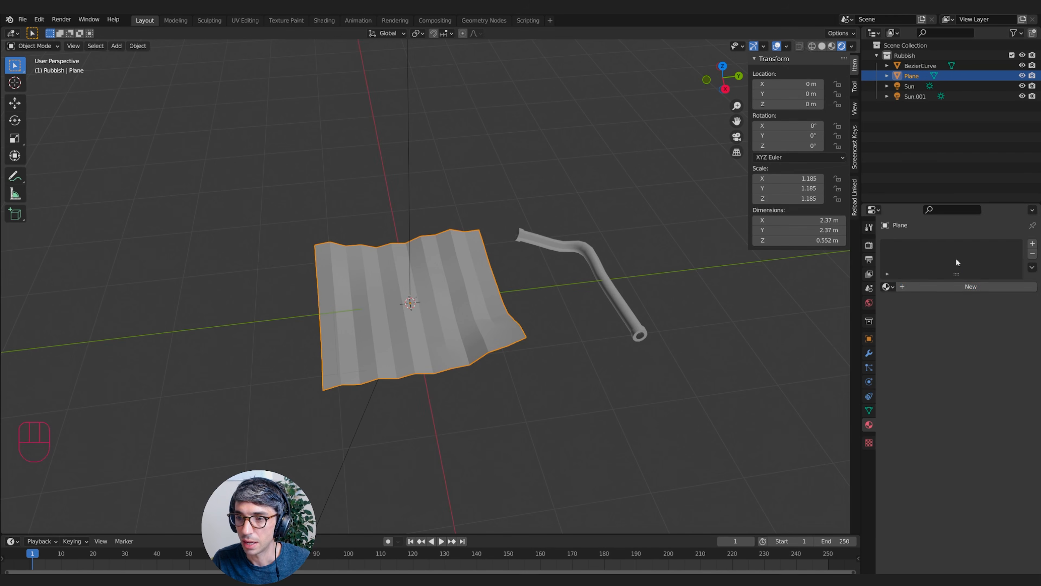
Step: Create a material named RustedMetal on the corrugated sheet and share it with the bent pipe
{"action": "left_click", "coordinate": [956, 286]}
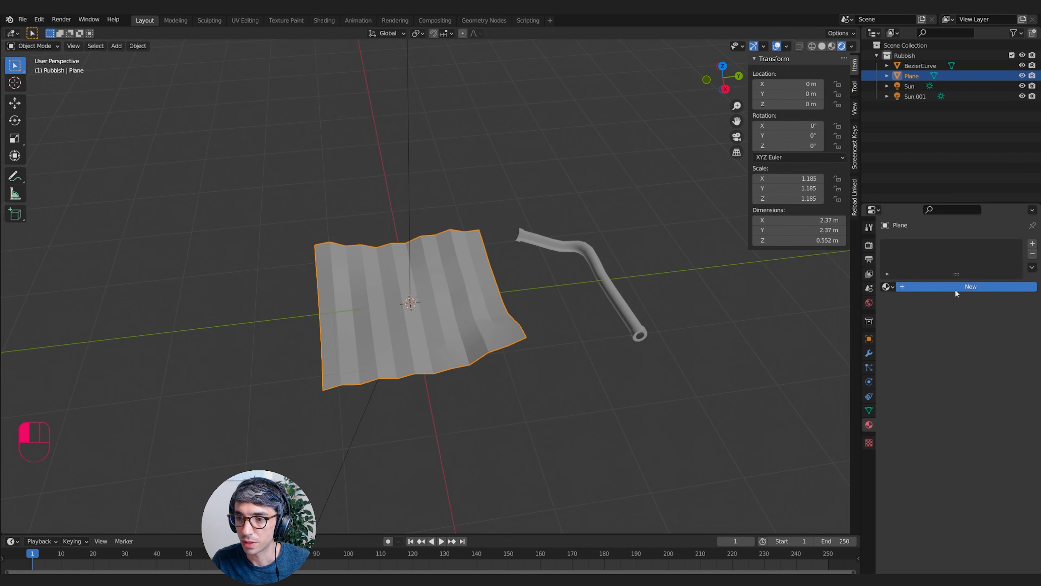
{"action": "left_click", "coordinate": [630, 299]}
{"action": "left_click", "coordinate": [888, 287]}
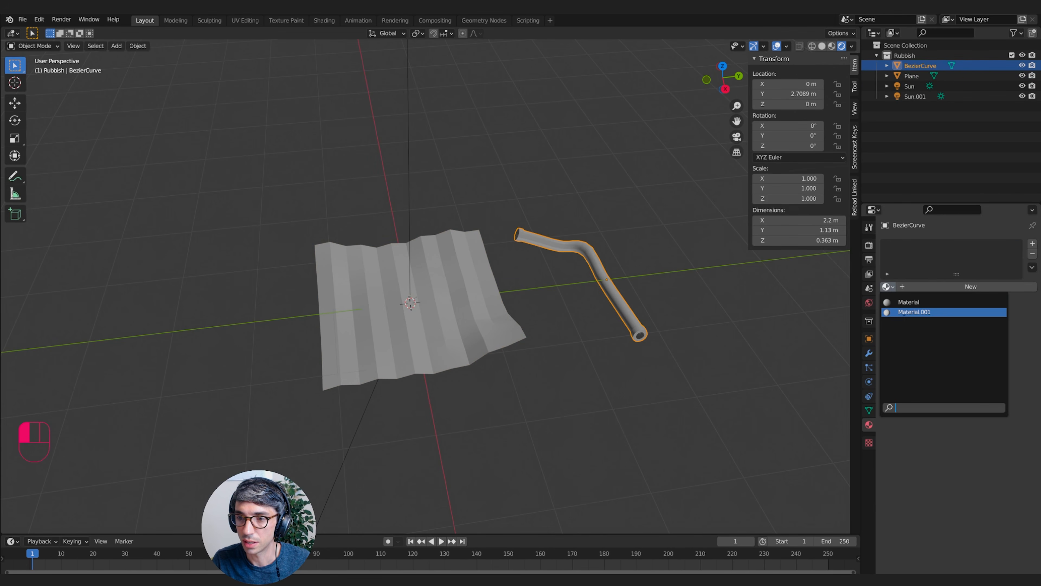
{"action": "left_click", "coordinate": [939, 306]}
{"action": "left_click", "coordinate": [943, 289]}
{"action": "type", "text": "RustedMetal"}
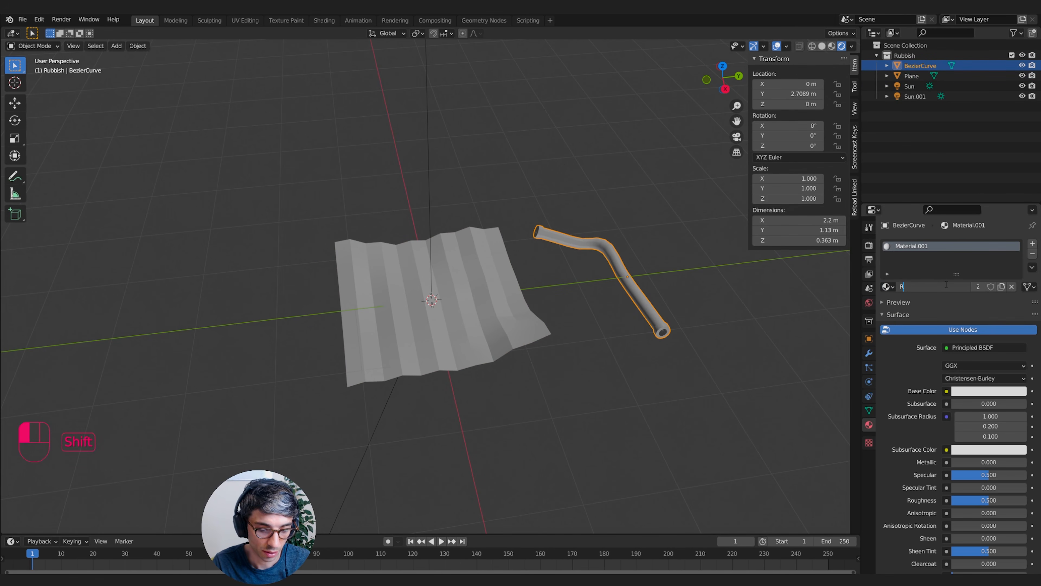
Step: Add a Musgrave Texture node to the RustedMetal material and connect its Height to the Principled BSDF's Emission
{"action": "key", "text": "shift+a"}
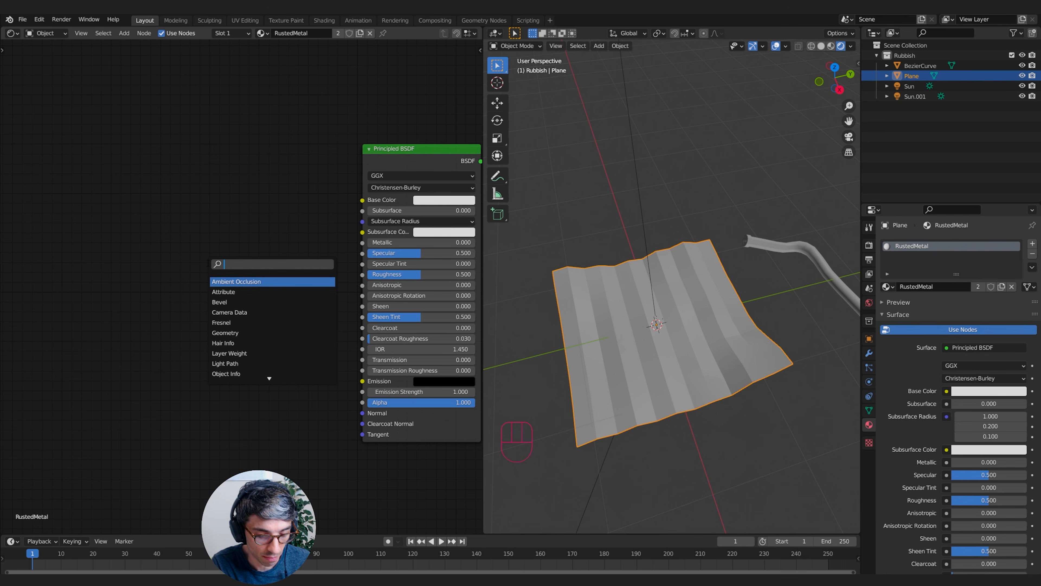
{"action": "type", "text": "mus"}
{"action": "key", "text": "Return"}
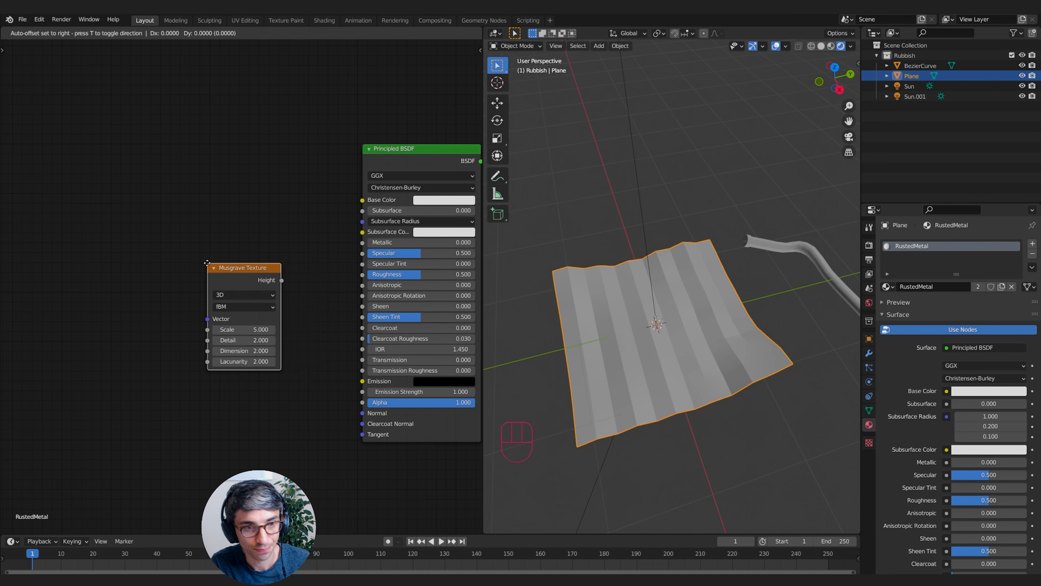
{"action": "left_click", "coordinate": [122, 248]}
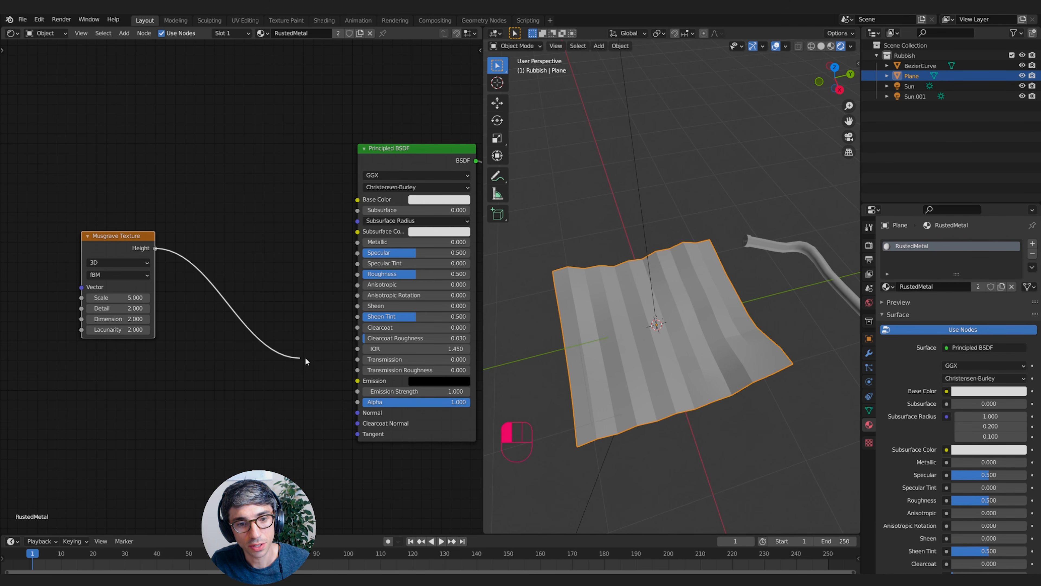
{"action": "left_click_drag", "start_coordinate": [305, 357], "coordinate": [358, 380]}
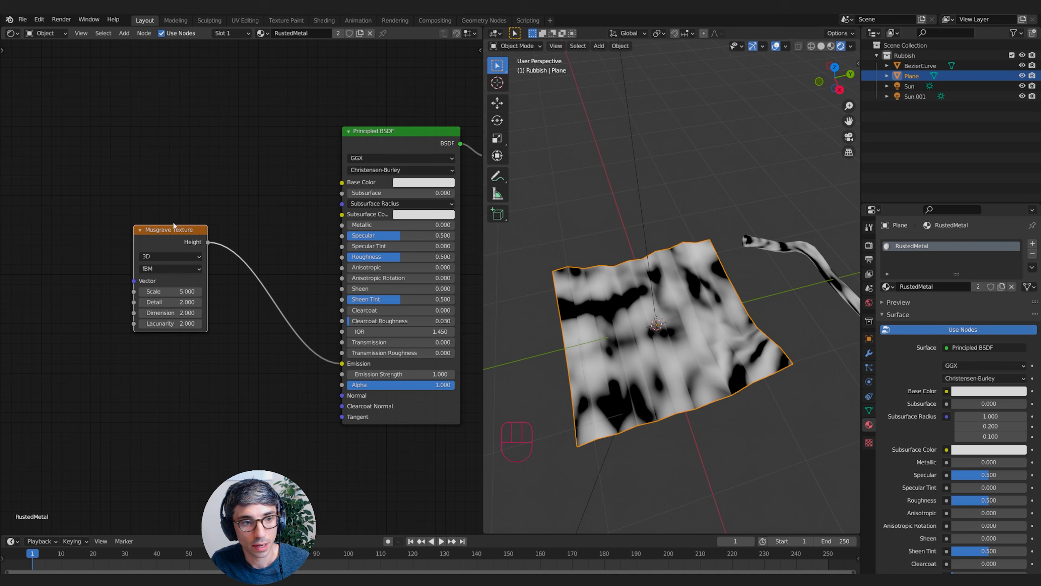
{"action": "left_click_drag", "start_coordinate": [171, 228], "coordinate": [115, 238]}
Step: Set the Musgrave Texture's Detail to 6.4 and Dimension to 0.1
{"action": "middle_click_drag", "start_coordinate": [210, 186], "coordinate": [238, 168]}
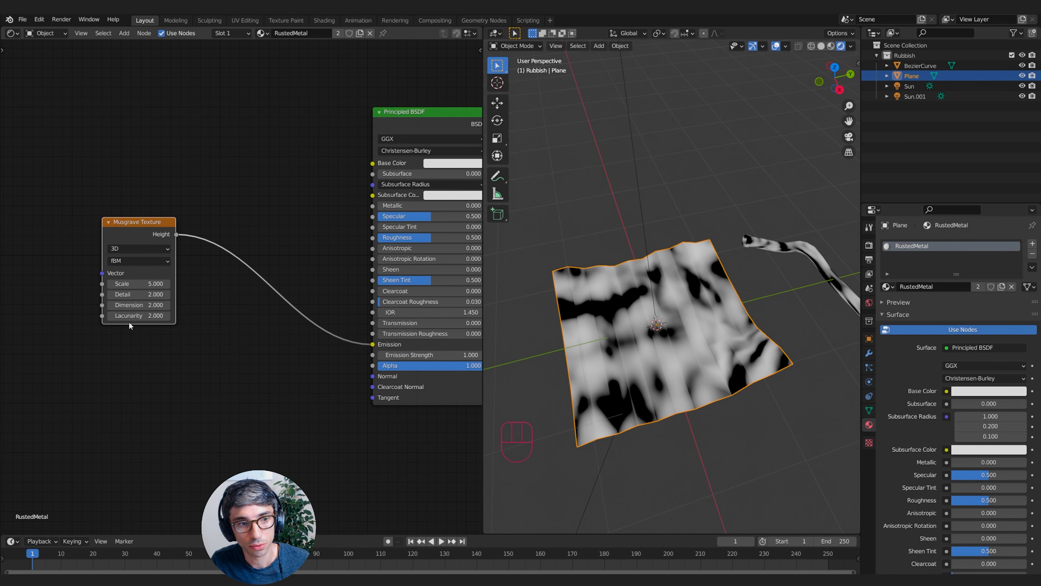
{"action": "left_click_drag", "start_coordinate": [137, 305], "coordinate": [155, 292]}
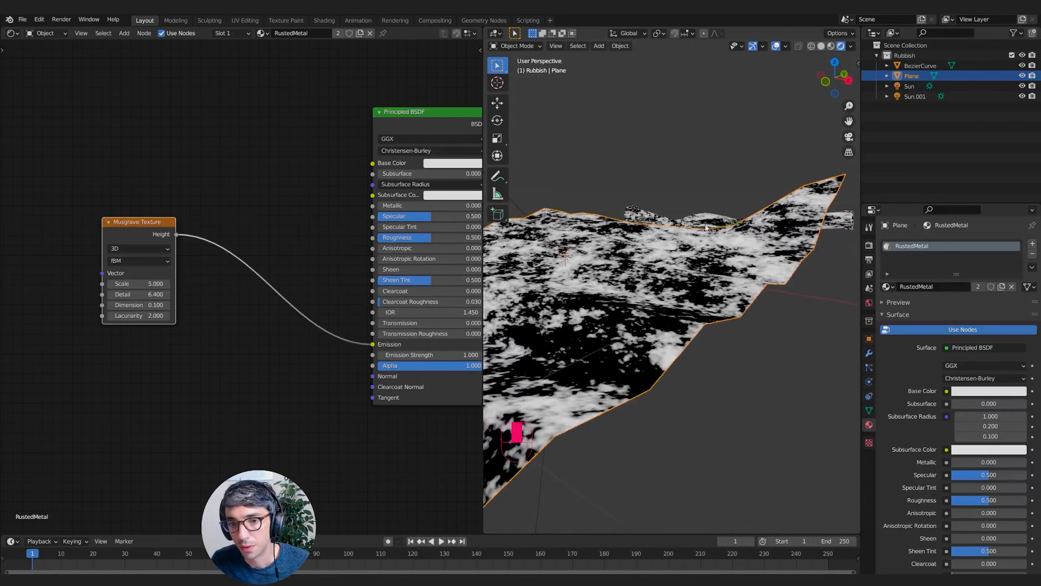
{"action": "middle_click_drag", "start_coordinate": [706, 228], "coordinate": [754, 256]}
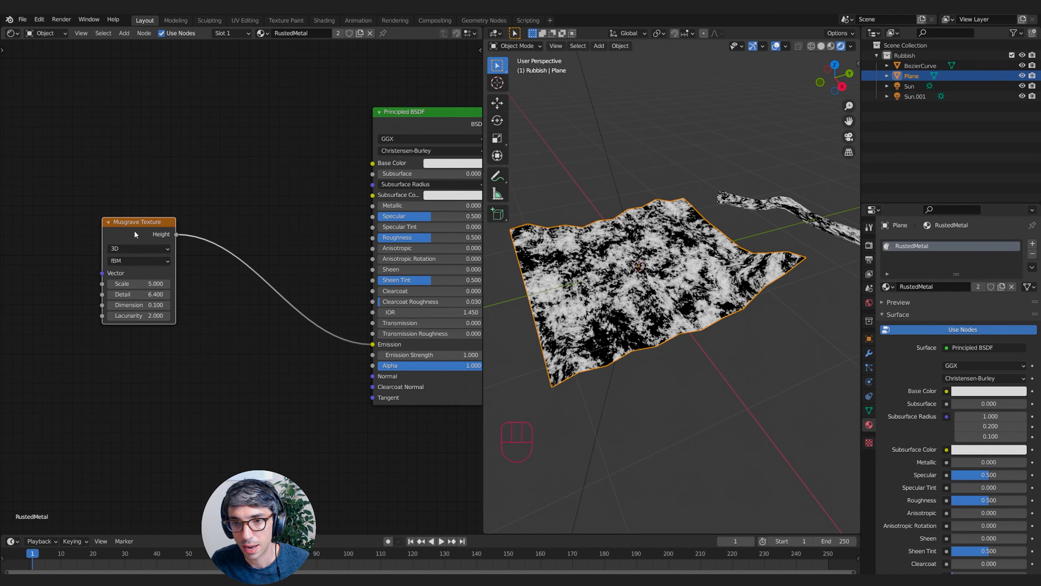
Step: Try a ColorRamp between the Musgrave Texture and the Principled BSDF's Emission, and delete it again
{"action": "left_click_drag", "start_coordinate": [135, 231], "coordinate": [100, 238]}
{"action": "left_click", "coordinate": [177, 191]}
{"action": "middle_click_drag", "start_coordinate": [193, 183], "coordinate": [217, 174]}
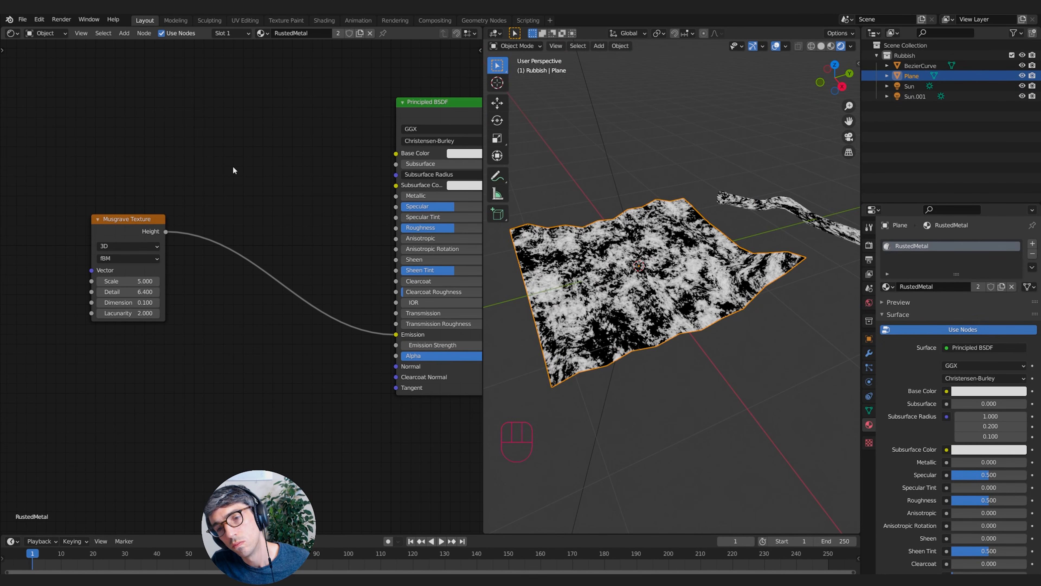
{"action": "key", "text": "shift+a"}
{"action": "left_click", "coordinate": [234, 260]}
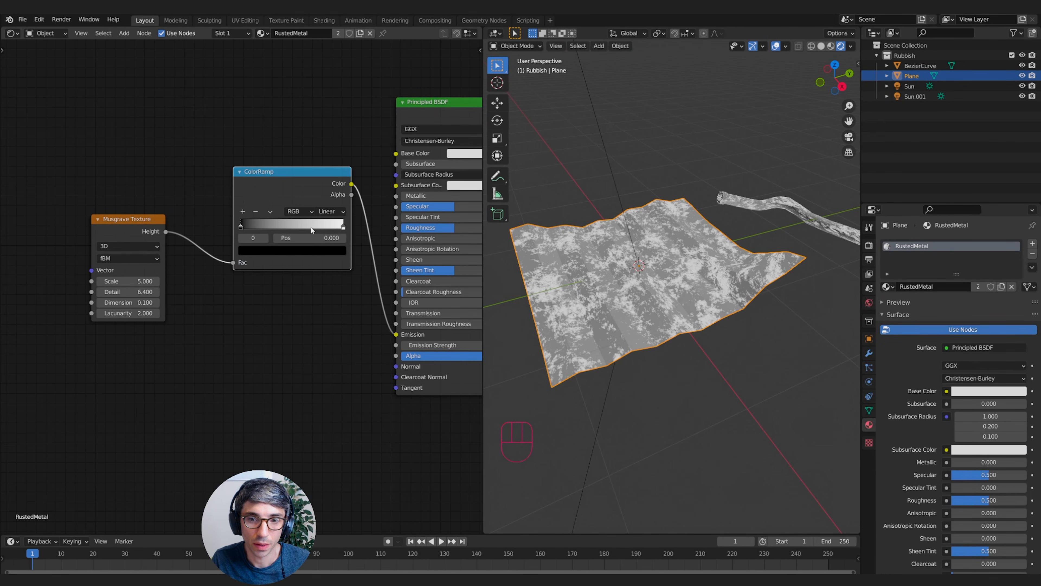
{"action": "left_click", "coordinate": [343, 226]}
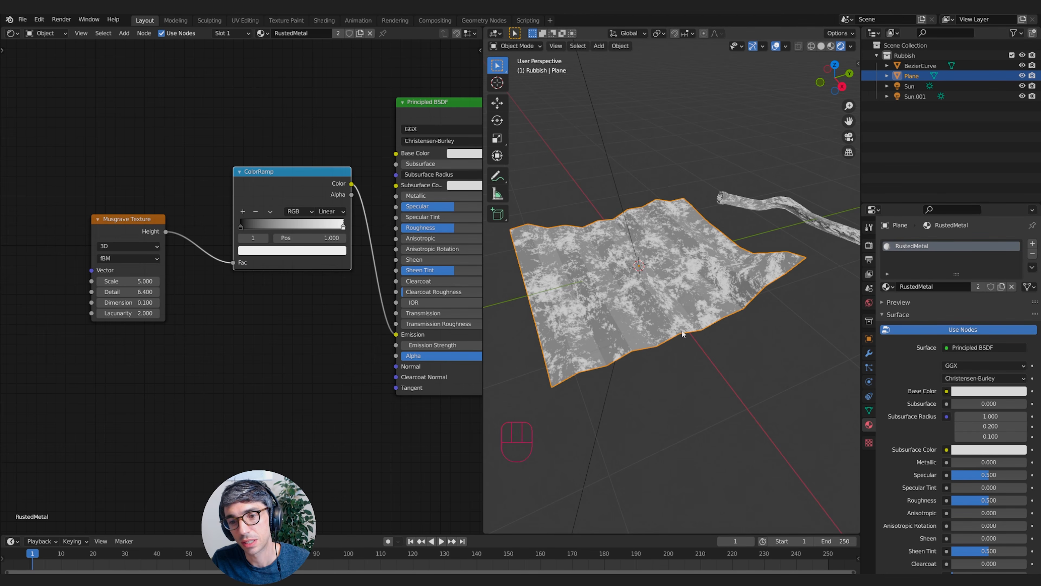
{"action": "left_click_drag", "start_coordinate": [288, 186], "coordinate": [281, 239]}
{"action": "left_click_drag", "start_coordinate": [232, 315], "coordinate": [396, 335]}
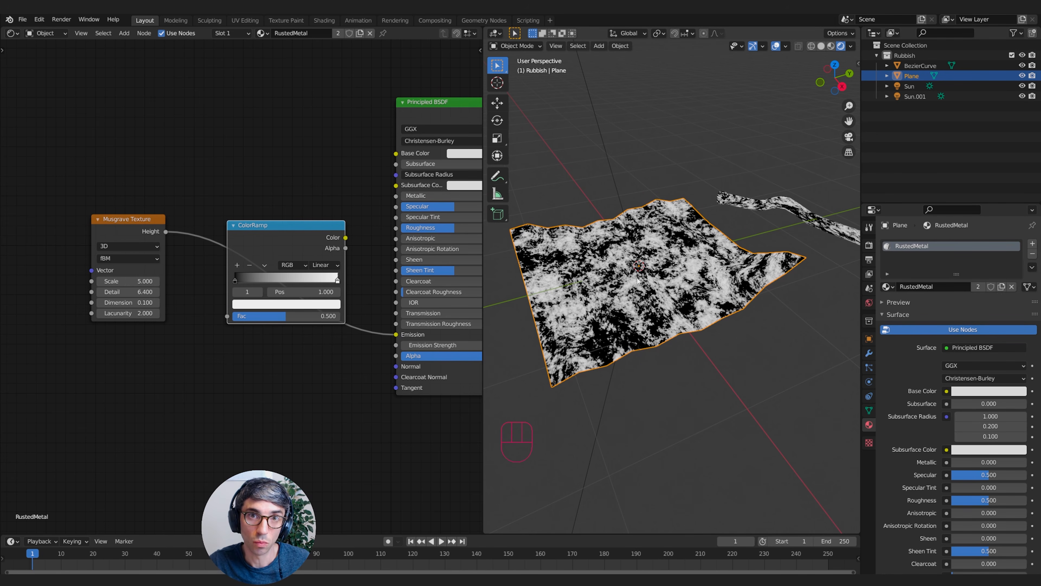
{"action": "left_click_drag", "start_coordinate": [310, 242], "coordinate": [331, 116]}
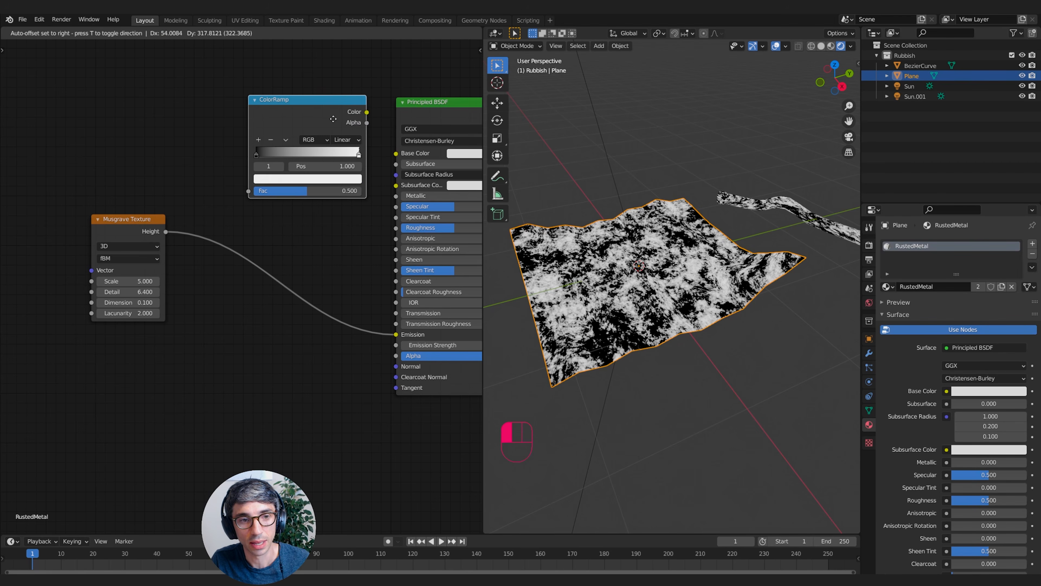
{"action": "key", "text": "x"}
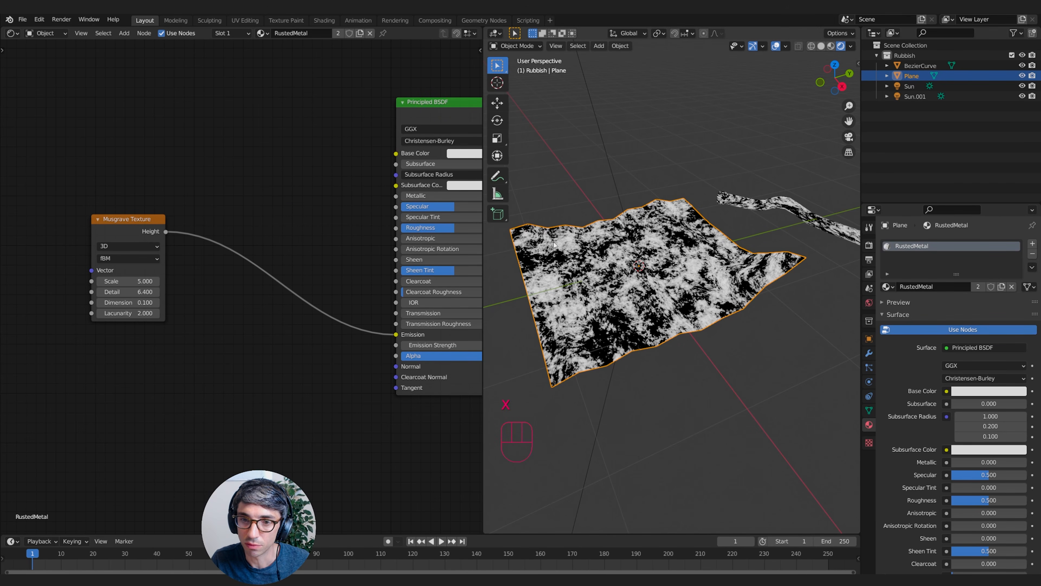
Step: Insert a Map Range node between the Musgrave Texture's Height and the Emission input, and turn off its Clamp option
{"action": "key", "text": "shift+a"}
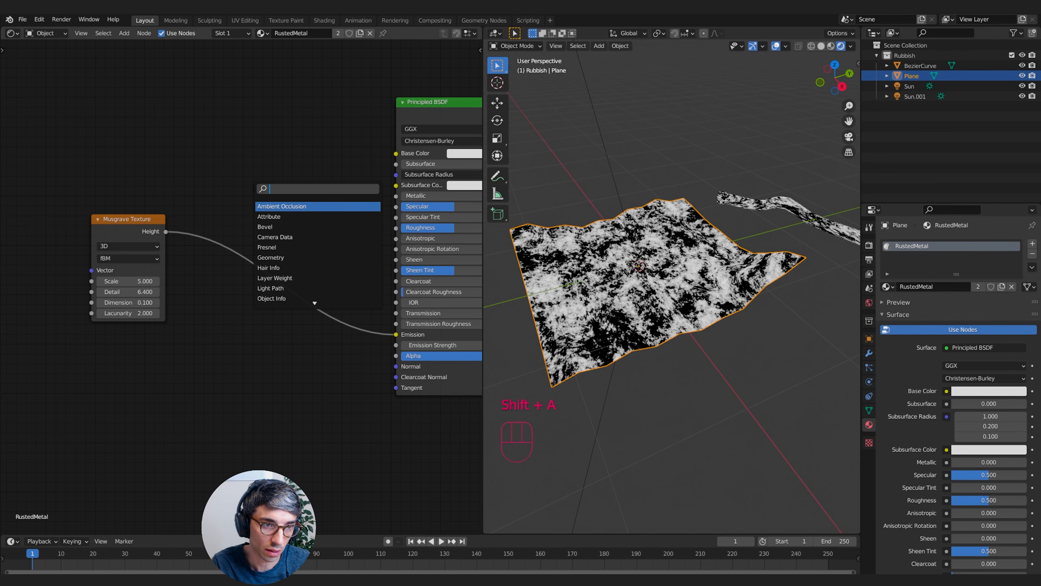
{"action": "type", "text": "map"}
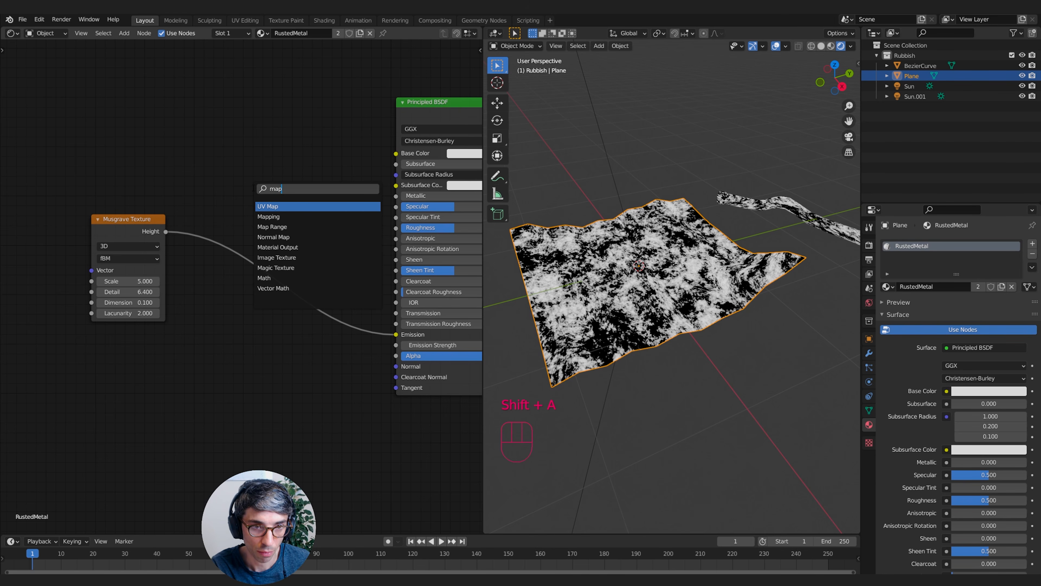
{"action": "key", "text": "Down"}
{"action": "key", "text": "Down"}
{"action": "key", "text": "Return"}
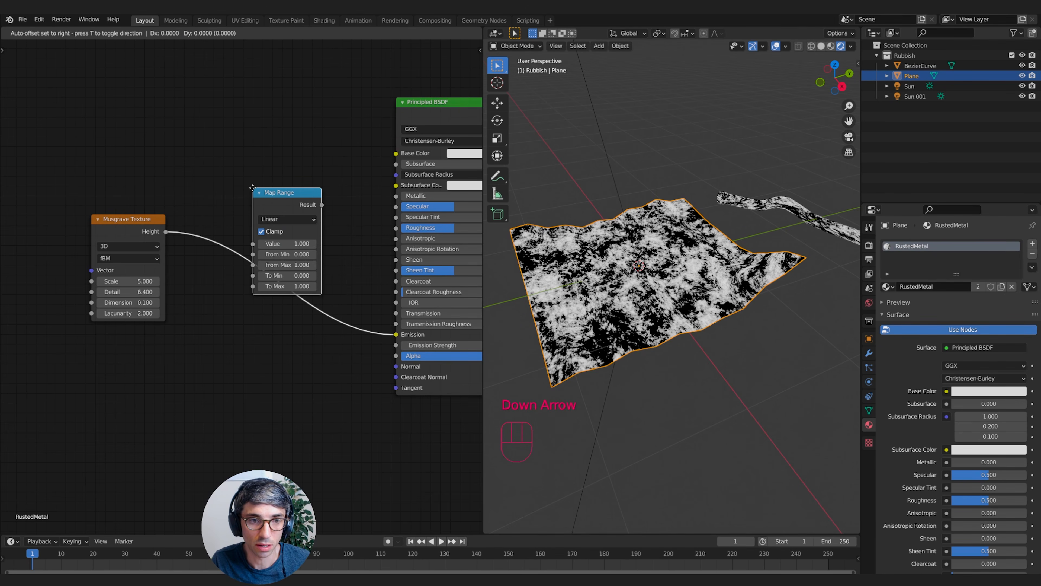
{"action": "left_click", "coordinate": [248, 207]}
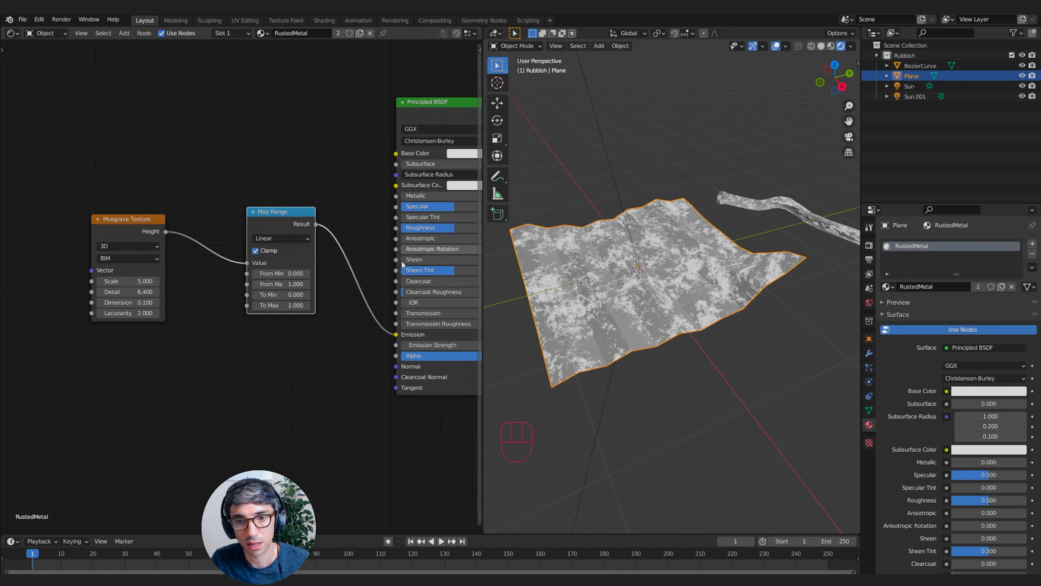
{"action": "left_click", "coordinate": [255, 251]}
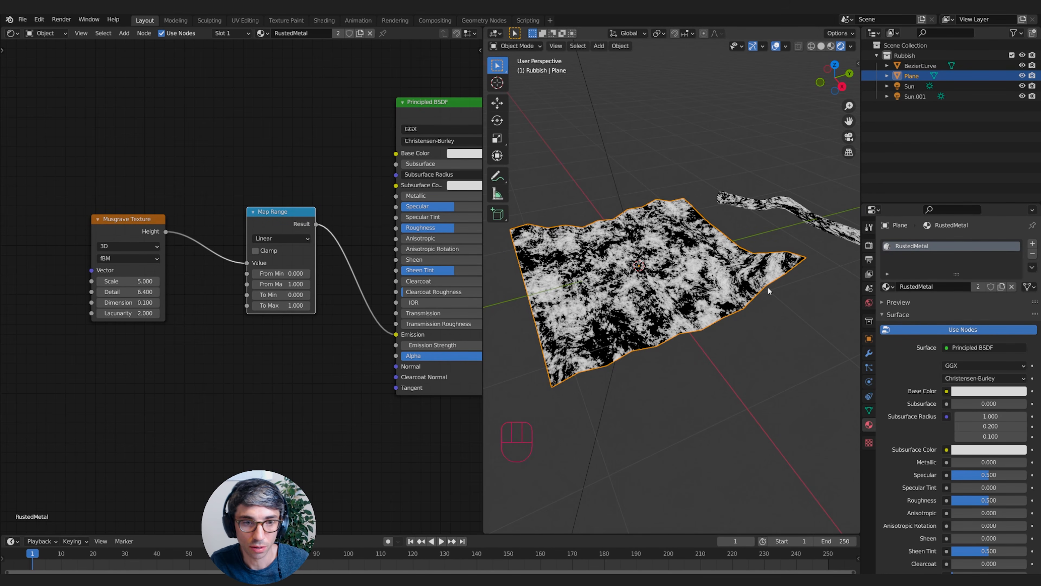
Step: Set the Map Range's To Min to -0.42 and To Max to 0.4, and disconnect its Result from Emission
{"action": "middle_click_drag", "start_coordinate": [297, 158], "coordinate": [235, 168]}
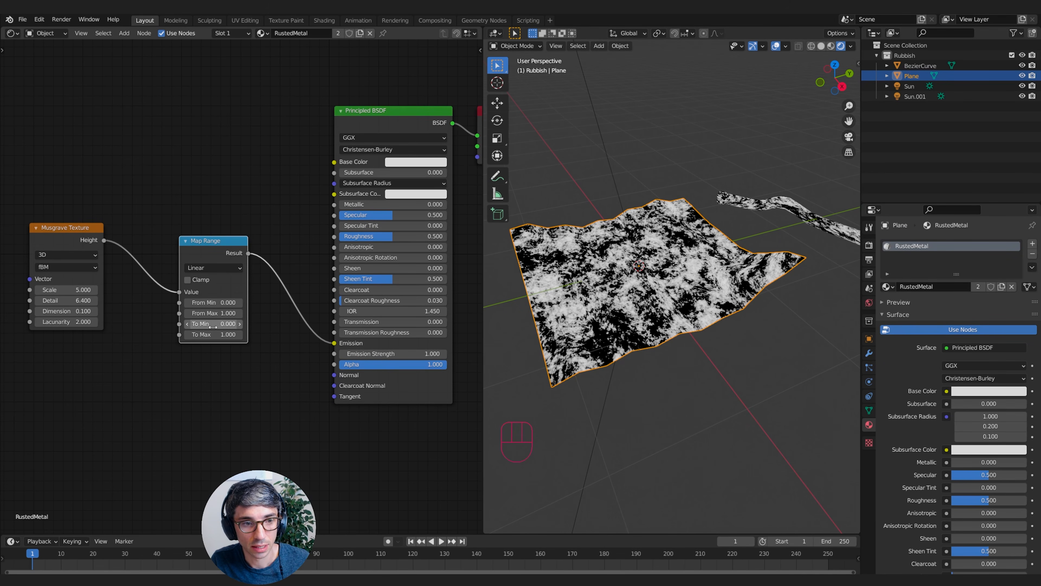
{"action": "mouse_move", "coordinate": [200, 335]}
{"action": "left_mouse_down"}
{"action": "mouse_move", "coordinate": [230, 334]}
{"action": "mouse_move", "coordinate": [188, 335]}
{"action": "mouse_move", "coordinate": [211, 334]}
{"action": "mouse_move", "coordinate": [196, 324]}
{"action": "left_mouse_up"}
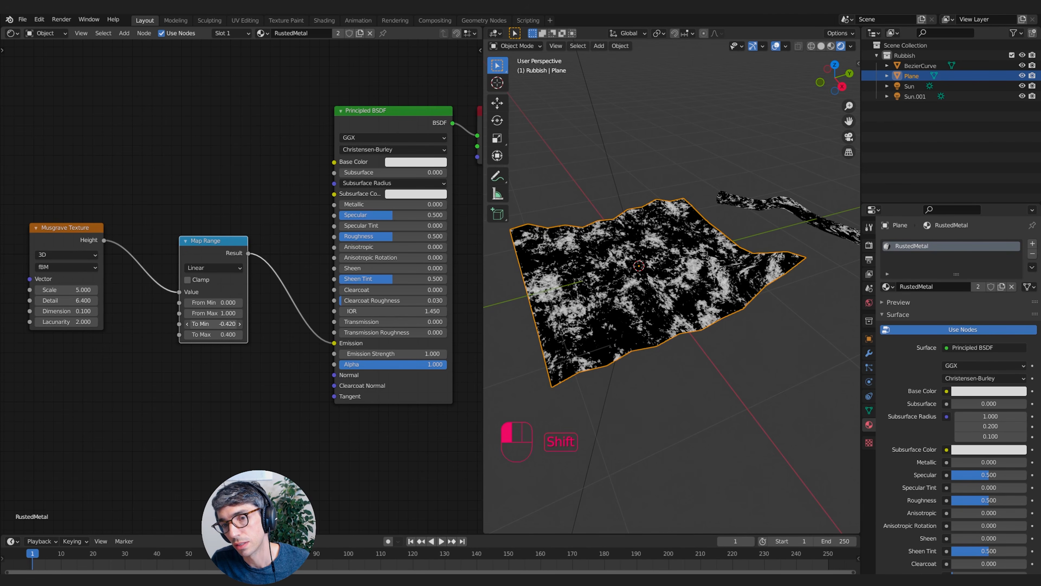
{"action": "middle_click_drag", "start_coordinate": [244, 366], "coordinate": [188, 377]}
{"action": "left_click_drag", "start_coordinate": [278, 353], "coordinate": [228, 365]}
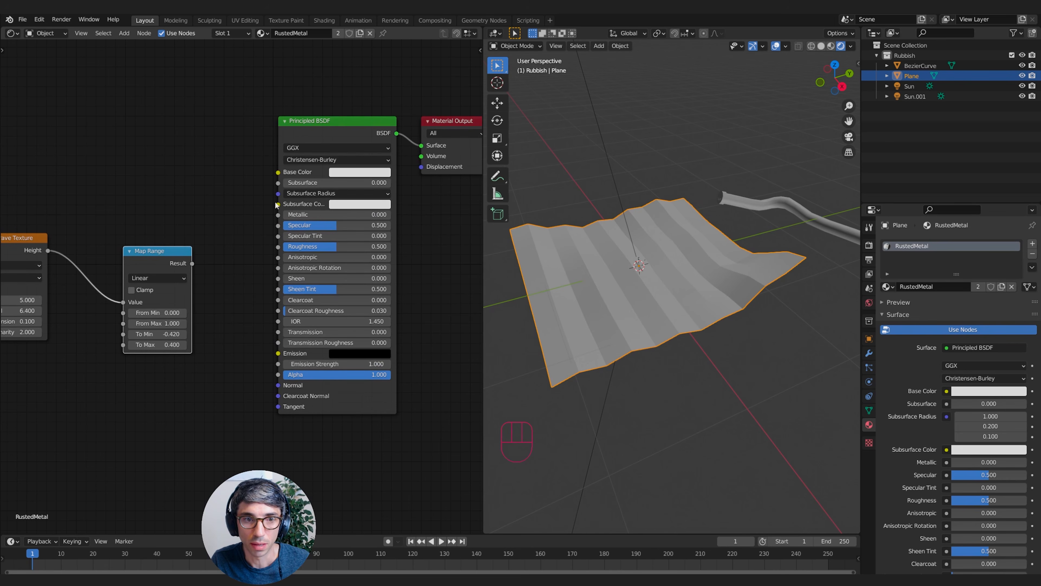
Step: Set the Principled BSDF's Metallic to 1, Specular to 0.78 and Roughness to 0.3
{"action": "left_click", "coordinate": [348, 173]}
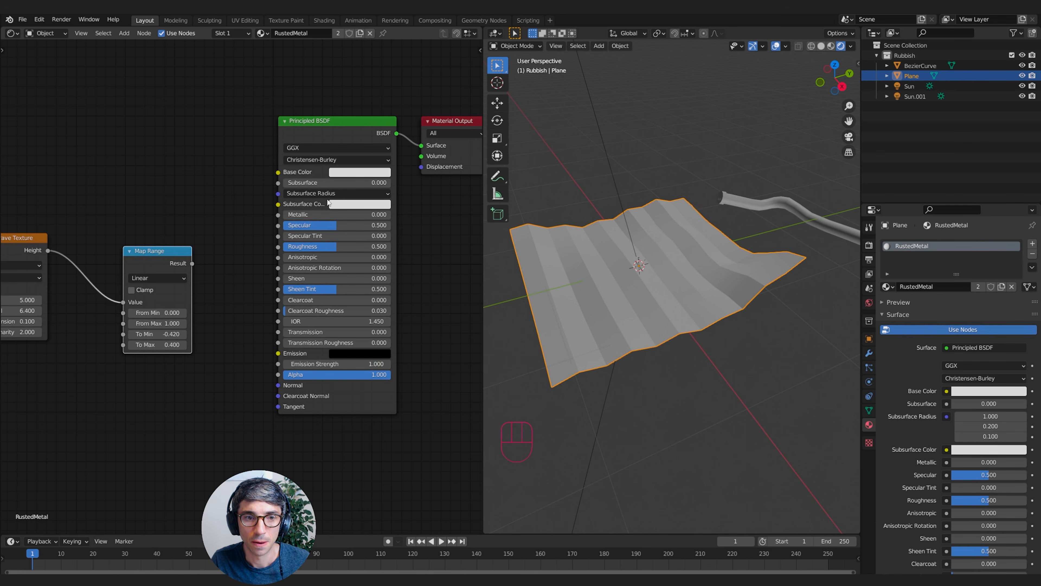
{"action": "left_click_drag", "start_coordinate": [352, 214], "coordinate": [397, 212]}
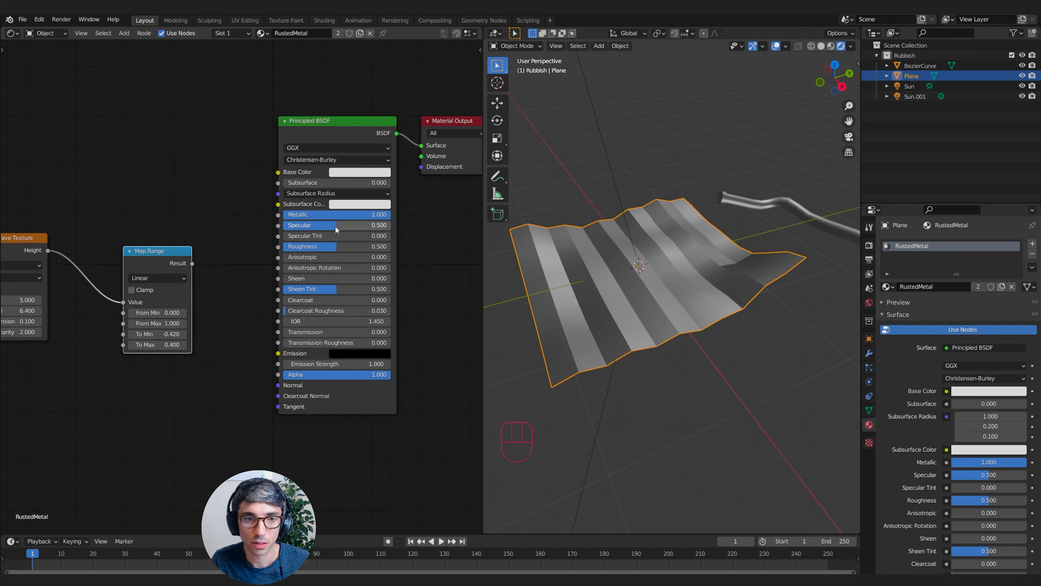
{"action": "mouse_move", "coordinate": [337, 226]}
{"action": "left_mouse_down"}
{"action": "mouse_move", "coordinate": [353, 225]}
{"action": "mouse_move", "coordinate": [360, 246]}
{"action": "mouse_move", "coordinate": [343, 246]}
{"action": "left_mouse_up"}
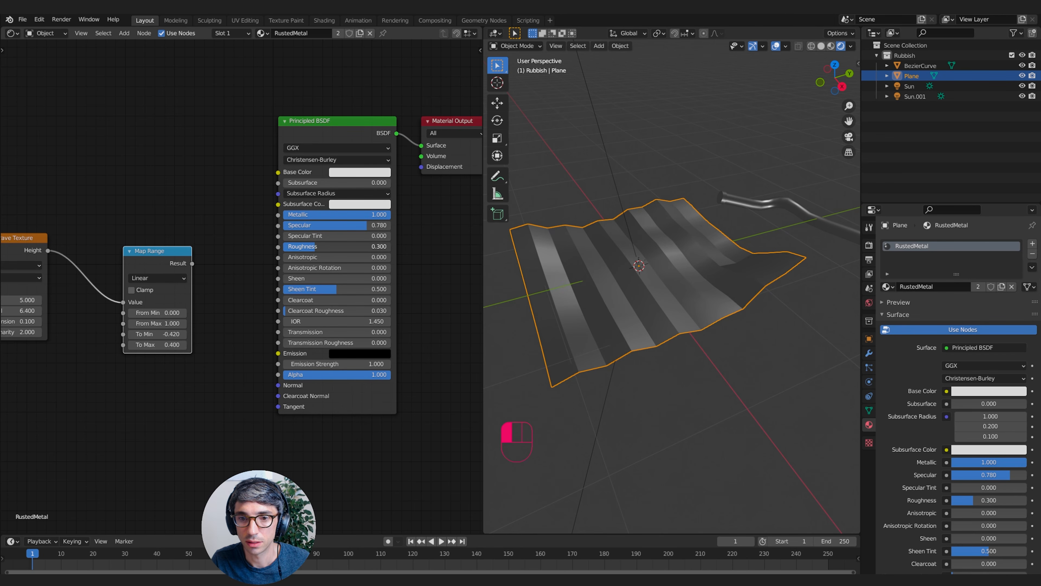
{"action": "middle_click_drag", "start_coordinate": [751, 217], "coordinate": [697, 283]}
Step: Feed the Map Range's Result into the Principled BSDF's Normal through a Bump node with Strength 0.107 and Distance 0.1
{"action": "middle_click_drag", "start_coordinate": [181, 383], "coordinate": [283, 386]}
{"action": "key", "text": "g"}
{"action": "left_click", "coordinate": [318, 288]}
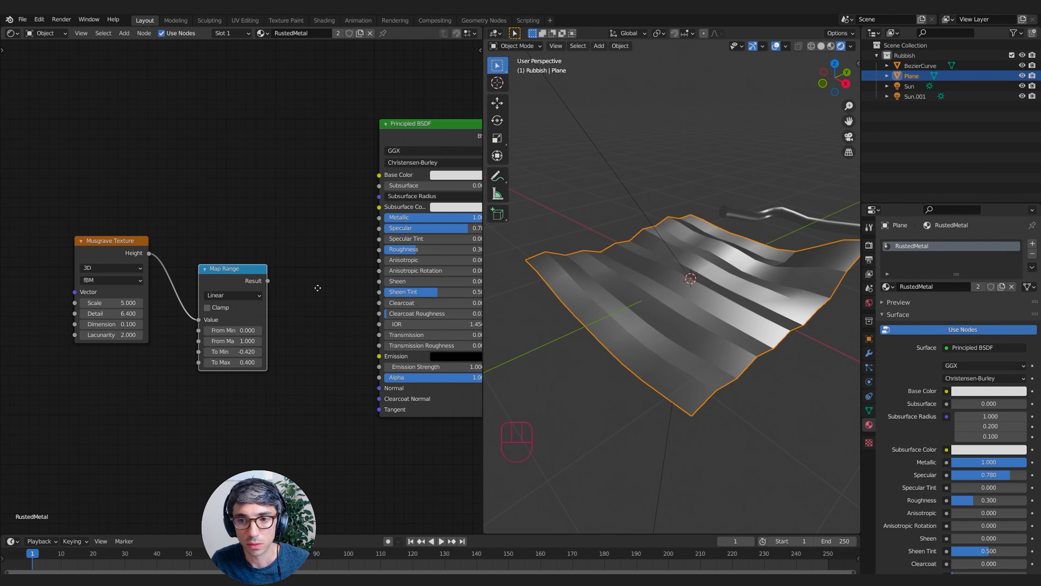
{"action": "middle_click_drag", "start_coordinate": [318, 288], "coordinate": [288, 296]}
{"action": "left_click_drag", "start_coordinate": [191, 280], "coordinate": [263, 342]}
{"action": "key", "text": "shift+a"}
{"action": "left_click", "coordinate": [272, 277]}
{"action": "type", "text": "bump"}
{"action": "key", "text": "Return"}
{"action": "mouse_move", "coordinate": [305, 294]}
{"action": "left_mouse_down"}
{"action": "mouse_move", "coordinate": [267, 425]}
{"action": "mouse_move", "coordinate": [352, 367]}
{"action": "mouse_move", "coordinate": [337, 384]}
{"action": "mouse_move", "coordinate": [345, 397]}
{"action": "left_mouse_up"}
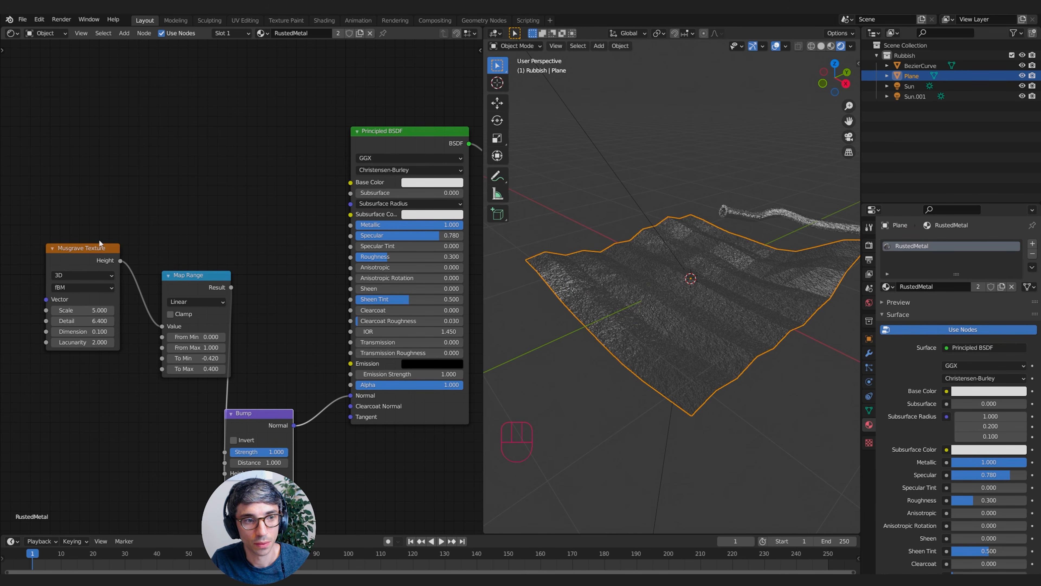
{"action": "left_click_drag", "start_coordinate": [99, 246], "coordinate": [43, 267]}
{"action": "mouse_move", "coordinate": [191, 288]}
{"action": "left_mouse_down"}
{"action": "mouse_move", "coordinate": [123, 298]}
{"action": "mouse_move", "coordinate": [224, 473]}
{"action": "mouse_move", "coordinate": [264, 412]}
{"action": "mouse_move", "coordinate": [252, 395]}
{"action": "mouse_move", "coordinate": [220, 396]}
{"action": "left_mouse_up"}
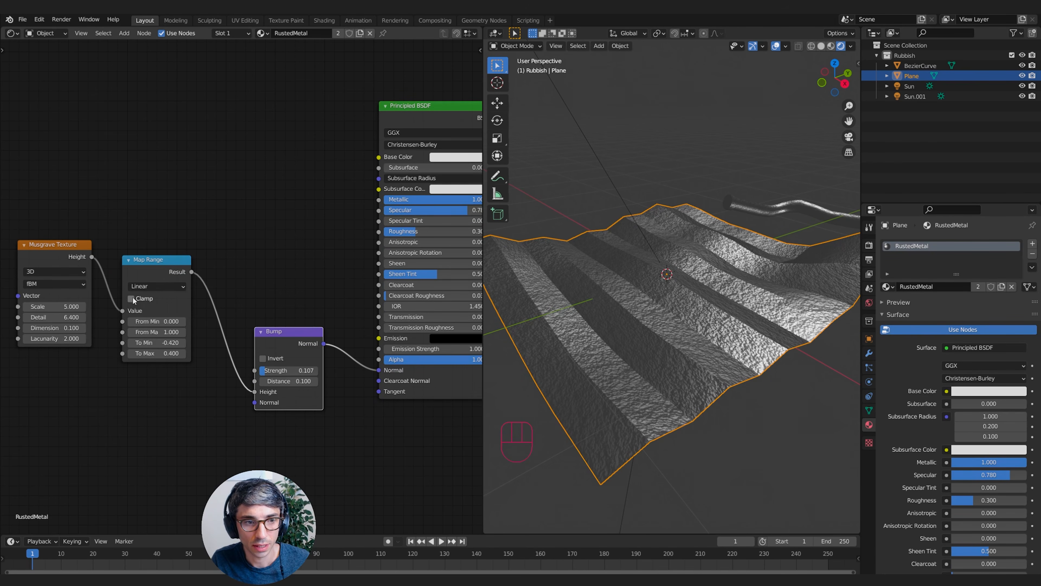
Step: Make room after the Map Range and insert a ColorRamp between its Result and the Bump node's Height
{"action": "middle_click_drag", "start_coordinate": [133, 300], "coordinate": [274, 298]}
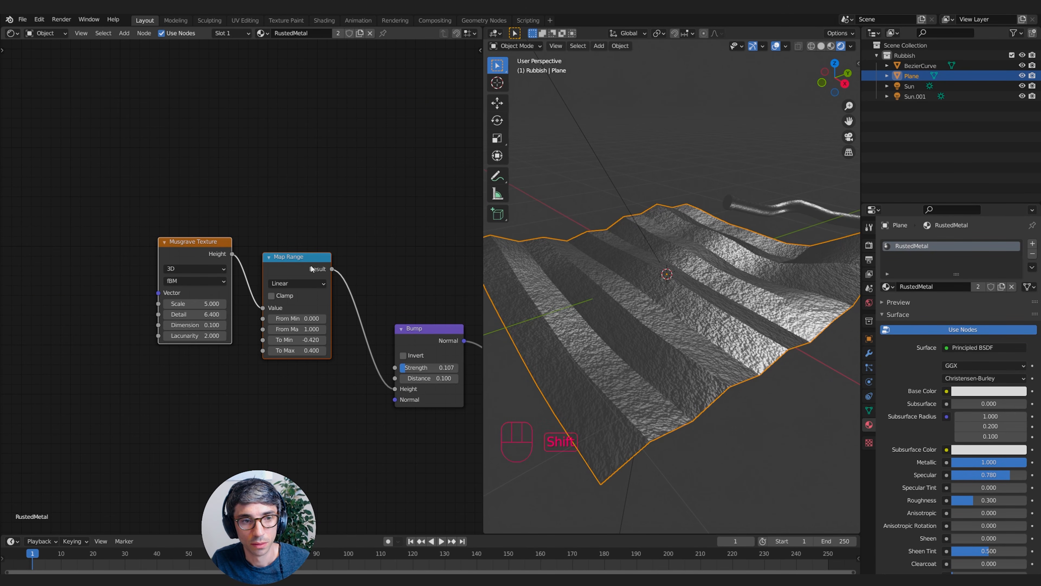
{"action": "key", "text": "g"}
{"action": "left_click", "coordinate": [167, 274]}
{"action": "key", "text": "shift+a"}
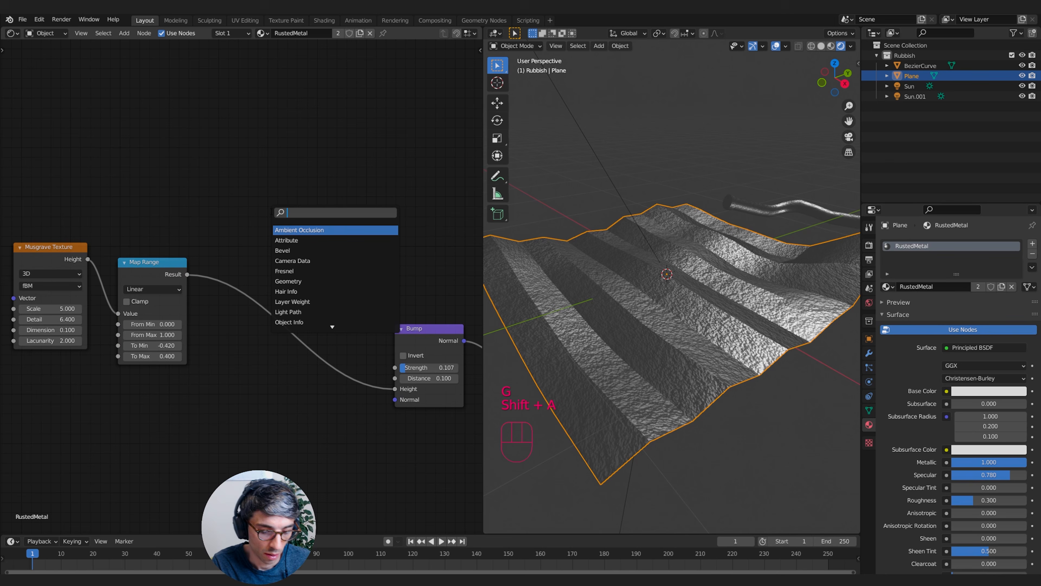
{"action": "type", "text": "color ramp"}
{"action": "key", "text": "Return"}
{"action": "left_click", "coordinate": [204, 249]}
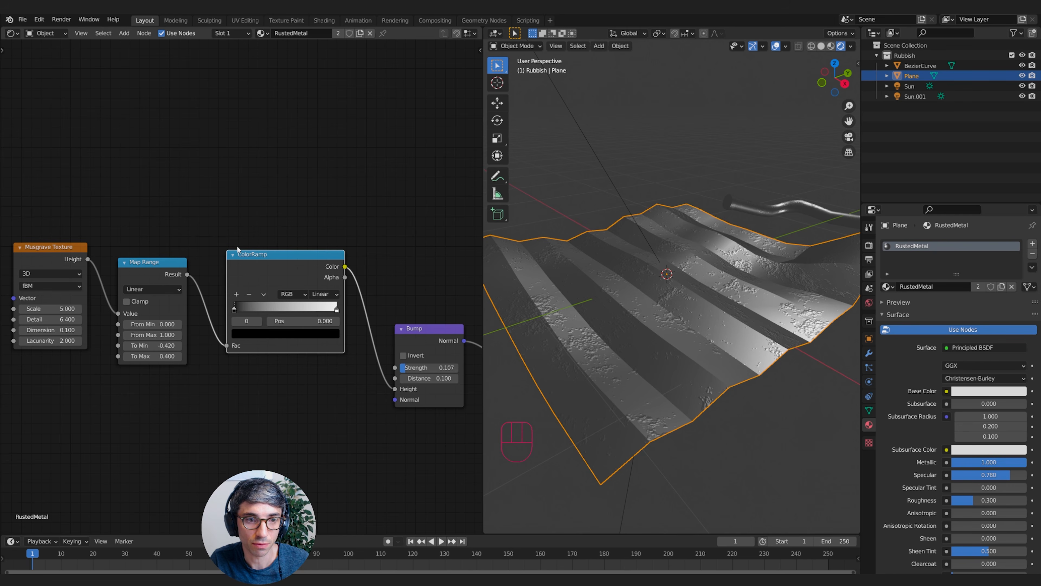
{"action": "middle_click_drag", "start_coordinate": [385, 237], "coordinate": [313, 192], "text": "shift"}
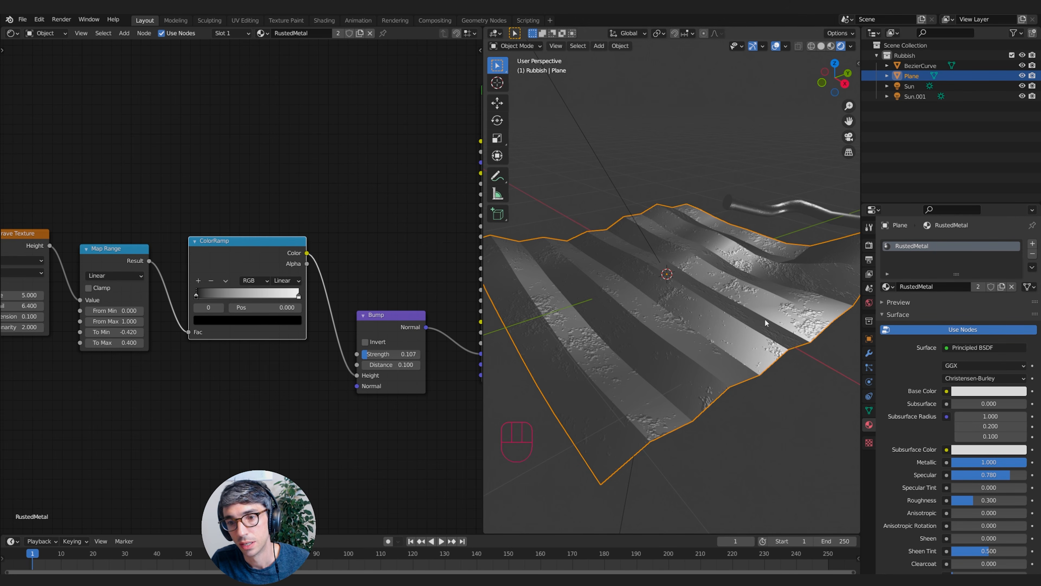
{"action": "middle_click_drag", "start_coordinate": [765, 319], "coordinate": [687, 378]}
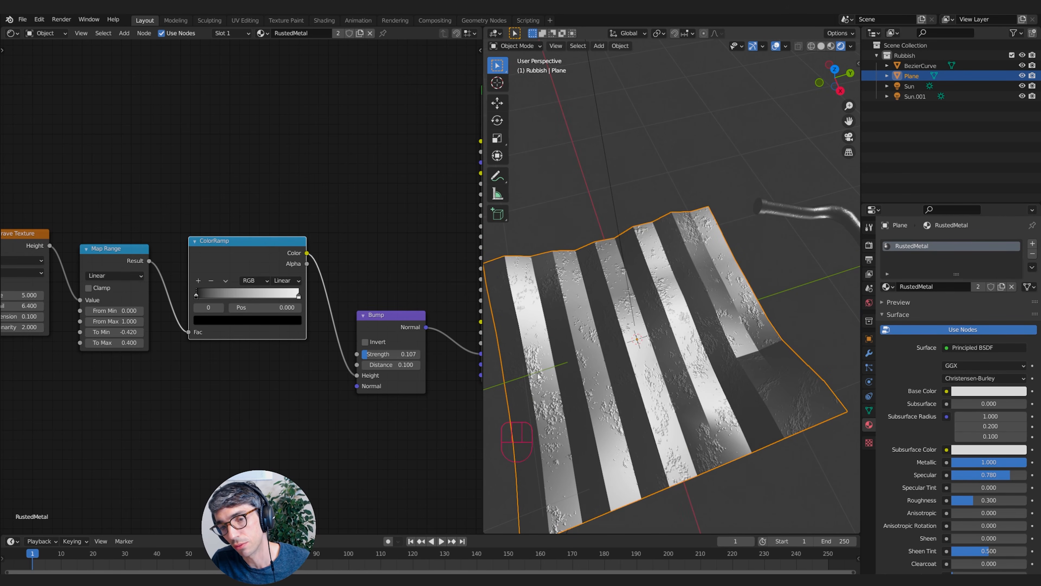
Step: Set the Principled BSDF's Roughness to 0.5
{"action": "middle_click_drag", "start_coordinate": [348, 229], "coordinate": [151, 254], "text": "shift"}
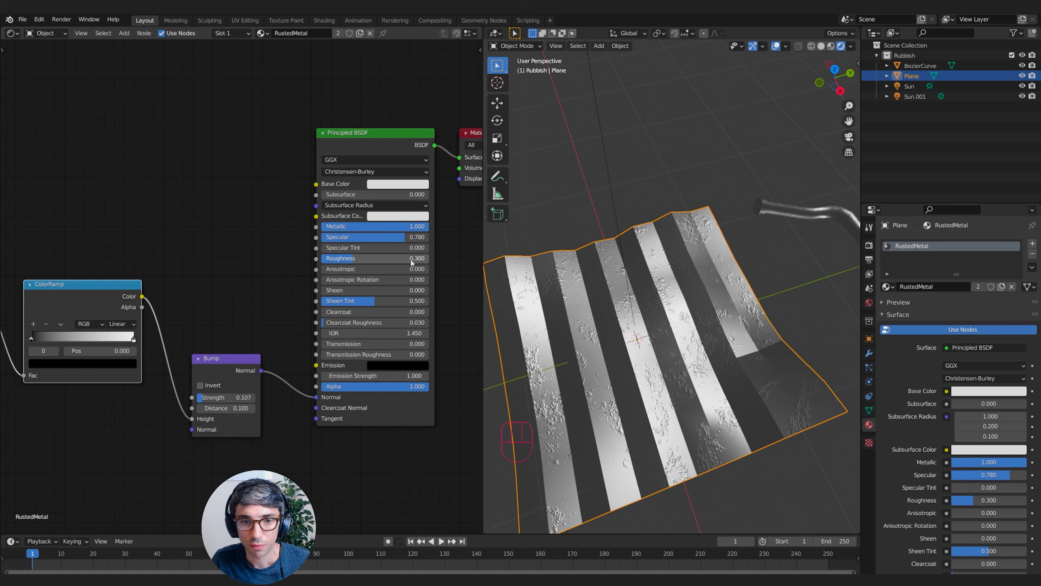
{"action": "left_click_drag", "start_coordinate": [353, 258], "coordinate": [368, 258]}
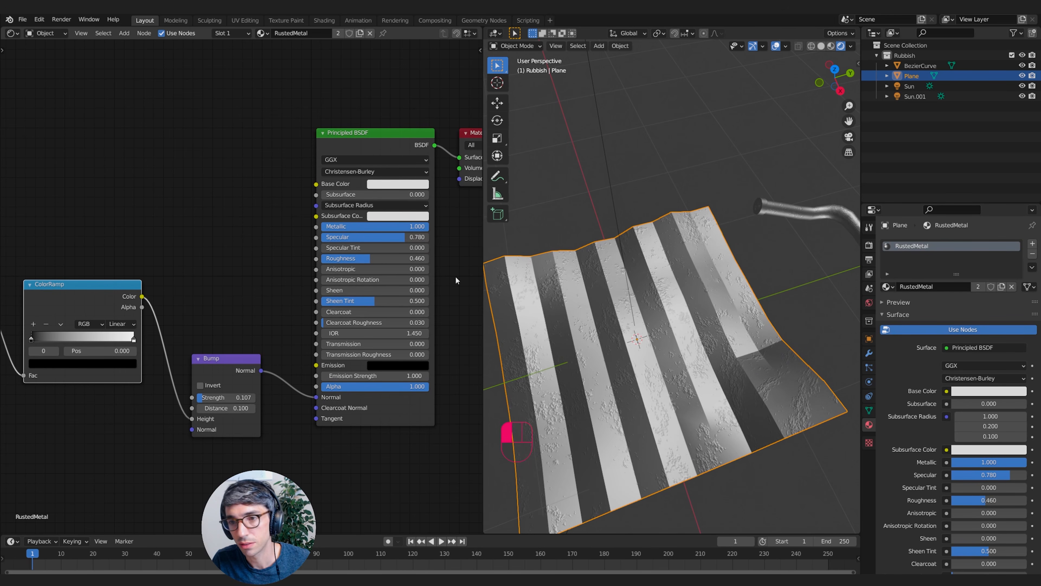
{"action": "middle_click_drag", "start_coordinate": [639, 254], "coordinate": [709, 329]}
{"action": "left_click_drag", "start_coordinate": [353, 262], "coordinate": [357, 263]}
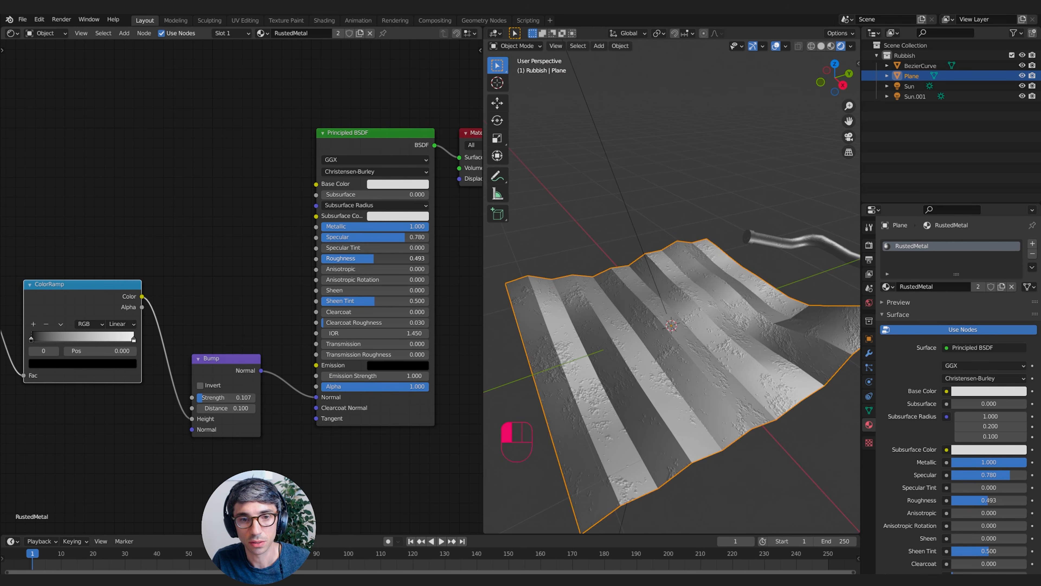
{"action": "type", "text": "0.5"}
{"action": "key", "text": "Return"}
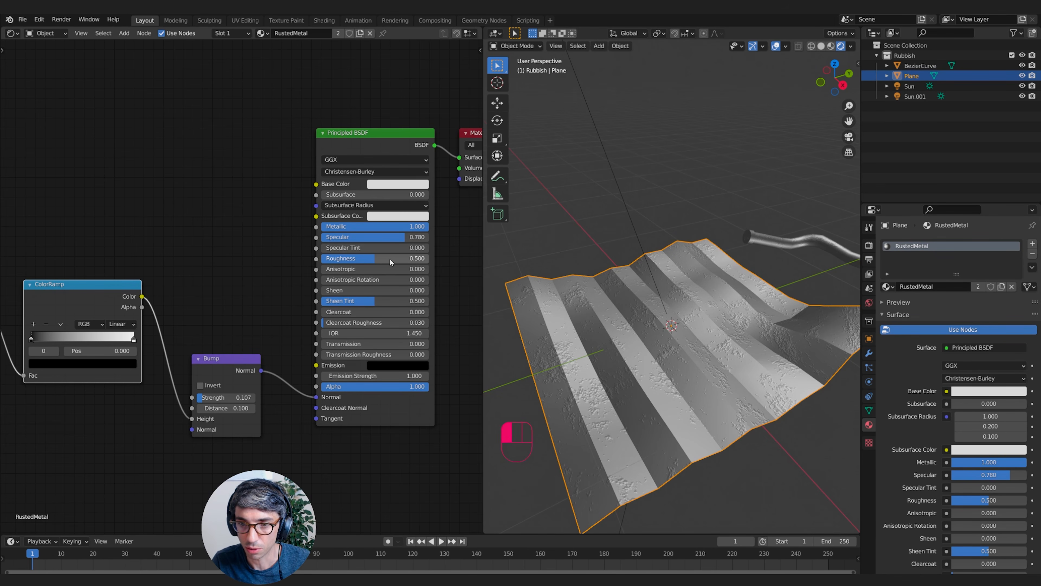
Step: Duplicate the ColorRamp node and place the unconnected copy above the original
{"action": "middle_click_drag", "start_coordinate": [545, 337], "coordinate": [705, 283]}
{"action": "middle_click_drag", "start_coordinate": [205, 211], "coordinate": [260, 275]}
{"action": "key", "text": "shift+d"}
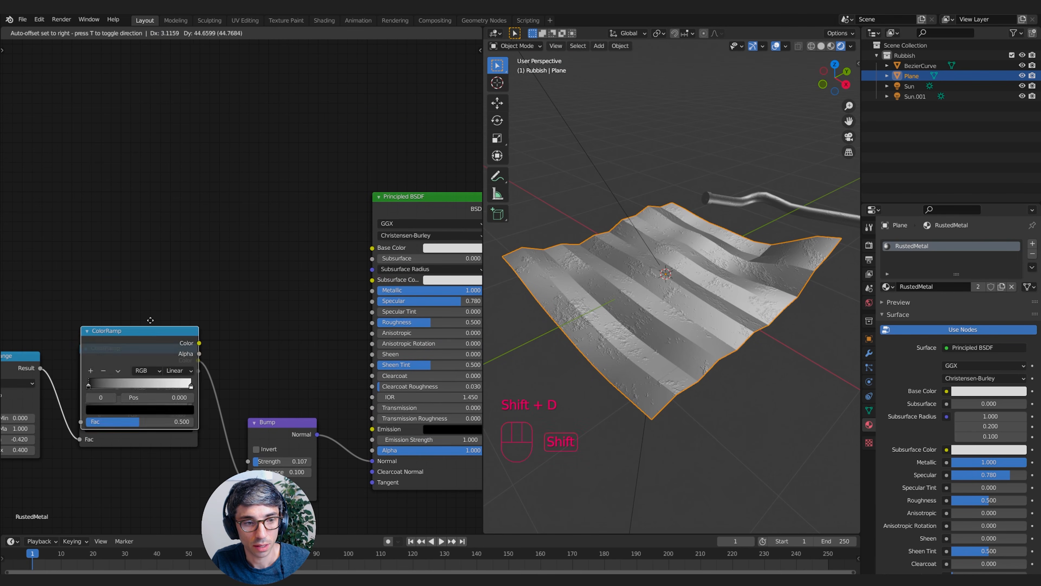
{"action": "left_click", "coordinate": [172, 218]}
{"action": "middle_click_drag", "start_coordinate": [331, 281], "coordinate": [296, 294]}
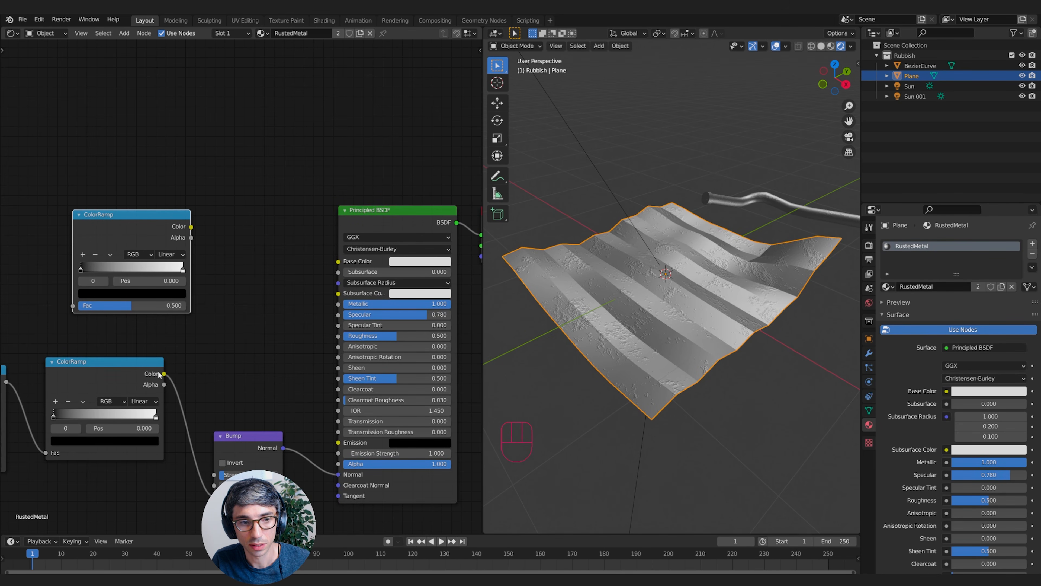
Step: Preview the original ColorRamp's Color through the Principled BSDF's Emission and disconnect it again
{"action": "left_click_drag", "start_coordinate": [314, 424], "coordinate": [338, 442]}
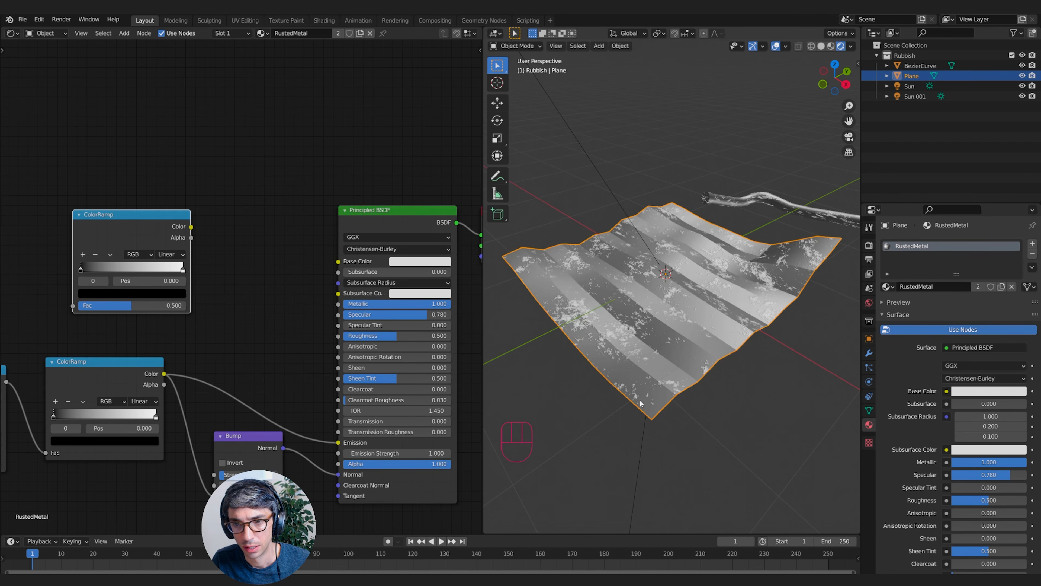
{"action": "left_click_drag", "start_coordinate": [338, 443], "coordinate": [203, 362]}
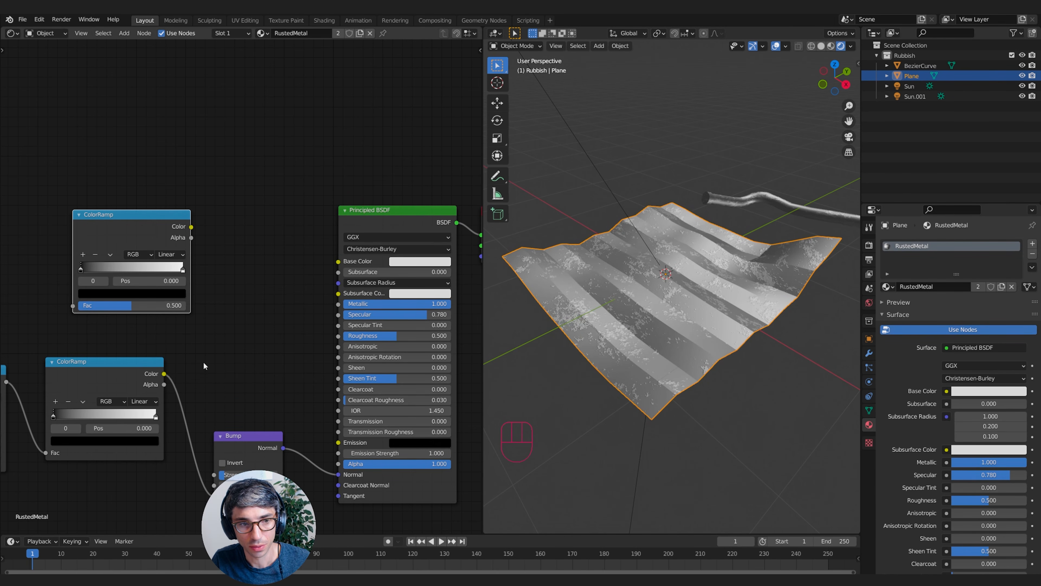
Step: Set the duplicated ColorRamp's first stop to mid grey with R, G and B at 0.5, and switch its colour picker to HSV
{"action": "middle_click_drag", "start_coordinate": [196, 318], "coordinate": [254, 320]}
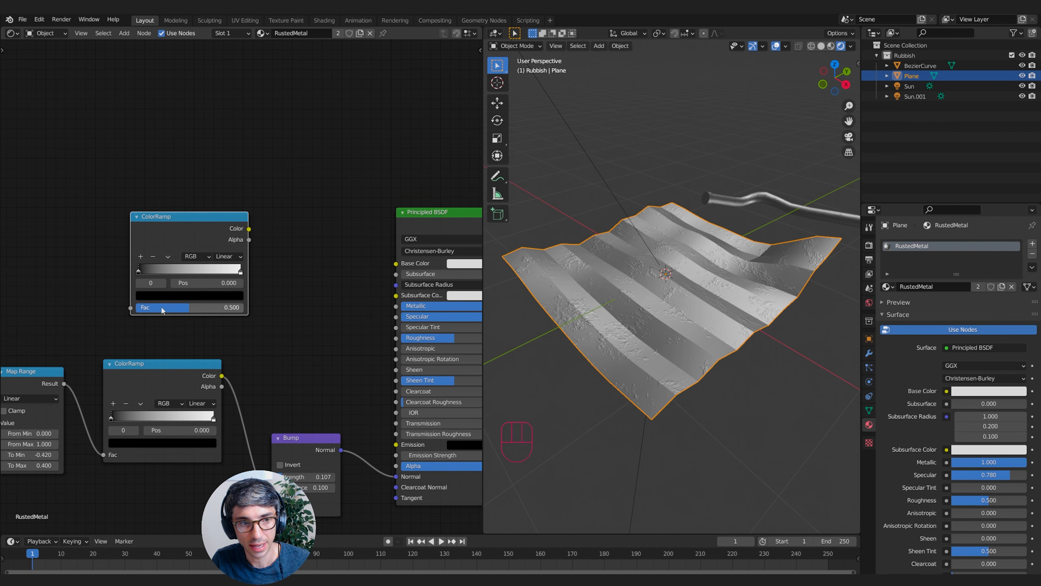
{"action": "left_click", "coordinate": [168, 296]}
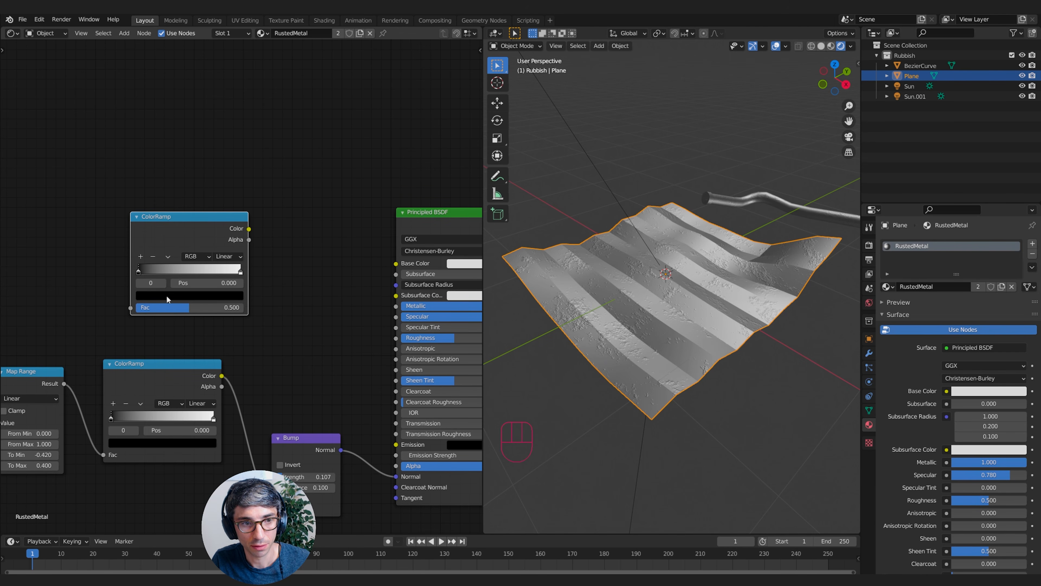
{"action": "left_click", "coordinate": [166, 296]}
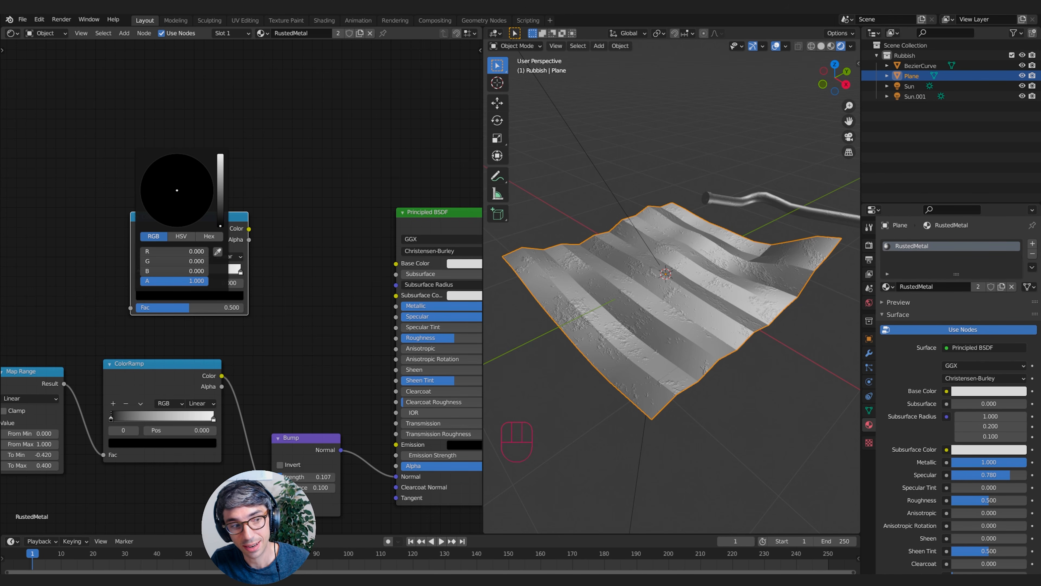
{"action": "left_click_drag", "start_coordinate": [182, 271], "coordinate": [182, 250]}
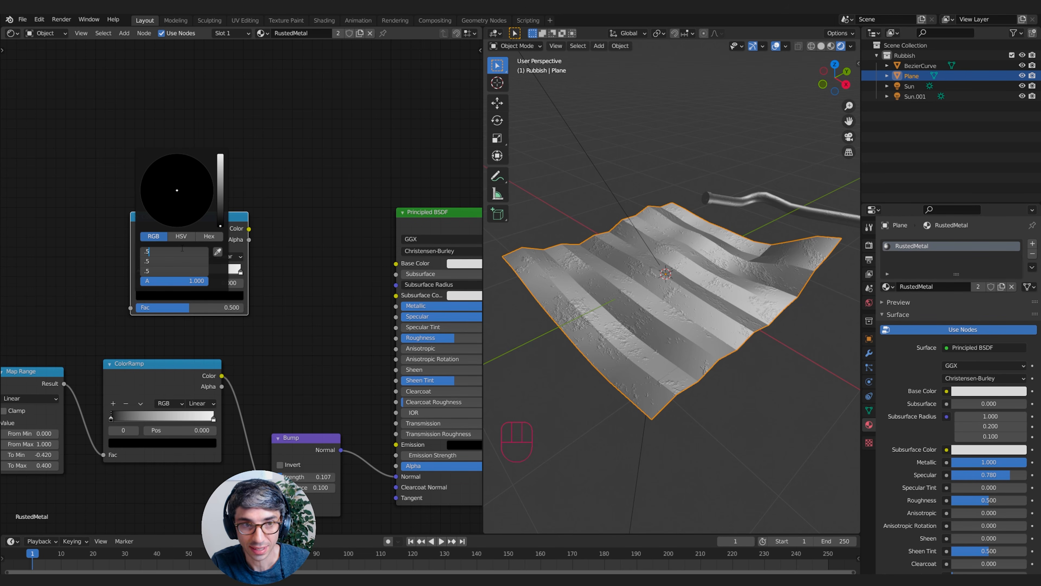
{"action": "type", "text": ".5"}
{"action": "key", "text": "Return"}
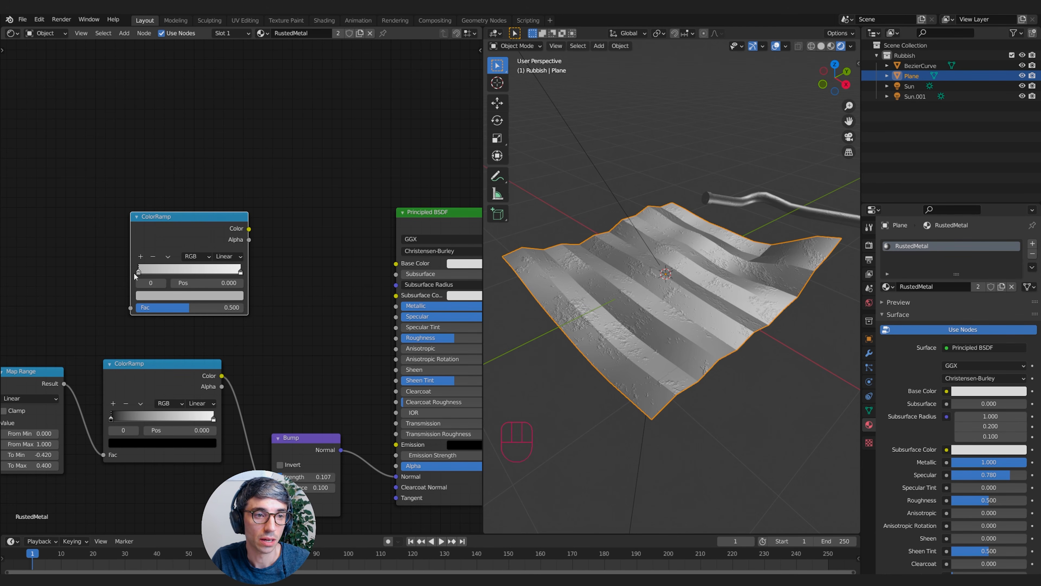
{"action": "left_click", "coordinate": [178, 295]}
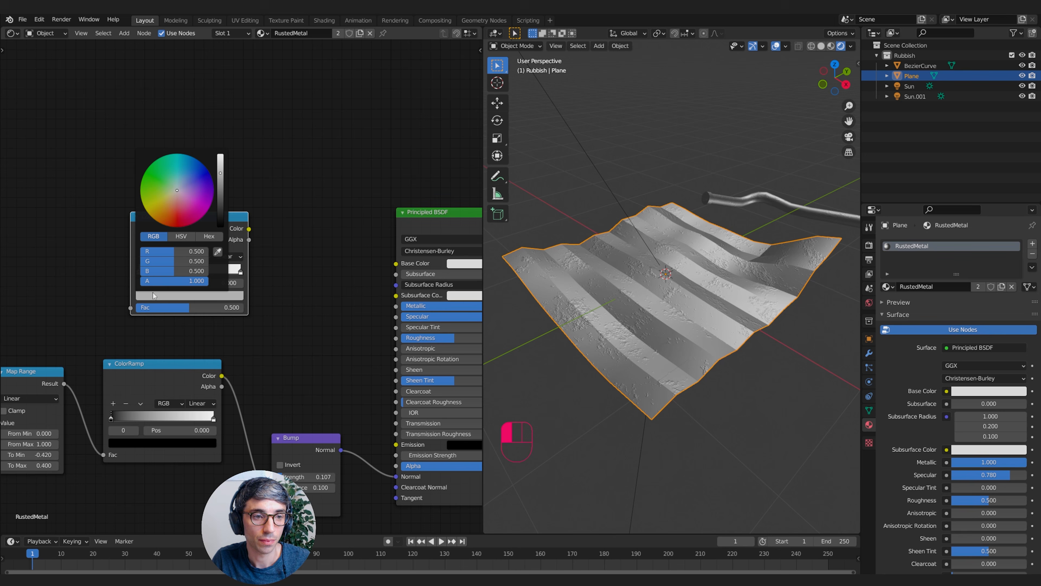
{"action": "left_click", "coordinate": [181, 236]}
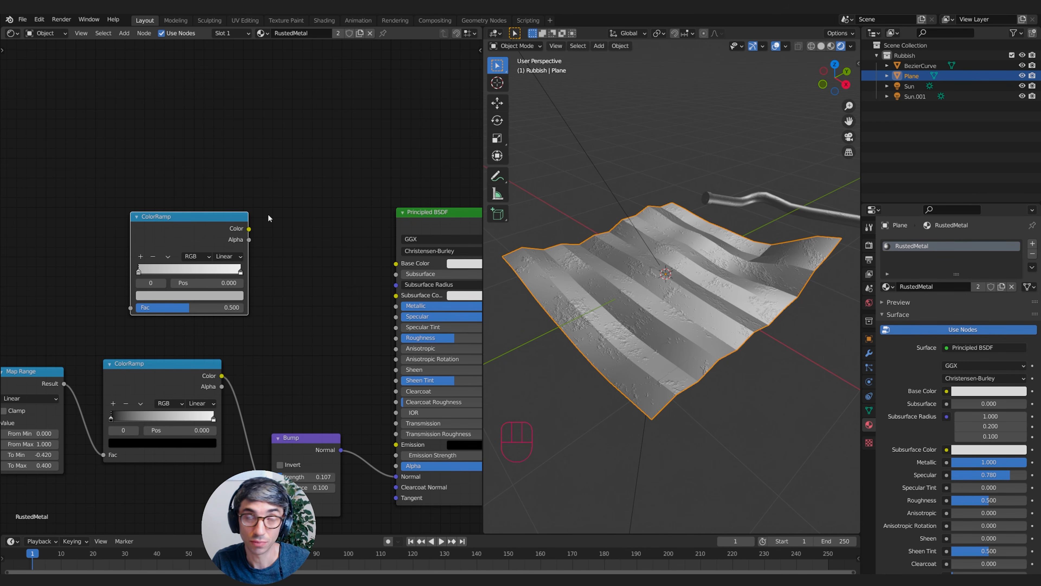
Step: Link the Map Range's Result to the duplicated ColorRamp's Fac and that ramp's Color to the Principled BSDF's Roughness
{"action": "middle_click_drag", "start_coordinate": [324, 228], "coordinate": [244, 222]}
{"action": "left_click_drag", "start_coordinate": [113, 210], "coordinate": [136, 221]}
{"action": "middle_click_drag", "start_coordinate": [236, 268], "coordinate": [298, 224]}
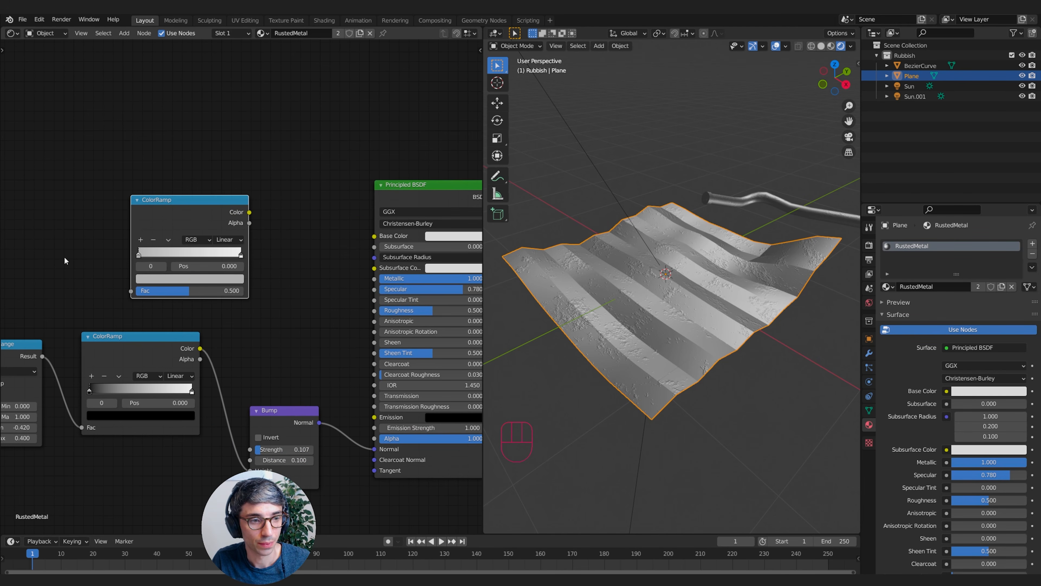
{"action": "left_click_drag", "start_coordinate": [42, 357], "coordinate": [131, 291]}
{"action": "middle_click_drag", "start_coordinate": [284, 283], "coordinate": [232, 298]}
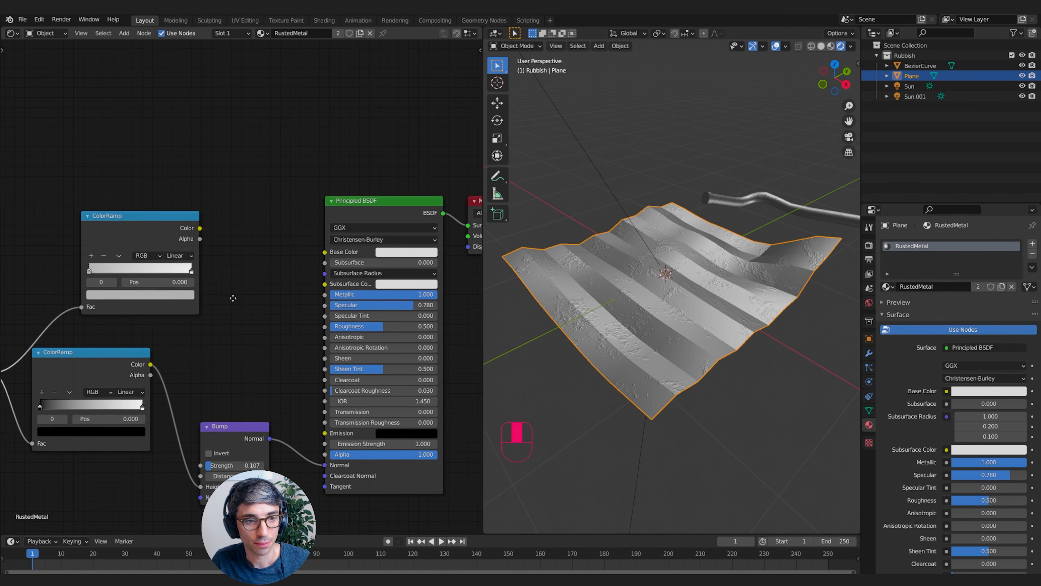
{"action": "left_click", "coordinate": [189, 270]}
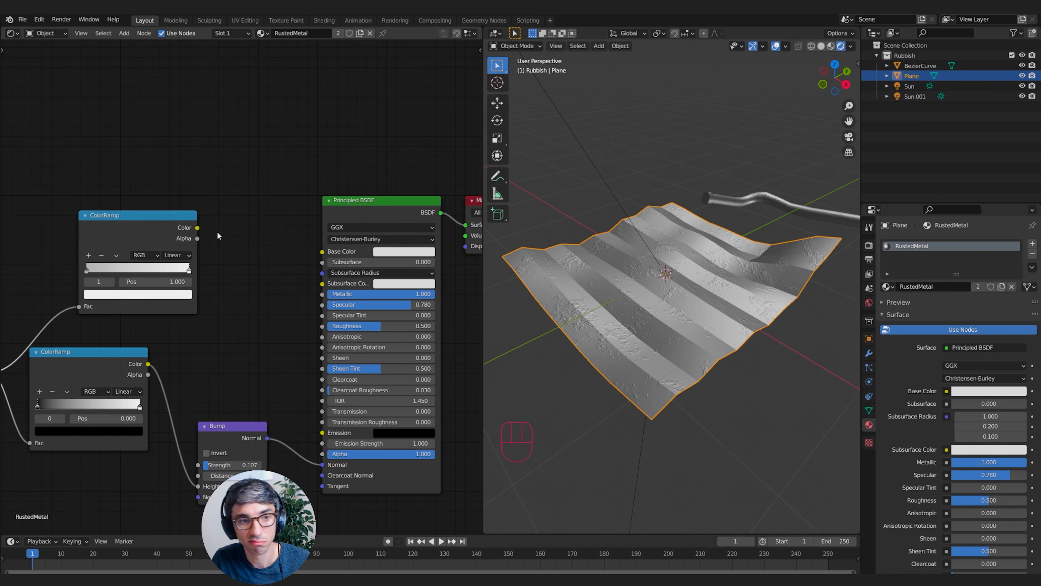
{"action": "left_click_drag", "start_coordinate": [197, 228], "coordinate": [322, 326]}
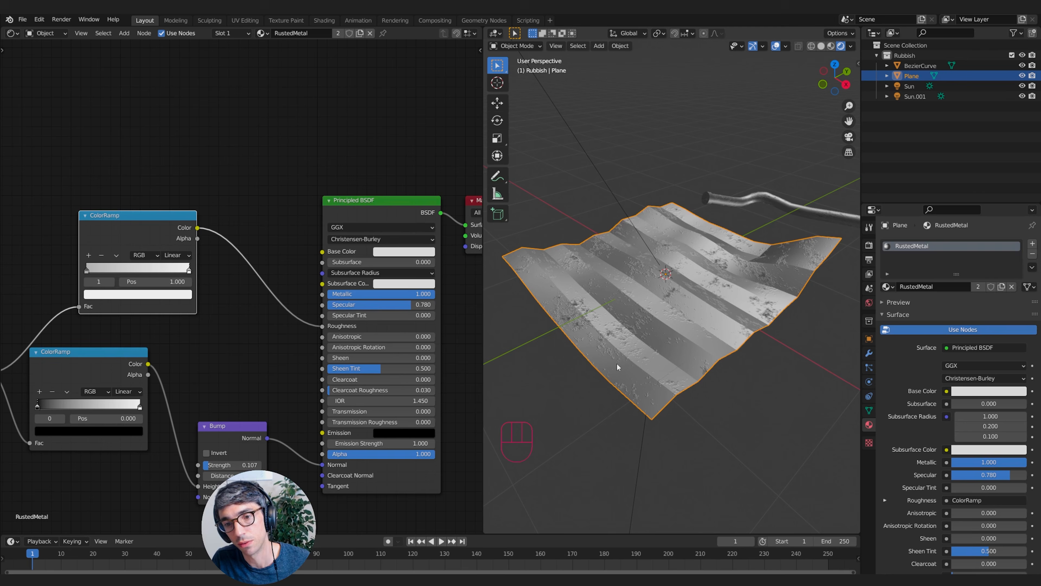
{"action": "middle_click_drag", "start_coordinate": [761, 342], "coordinate": [706, 362]}
{"action": "scroll", "coordinate": [715, 391], "scroll_direction": "up", "scroll_amount": 5}
Step: Duplicate the roughness ColorRamp above itself and link the Map Range's Result to the copy's Fac
{"action": "middle_click_drag", "start_coordinate": [214, 189], "coordinate": [273, 243]}
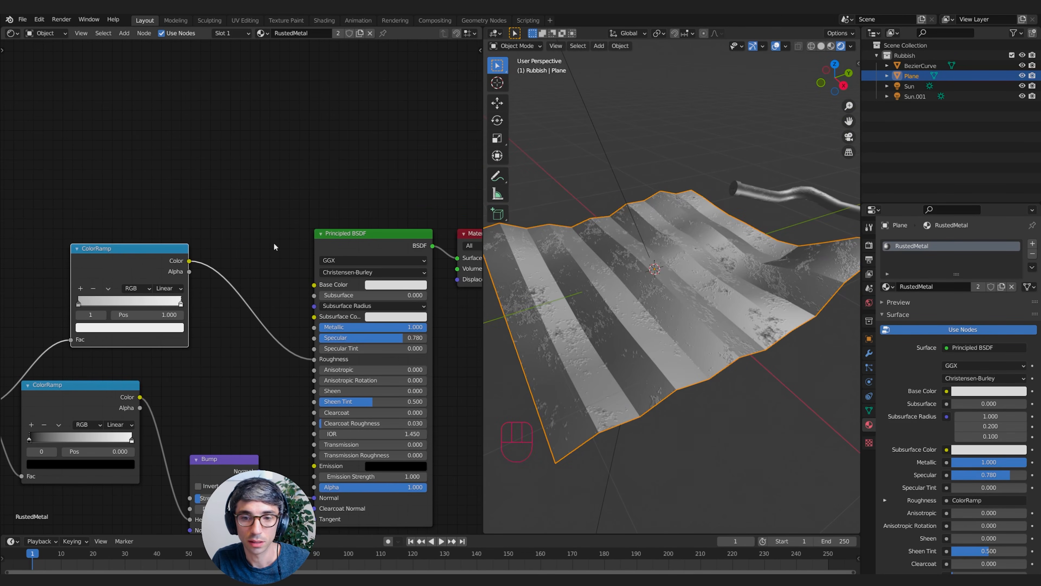
{"action": "key", "text": "shift+d"}
{"action": "left_click", "coordinate": [214, 121]}
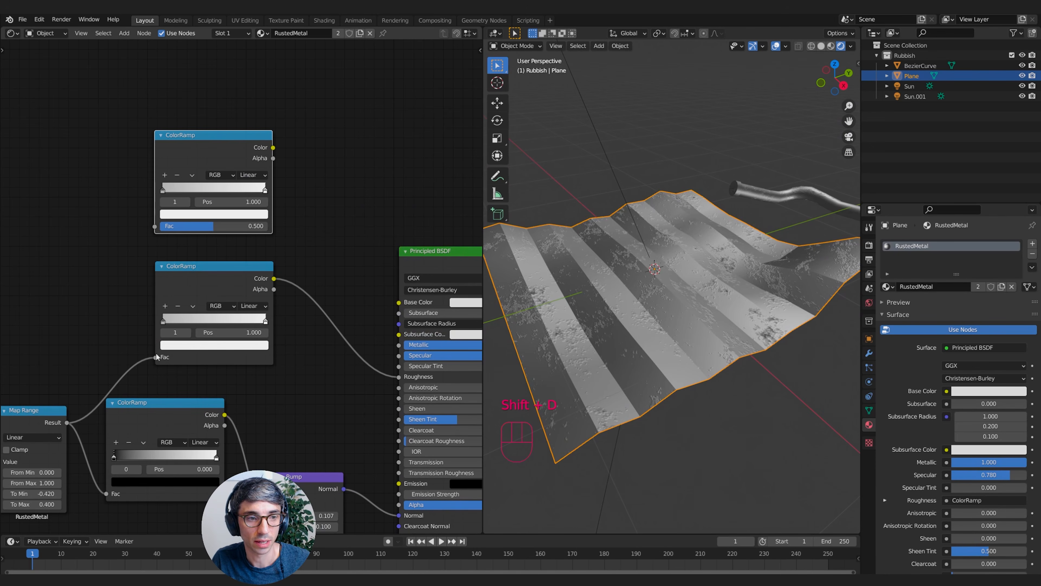
{"action": "left_click_drag", "start_coordinate": [64, 422], "coordinate": [158, 198]}
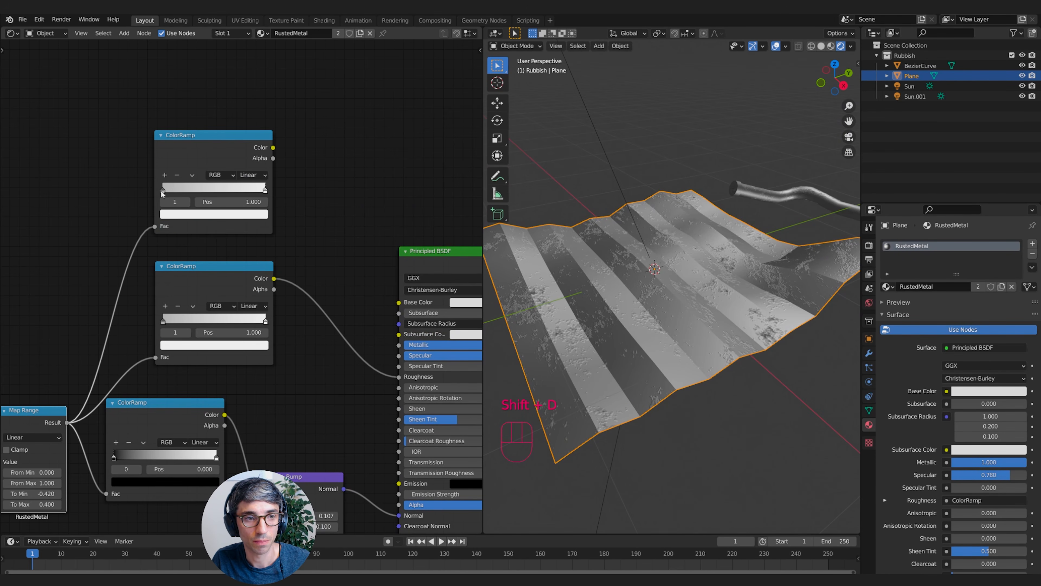
Step: Set the uppermost ColorRamp's last stop to dark red with H 0.010, S 0.997 and V 0.101
{"action": "left_click", "coordinate": [162, 189]}
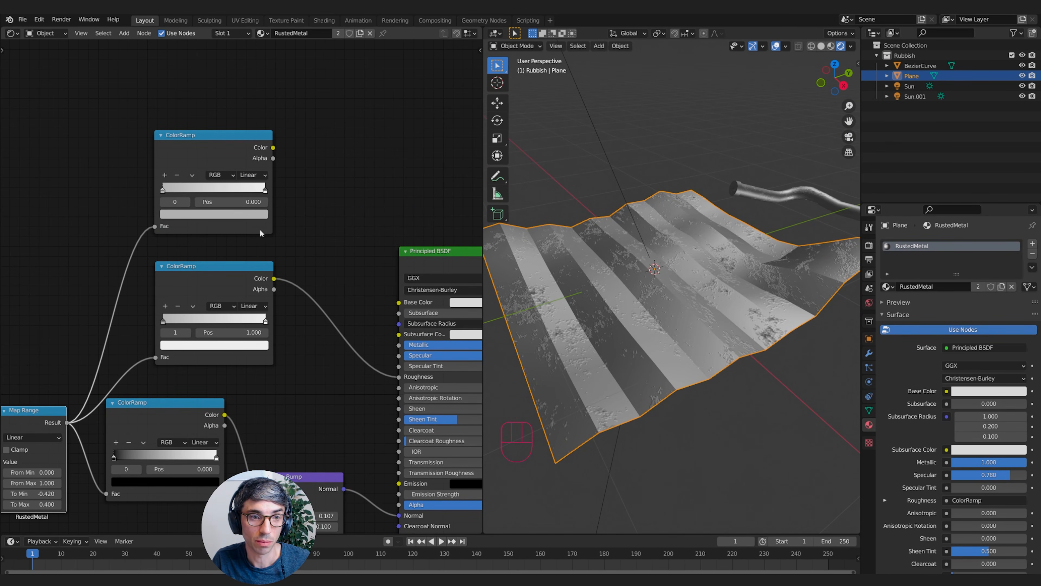
{"action": "middle_click_drag", "start_coordinate": [410, 240], "coordinate": [333, 242]}
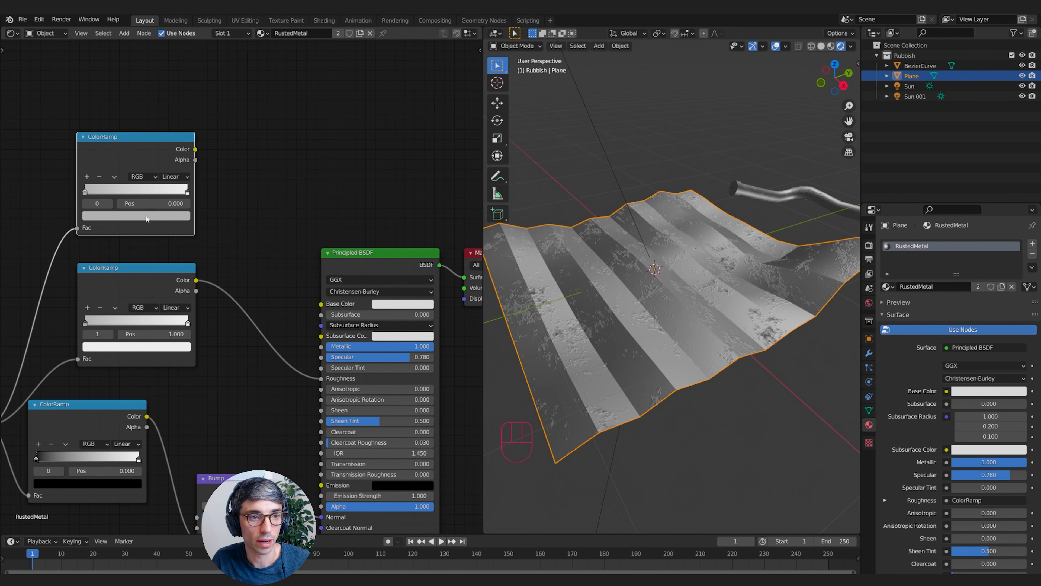
{"action": "left_click", "coordinate": [167, 214]}
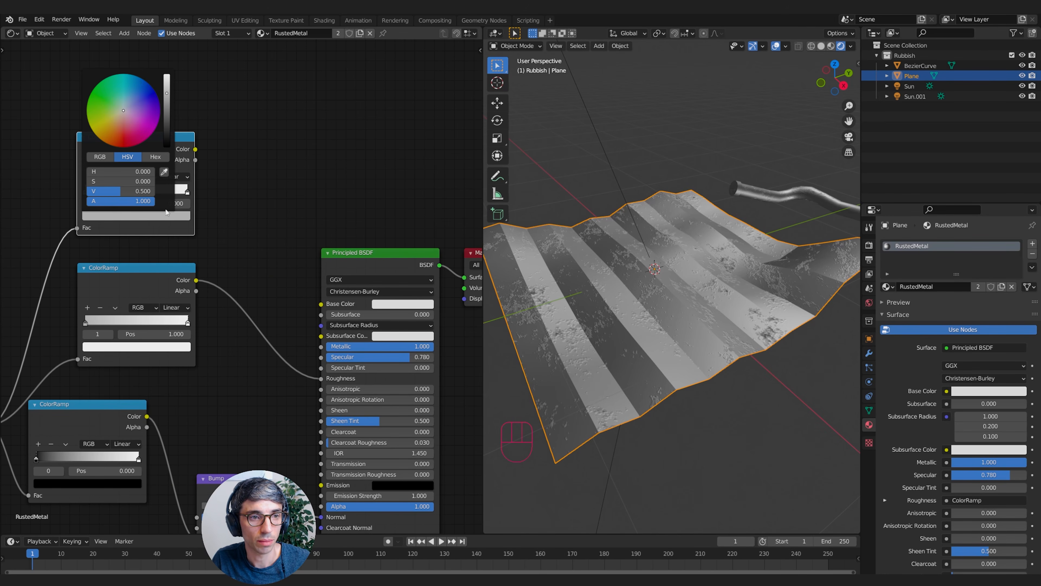
{"action": "left_click", "coordinate": [187, 190]}
{"action": "left_click", "coordinate": [182, 217]}
{"action": "left_click_drag", "start_coordinate": [110, 146], "coordinate": [115, 145]}
{"action": "scroll", "coordinate": [157, 117], "scroll_direction": "down", "scroll_amount": 10}
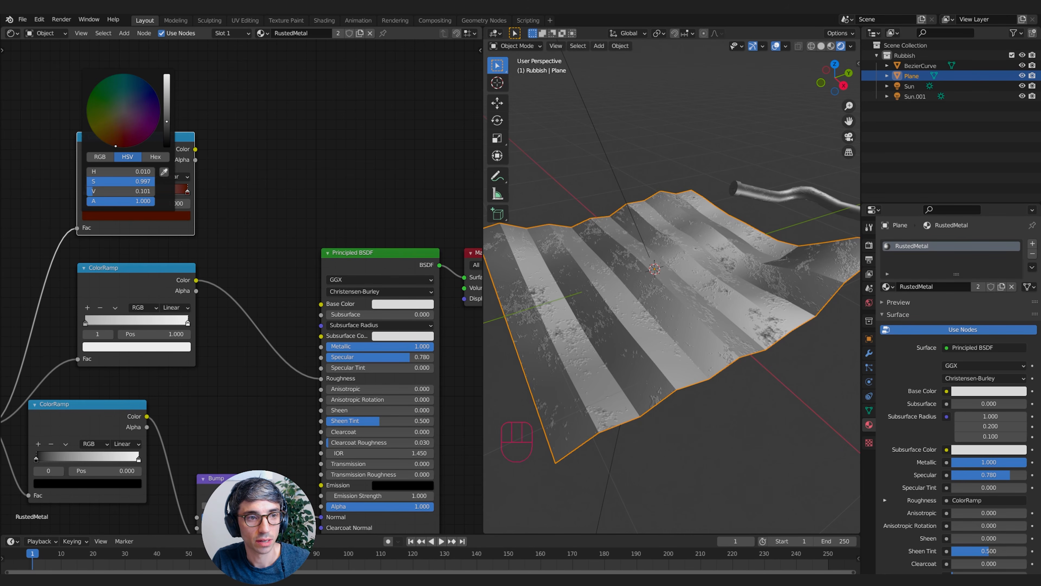
Step: Add a stop at position 0.739 to the uppermost ColorRamp and colour it bright red-orange
{"action": "left_click", "coordinate": [88, 177]}
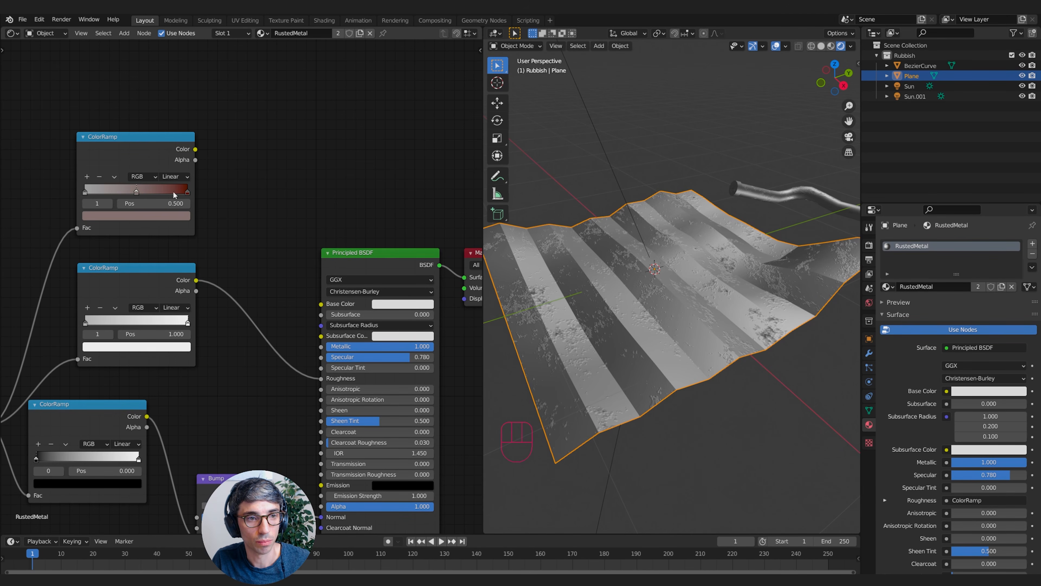
{"action": "left_click", "coordinate": [168, 214]}
{"action": "scroll", "coordinate": [123, 124], "scroll_direction": "up", "scroll_amount": 4}
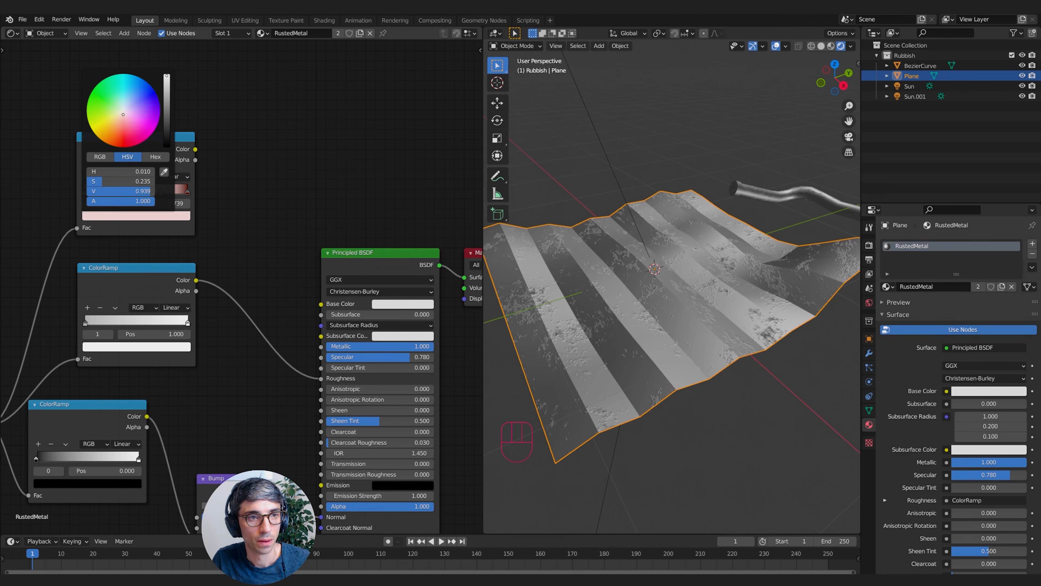
{"action": "left_click_drag", "start_coordinate": [122, 131], "coordinate": [123, 144]}
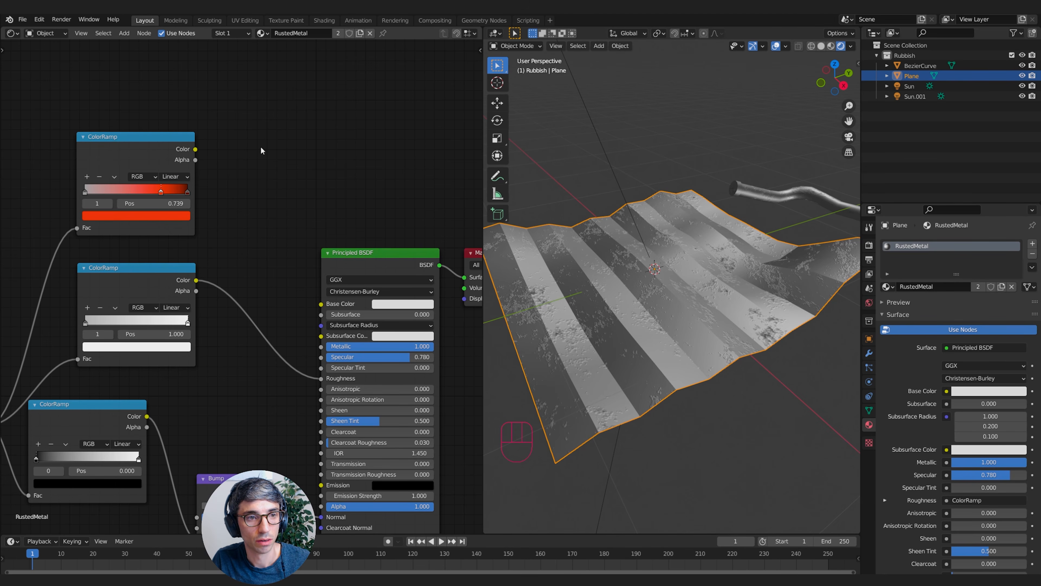
Step: Add a light grey stop at position 0.496 to the uppermost ColorRamp and link its Color to the Principled BSDF's Base Color
{"action": "middle_click_drag", "start_coordinate": [237, 200], "coordinate": [254, 193]}
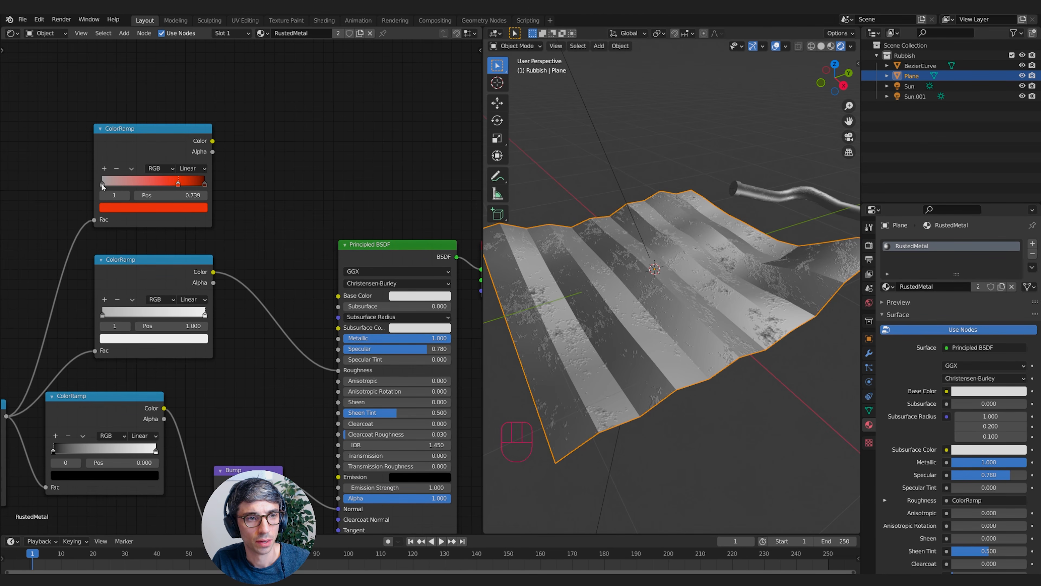
{"action": "left_click", "coordinate": [103, 169]}
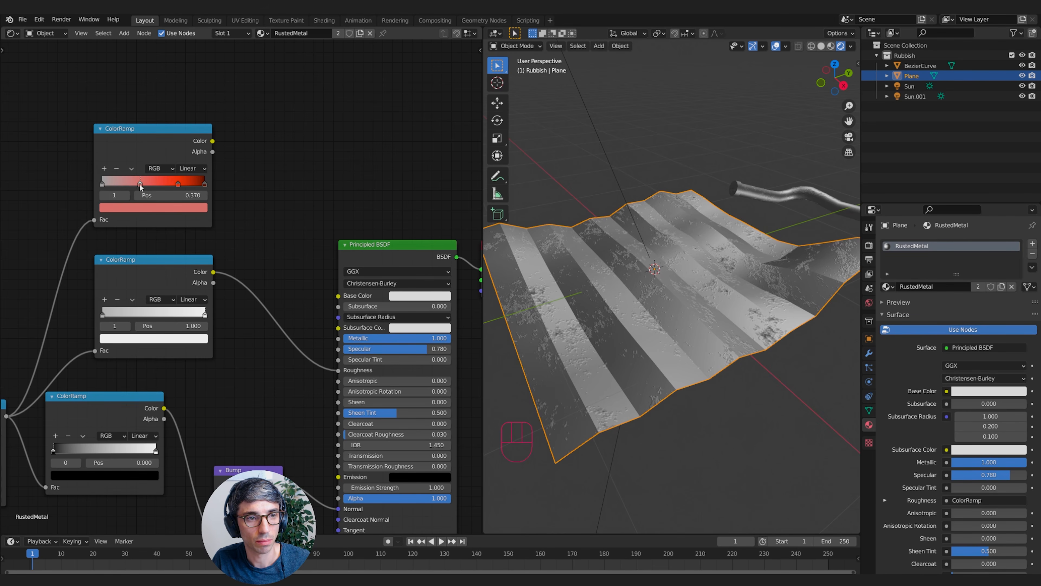
{"action": "left_click", "coordinate": [149, 208]}
{"action": "mouse_move", "coordinate": [154, 172]}
{"action": "left_mouse_down"}
{"action": "mouse_move", "coordinate": [103, 173]}
{"action": "mouse_move", "coordinate": [152, 185]}
{"action": "left_mouse_up"}
{"action": "left_click_drag", "start_coordinate": [212, 141], "coordinate": [338, 295]}
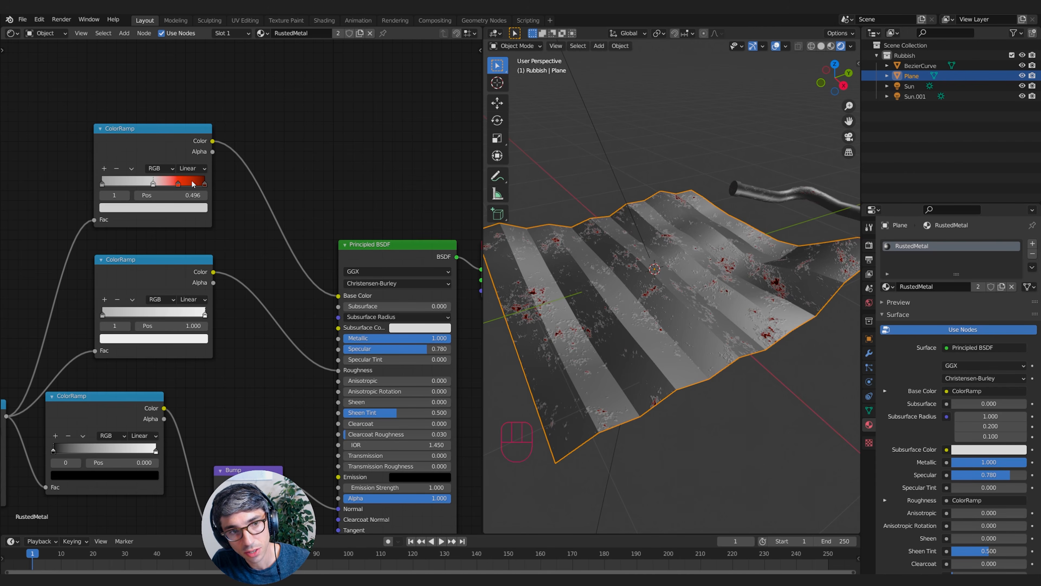
Step: Shift the Base Color ramp's light grey stop to 0.101 and red stop to 0.261, and recolour the last stop orange at 0.768
{"action": "middle_click_drag", "start_coordinate": [164, 197], "coordinate": [202, 203]}
{"action": "left_click_drag", "start_coordinate": [197, 199], "coordinate": [154, 199]}
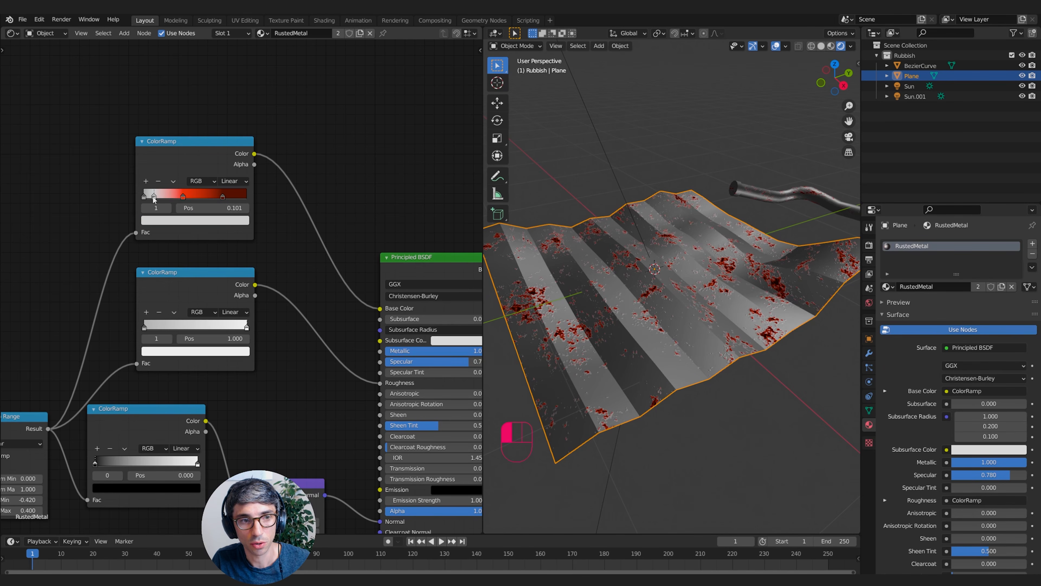
{"action": "left_click", "coordinate": [183, 197]}
{"action": "left_click", "coordinate": [195, 220]}
{"action": "mouse_move", "coordinate": [227, 85]}
{"action": "left_mouse_down"}
{"action": "mouse_move", "coordinate": [226, 102]}
{"action": "mouse_move", "coordinate": [226, 87]}
{"action": "left_mouse_up"}
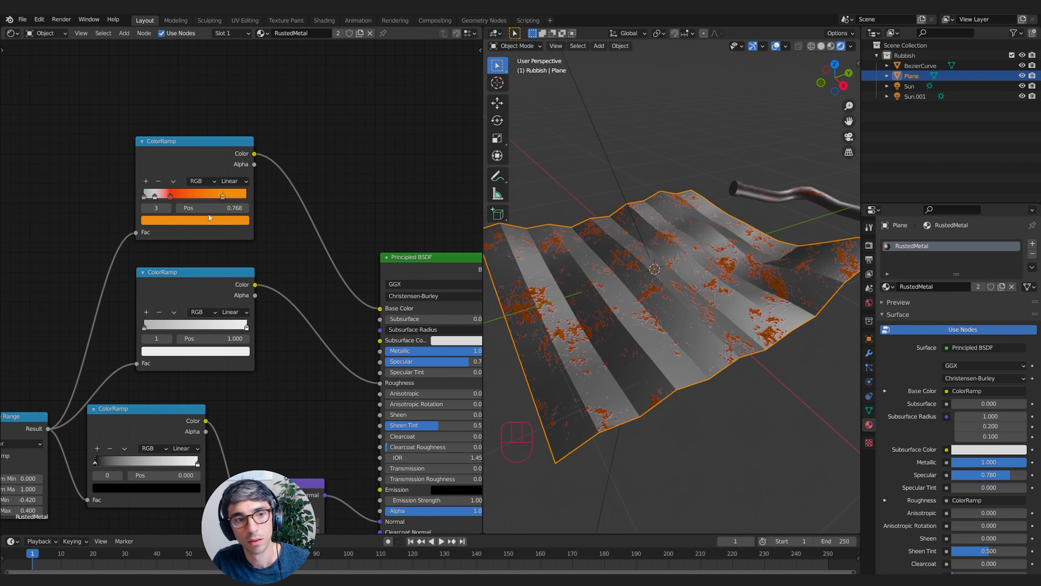
Step: Recolour the Base Color ramp's red stop at 0.261 to a muted reddish brown
{"action": "left_click", "coordinate": [170, 196]}
{"action": "left_click", "coordinate": [189, 221]}
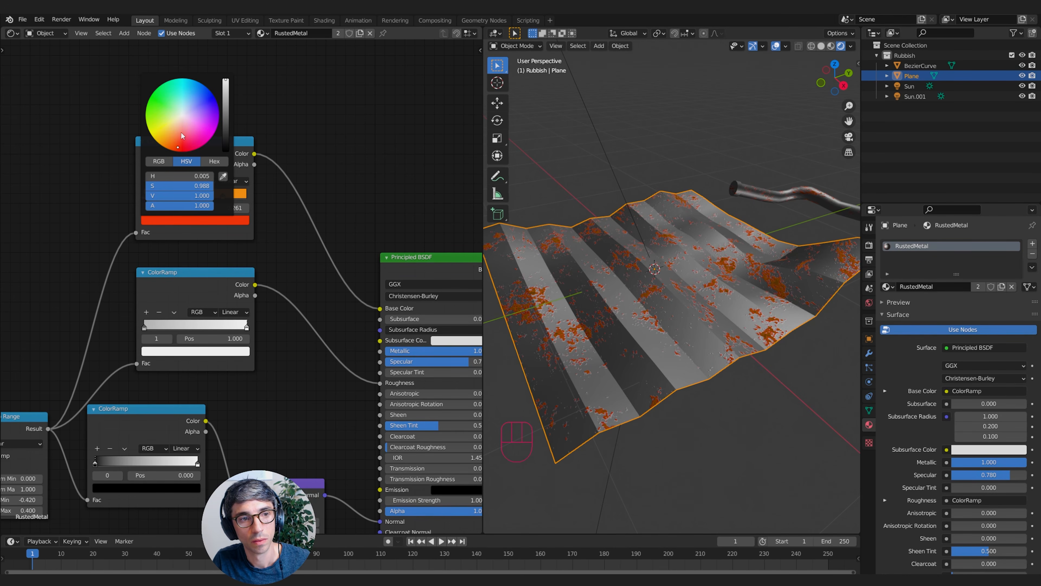
{"action": "left_click_drag", "start_coordinate": [182, 136], "coordinate": [168, 139]}
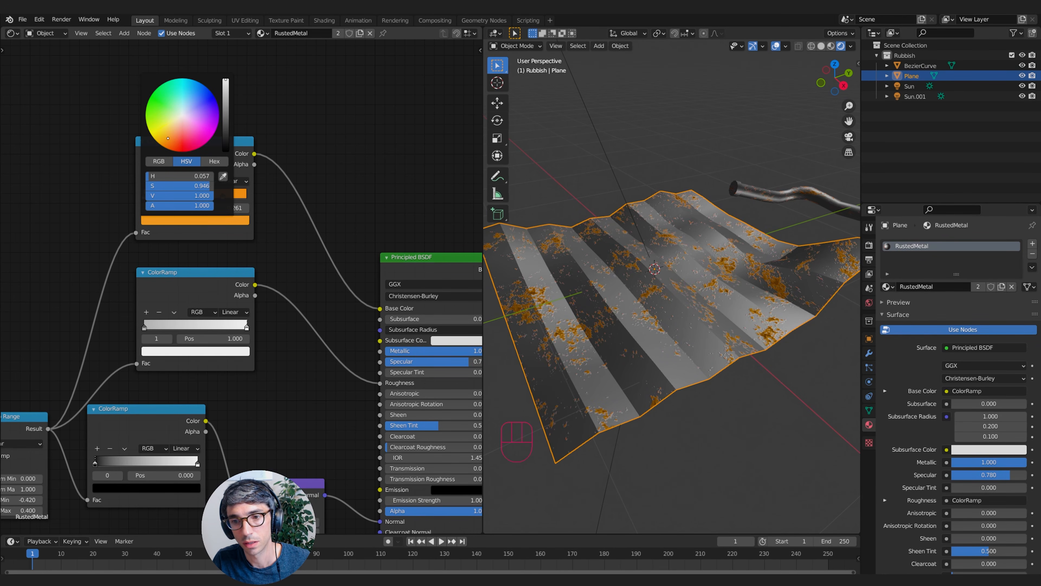
Step: Set the Map Range's To Min to -0.040 and To Max to 0.670, and check the rust coverage on the sheet and pipe
{"action": "middle_click_drag", "start_coordinate": [128, 435], "coordinate": [372, 368]}
{"action": "left_click_drag", "start_coordinate": [251, 298], "coordinate": [251, 228]}
{"action": "left_click_drag", "start_coordinate": [163, 344], "coordinate": [72, 211]}
{"action": "middle_click_drag", "start_coordinate": [211, 326], "coordinate": [217, 336]}
{"action": "left_click_drag", "start_coordinate": [261, 251], "coordinate": [227, 231]}
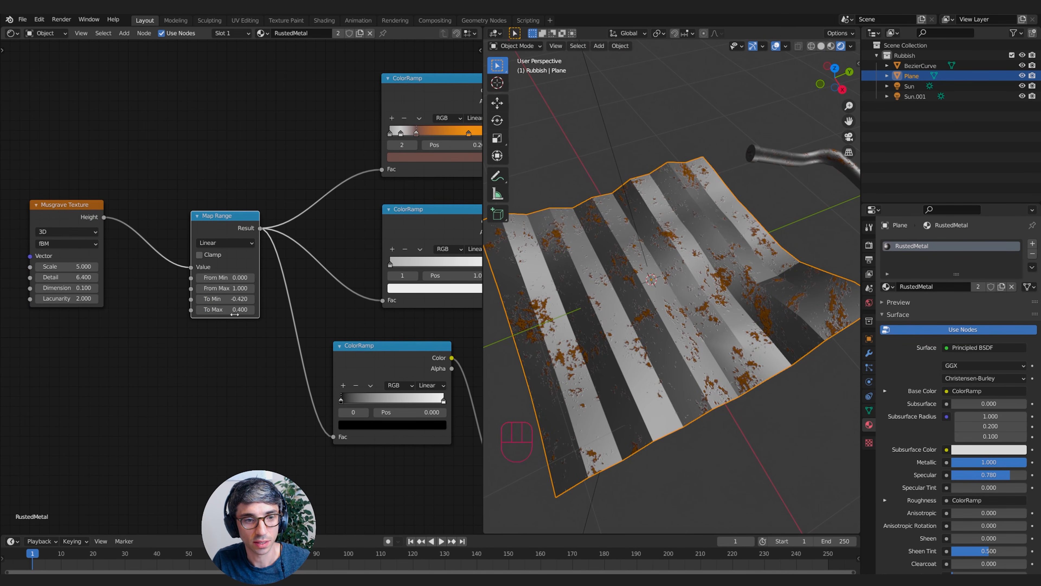
{"action": "left_click_drag", "start_coordinate": [234, 298], "coordinate": [287, 299], "text": "shift"}
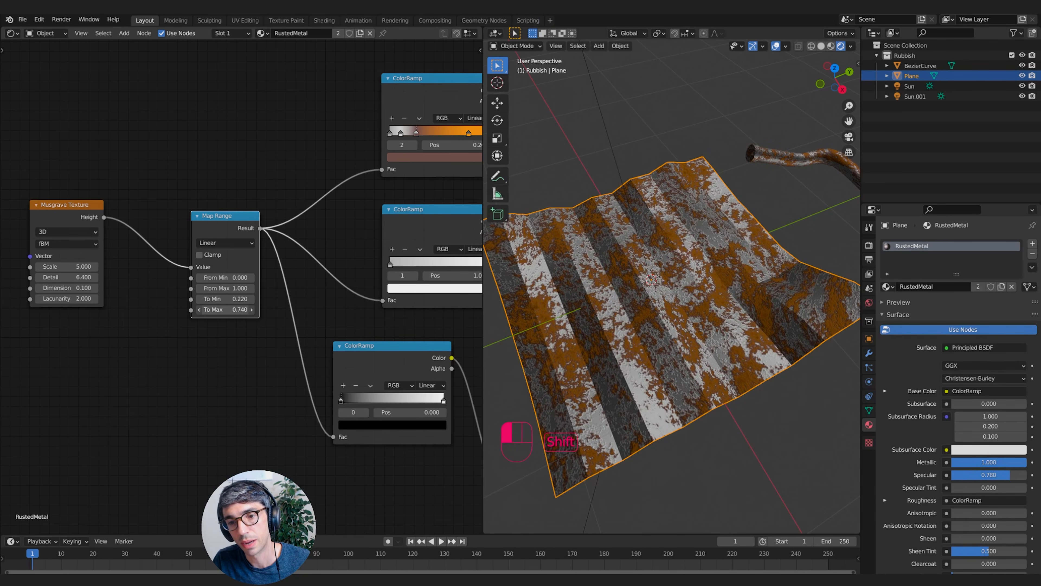
{"action": "left_click_drag", "start_coordinate": [225, 310], "coordinate": [250, 310], "text": "shift"}
{"action": "middle_click_drag", "start_coordinate": [746, 312], "coordinate": [734, 436], "text": "shift"}
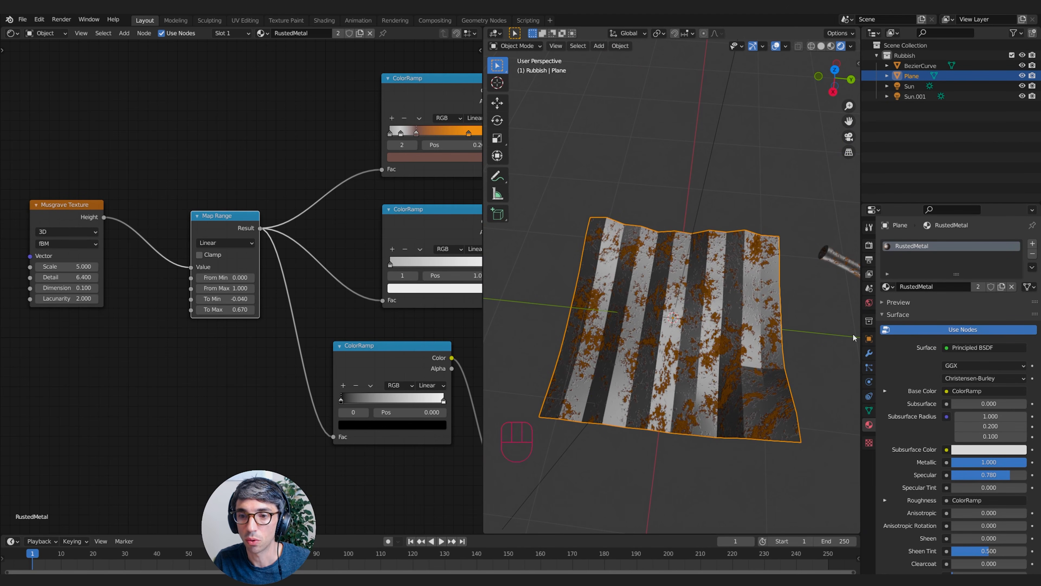
{"action": "middle_click_drag", "start_coordinate": [737, 304], "coordinate": [696, 314]}
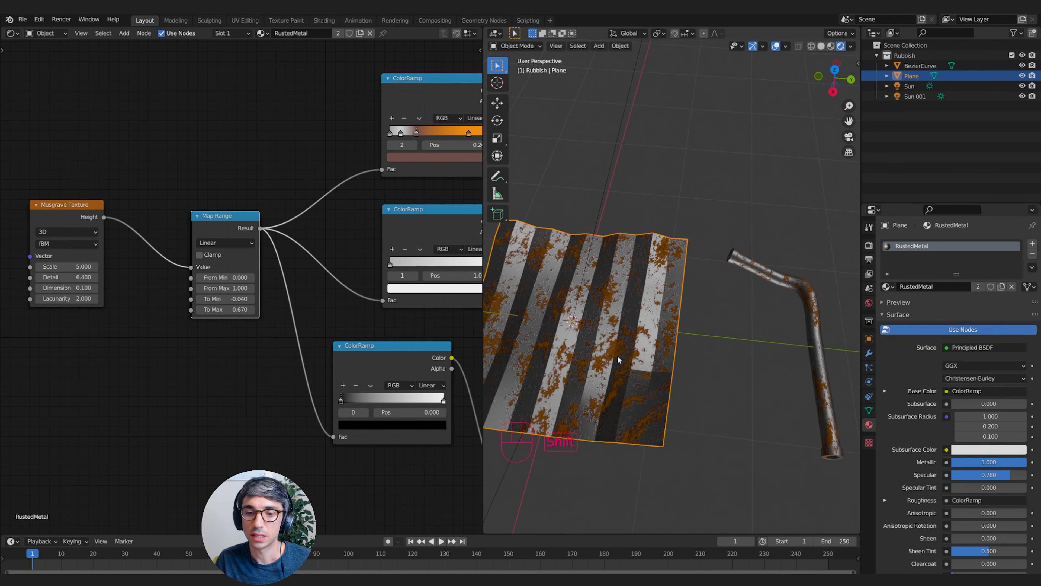
{"action": "middle_click_drag", "start_coordinate": [619, 360], "coordinate": [608, 333], "text": "shift"}
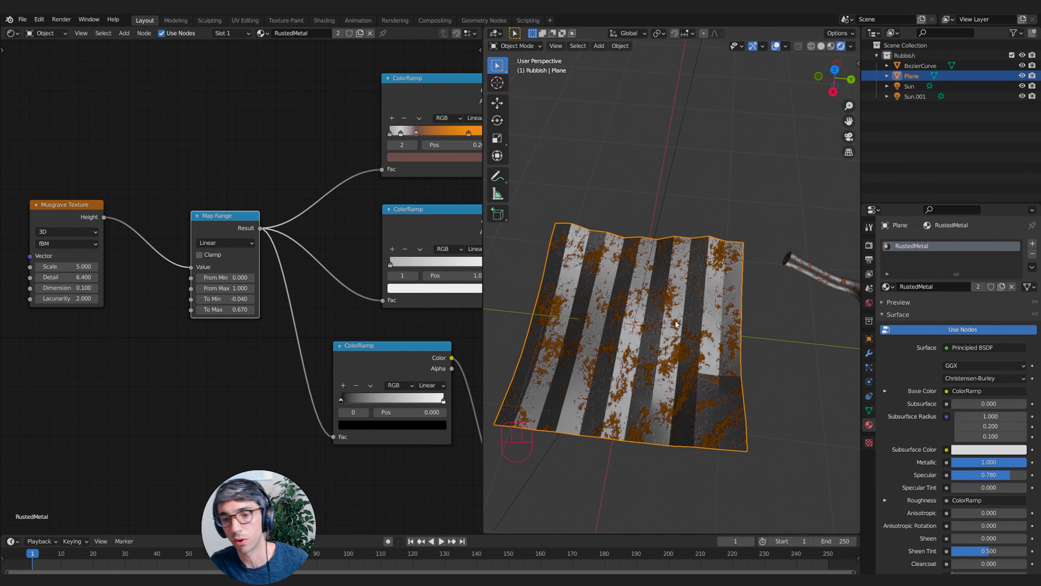
{"action": "middle_click_drag", "start_coordinate": [722, 313], "coordinate": [691, 336]}
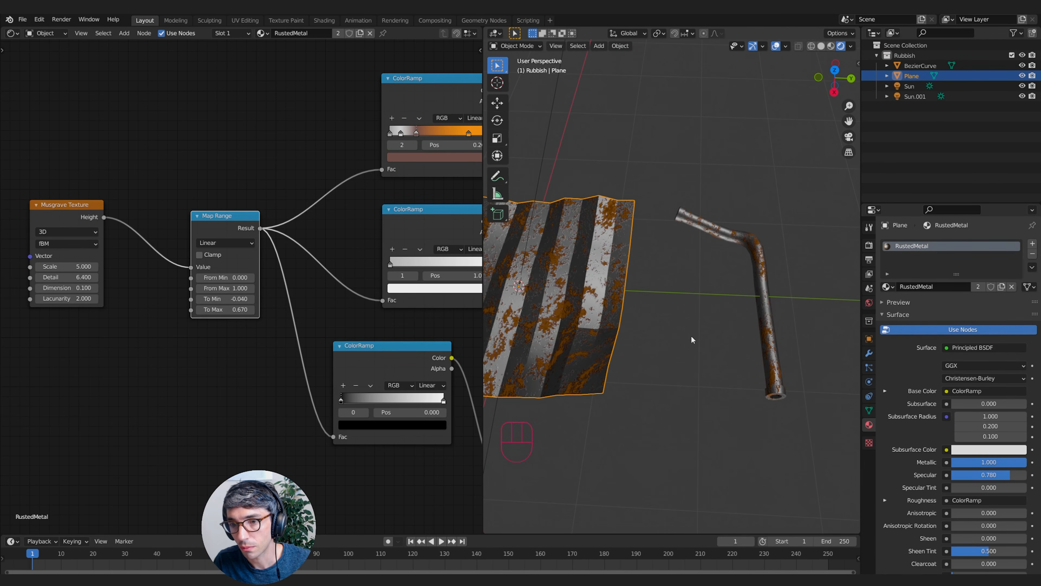
{"action": "middle_click_drag", "start_coordinate": [672, 377], "coordinate": [697, 382]}
Step: Move the Principled BSDF and Material Output nodes farther away from the three ColorRamps to free up space
{"action": "middle_click_drag", "start_coordinate": [426, 220], "coordinate": [153, 201]}
{"action": "left_click", "coordinate": [430, 172]}
{"action": "left_click", "coordinate": [264, 195], "text": "shift"}
{"action": "key", "text": "g"}
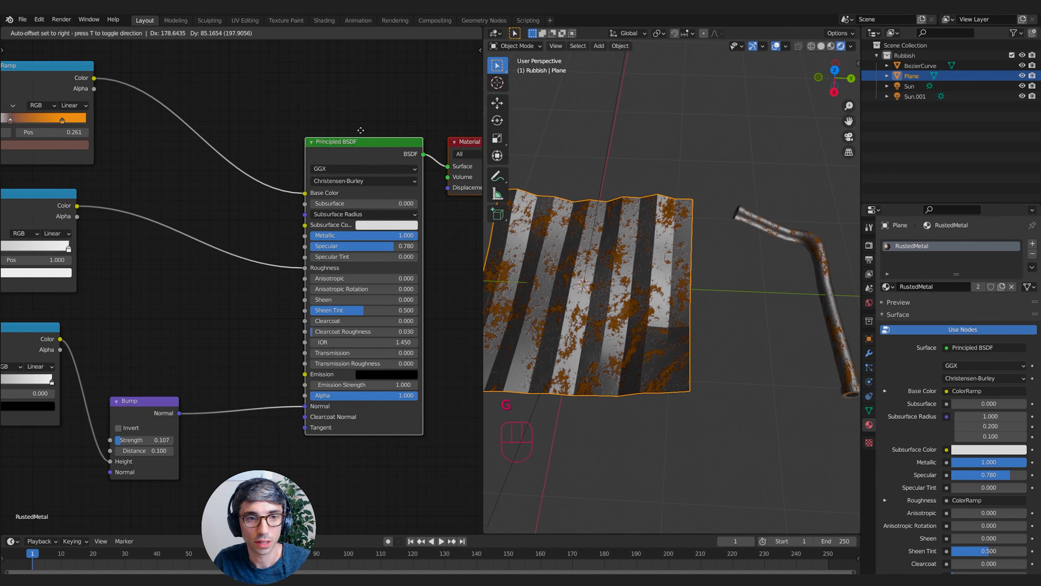
{"action": "left_click", "coordinate": [347, 137]}
{"action": "middle_click_drag", "start_coordinate": [223, 273], "coordinate": [318, 257]}
{"action": "middle_click_drag", "start_coordinate": [327, 332], "coordinate": [414, 334]}
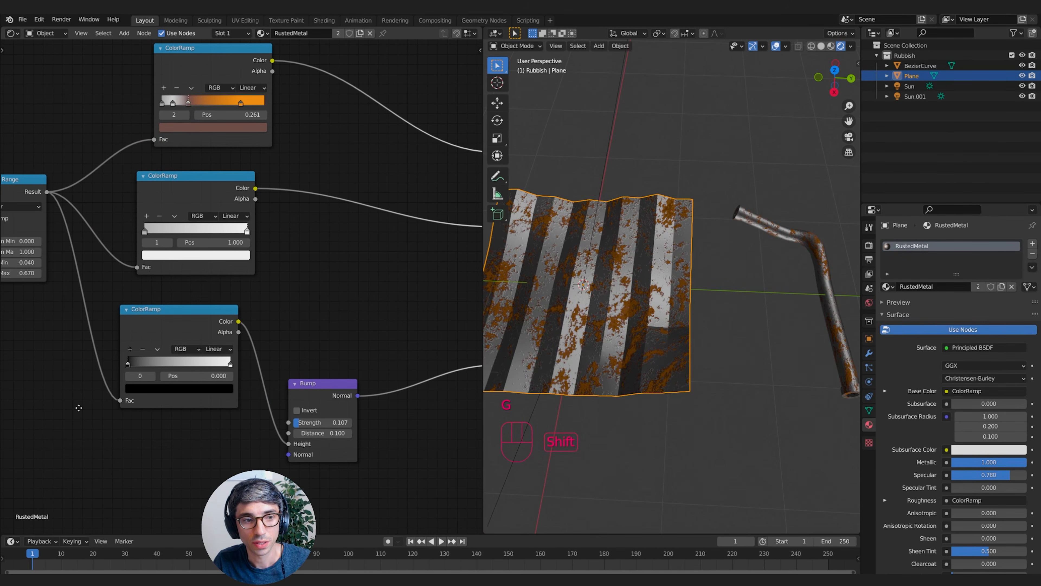
{"action": "middle_click_drag", "start_coordinate": [79, 408], "coordinate": [327, 463]}
{"action": "middle_click_drag", "start_coordinate": [664, 369], "coordinate": [695, 392]}
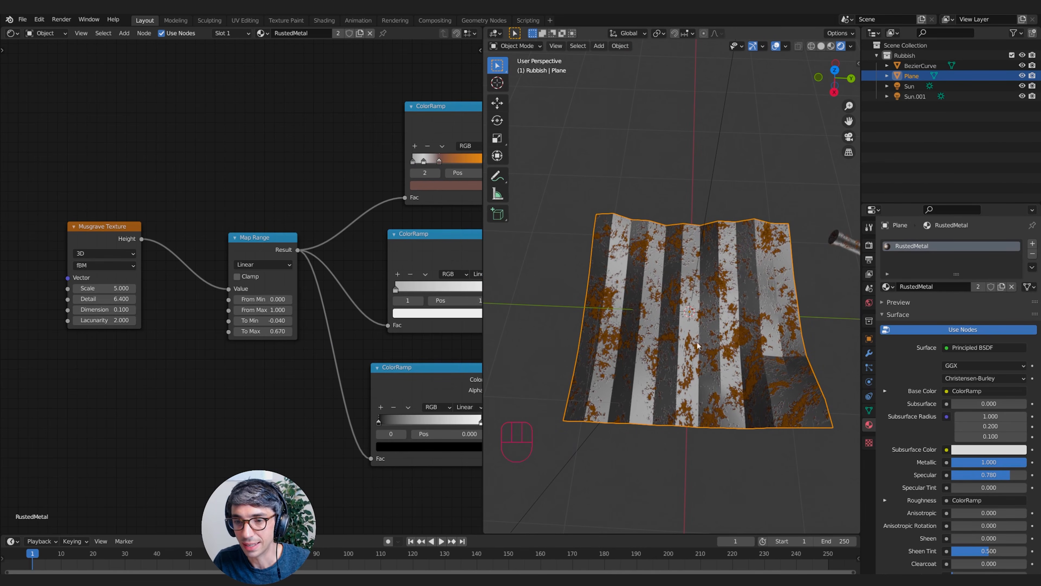
Step: Move the Musgrave Texture and Map Range nodes together, farther away from the ColorRamps
{"action": "middle_click_drag", "start_coordinate": [207, 389], "coordinate": [266, 422]}
{"action": "left_click", "coordinate": [173, 271], "text": "shift"}
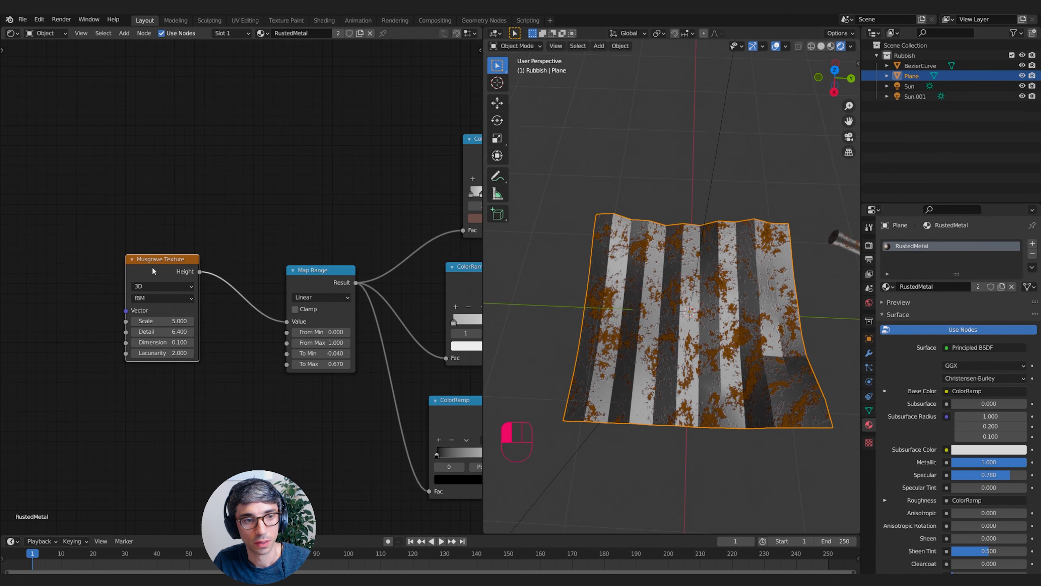
{"action": "left_click", "coordinate": [343, 270], "text": "shift"}
{"action": "key", "text": "g"}
{"action": "left_click", "coordinate": [197, 329]}
Step: Add a Noise Texture node and place it above the Map Range node
{"action": "middle_click_drag", "start_coordinate": [134, 211], "coordinate": [191, 265]}
{"action": "key", "text": "shift+a"}
{"action": "left_click", "coordinate": [191, 265]}
{"action": "type", "text": "noise"}
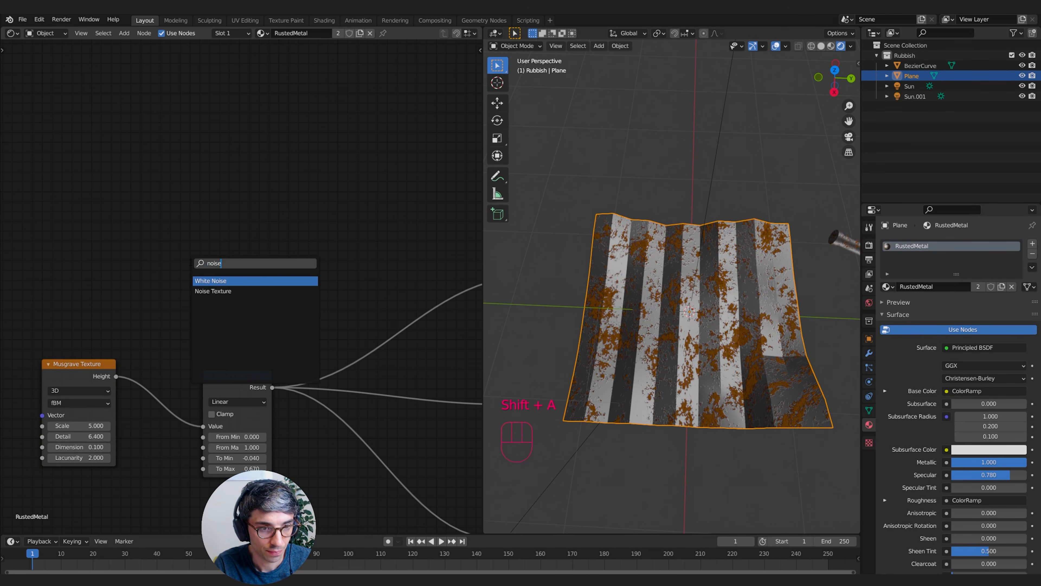
{"action": "key", "text": "Down"}
{"action": "key", "text": "Return"}
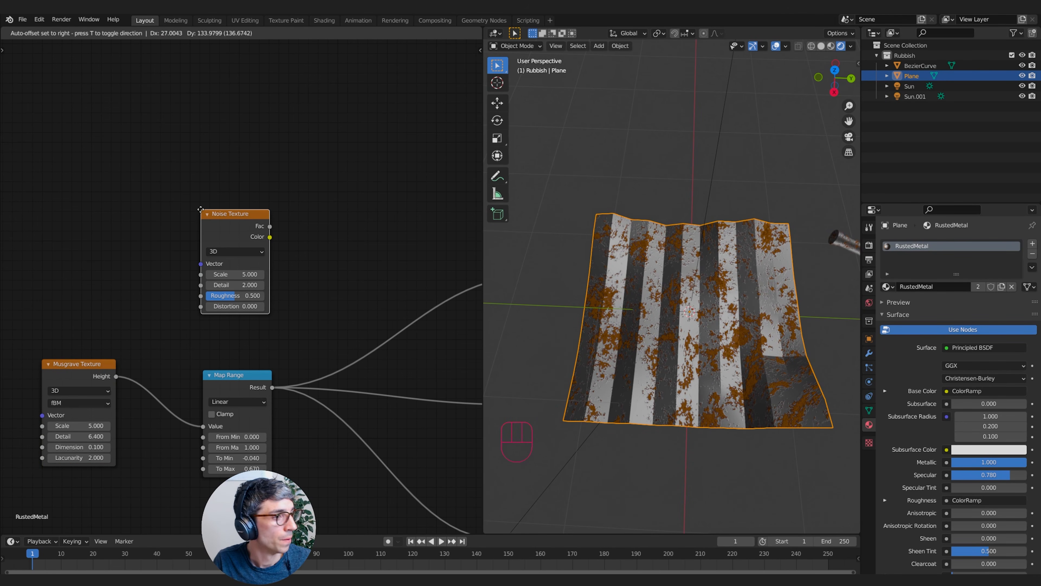
{"action": "left_click", "coordinate": [200, 210]}
{"action": "middle_click_drag", "start_coordinate": [392, 299], "coordinate": [300, 297]}
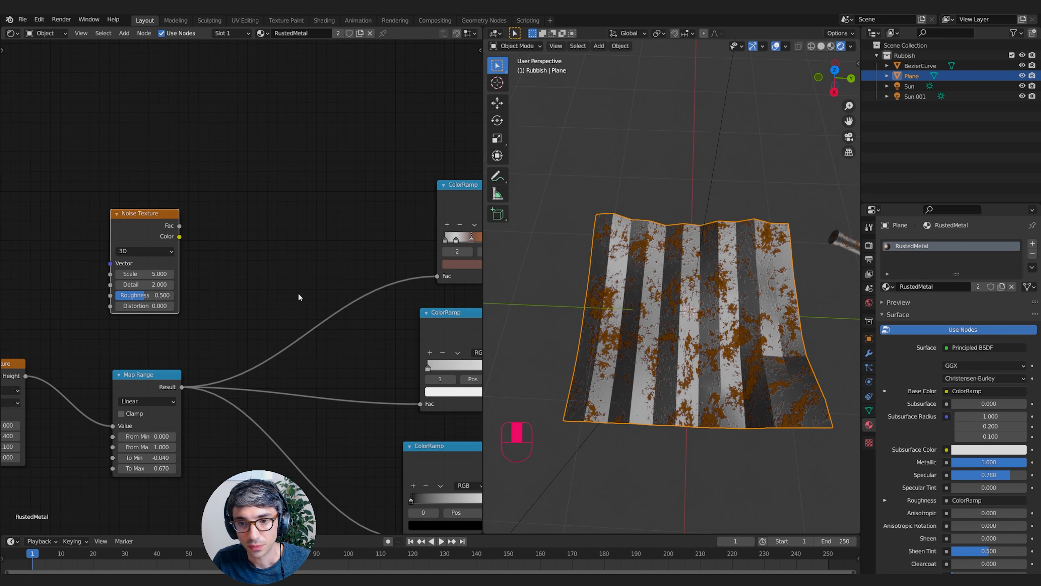
{"action": "left_click_drag", "start_coordinate": [131, 215], "coordinate": [189, 246]}
{"action": "middle_click_drag", "start_coordinate": [298, 233], "coordinate": [144, 173]}
{"action": "scroll", "coordinate": [110, 190], "scroll_direction": "down", "scroll_amount": 2}
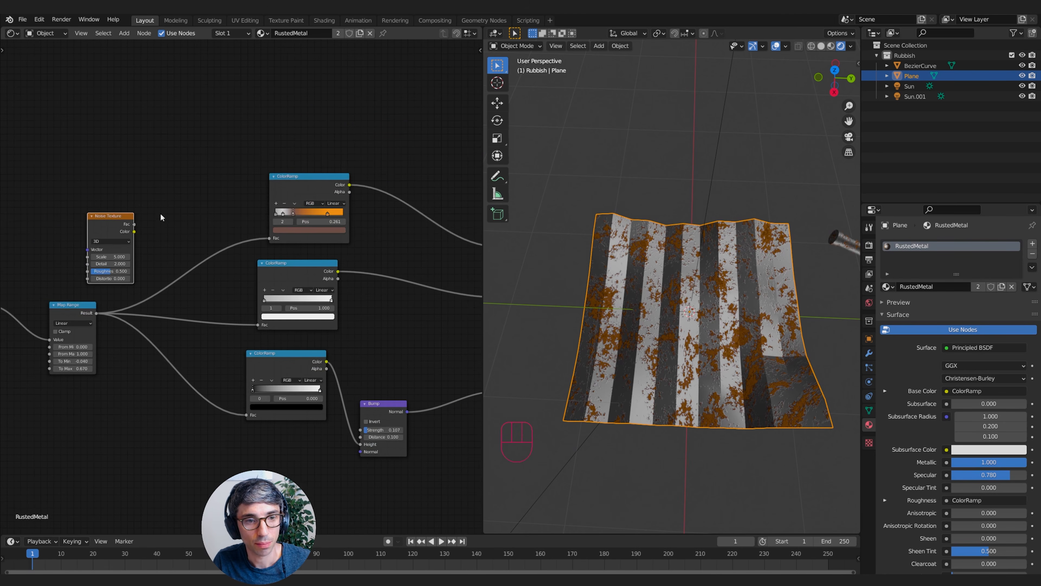
Step: Preview the Noise Texture's Fac through the Principled BSDF's Emission, and insert a new ColorRamp into that link
{"action": "left_click_drag", "start_coordinate": [95, 227], "coordinate": [459, 372]}
{"action": "key", "text": "shift+a"}
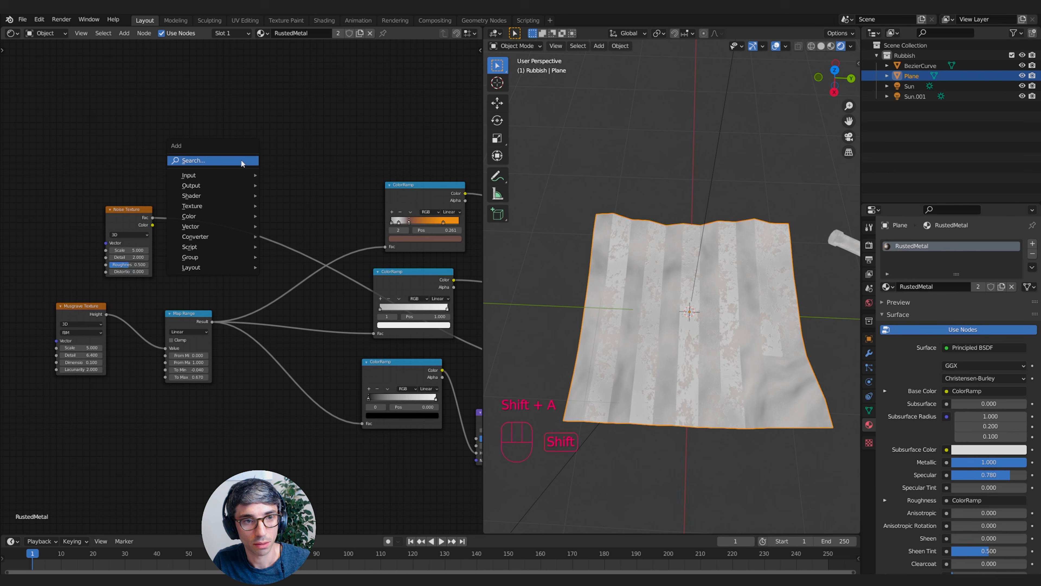
{"action": "left_click", "coordinate": [242, 162]}
{"action": "type", "text": "col"}
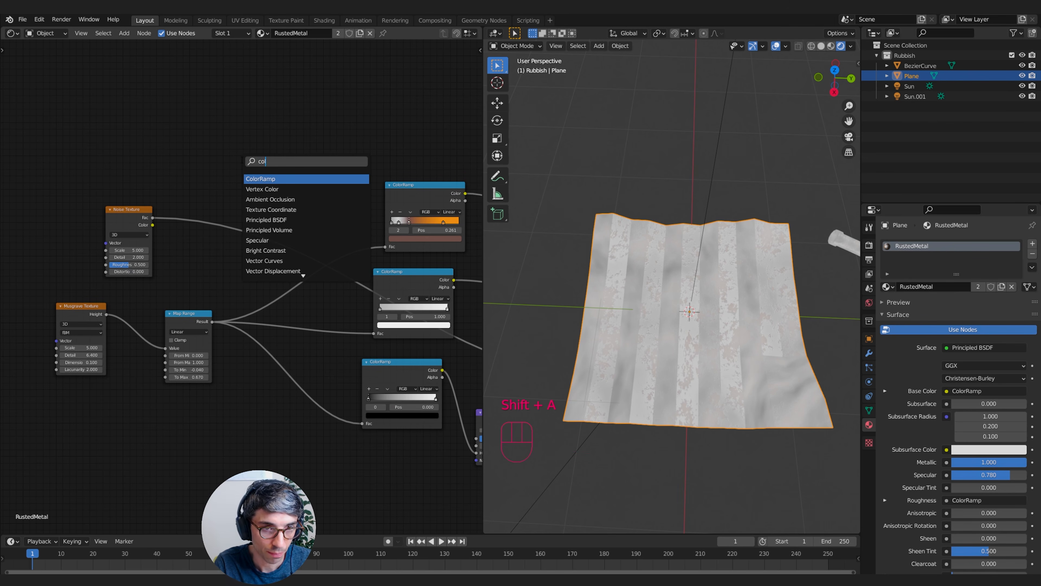
Step: Set the Noise Texture to Scale 1.200, Detail 5.600 and Roughness 0.673, with its ColorRamp's white stop at 0.529 for hard-edged patches
{"action": "mouse_move", "coordinate": [131, 250]}
{"action": "left_mouse_down"}
{"action": "mouse_move", "coordinate": [107, 250]}
{"action": "mouse_move", "coordinate": [116, 250]}
{"action": "left_mouse_up"}
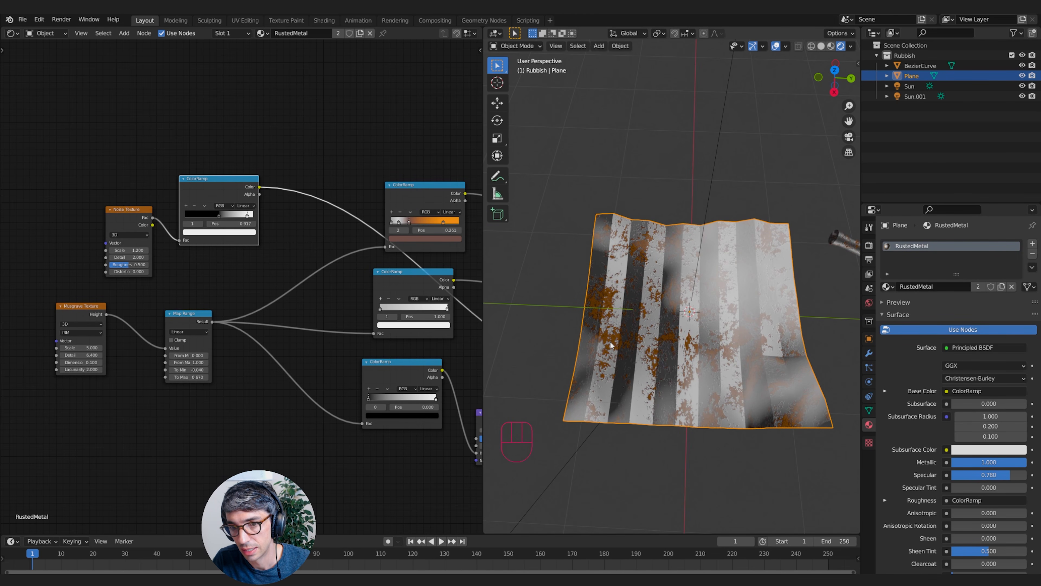
{"action": "left_click_drag", "start_coordinate": [247, 217], "coordinate": [219, 219]}
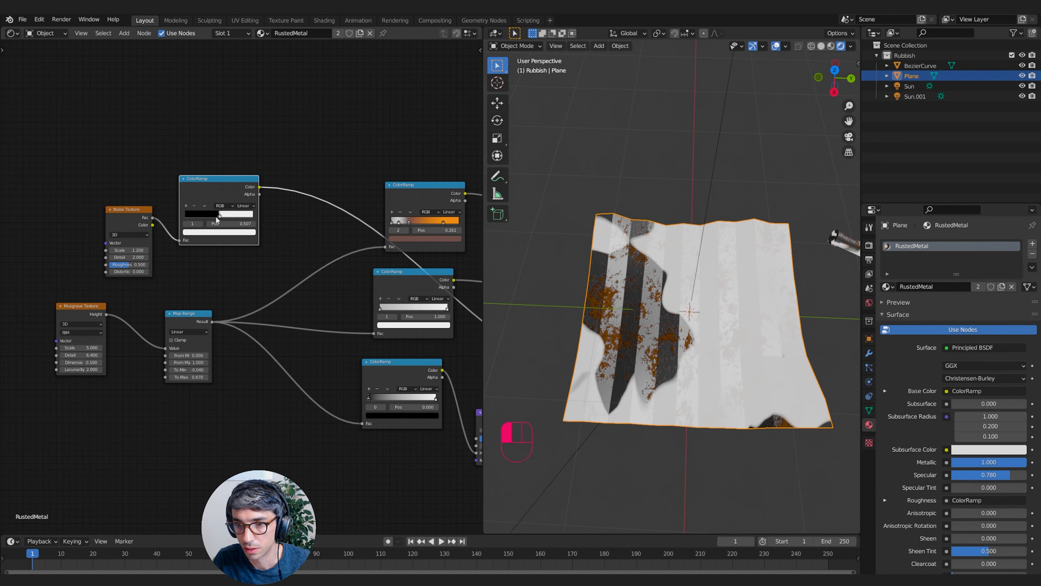
{"action": "left_click_drag", "start_coordinate": [127, 257], "coordinate": [140, 264]}
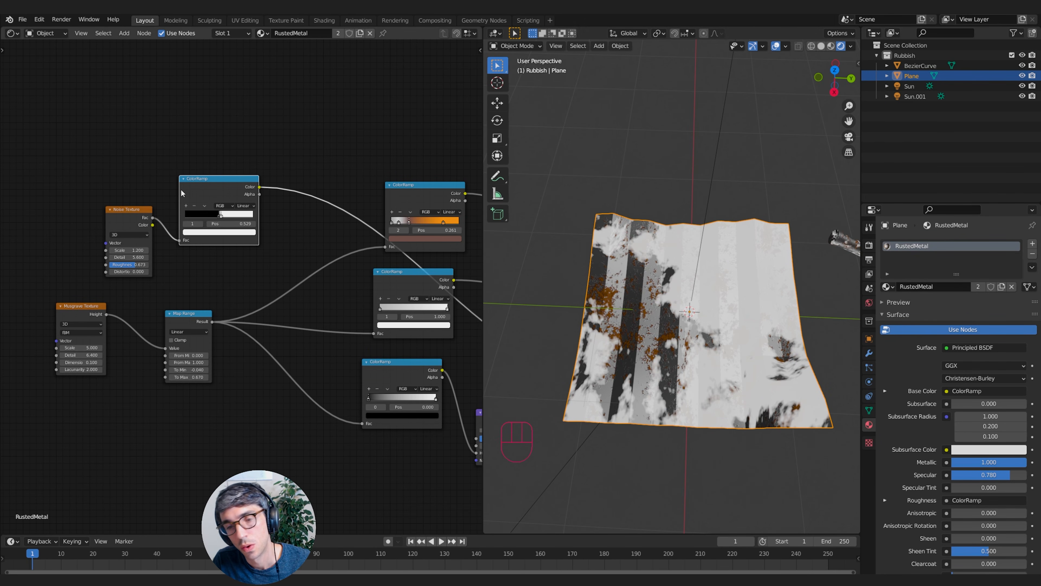
Step: Remove the noise ColorRamp's preview link from the Principled BSDF's Emission
{"action": "middle_click_drag", "start_coordinate": [320, 250], "coordinate": [404, 203]}
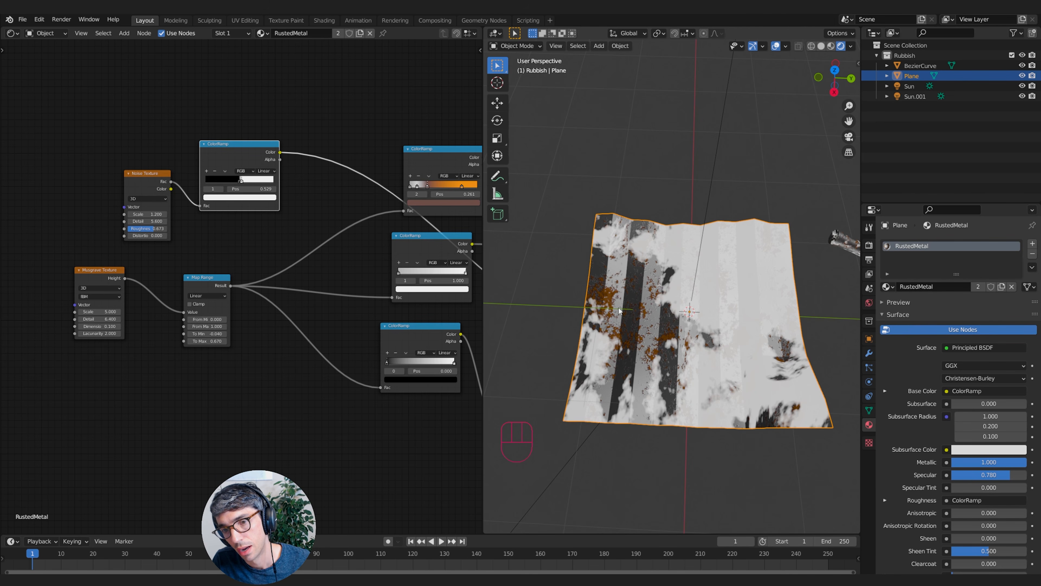
{"action": "middle_click_drag", "start_coordinate": [332, 135], "coordinate": [187, 128]}
{"action": "middle_click_drag", "start_coordinate": [398, 271], "coordinate": [196, 229]}
{"action": "left_click_drag", "start_coordinate": [308, 304], "coordinate": [305, 305]}
{"action": "middle_click_drag", "start_coordinate": [277, 233], "coordinate": [395, 221]}
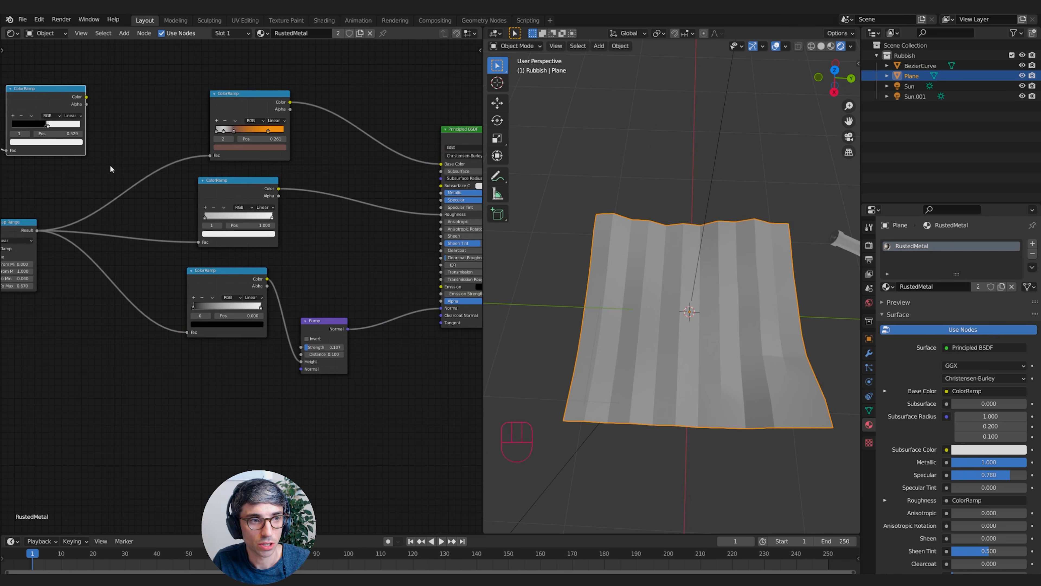
Step: Reposition the Noise Texture and its ColorRamp, and move the Musgrave Texture away from the Map Range to leave a gap
{"action": "middle_click_drag", "start_coordinate": [111, 167], "coordinate": [343, 197]}
{"action": "left_click", "coordinate": [171, 156], "text": "shift"}
{"action": "left_click", "coordinate": [267, 135], "text": "shift"}
{"action": "key", "text": "g"}
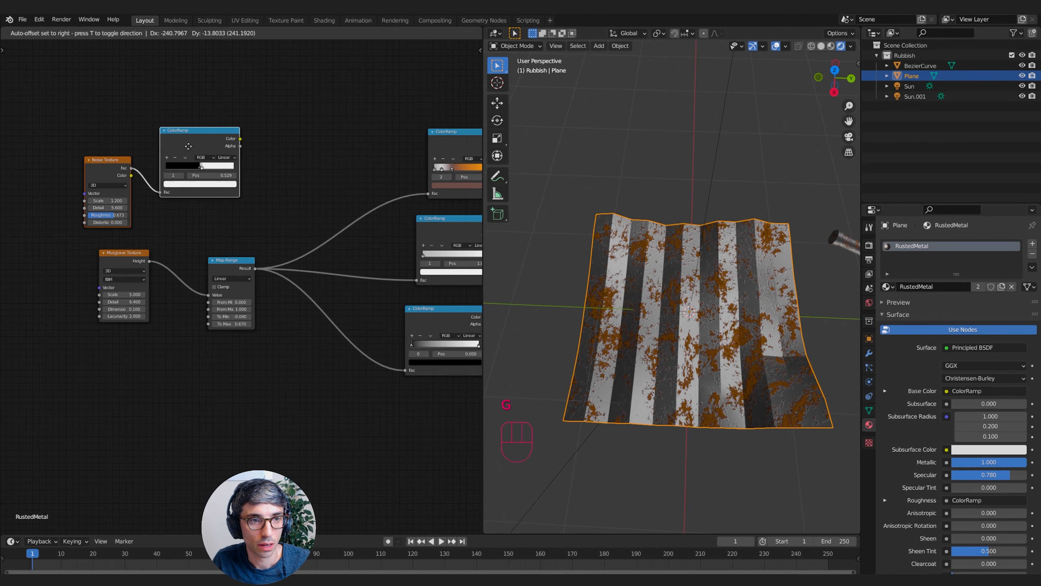
{"action": "left_click", "coordinate": [288, 160]}
{"action": "middle_click_drag", "start_coordinate": [288, 160], "coordinate": [353, 163]}
{"action": "left_click", "coordinate": [180, 255]}
{"action": "key", "text": "g"}
{"action": "left_click", "coordinate": [79, 267]}
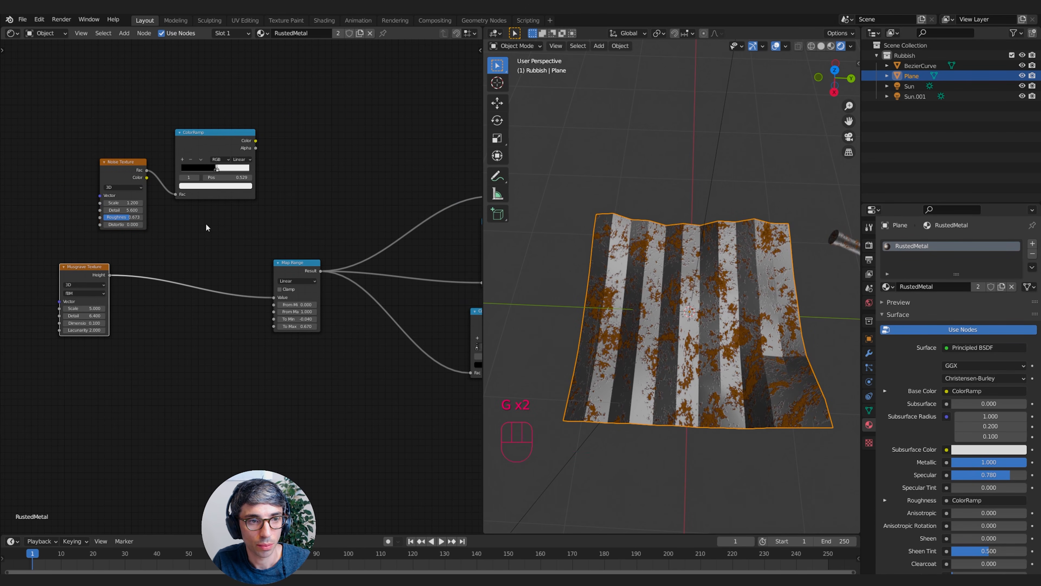
{"action": "left_click", "coordinate": [138, 172]}
Step: Add a MixRGB node beside the noise ColorRamp
{"action": "left_click", "coordinate": [323, 218]}
{"action": "key", "text": "shift+a"}
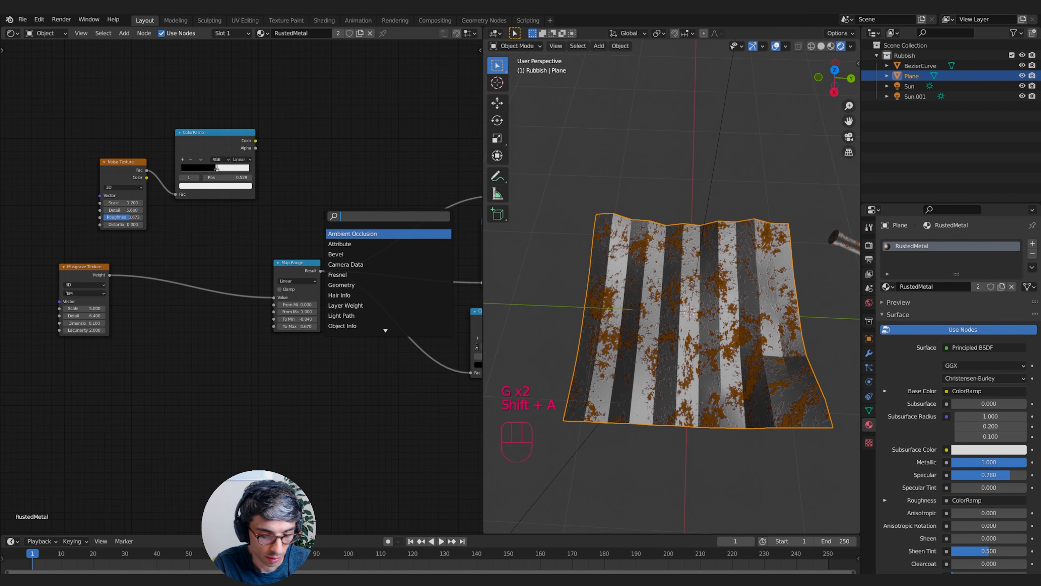
{"action": "type", "text": "mix"}
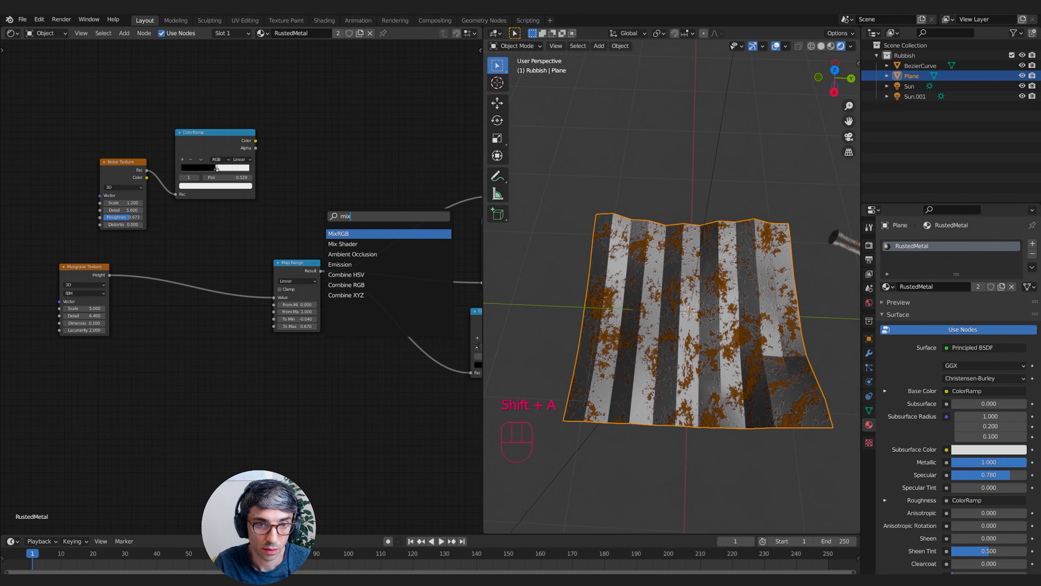
{"action": "key", "text": "Return"}
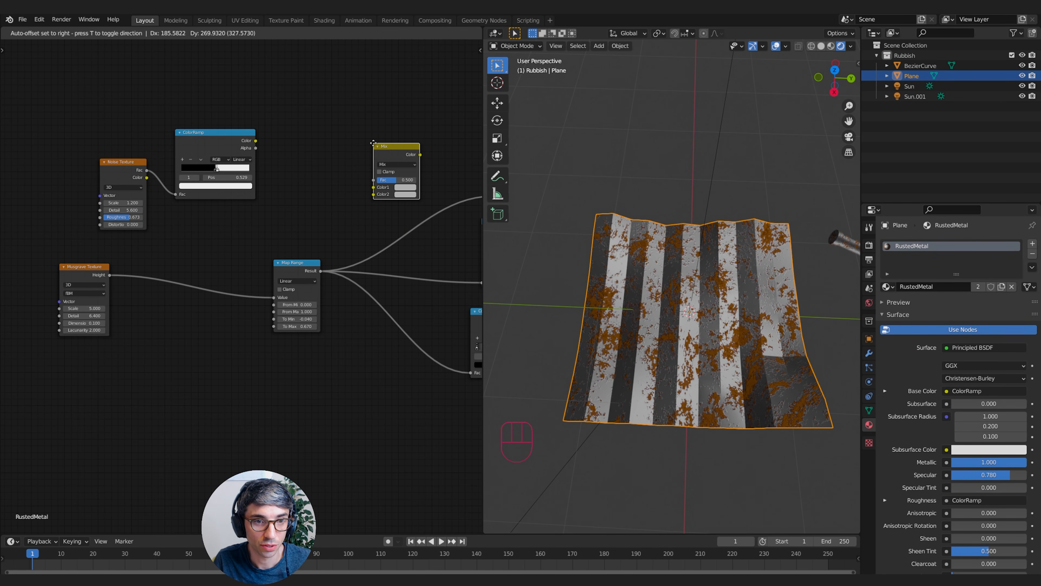
{"action": "left_click", "coordinate": [371, 141]}
Step: Multiply the noise ColorRamp's Color with the Musgrave Height in the Math node and link its result to the Map Range's Value
{"action": "left_click_drag", "start_coordinate": [114, 278], "coordinate": [185, 270]}
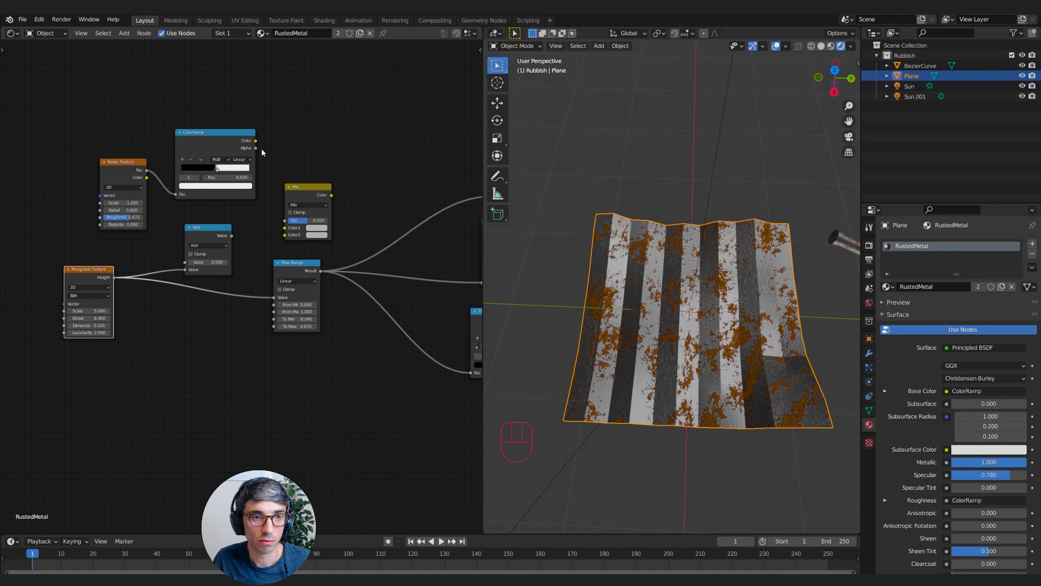
{"action": "left_click_drag", "start_coordinate": [255, 141], "coordinate": [185, 263]}
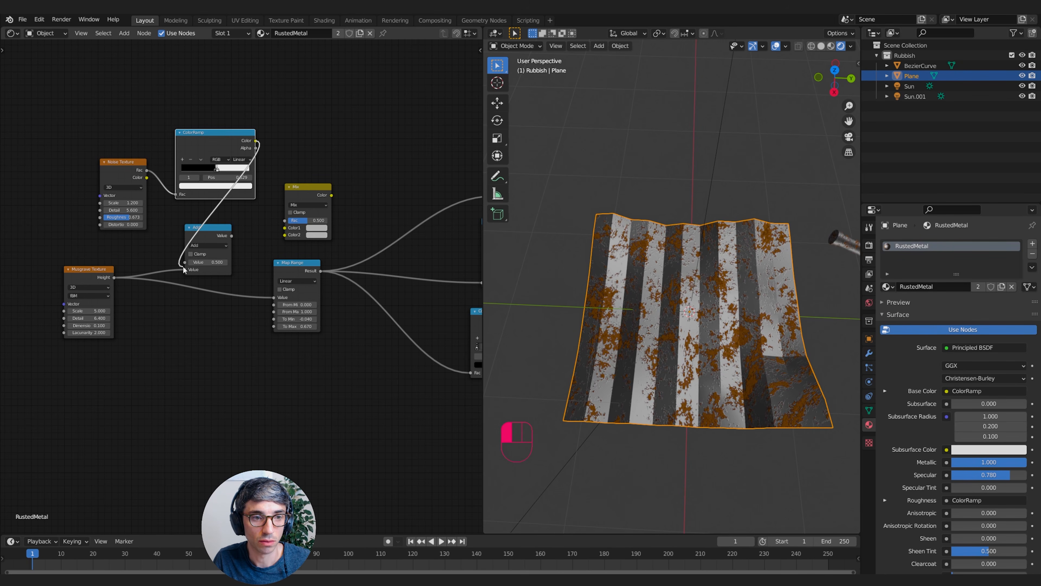
{"action": "left_click", "coordinate": [209, 245]}
{"action": "left_click", "coordinate": [211, 279]}
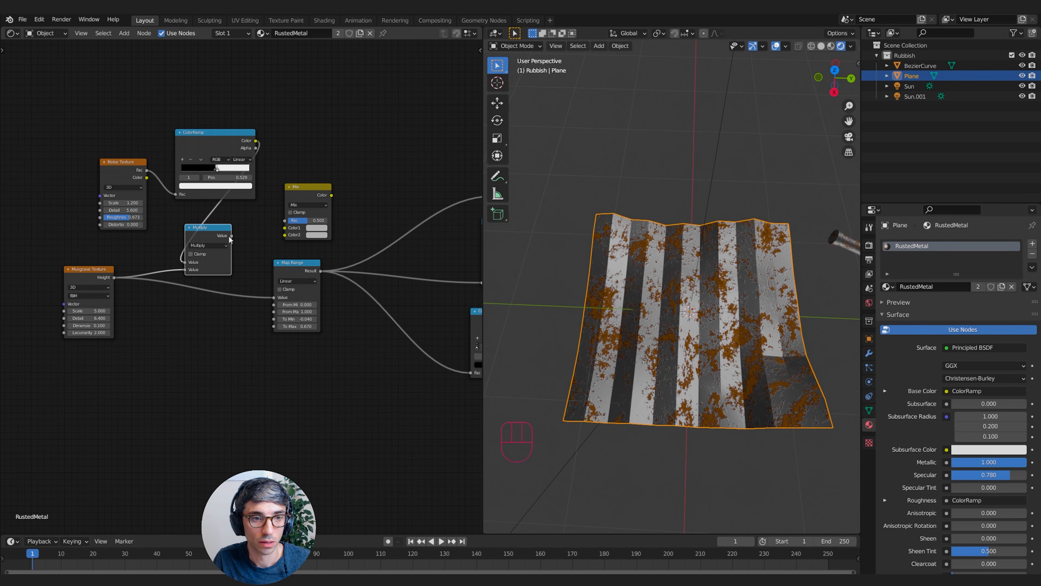
{"action": "left_click_drag", "start_coordinate": [230, 237], "coordinate": [274, 297]}
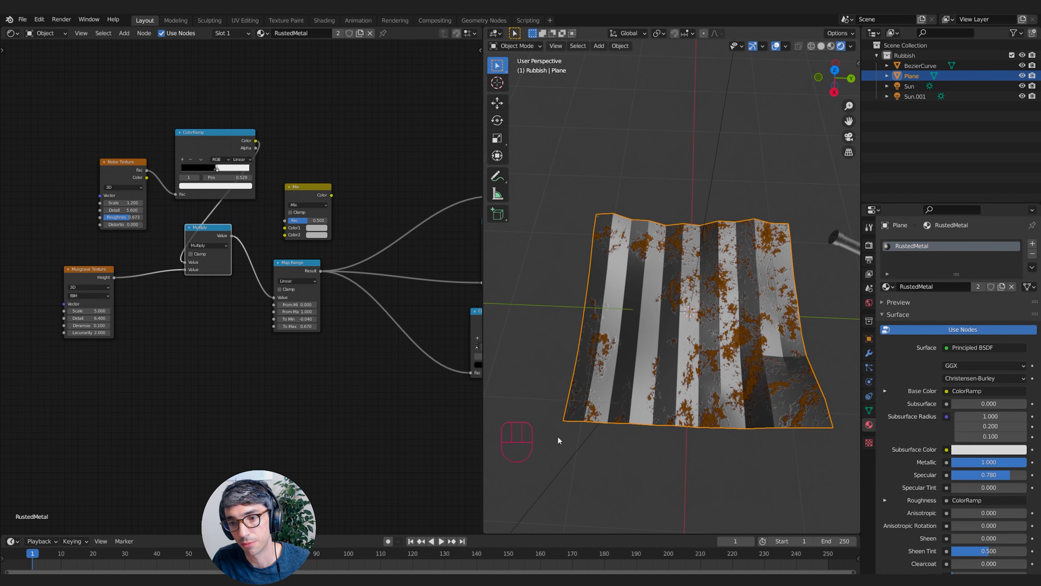
Step: Arrange the Math Multiply, Mix, Noise Texture and noise ColorRamp nodes into a tidy layout around the Map Range
{"action": "left_click_drag", "start_coordinate": [215, 230], "coordinate": [196, 271]}
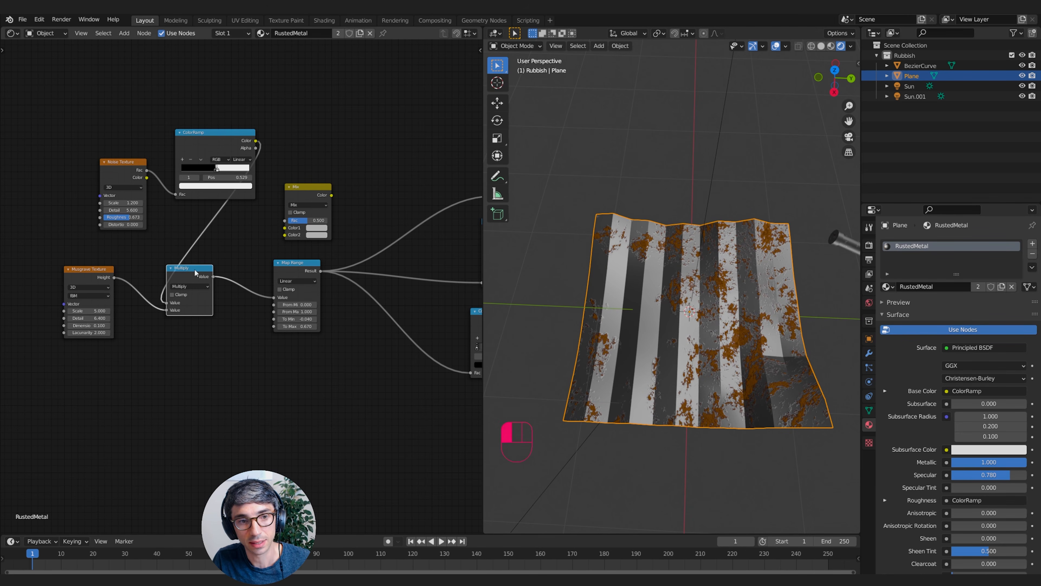
{"action": "mouse_move", "coordinate": [307, 187]}
{"action": "left_mouse_down"}
{"action": "mouse_move", "coordinate": [318, 177]}
{"action": "mouse_move", "coordinate": [310, 167]}
{"action": "left_mouse_up"}
{"action": "left_click_drag", "start_coordinate": [122, 186], "coordinate": [75, 182]}
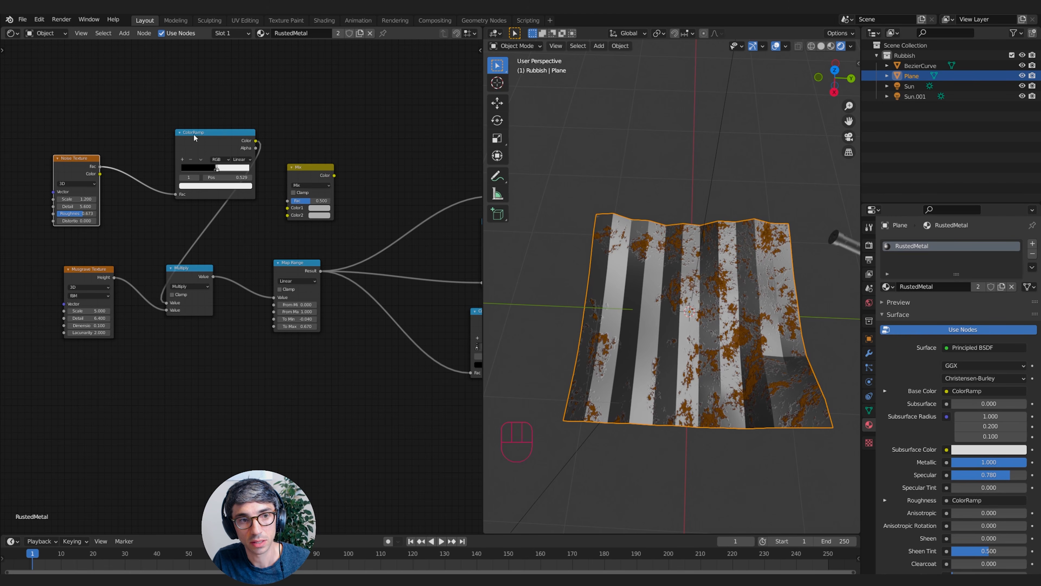
{"action": "left_click_drag", "start_coordinate": [215, 135], "coordinate": [149, 145]}
{"action": "left_click_drag", "start_coordinate": [311, 168], "coordinate": [260, 179]}
{"action": "middle_click_drag", "start_coordinate": [339, 234], "coordinate": [358, 226]}
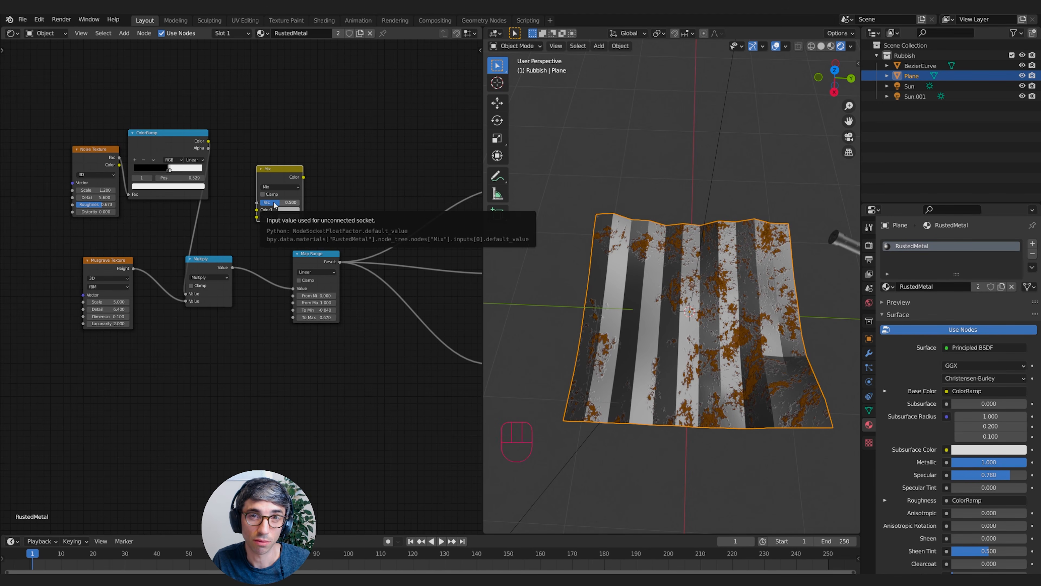
Step: Set the MixRGB node's blend mode to Multiply
{"action": "left_click", "coordinate": [285, 190]}
{"action": "left_click", "coordinate": [285, 212]}
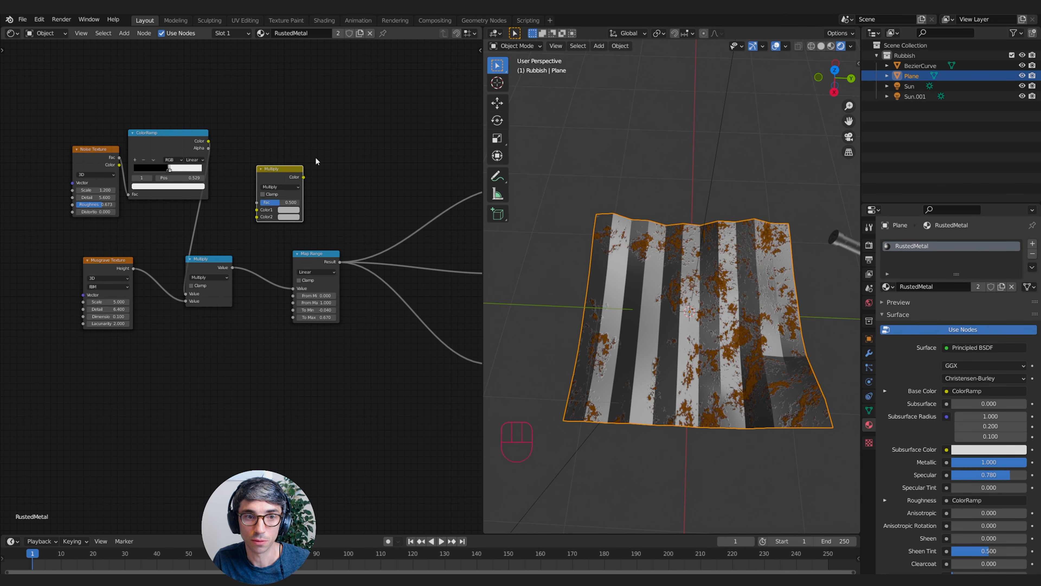
{"action": "middle_click_drag", "start_coordinate": [316, 160], "coordinate": [270, 184]}
{"action": "left_click_drag", "start_coordinate": [259, 197], "coordinate": [298, 177]}
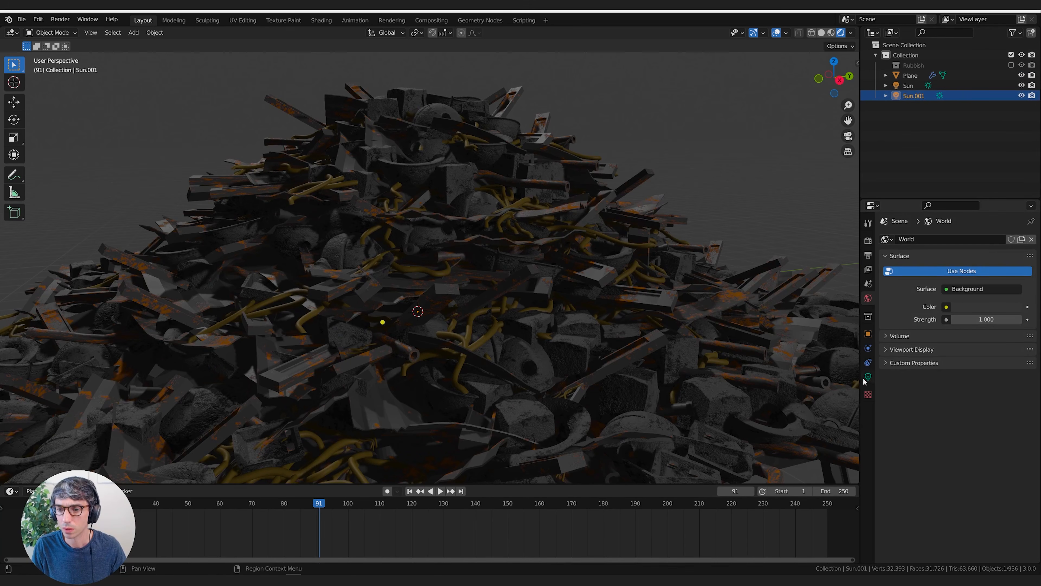
Step: Adjust the Sun.001 light in the rubbish pile scene and check the lighting on the pile
{"action": "mouse_move", "coordinate": [981, 307]}
{"action": "left_mouse_down"}
{"action": "mouse_move", "coordinate": [1016, 307]}
{"action": "mouse_move", "coordinate": [1000, 308]}
{"action": "left_mouse_up"}
{"action": "left_click", "coordinate": [908, 86]}
{"action": "middle_click_drag", "start_coordinate": [624, 260], "coordinate": [598, 265]}
Step: Place a duplicate of the Plane rubbish pile beside the original, moved only horizontally and scaled up about 1.4 times
{"action": "left_click", "coordinate": [910, 76]}
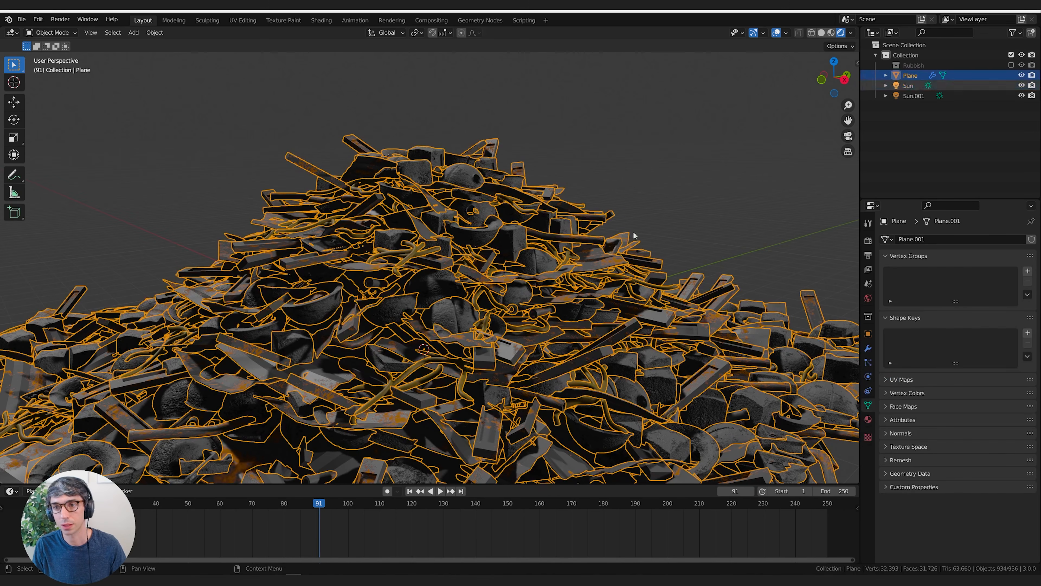
{"action": "key", "text": "shift+d"}
{"action": "right_click", "coordinate": [400, 367]}
{"action": "key", "text": "g"}
{"action": "key", "text": "shift+z"}
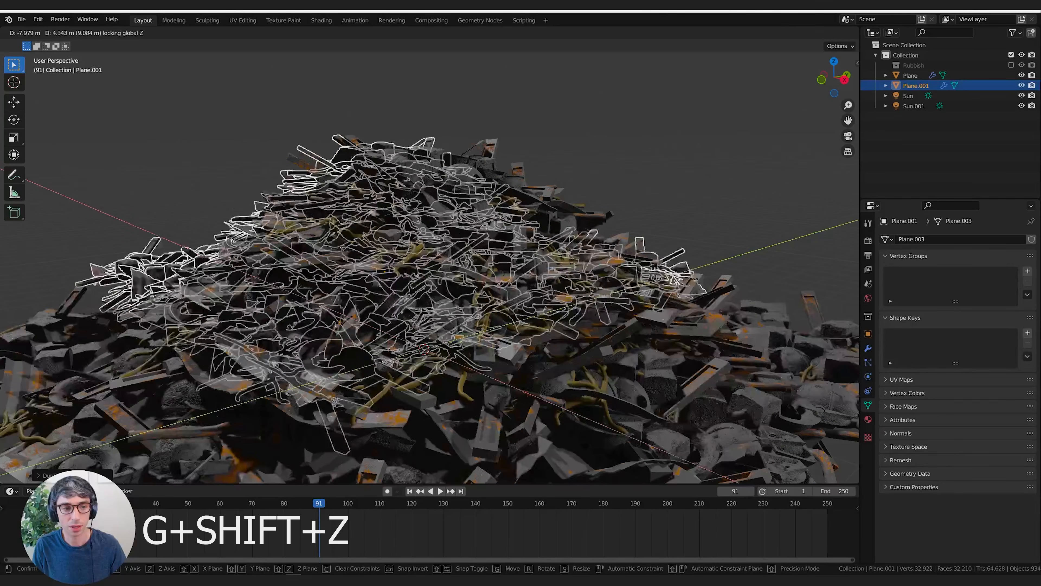
{"action": "left_click", "coordinate": [283, 273]}
{"action": "key", "text": "s"}
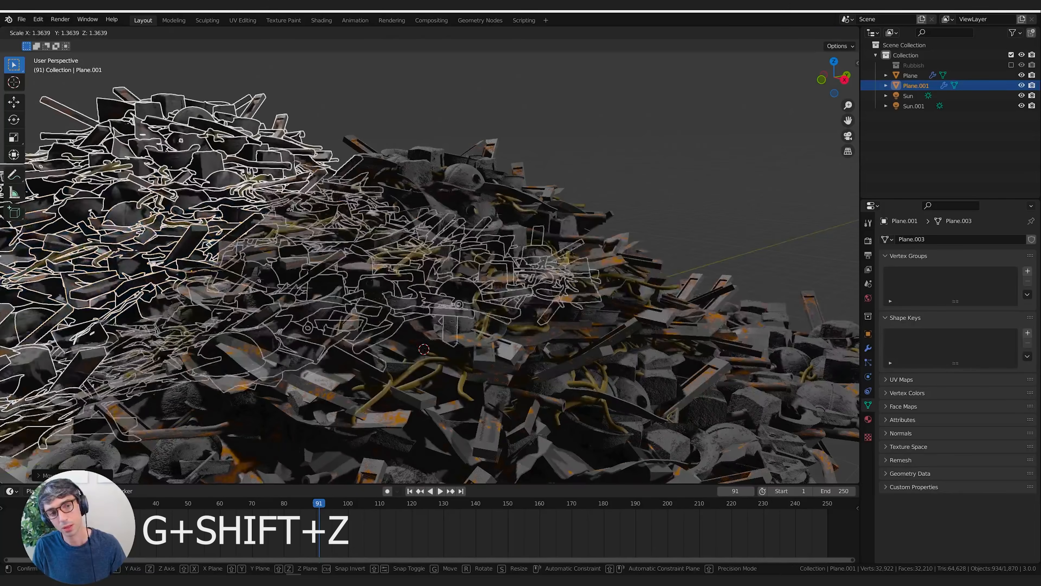
{"action": "left_click", "coordinate": [300, 273]}
Step: Duplicate the enlarged pile to the opposite side of the original, moving it only horizontally, and rotate the copy about Z
{"action": "key", "text": "shift+d"}
{"action": "right_click", "coordinate": [299, 273]}
{"action": "key", "text": "g"}
{"action": "key", "text": "shift+z"}
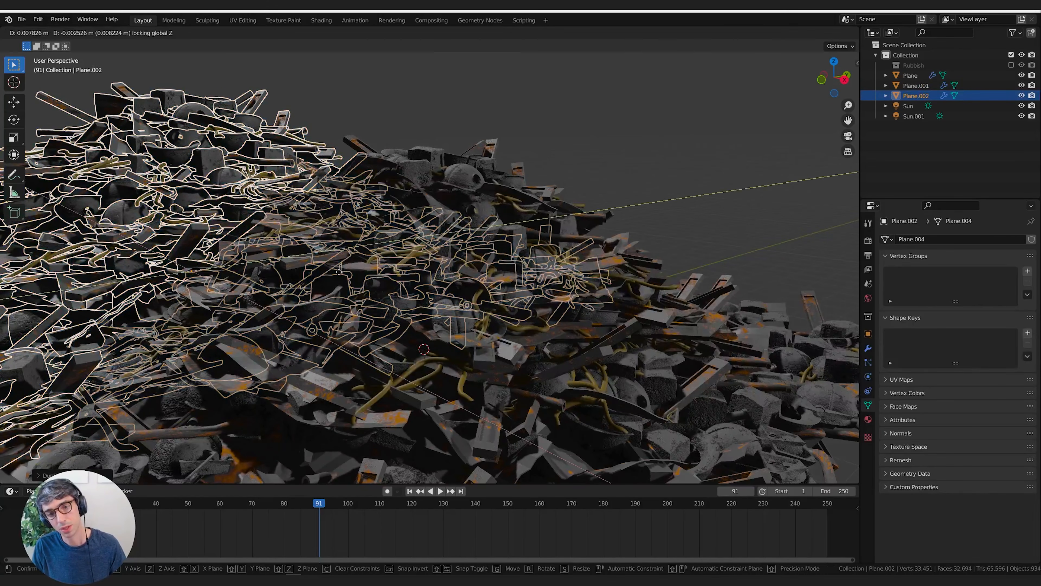
{"action": "left_click", "coordinate": [738, 320]}
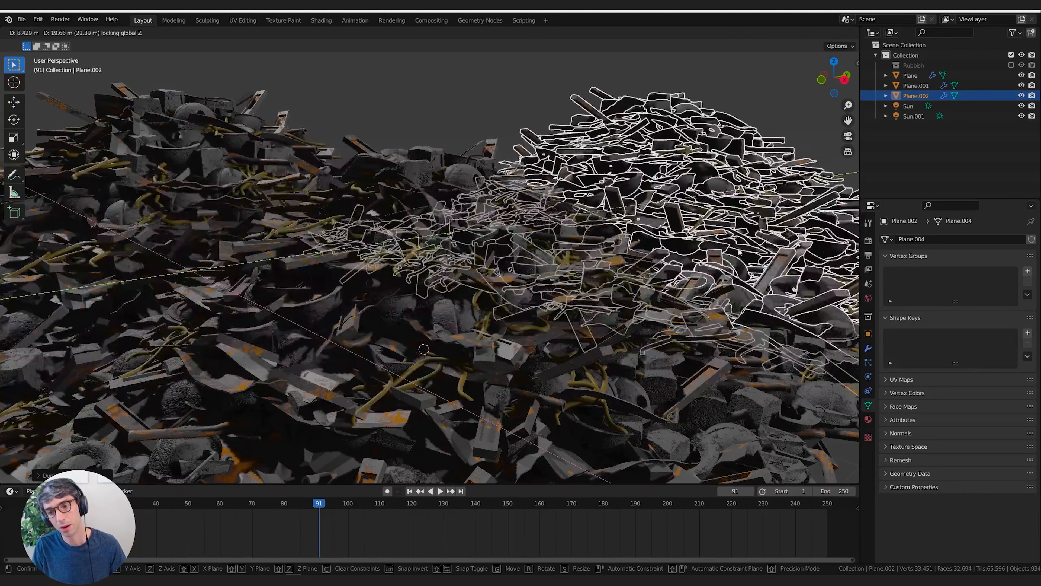
{"action": "key", "text": "r"}
{"action": "key", "text": "z"}
{"action": "left_click", "coordinate": [734, 207]}
Step: Duplicate the Plane.002 pile, move the copy horizontally into the background gap between the two rear piles, and scale it up
{"action": "key", "text": "shift+d"}
{"action": "right_click", "coordinate": [733, 207]}
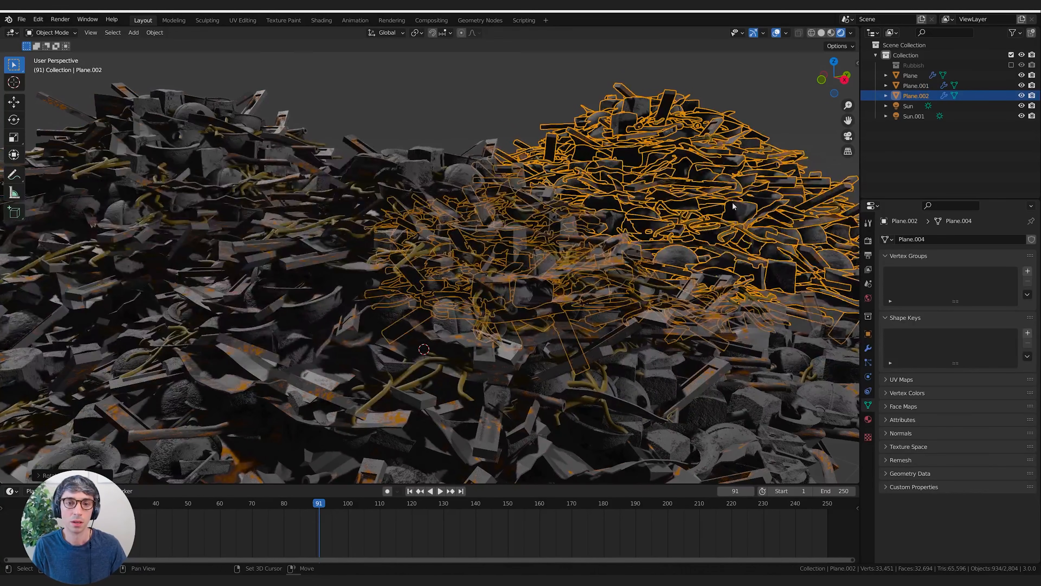
{"action": "key", "text": "g"}
{"action": "key", "text": "shift+z"}
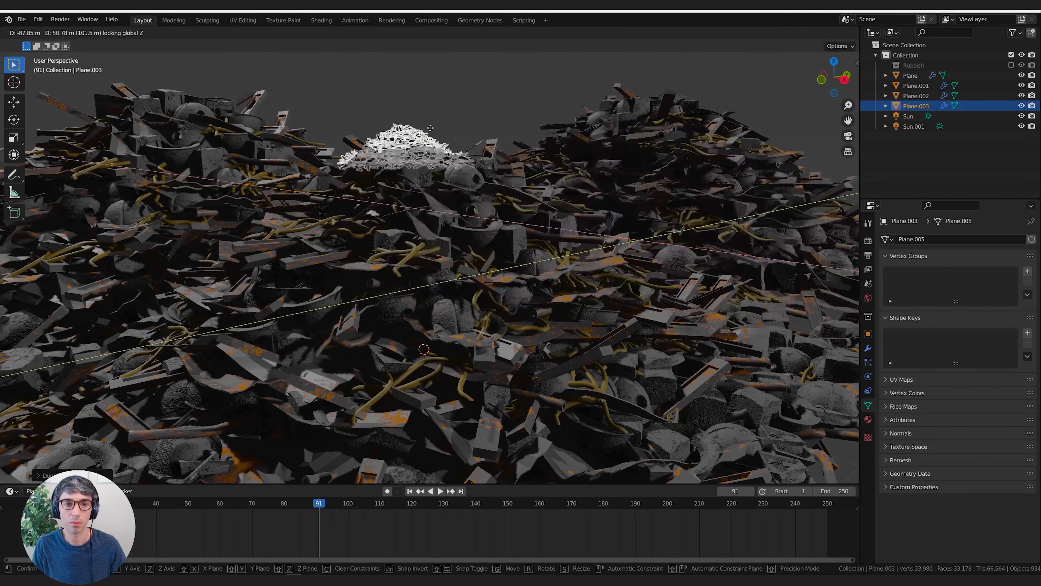
{"action": "key", "text": "s"}
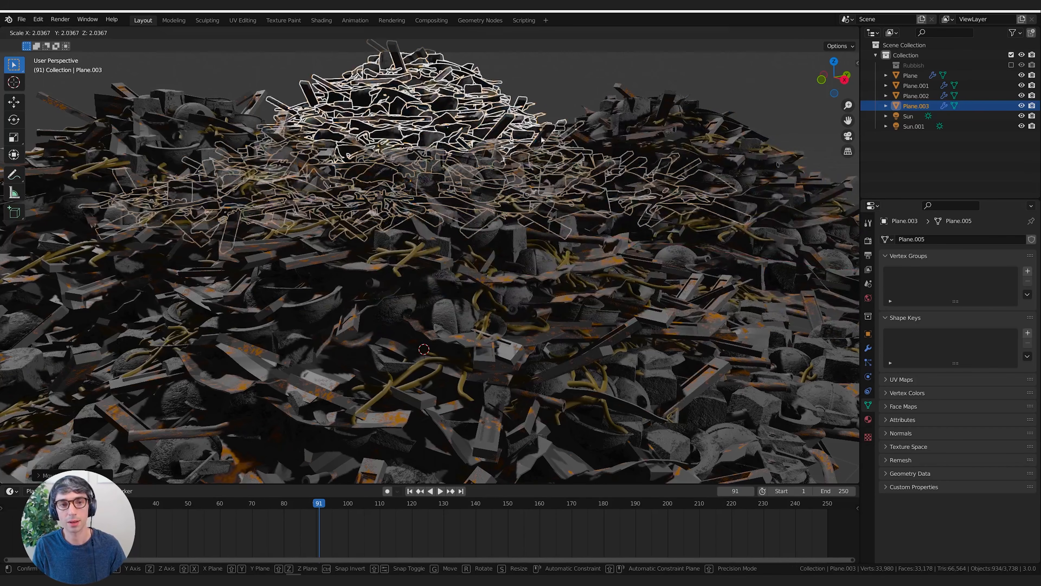
{"action": "left_click", "coordinate": [494, 149]}
{"action": "key", "text": "alt+a"}
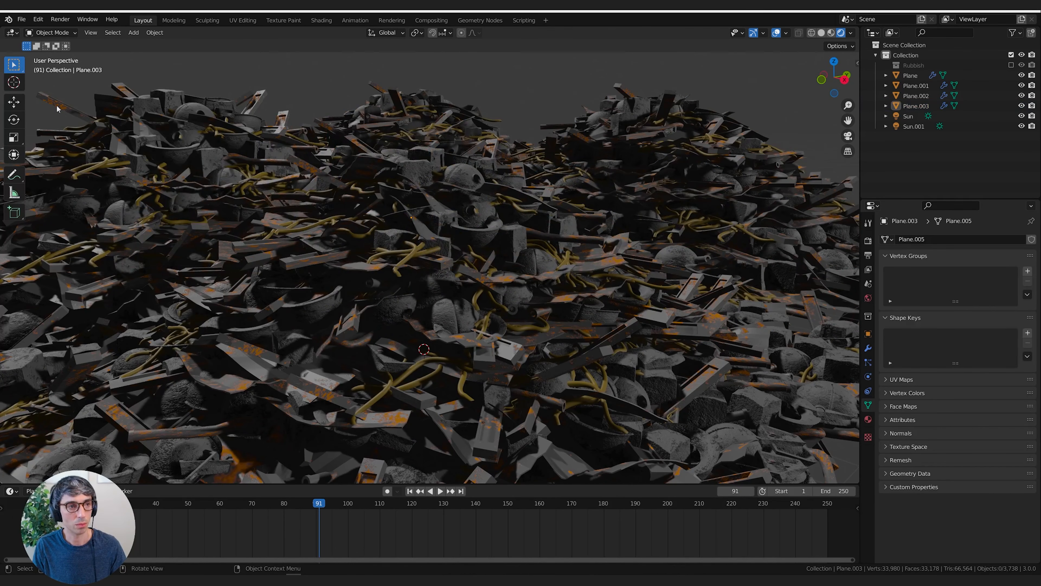
Step: Split off an area beside the 3D viewport as a Shader Editor showing the World shader nodes
{"action": "left_click_drag", "start_coordinate": [28, 481], "coordinate": [351, 287]}
{"action": "left_click", "coordinate": [12, 32]}
{"action": "left_click", "coordinate": [61, 127]}
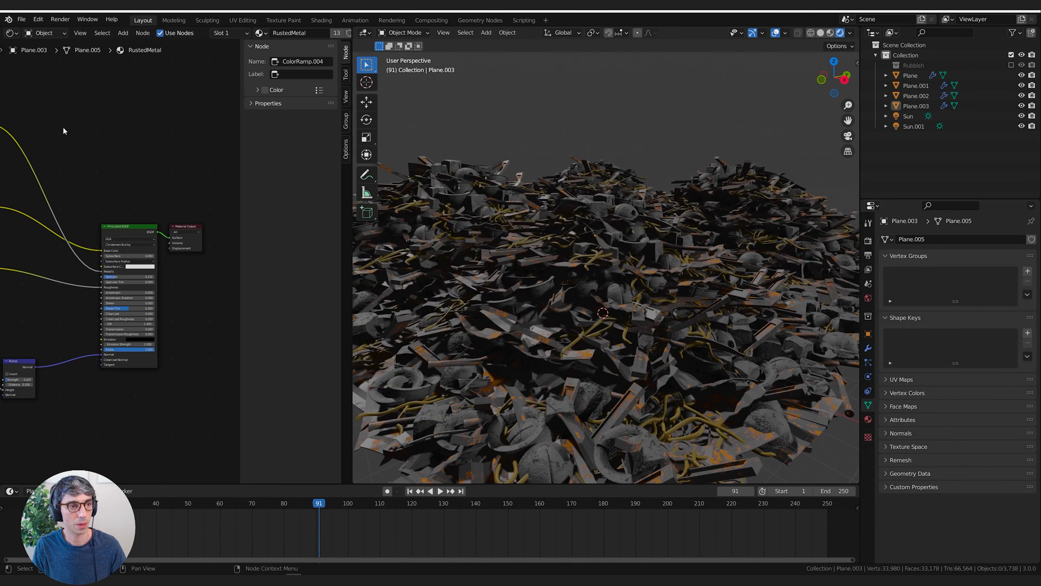
{"action": "left_click", "coordinate": [61, 33]}
{"action": "left_click", "coordinate": [45, 50]}
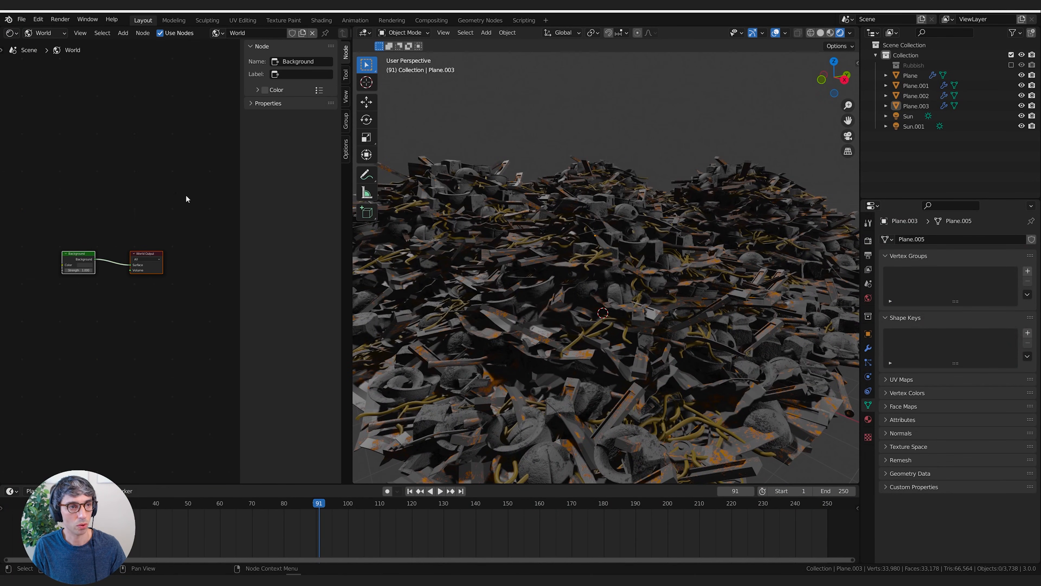
Step: Add a Volume Scatter node to the world shader and connect it to the World Output's Volume input
{"action": "scroll", "coordinate": [128, 286], "scroll_direction": "up", "scroll_amount": 3}
{"action": "scroll", "coordinate": [128, 285], "scroll_direction": "up", "scroll_amount": 2}
{"action": "key", "text": "shift+a"}
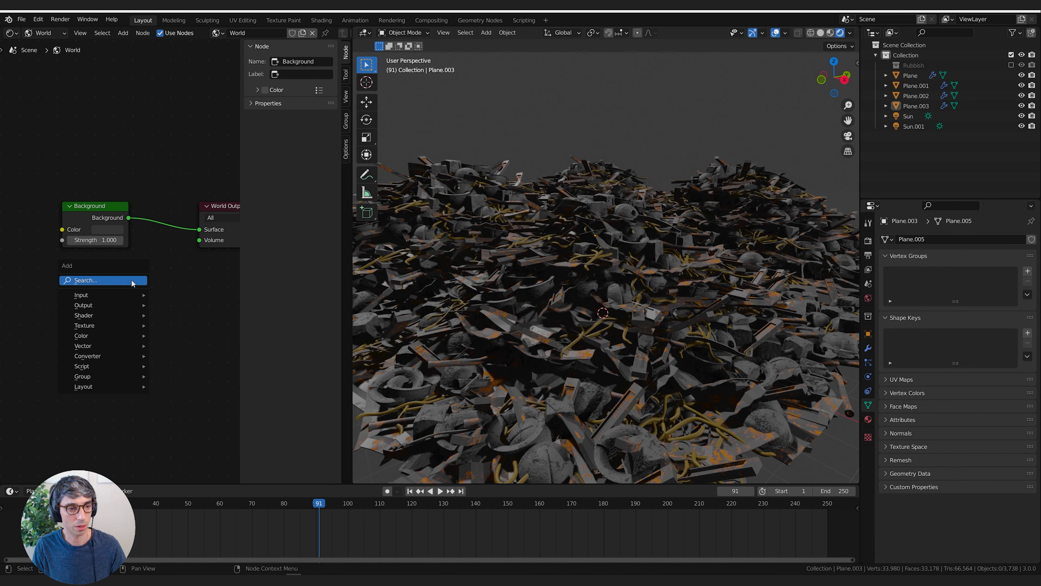
{"action": "left_click", "coordinate": [131, 282]}
{"action": "type", "text": "volume"}
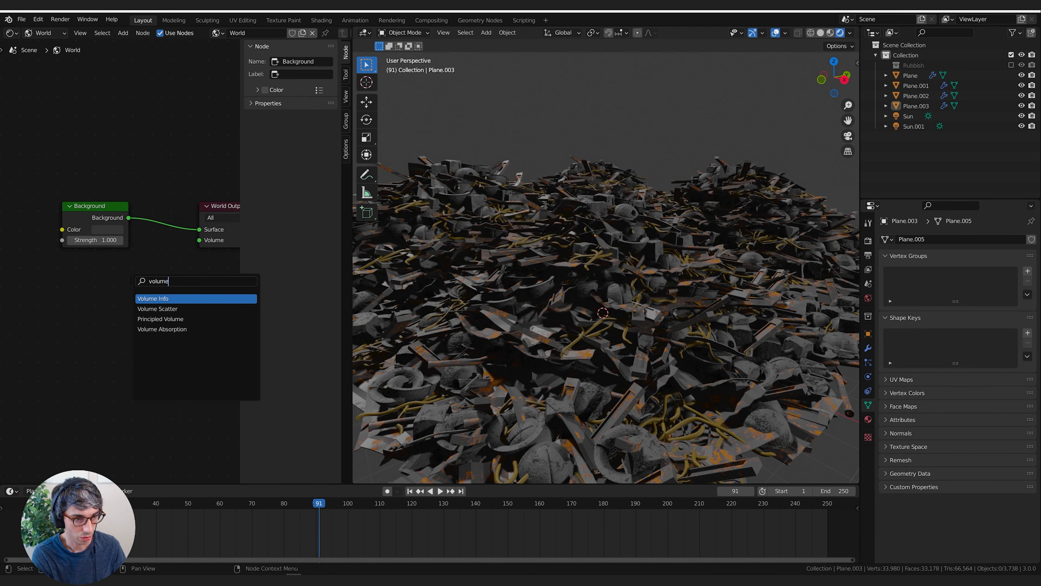
{"action": "left_click", "coordinate": [197, 308]}
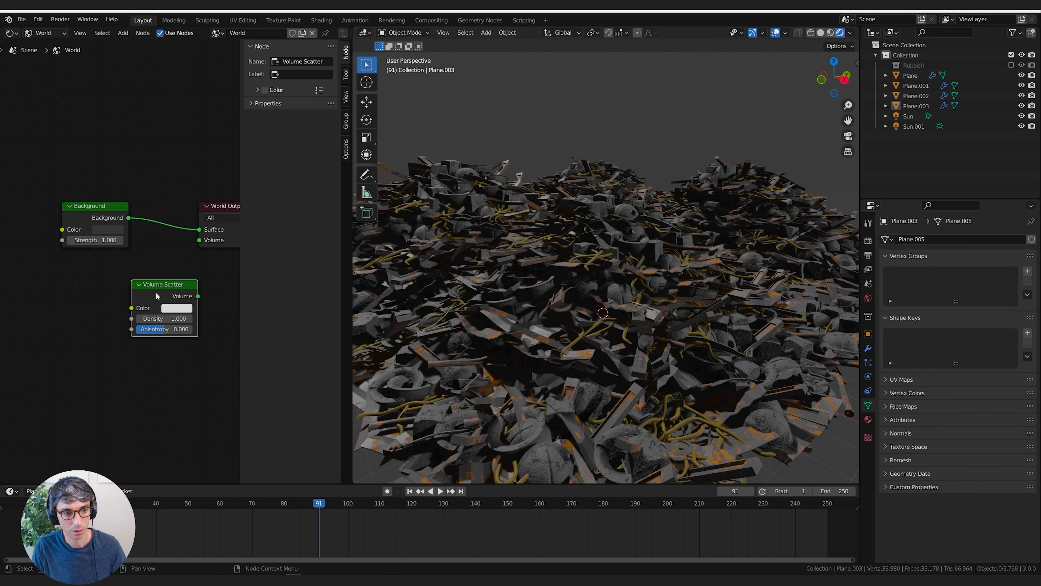
{"action": "left_click_drag", "start_coordinate": [170, 298], "coordinate": [199, 240]}
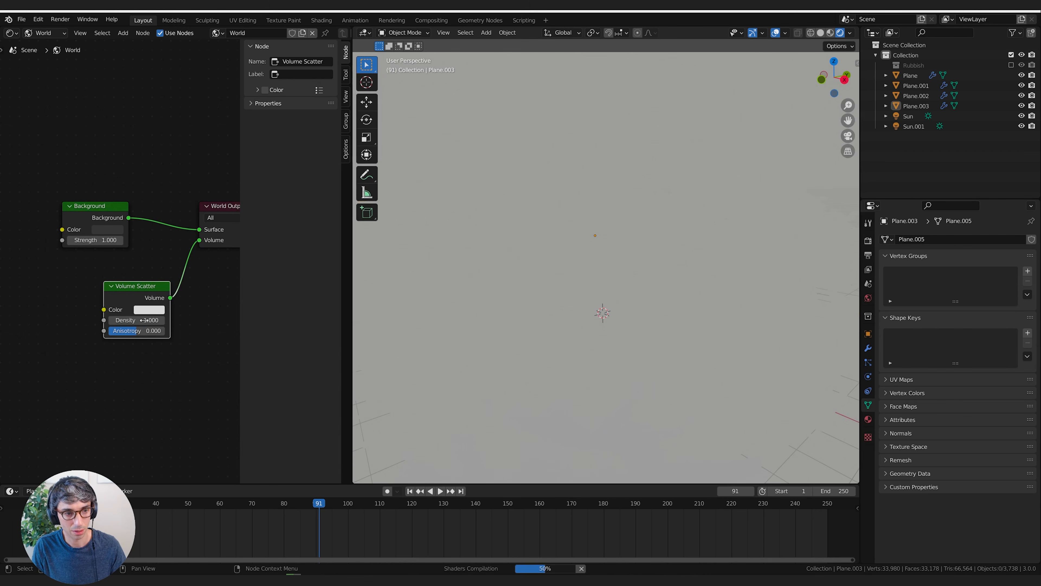
Step: Set the Volume Scatter's density to 0.01 and its anisotropy to 0.72
{"action": "left_click", "coordinate": [144, 320]}
{"action": "type", "text": "0.1"}
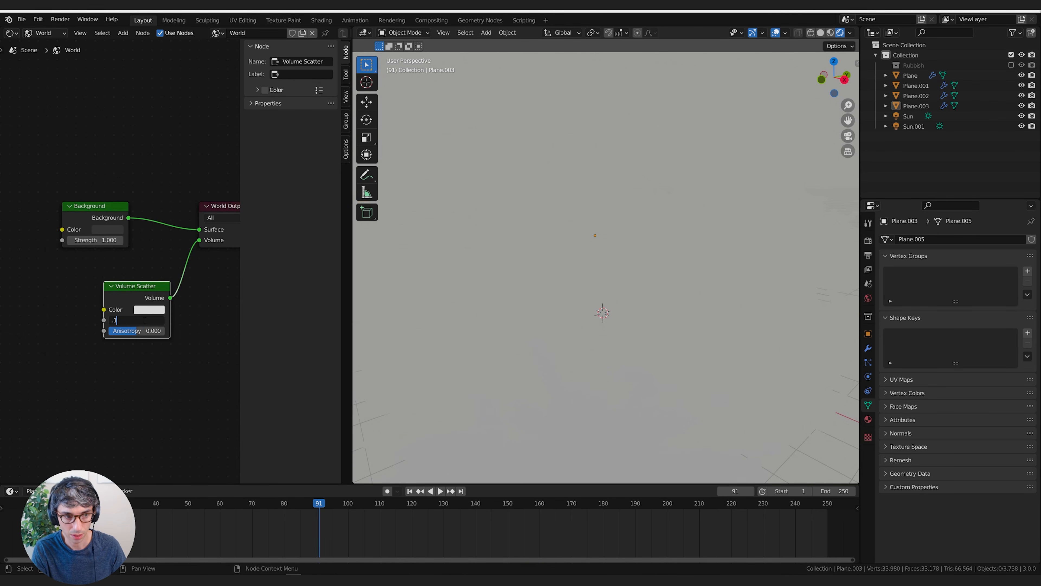
{"action": "key", "text": "Return"}
{"action": "left_click", "coordinate": [144, 321]}
{"action": "type", "text": "0.01"}
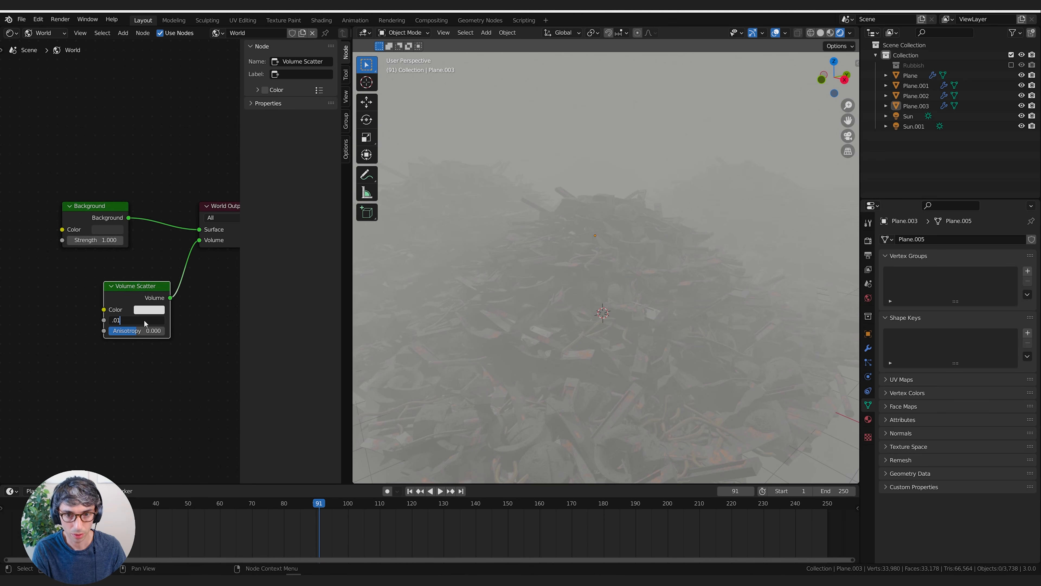
{"action": "key", "text": "Return"}
{"action": "mouse_move", "coordinate": [139, 331]}
{"action": "left_mouse_down"}
{"action": "mouse_move", "coordinate": [156, 330]}
{"action": "mouse_move", "coordinate": [122, 331]}
{"action": "mouse_move", "coordinate": [158, 331]}
{"action": "left_mouse_up"}
Step: Tint the Volume Scatter node's colour a warm yellow-orange
{"action": "left_click", "coordinate": [149, 309]}
{"action": "left_click_drag", "start_coordinate": [171, 219], "coordinate": [169, 225]}
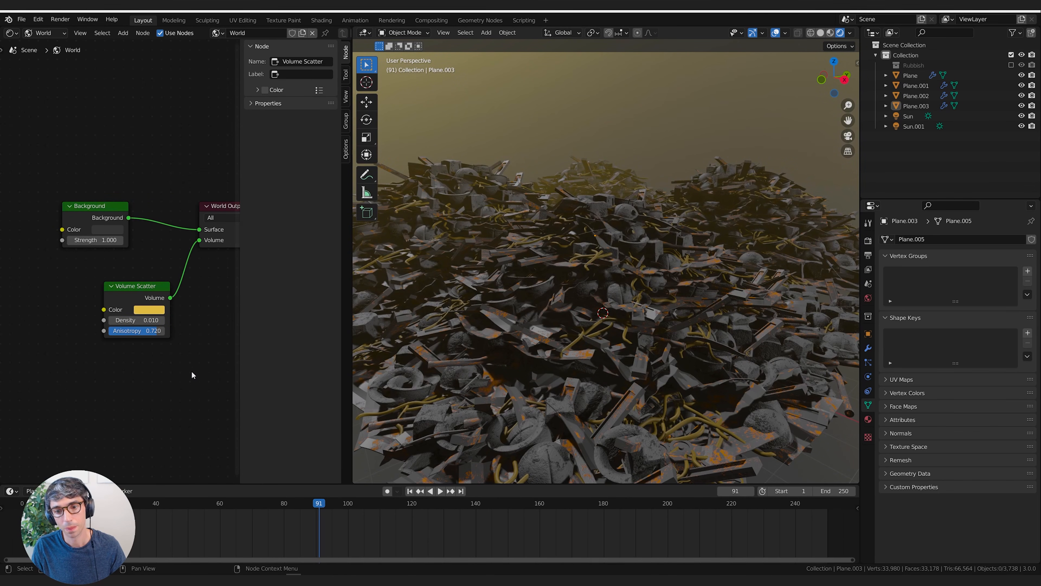
{"action": "left_click", "coordinate": [150, 310]}
{"action": "left_click_drag", "start_coordinate": [162, 221], "coordinate": [167, 222]}
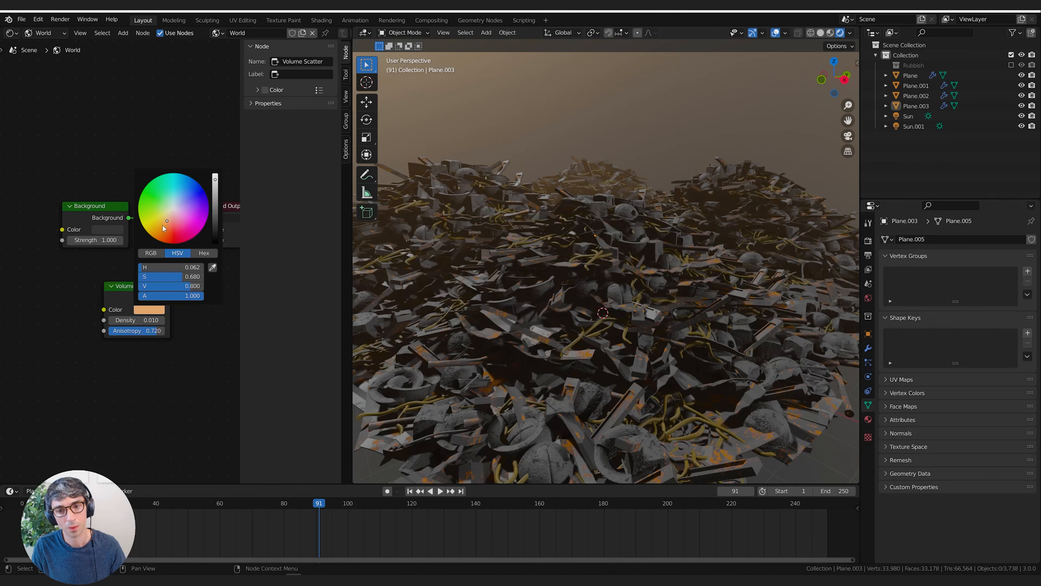
Step: Give the Sun light a pale warm yellow colour
{"action": "left_click", "coordinate": [909, 116]}
{"action": "left_click", "coordinate": [964, 297]}
{"action": "left_click_drag", "start_coordinate": [970, 200], "coordinate": [963, 211]}
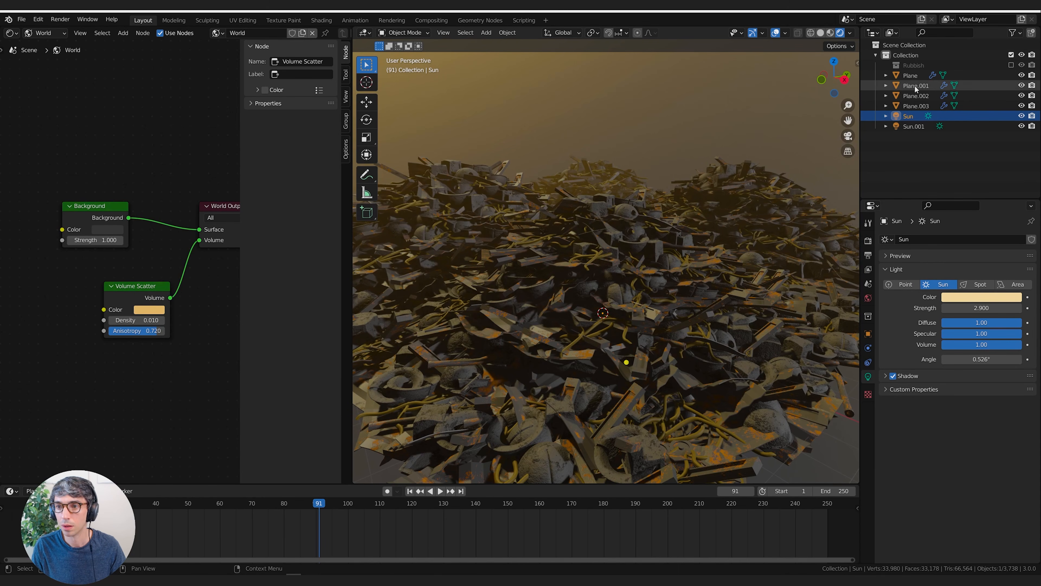
Step: Give the Sun.001 light a light blue colour to contrast with the warm sun
{"action": "left_click", "coordinate": [914, 126]}
{"action": "left_click", "coordinate": [982, 297]}
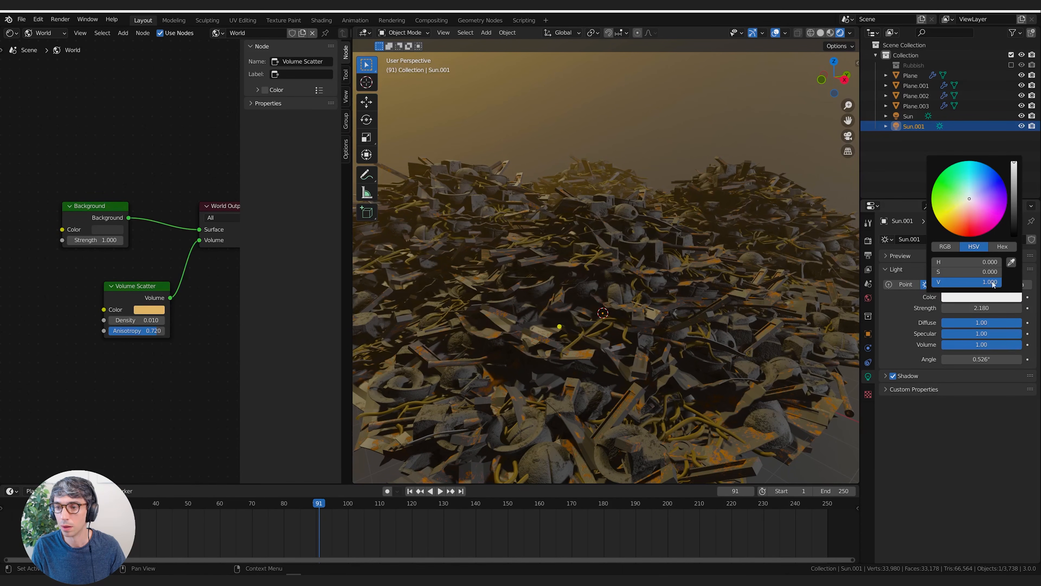
{"action": "left_click", "coordinate": [974, 197]}
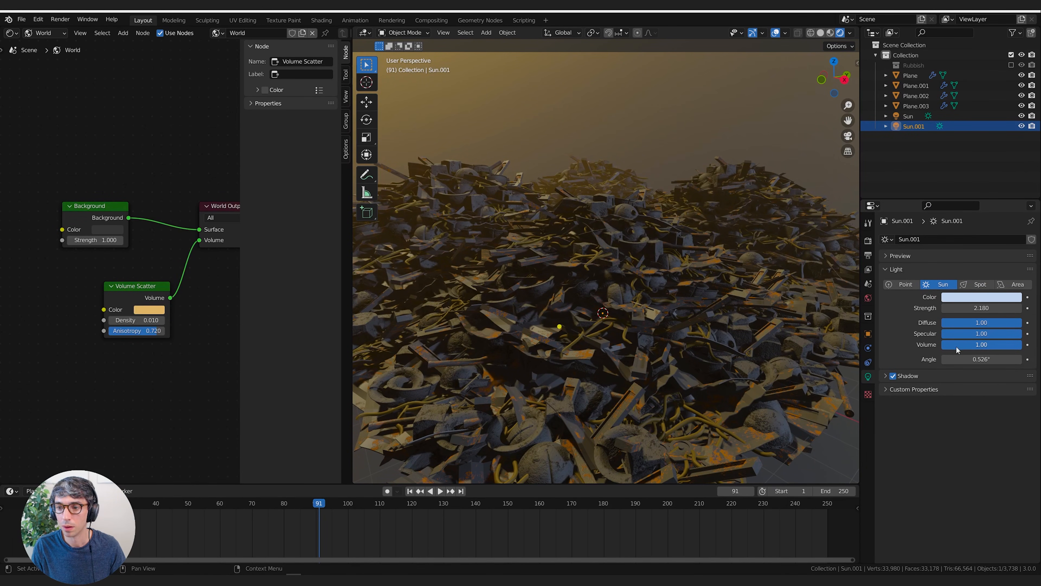
{"action": "left_click", "coordinate": [980, 297]}
{"action": "left_click", "coordinate": [977, 187]}
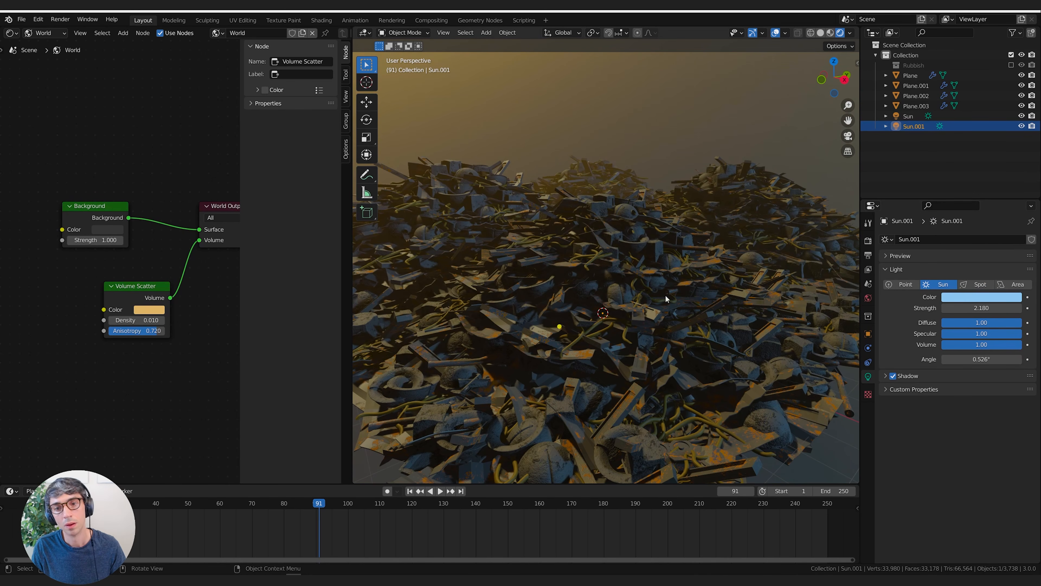